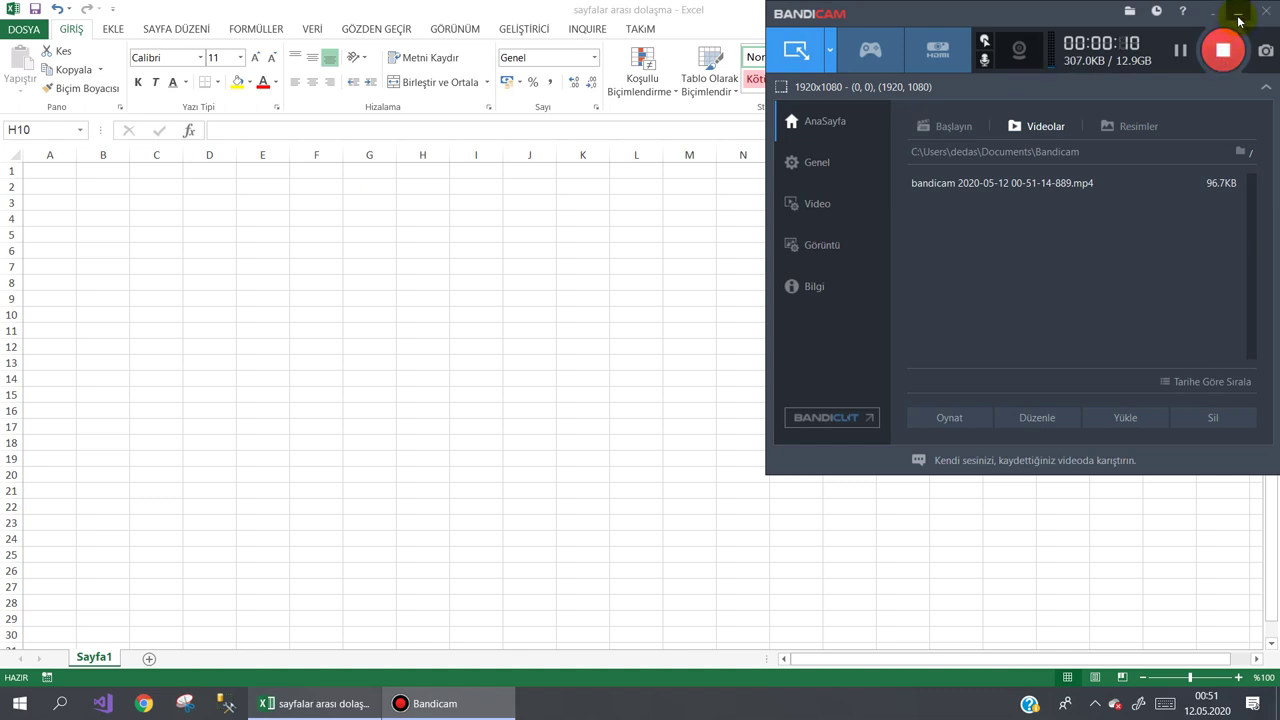
View the workbook's file information, then return to the worksheet and select D2:D3.
click(1239, 20)
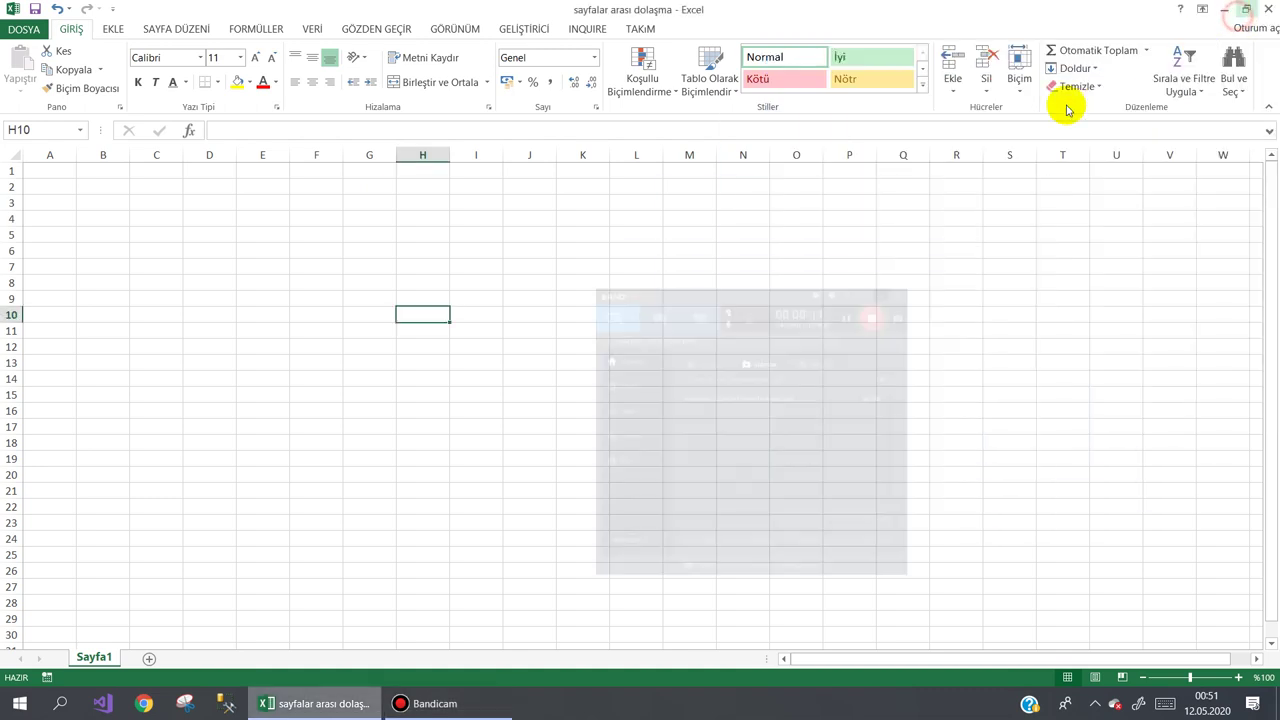
click(336, 220)
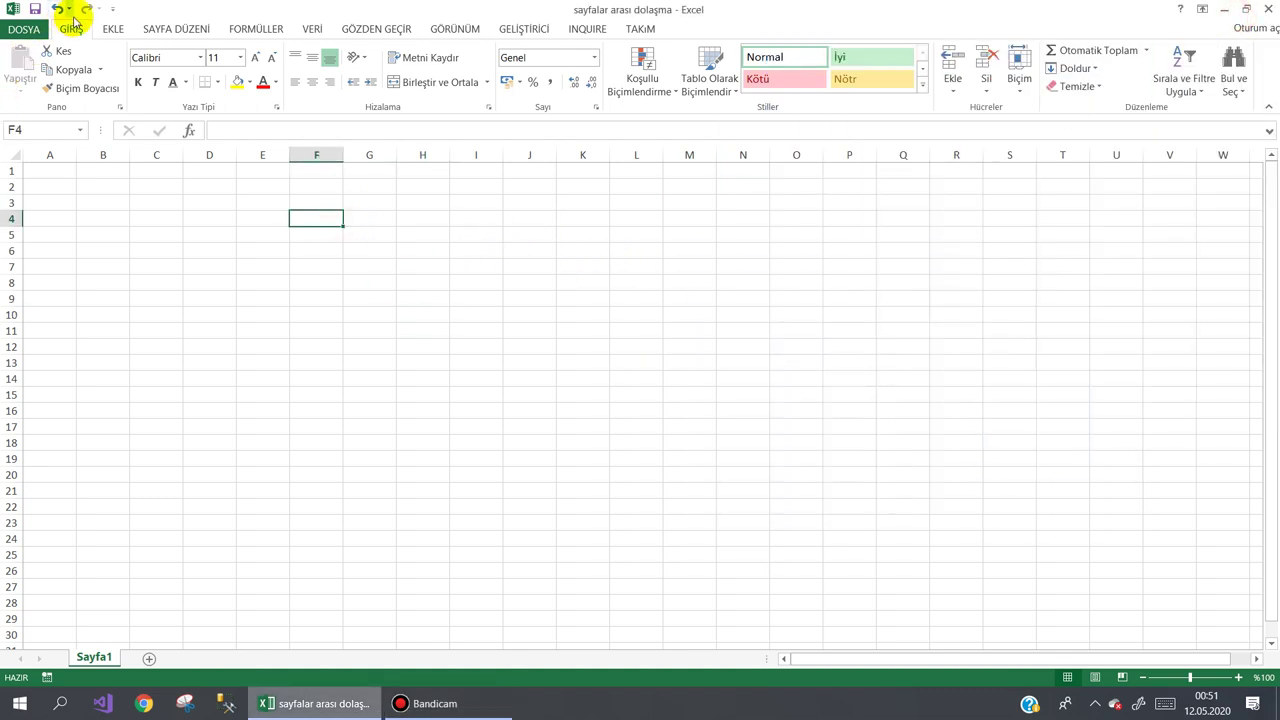
click(24, 28)
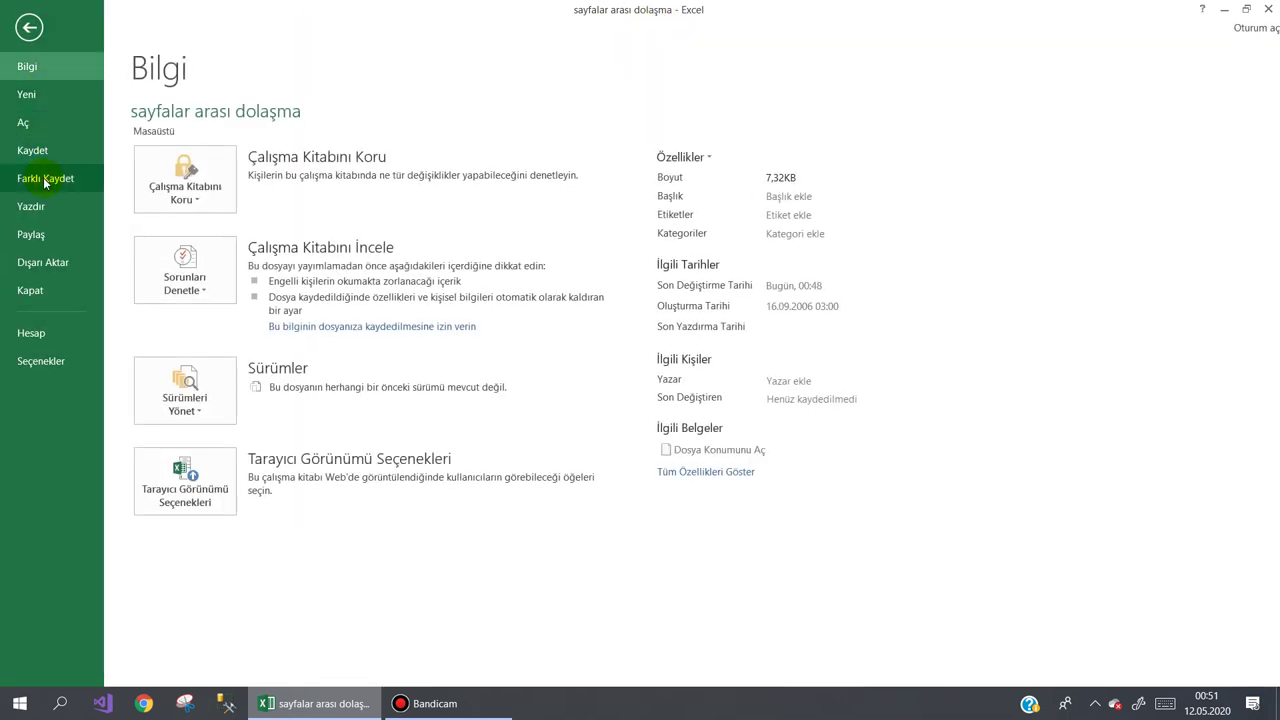
click(29, 28)
drag(209, 199, 209, 190)
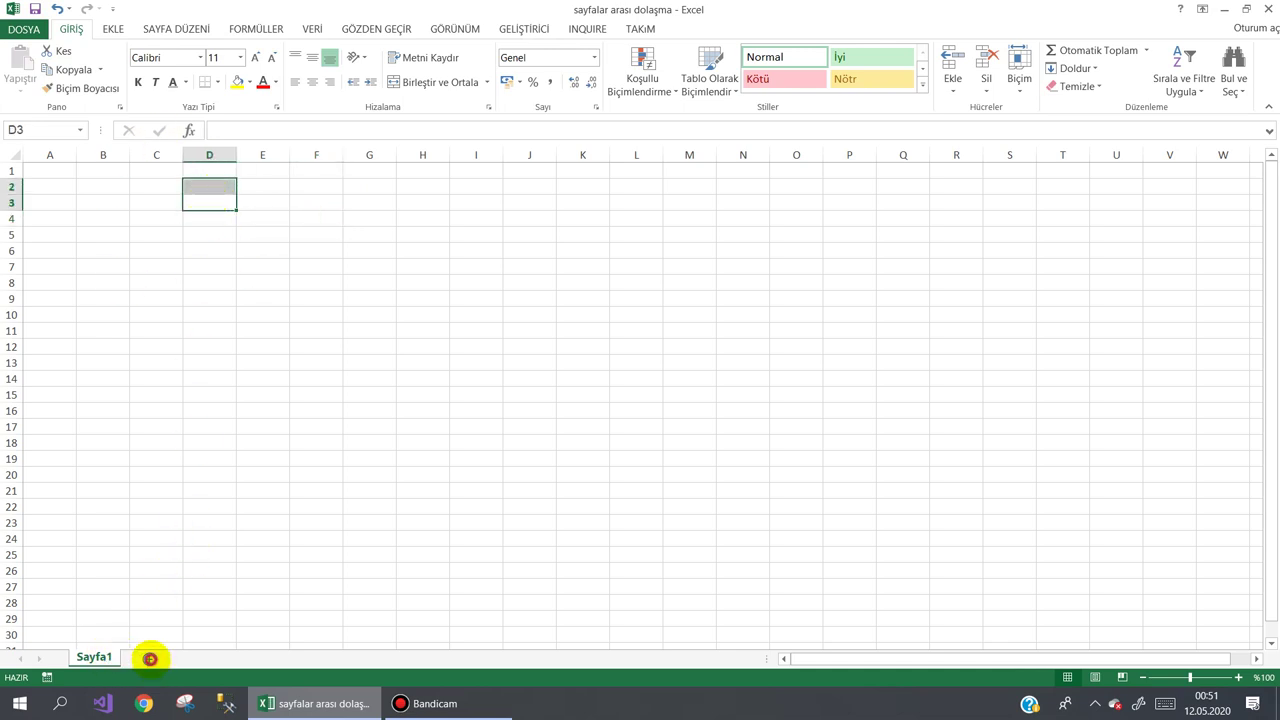
Add six new sheets, Sayfa2 through Sayfa7, and go back to Sayfa1.
click(150, 659)
click(202, 658)
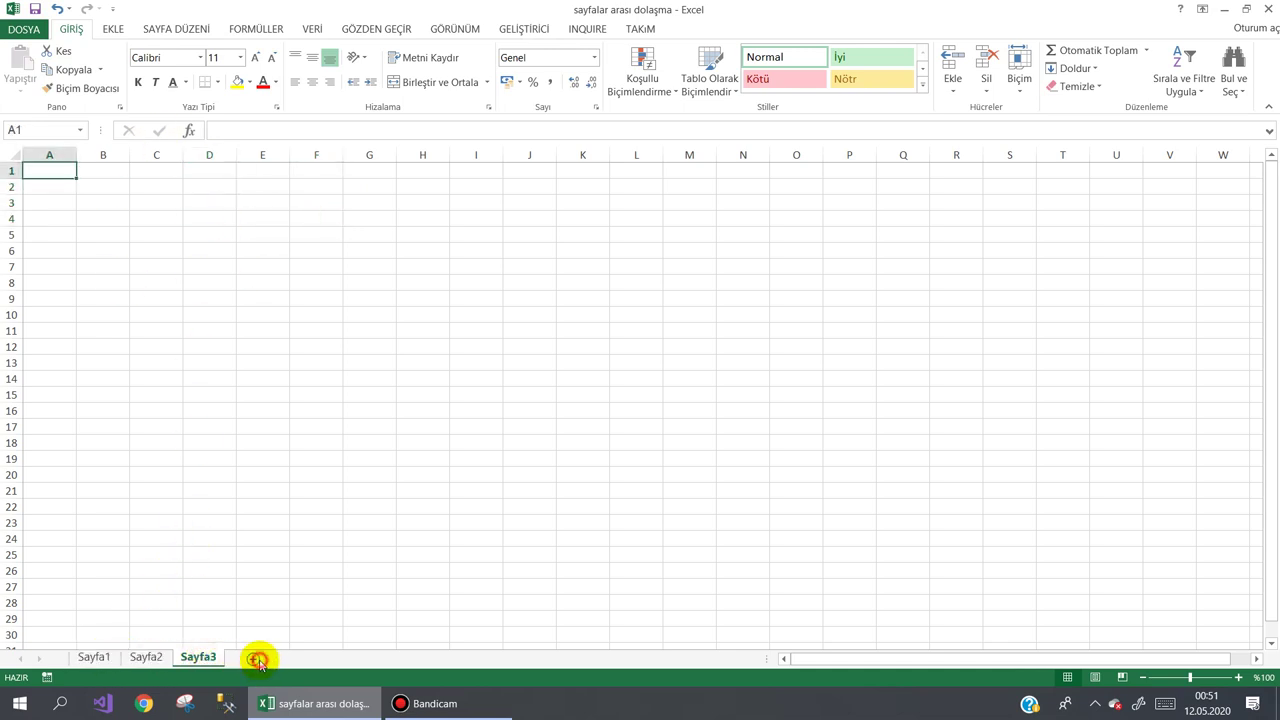
click(258, 660)
click(308, 659)
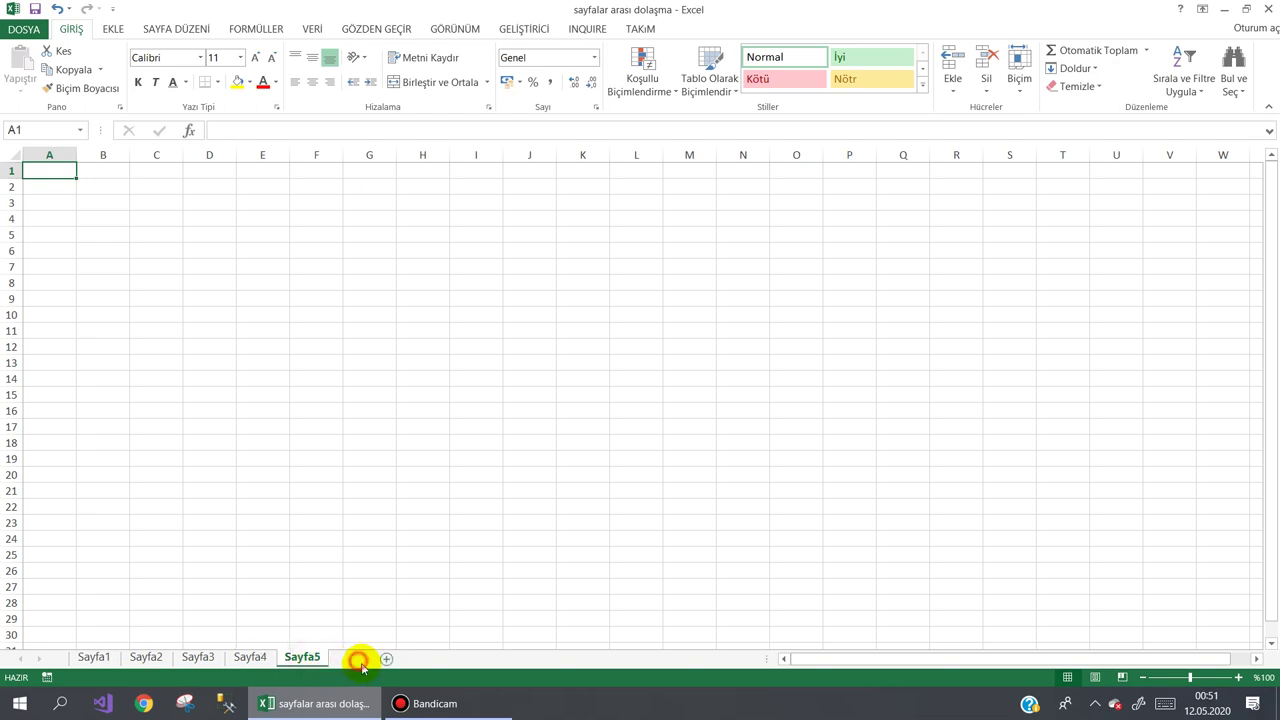
click(358, 660)
click(409, 660)
click(96, 657)
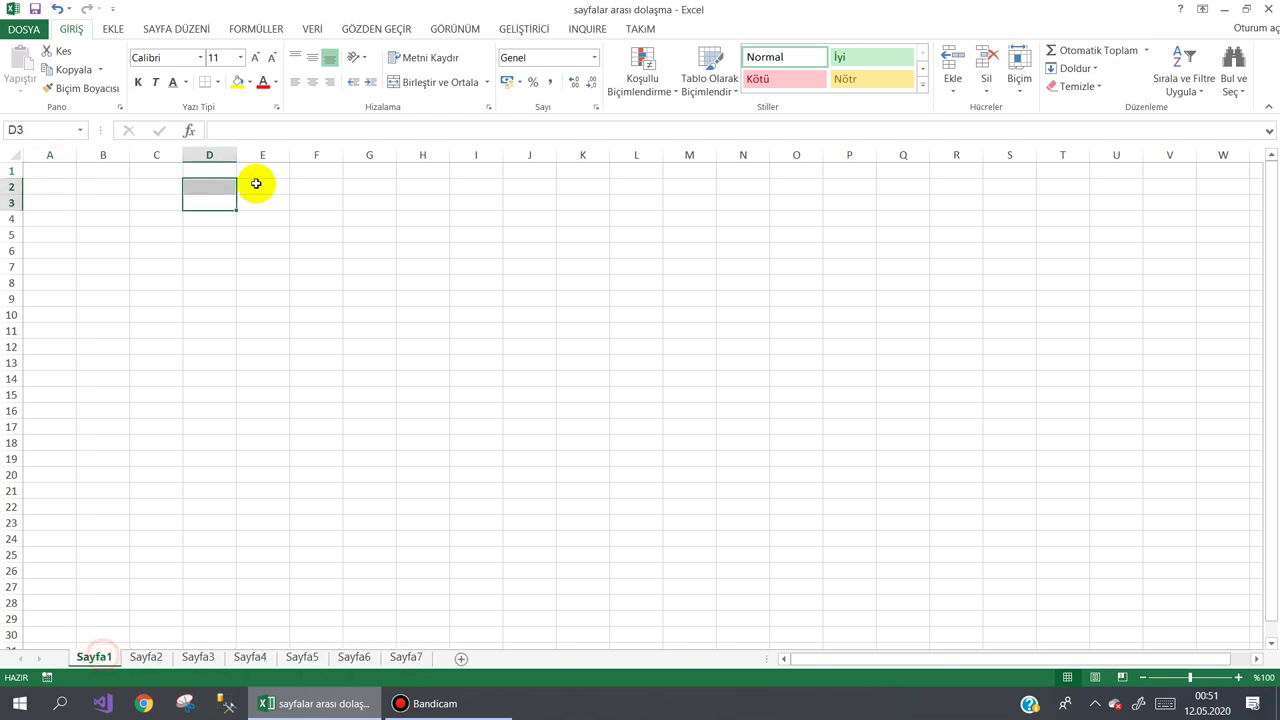
Draw an ActiveX command button over cells D3 to F5 on Sayfa1.
click(195, 282)
click(521, 30)
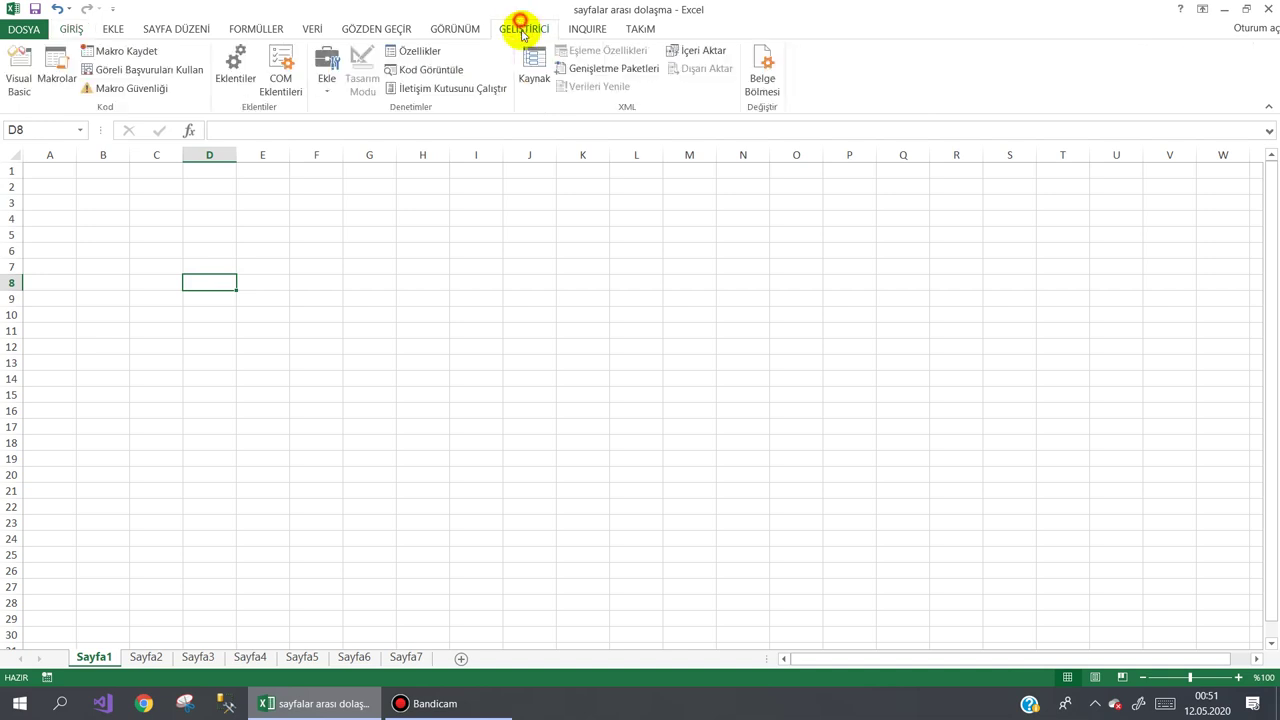
click(327, 80)
click(320, 180)
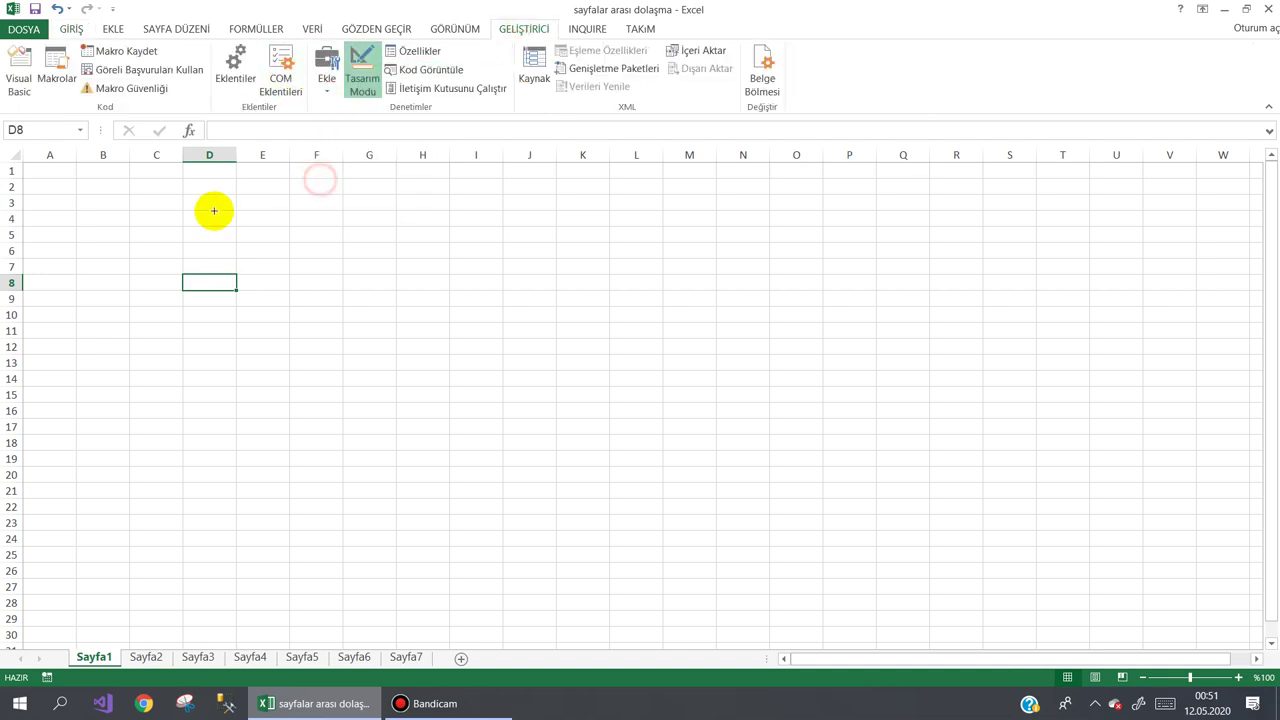
drag(214, 205, 320, 242)
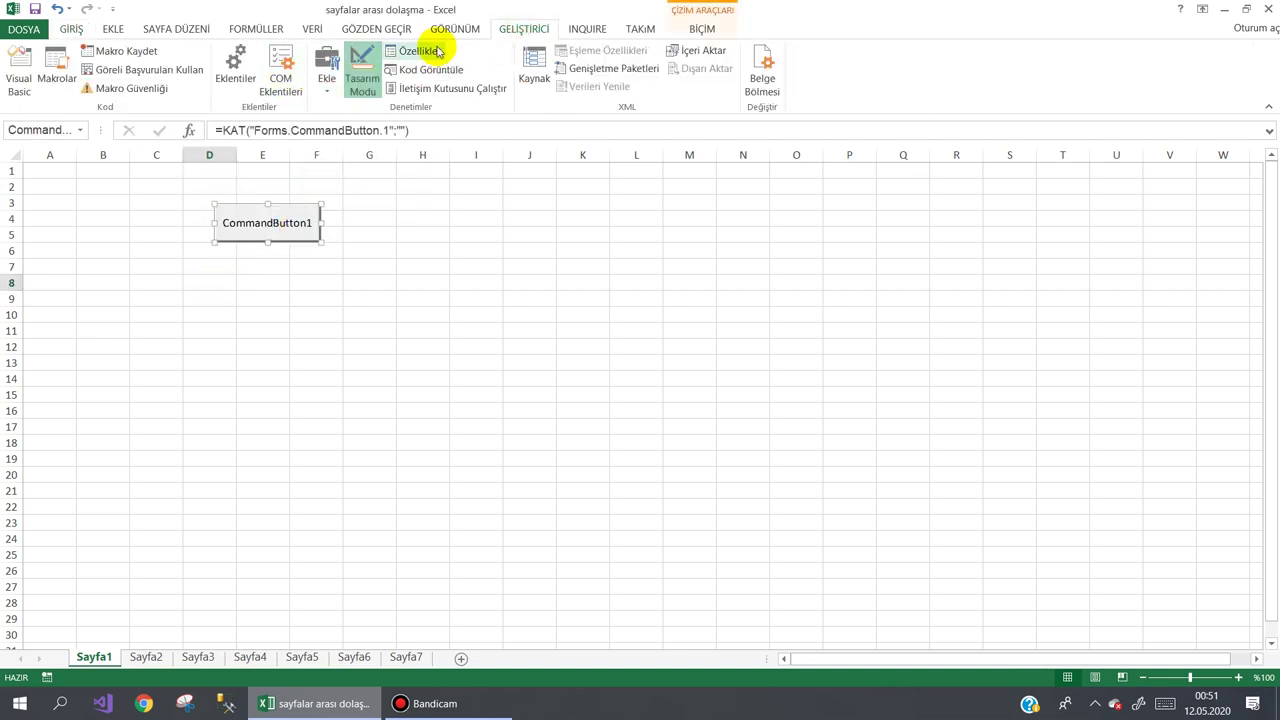
Set the button's Caption to 'Formu Aç' and open its Click procedure.
click(420, 51)
click(931, 191)
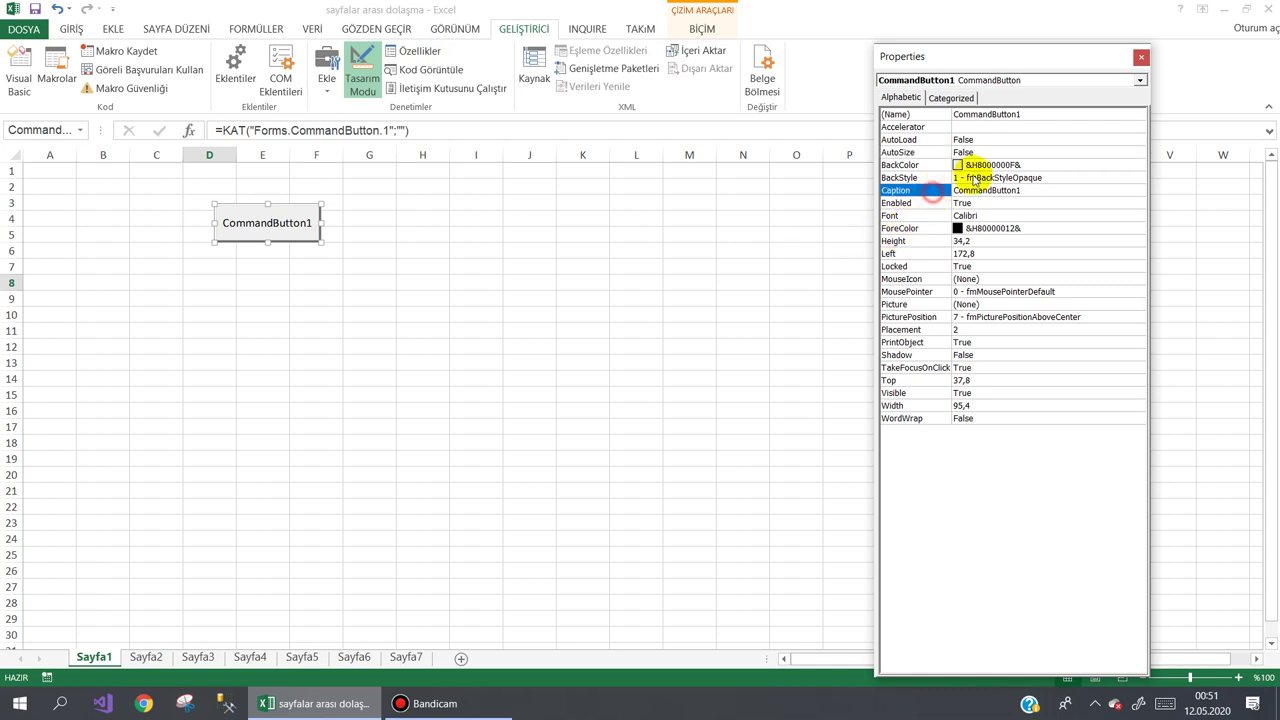
text(Formu Aç)
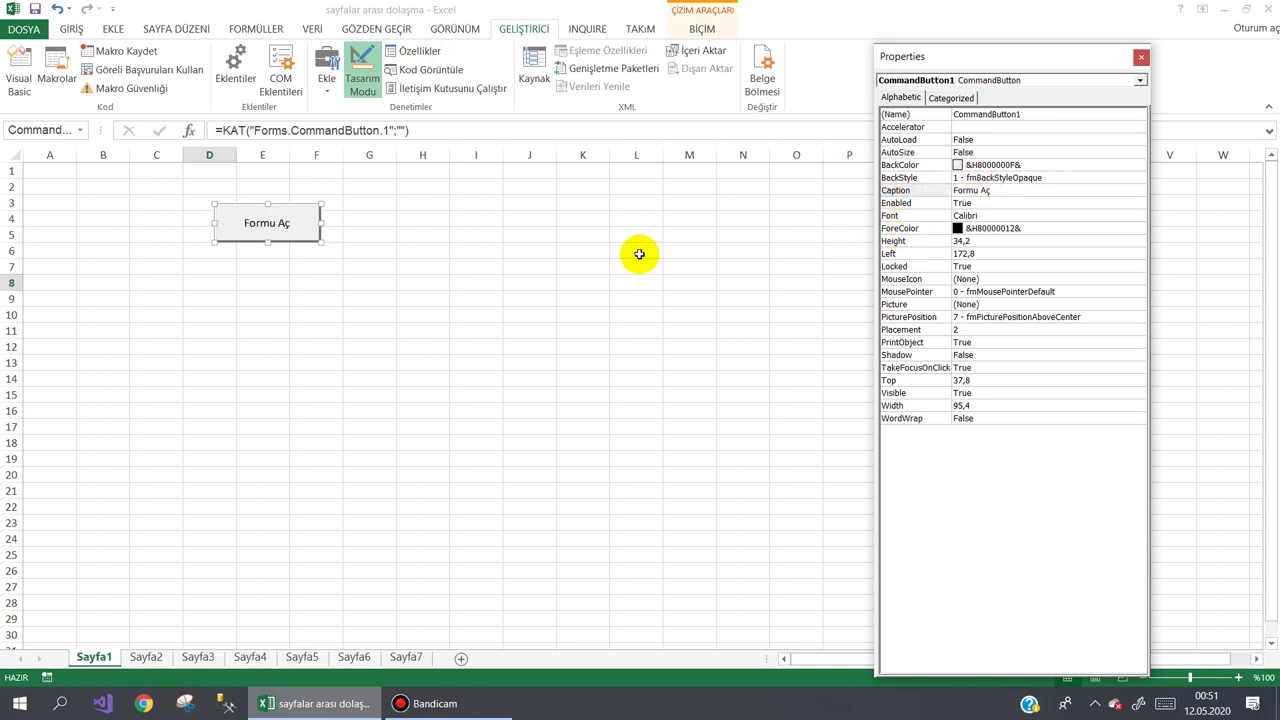
double_click(300, 222)
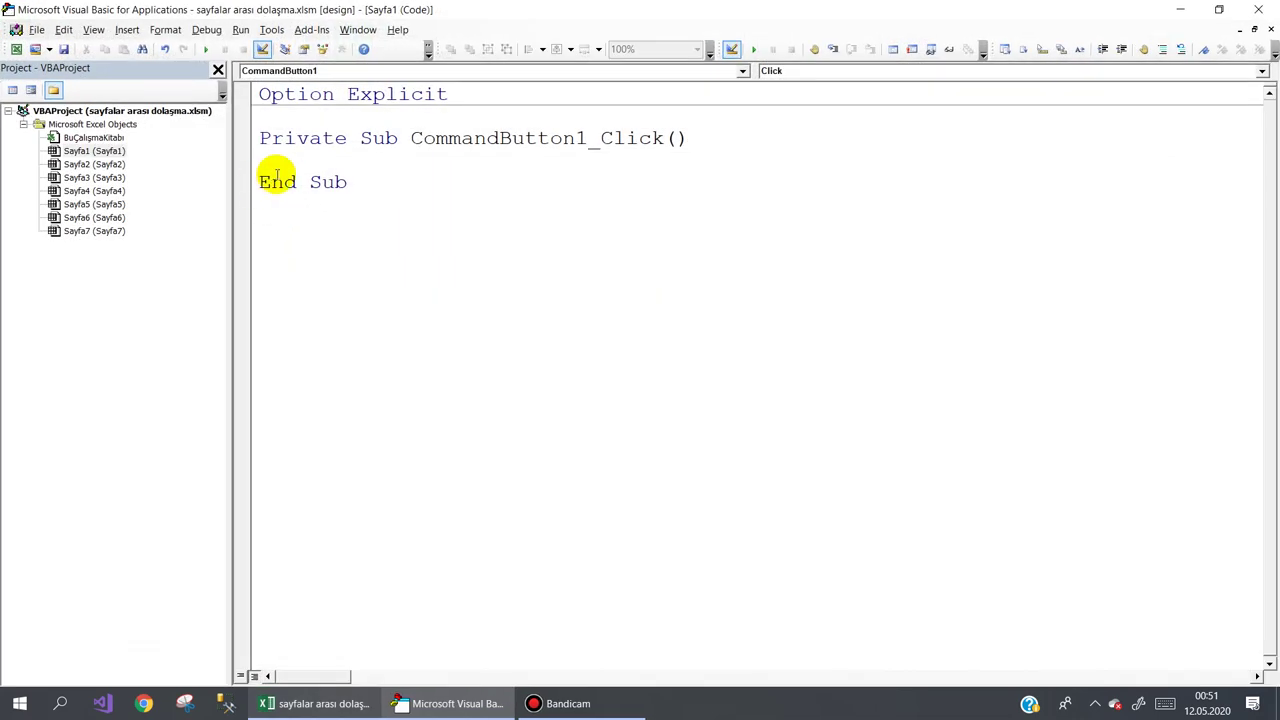
Insert a blank UserForm1 and add UserForm1.Show to the CommandButton1_Click procedure.
click(35, 50)
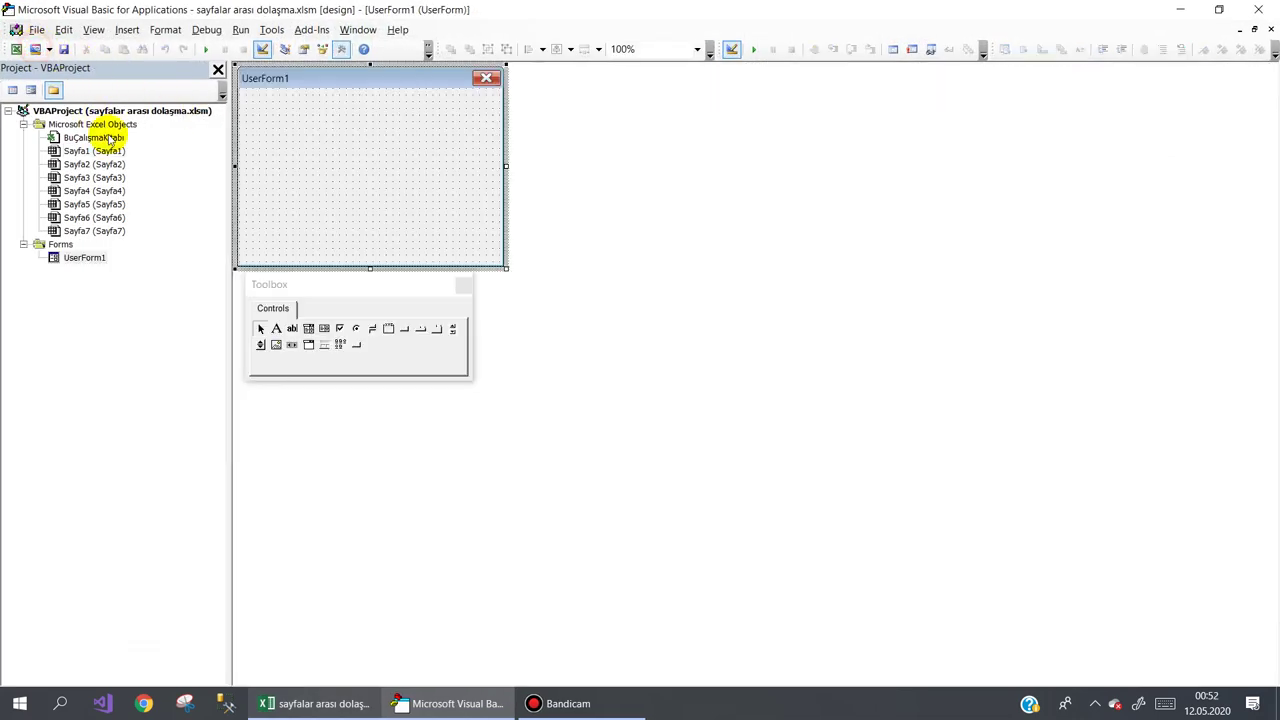
double_click(94, 151)
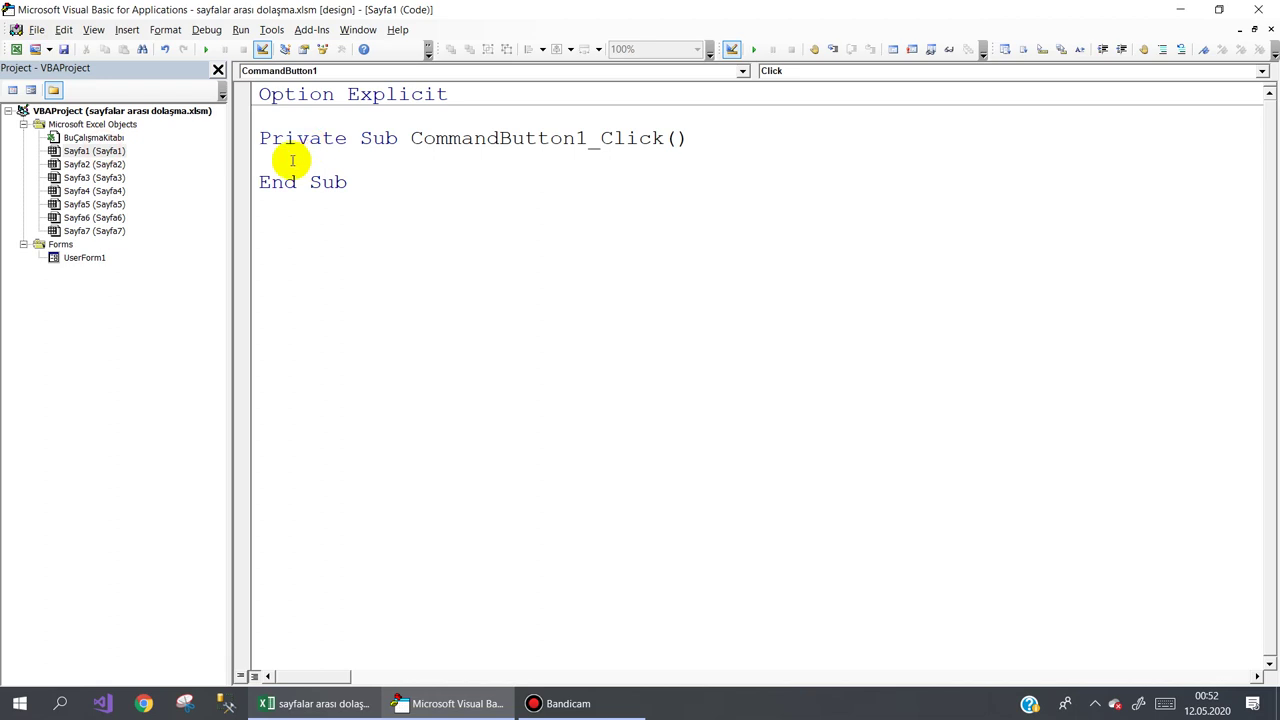
text(user)
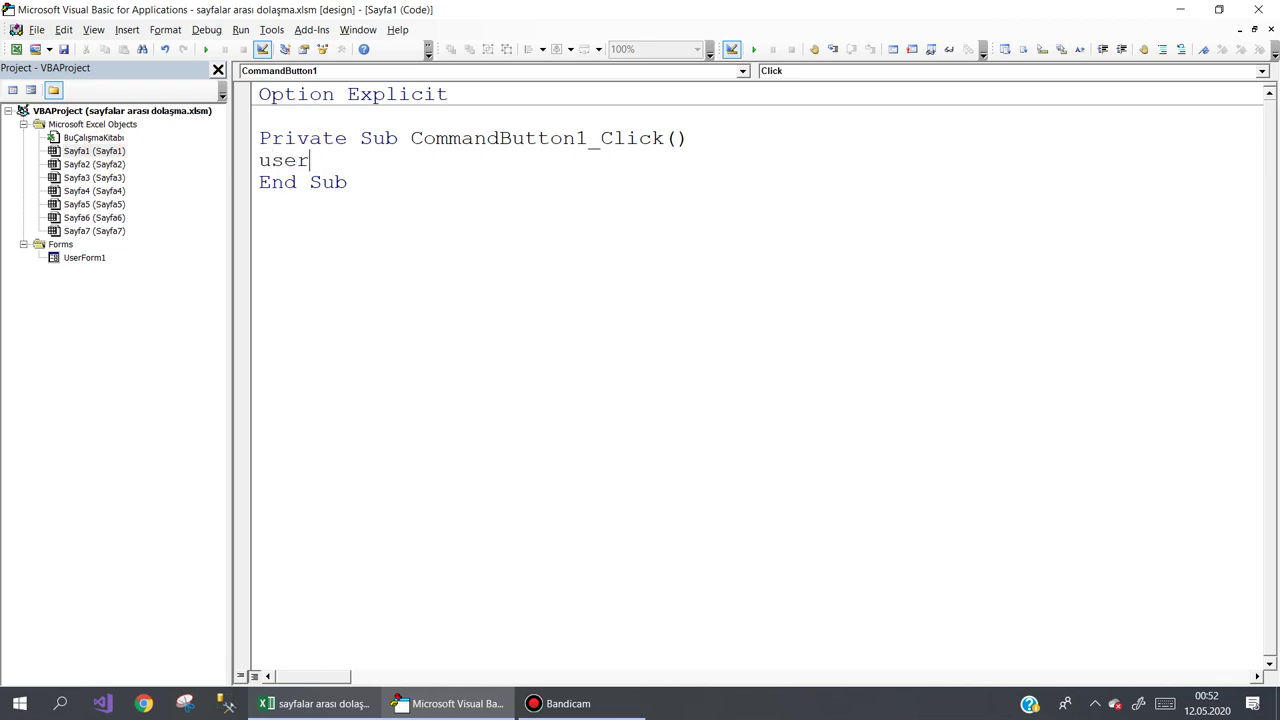
text(form1.)
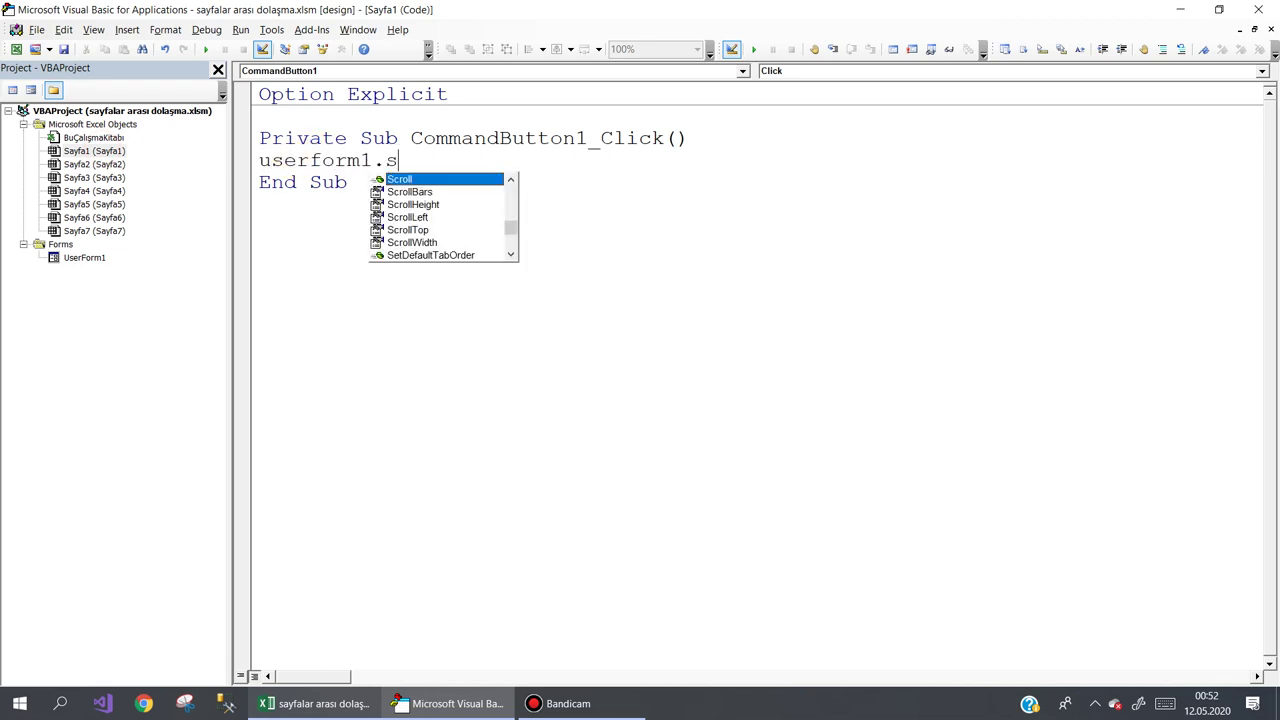
text(sh)
key(space)
click(1180, 9)
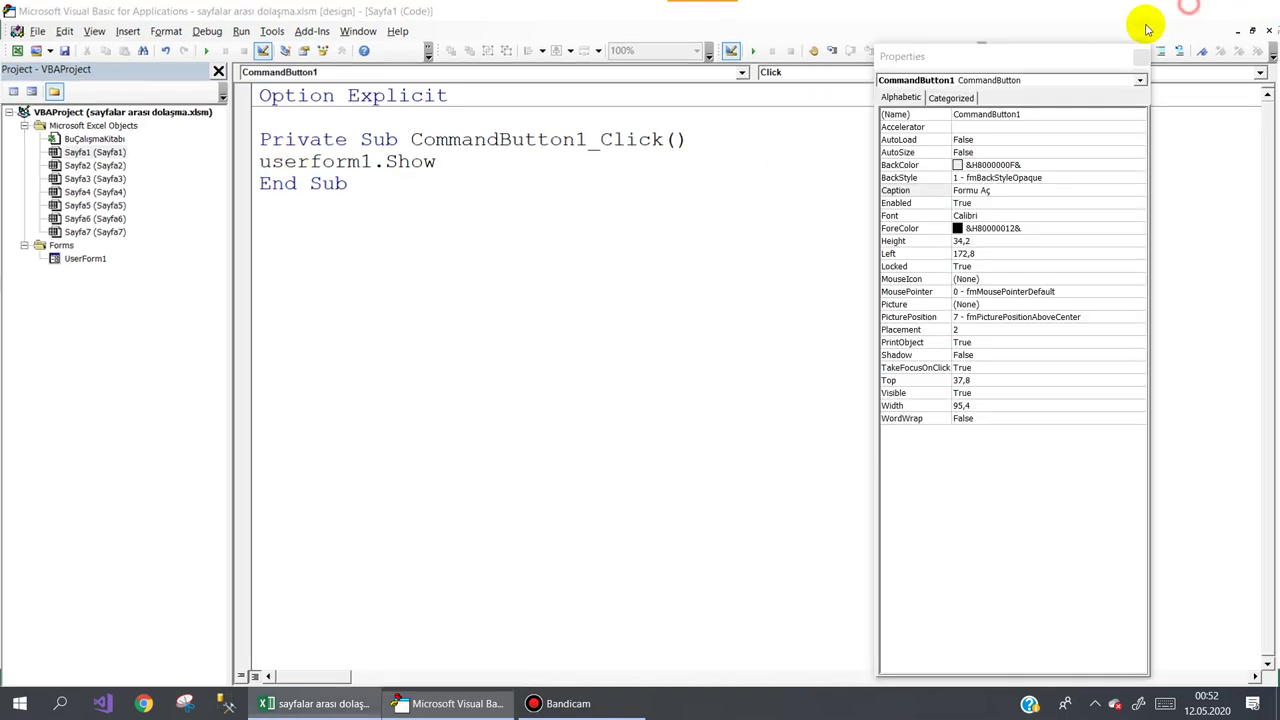
Test the Formu Aç button, close the blank form, and reopen the button's code in Design Mode.
click(282, 230)
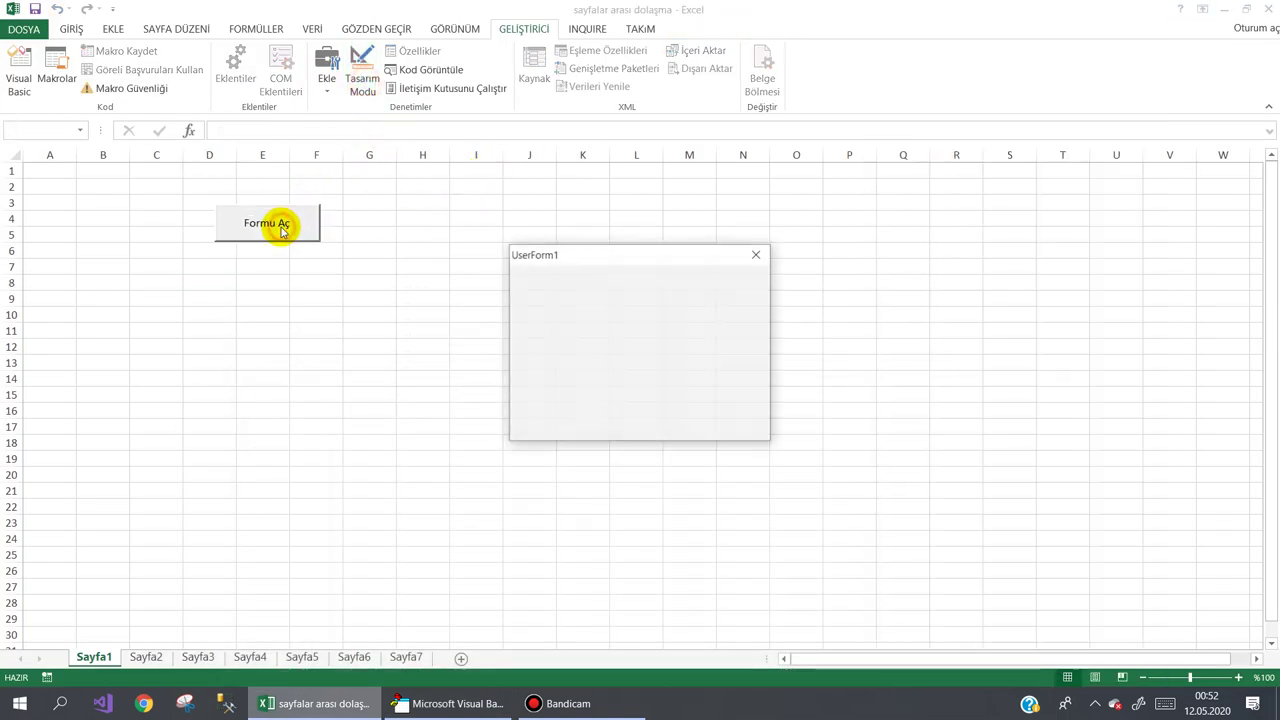
click(757, 254)
click(363, 76)
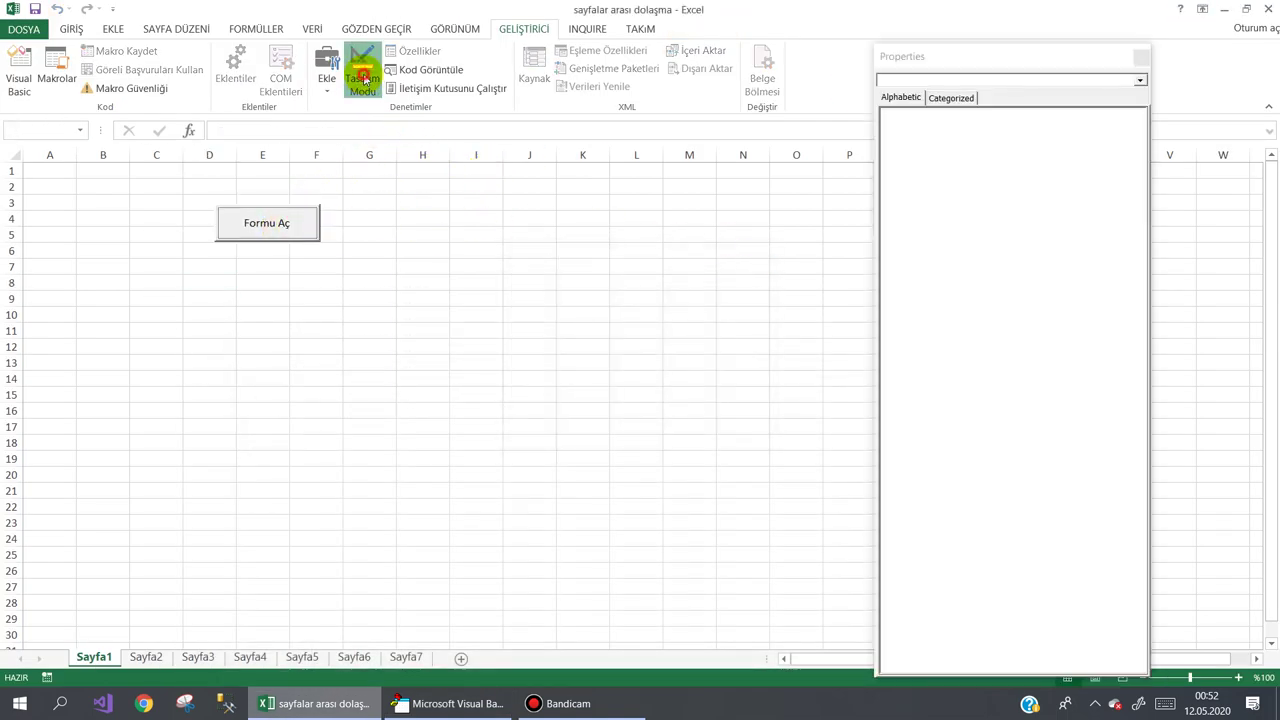
double_click(272, 222)
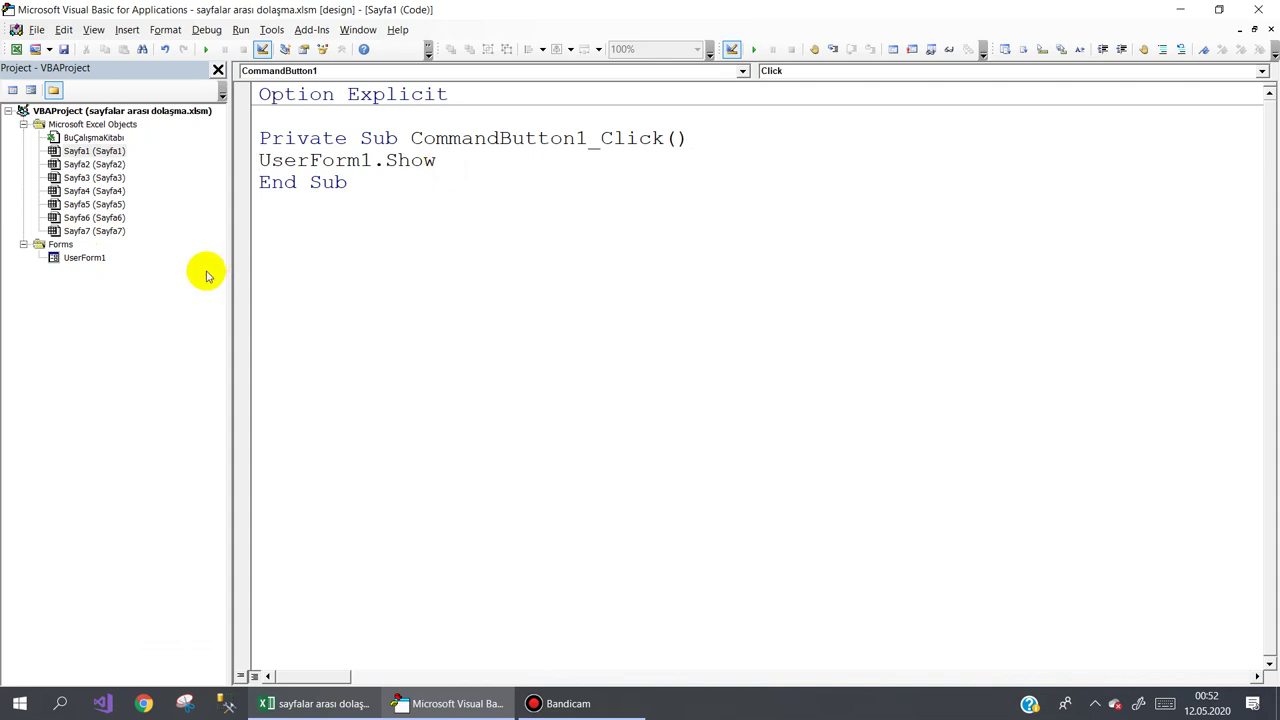
Open UserForm1 in the designer, enlarge it, and draw a tall list box on it.
double_click(84, 257)
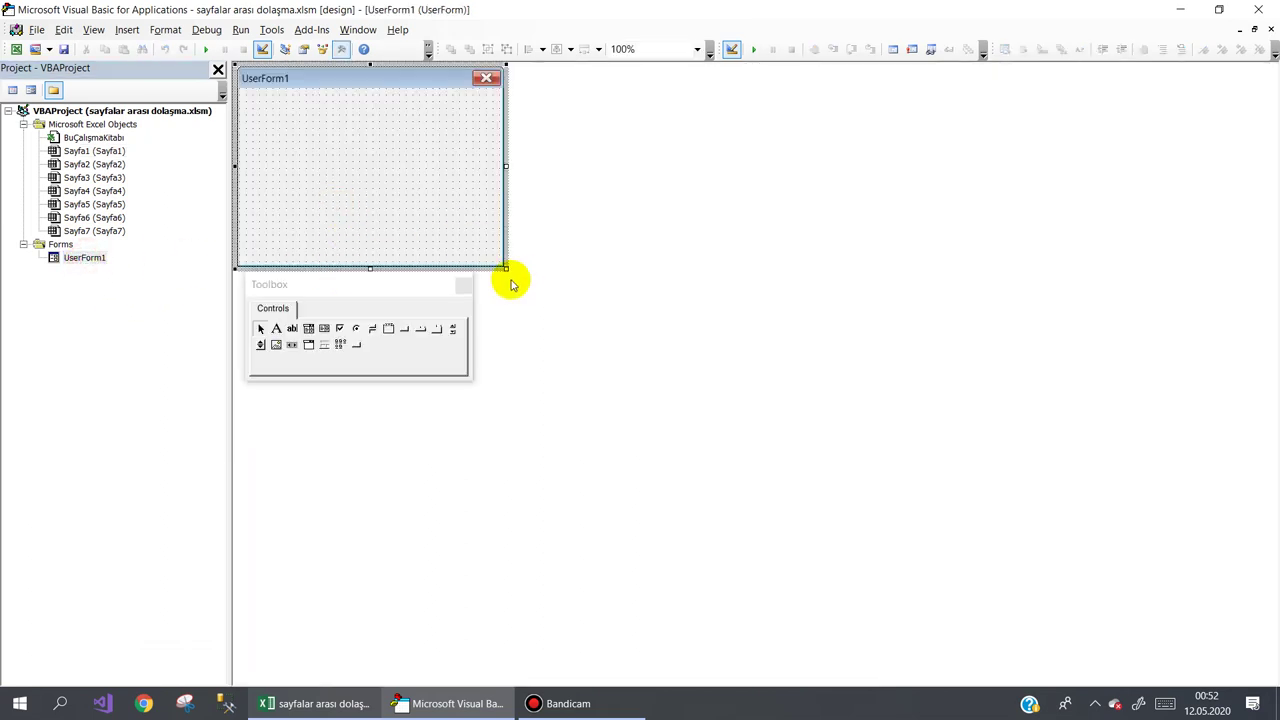
drag(506, 268, 695, 578)
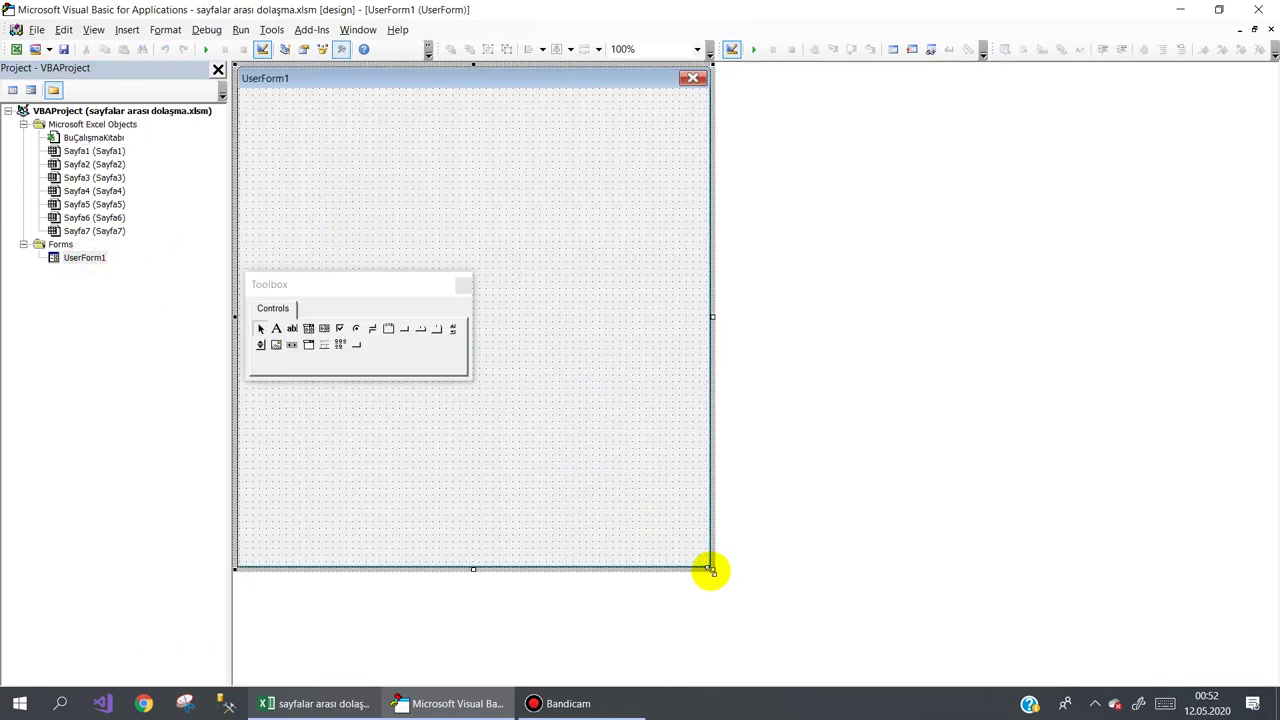
click(307, 294)
drag(307, 294, 579, 320)
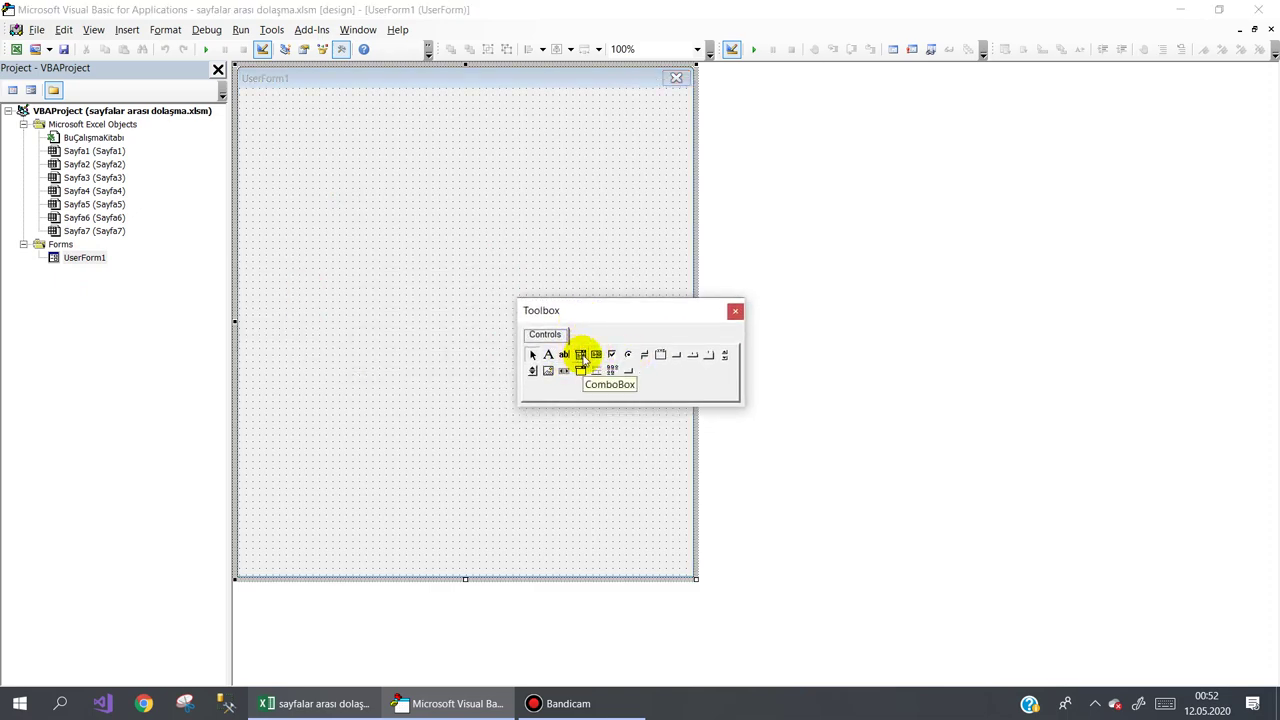
click(596, 355)
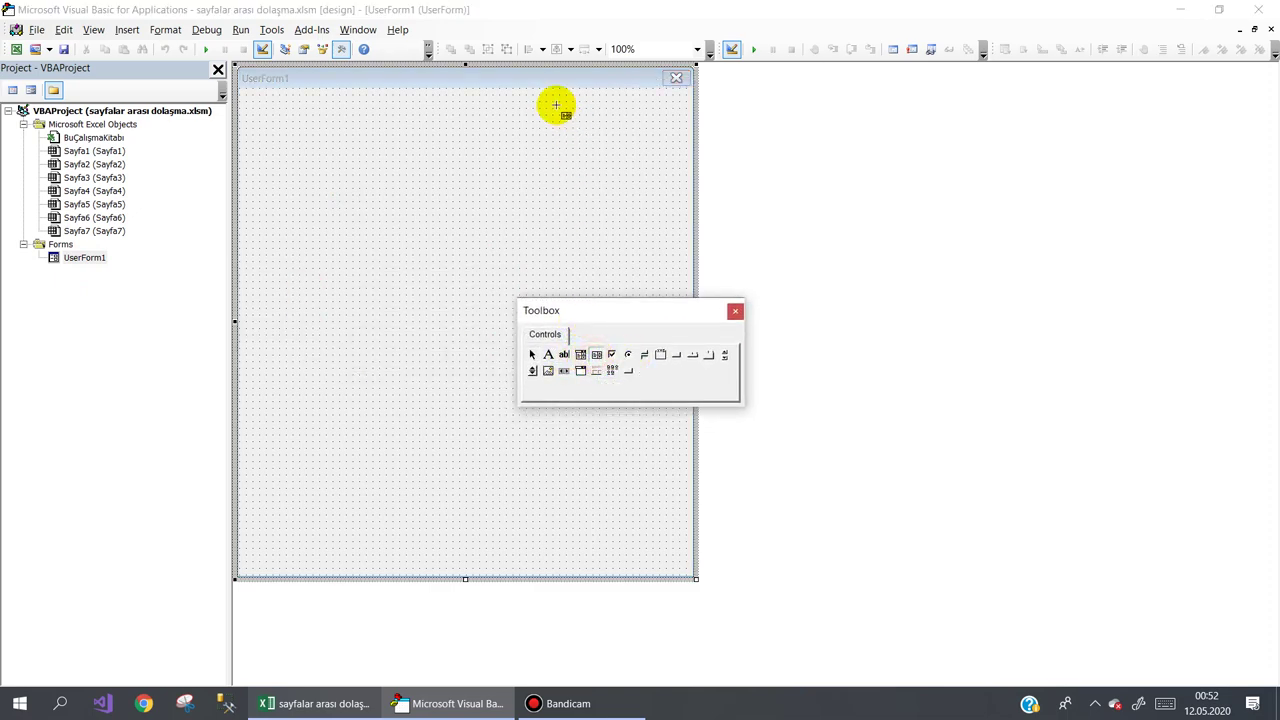
drag(246, 101, 421, 503)
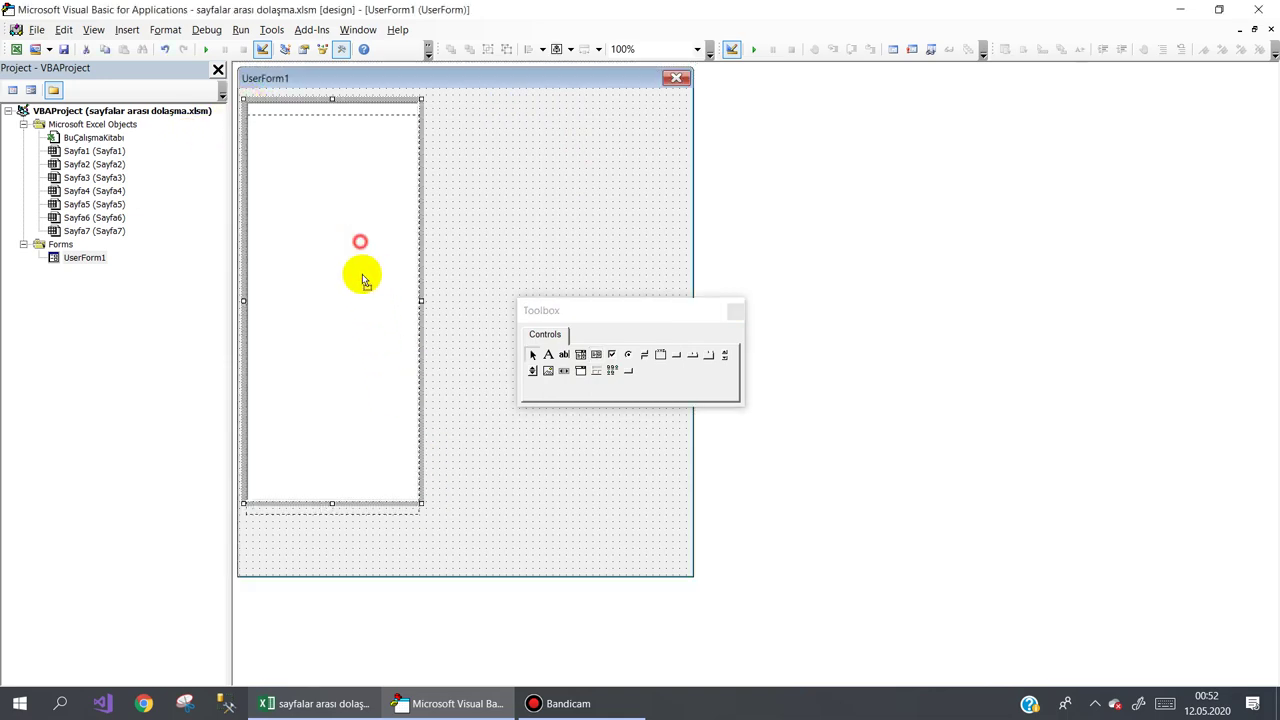
drag(361, 243, 365, 292)
click(491, 194)
Add a 'Sayfalar' label at the top and move the list box up beneath it.
click(549, 357)
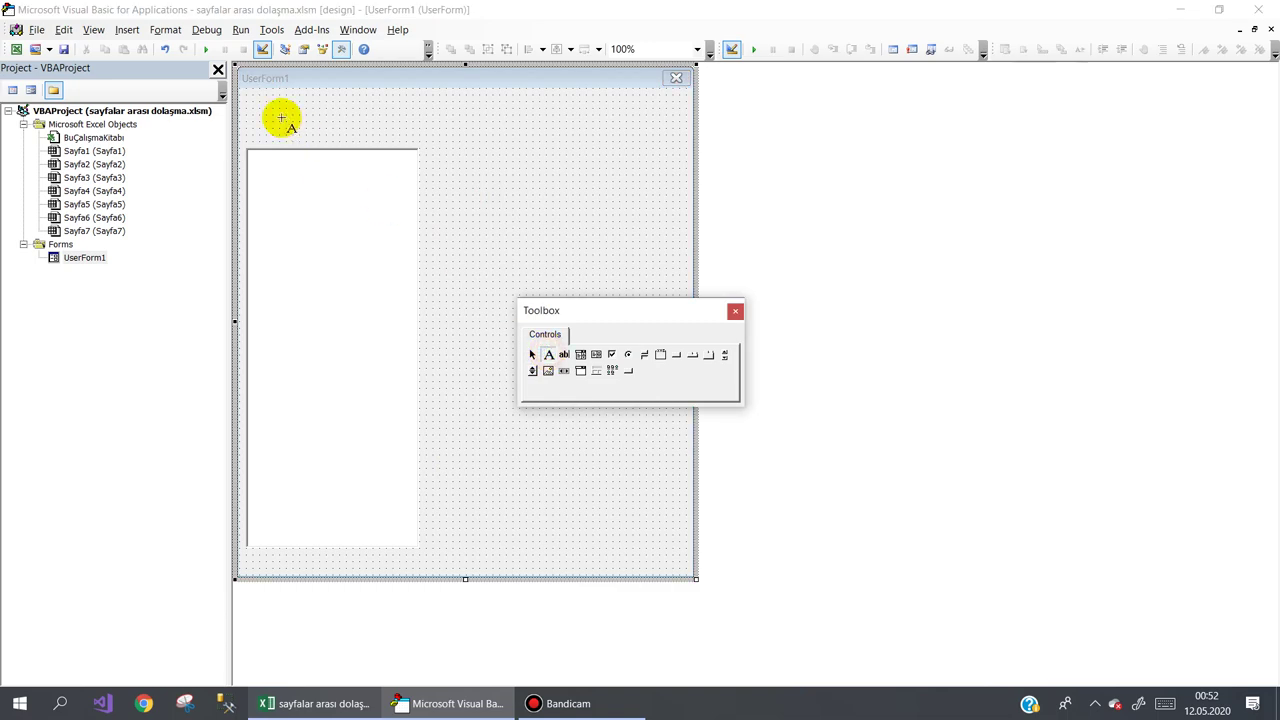
click(252, 126)
click(297, 140)
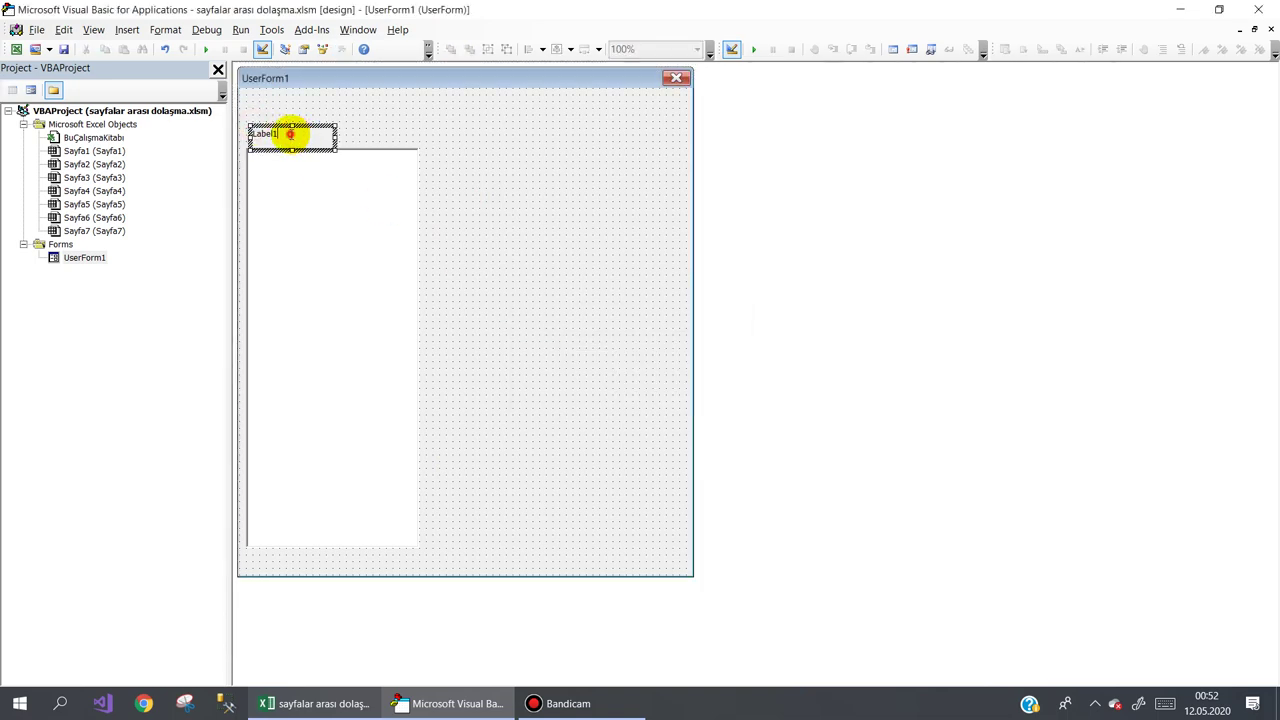
text(Sayfalar)
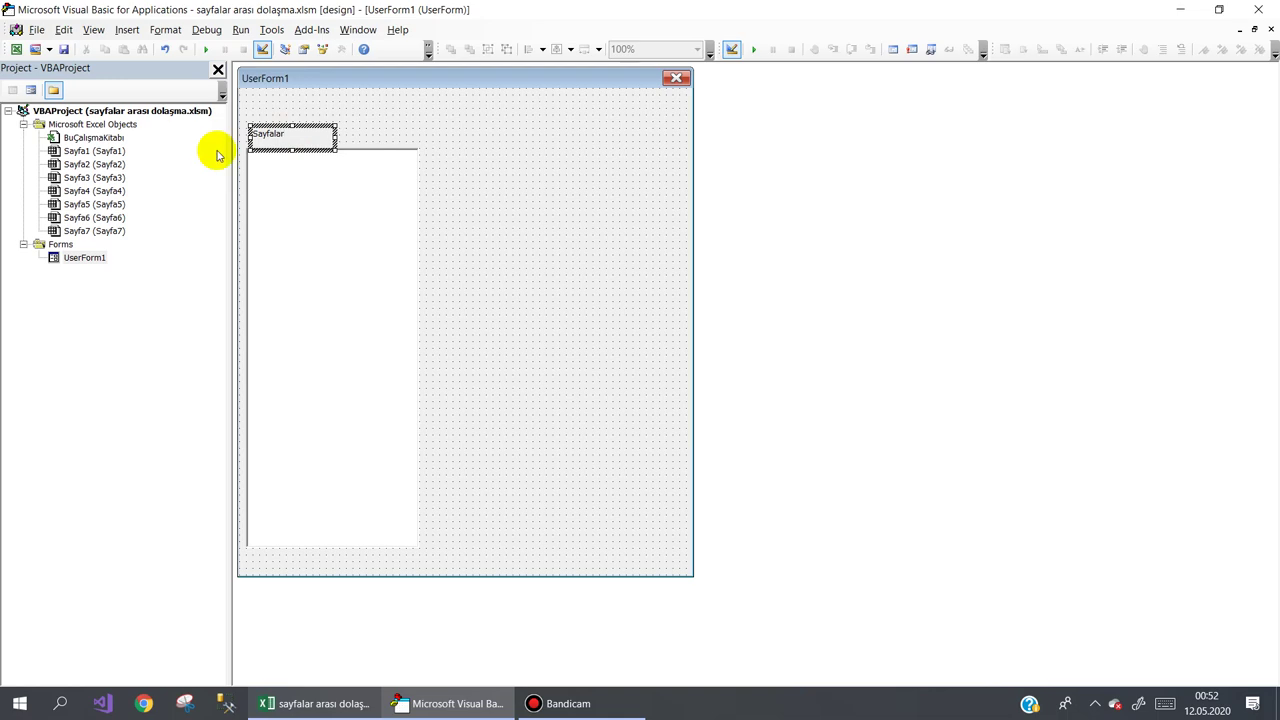
click(480, 189)
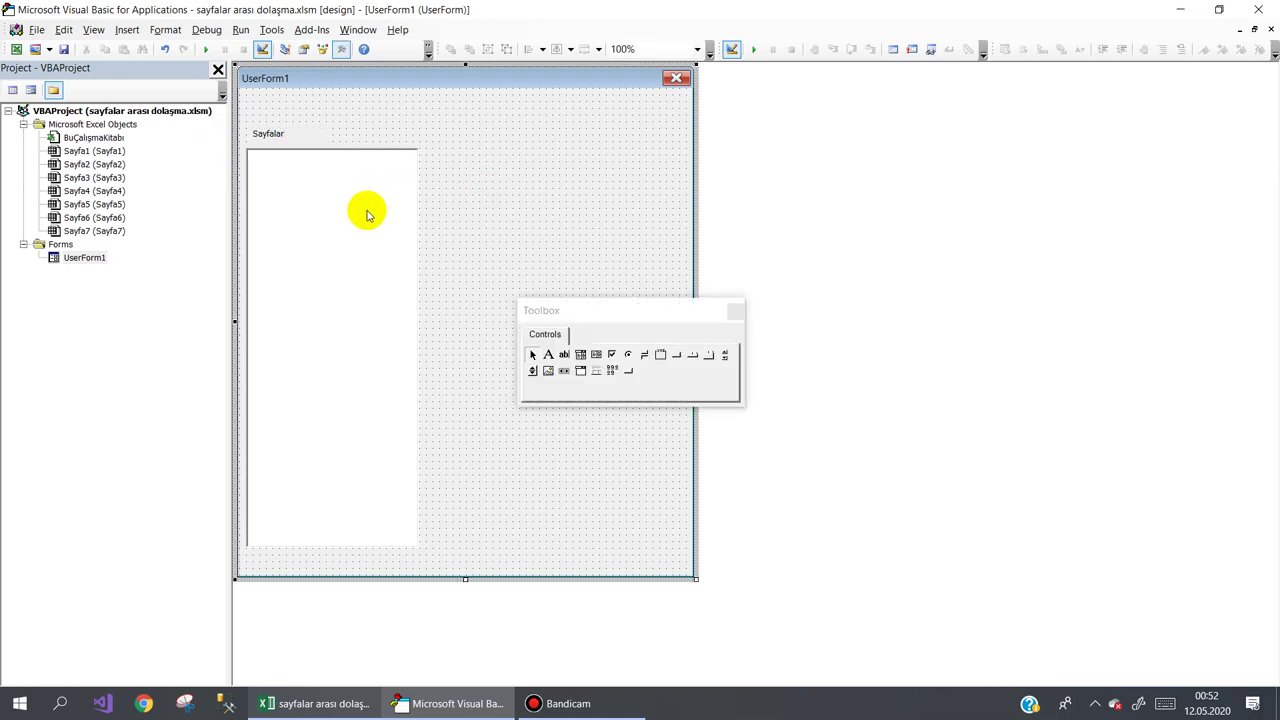
drag(287, 138, 280, 112)
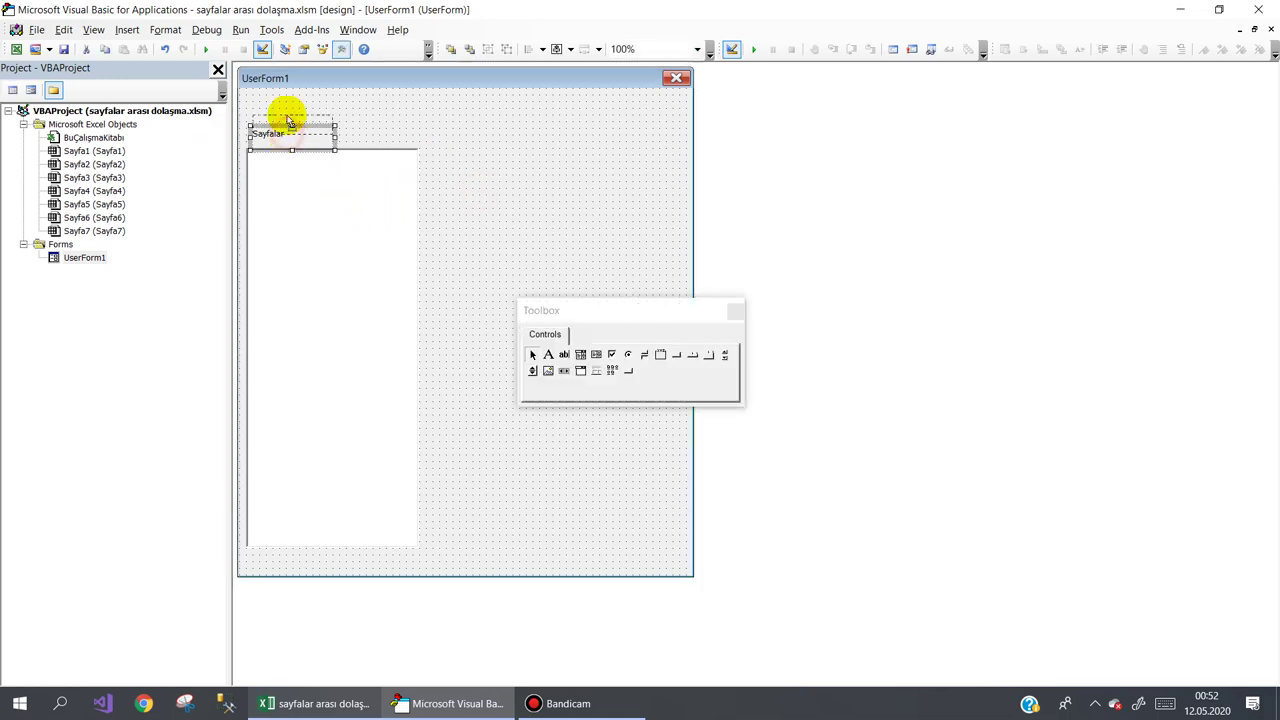
click(300, 189)
drag(300, 170, 300, 170)
Move the Toolbox aside, narrow the form to fit the list box, and view its code.
click(463, 163)
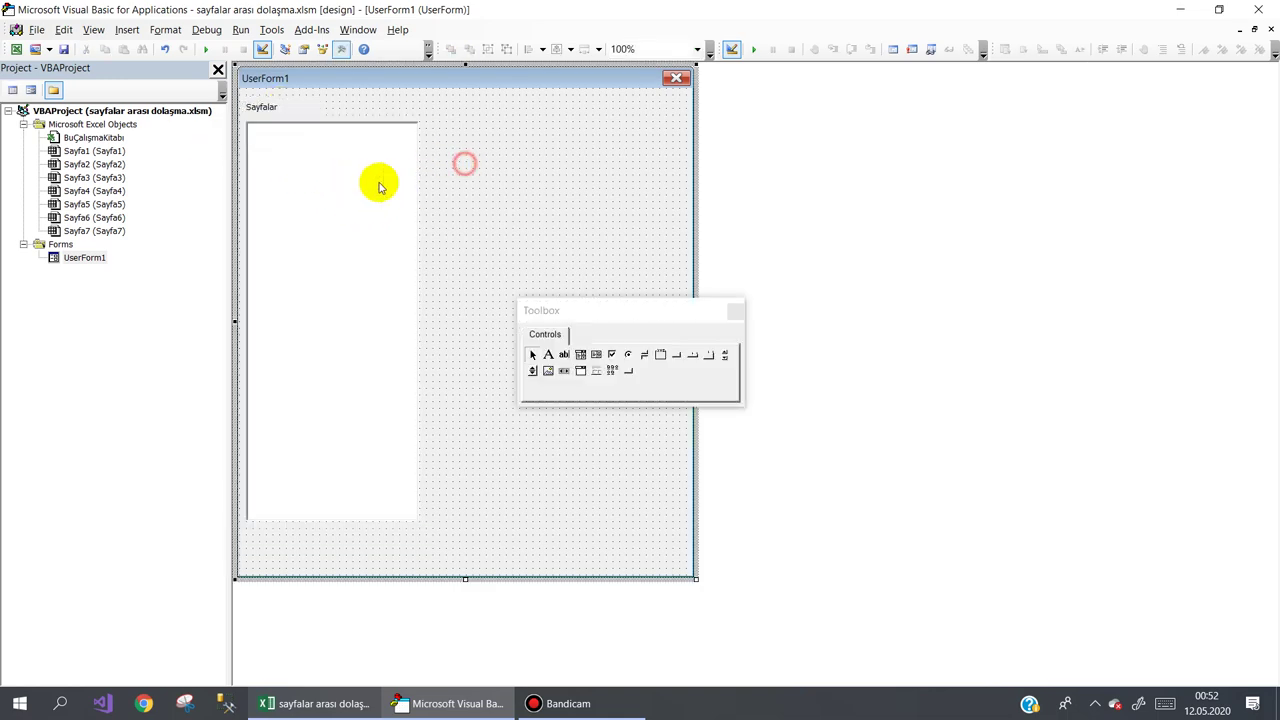
click(549, 224)
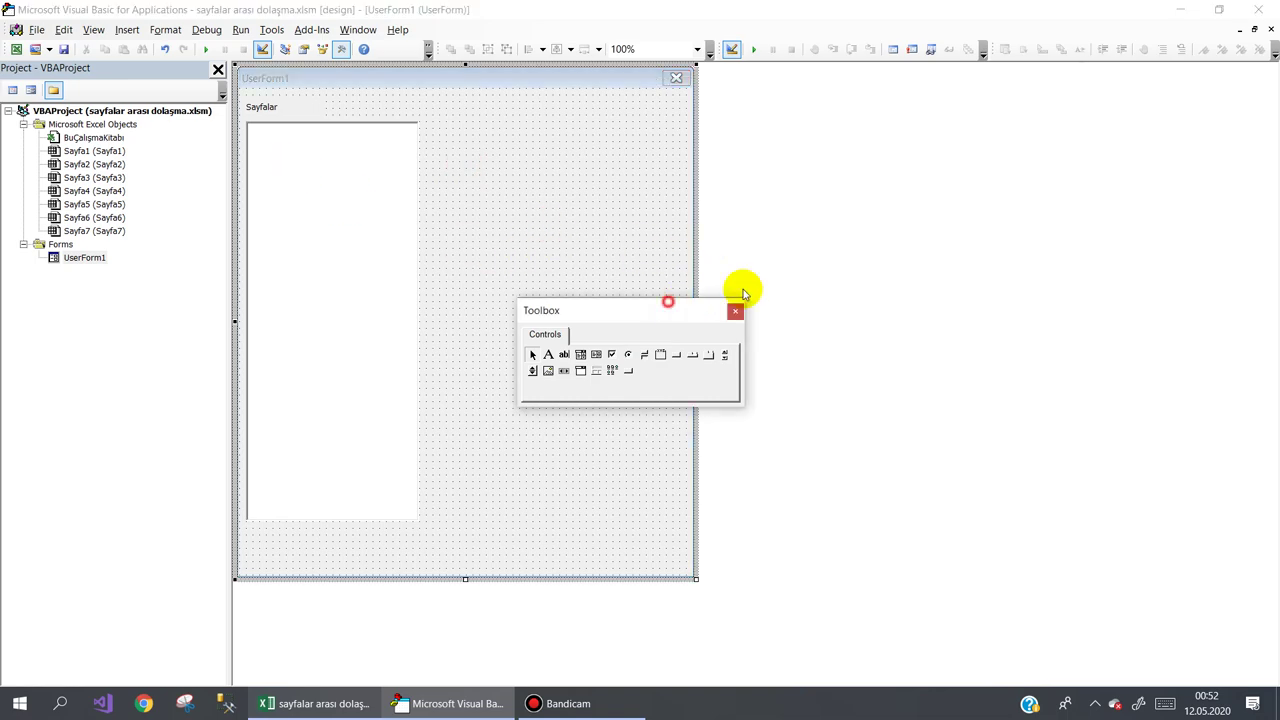
drag(700, 310, 960, 213)
drag(696, 321, 502, 318)
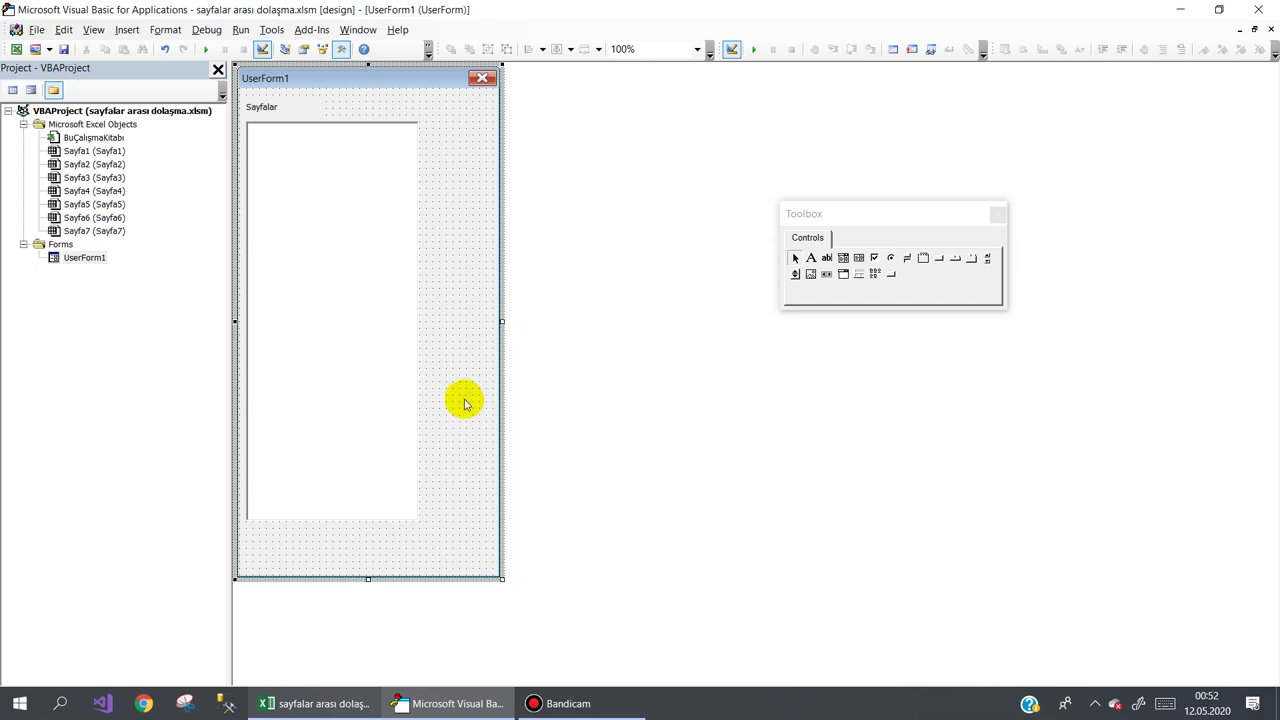
double_click(466, 261)
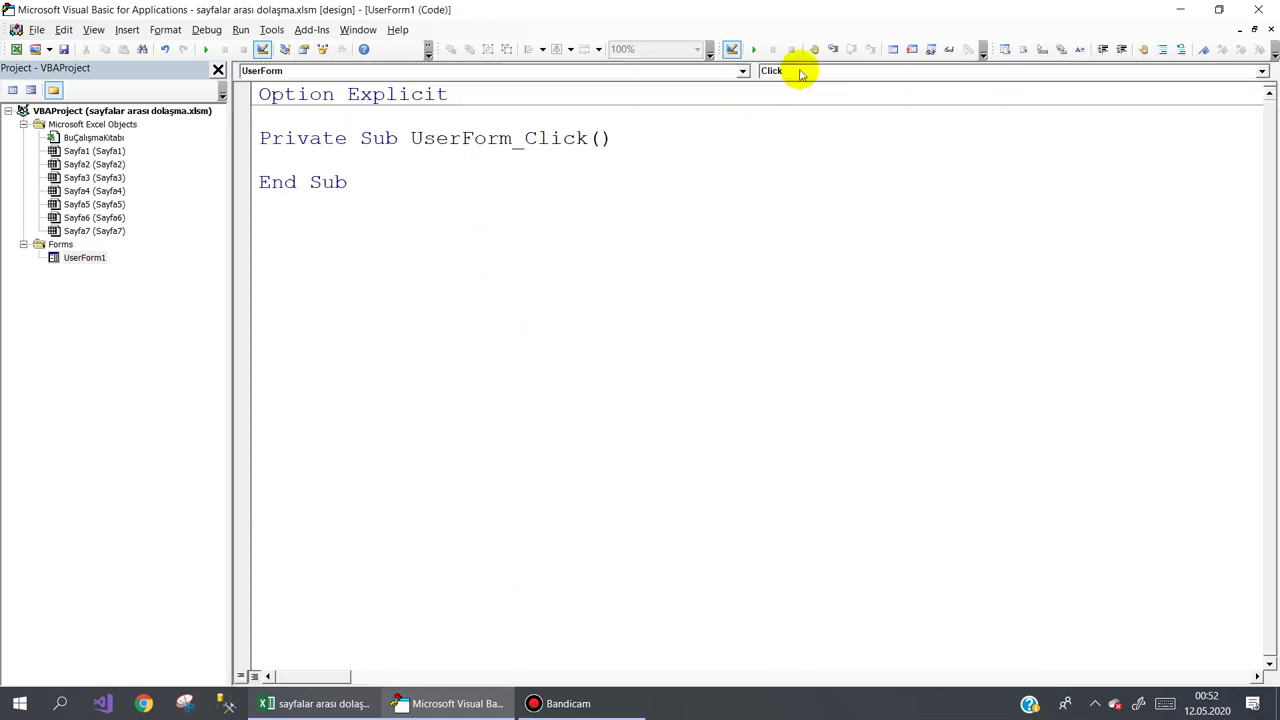
Create the UserForm_Initialize procedure and declare Dim x As Integer.
click(800, 72)
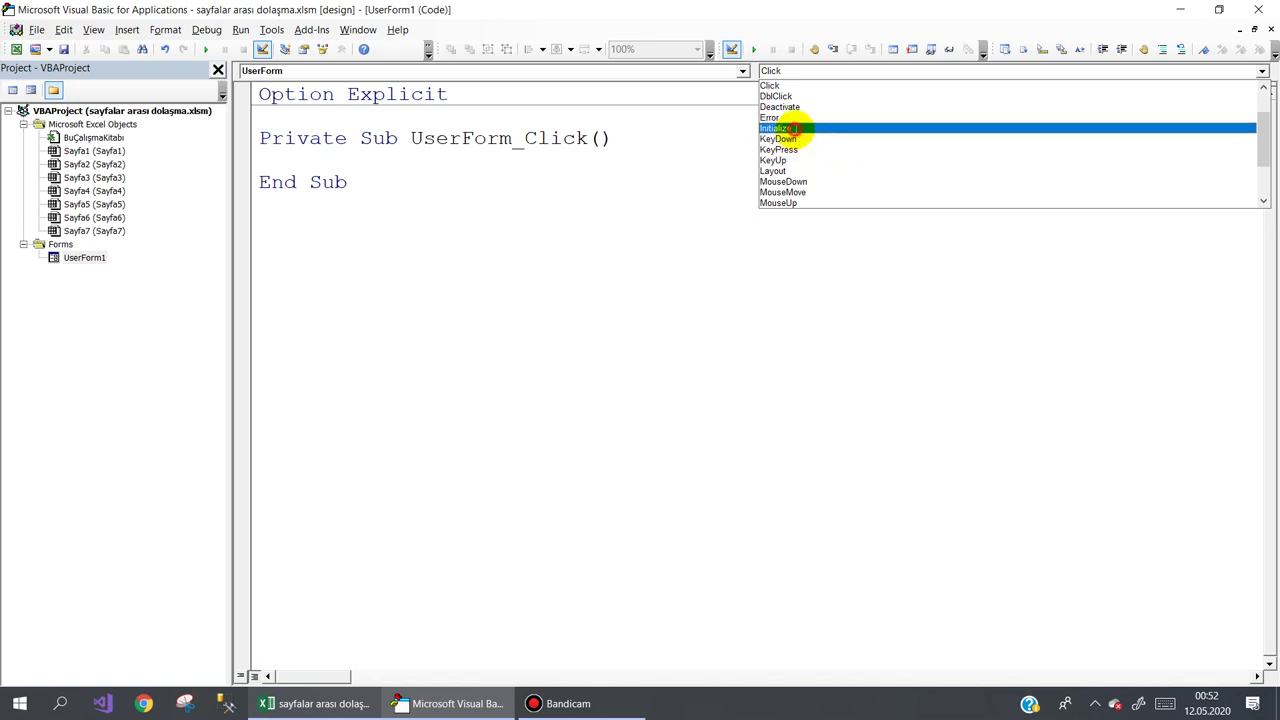
click(785, 128)
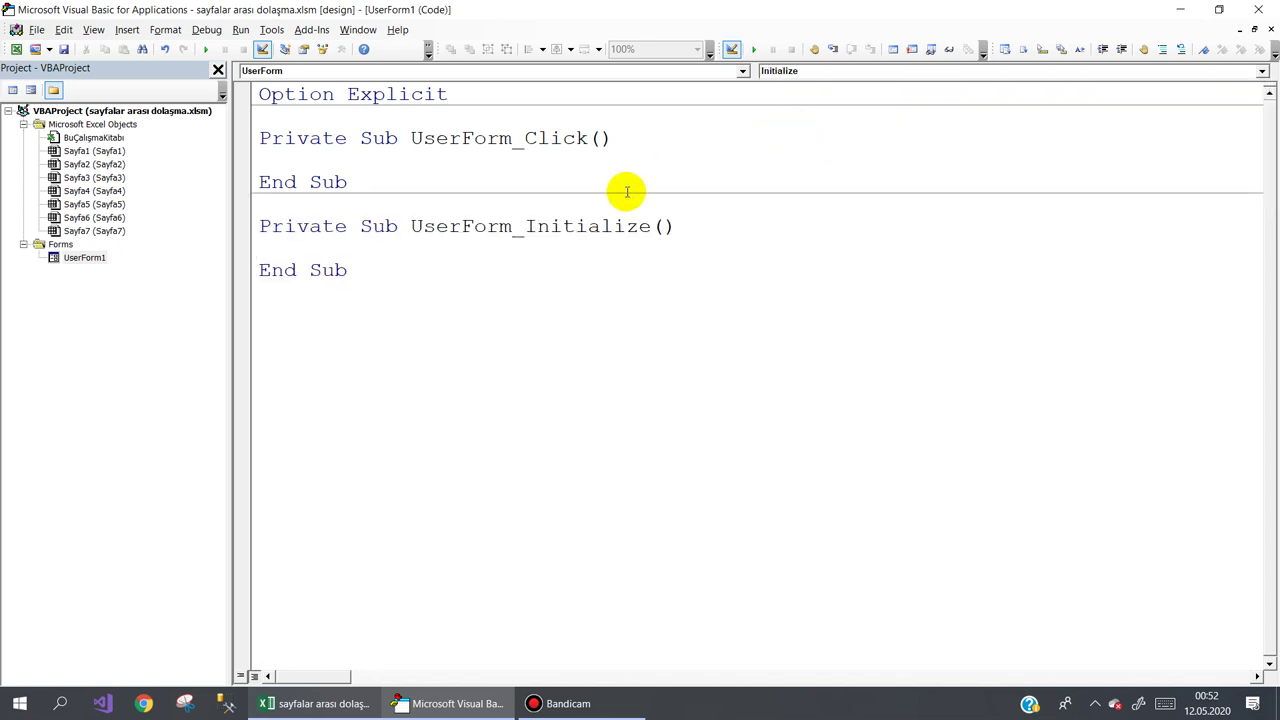
text(dim x as)
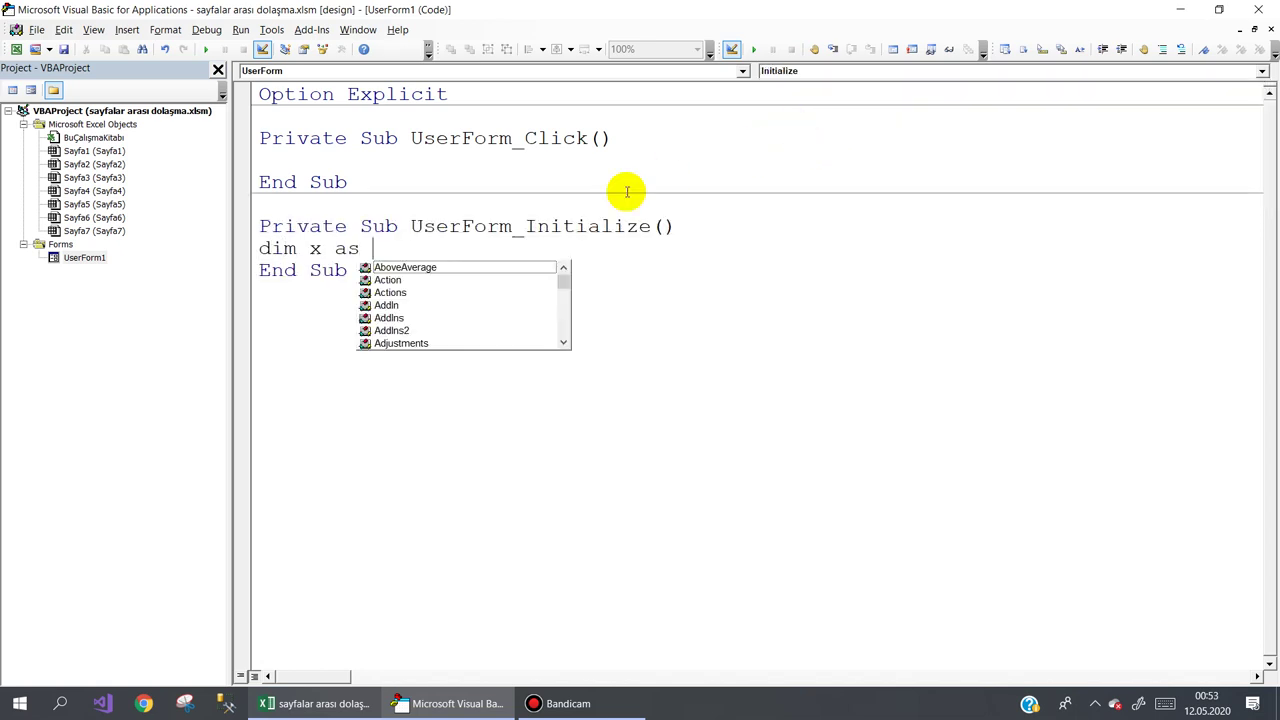
text( i)
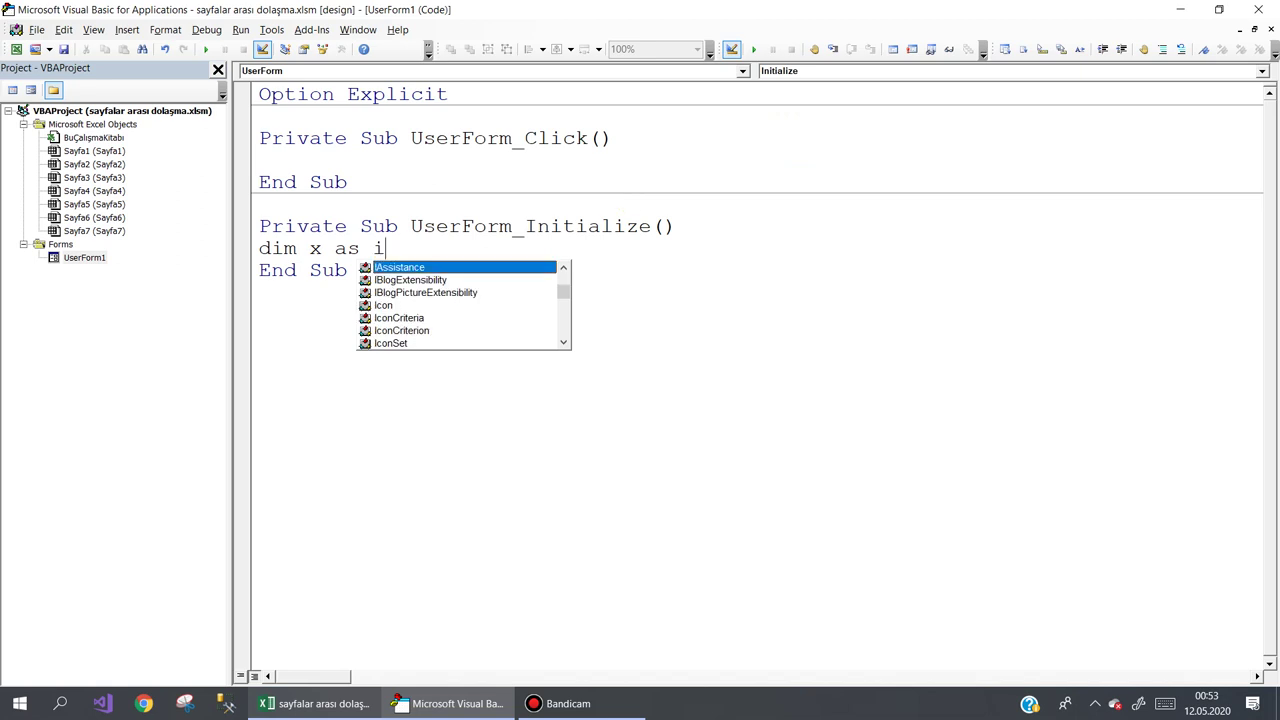
text(nteger)
key(Return)
key(Return)
text(for x=1 to s)
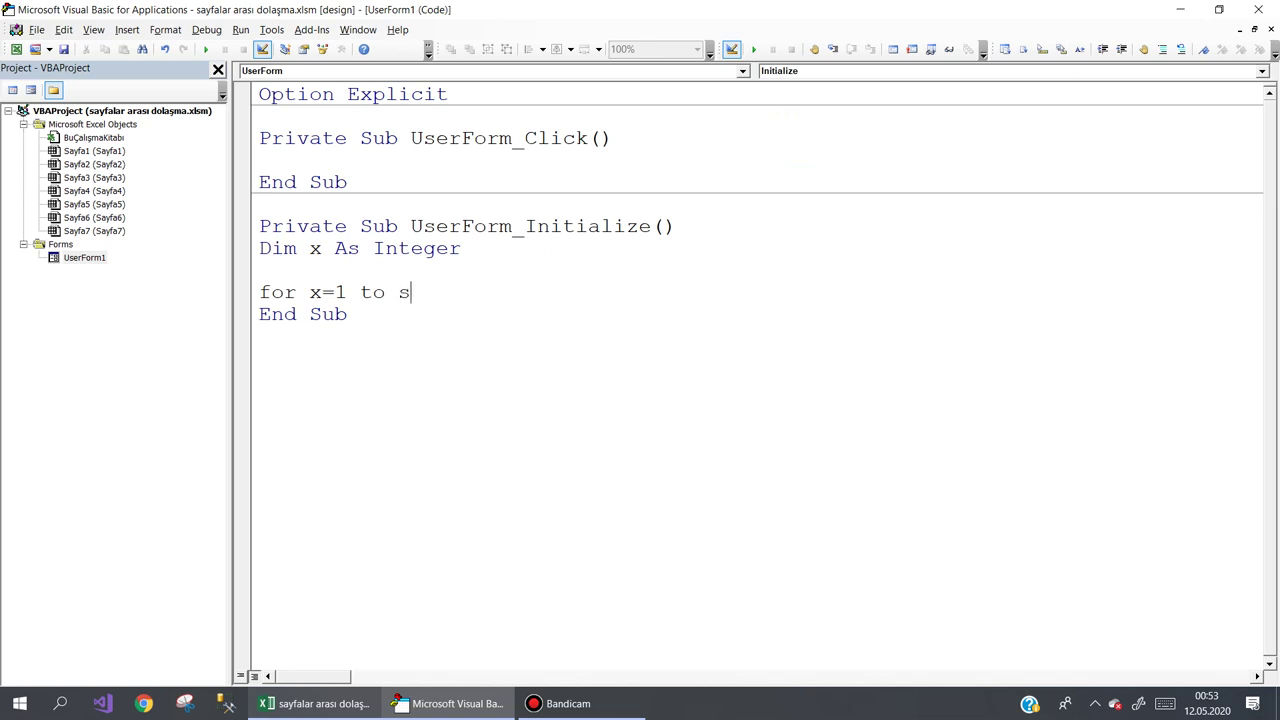
Add 'For x = 1 To Sheets.Count' with a blank line inside the loop.
text(he)
key(ctrl+space)
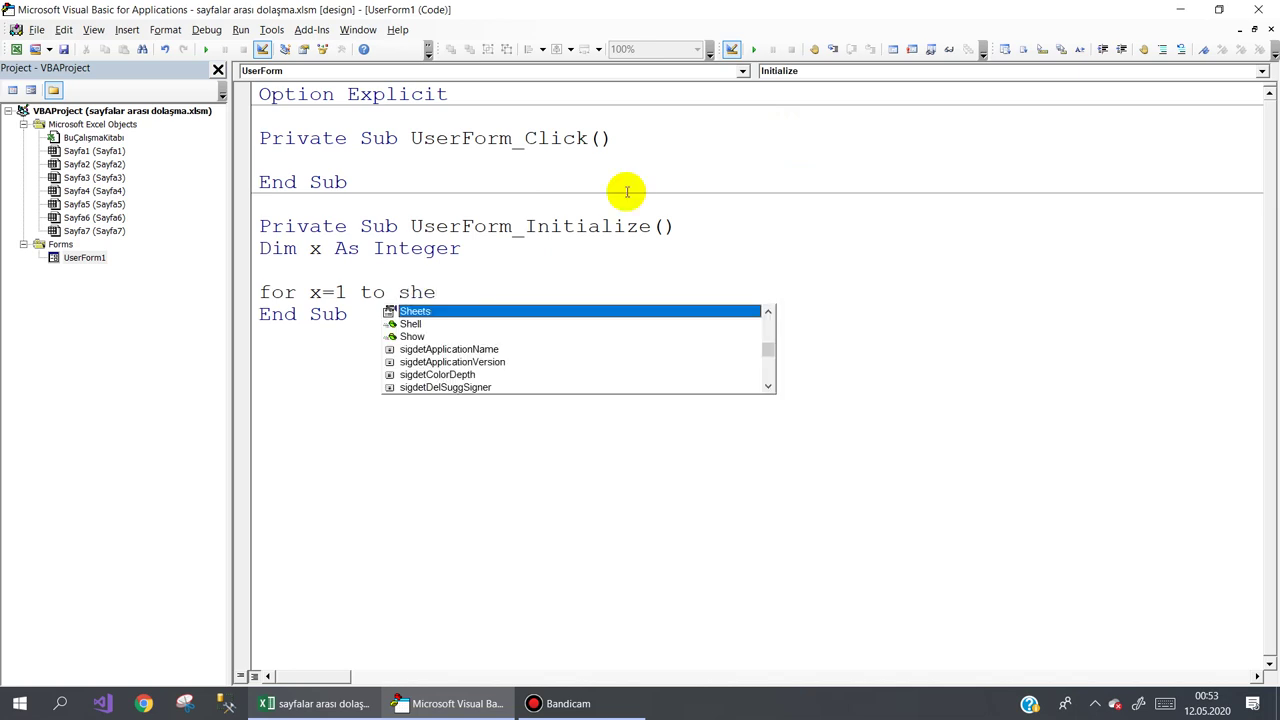
text(.co)
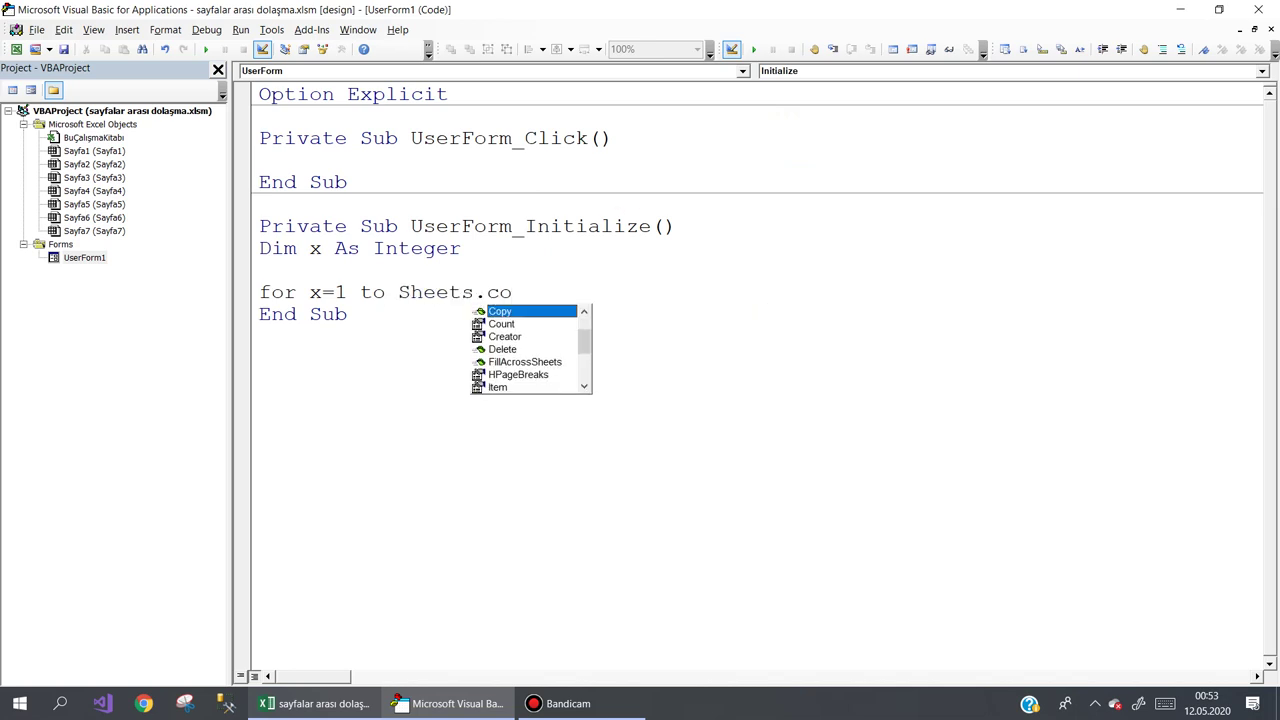
text(u)
key(space)
key(Return)
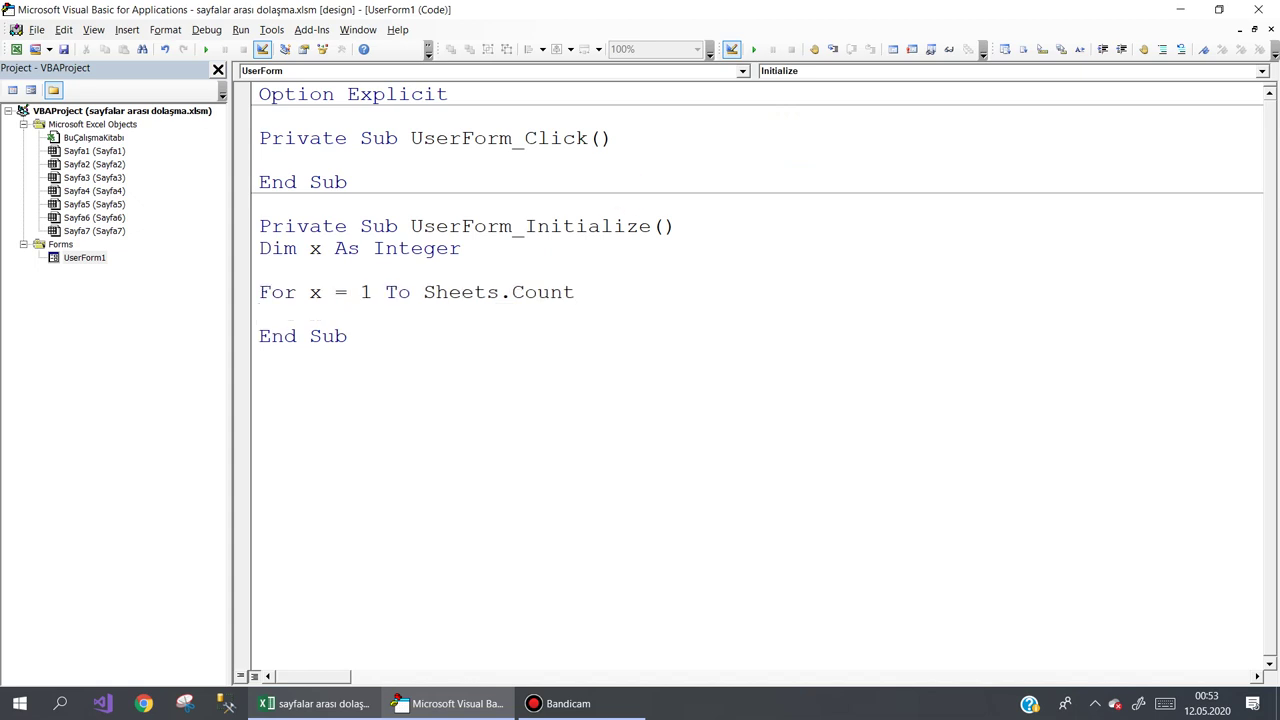
key(Return)
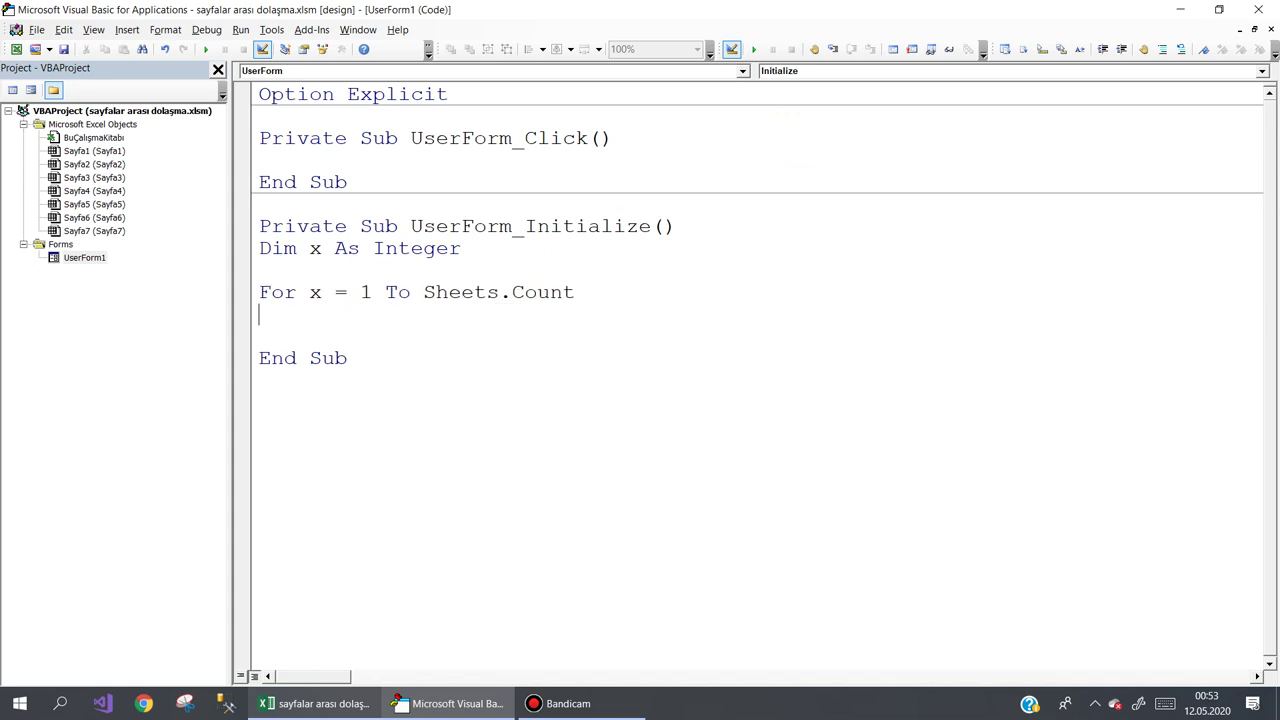
Set the list box's (Name) property to lstSayfalar and go back to the form's code.
double_click(84, 257)
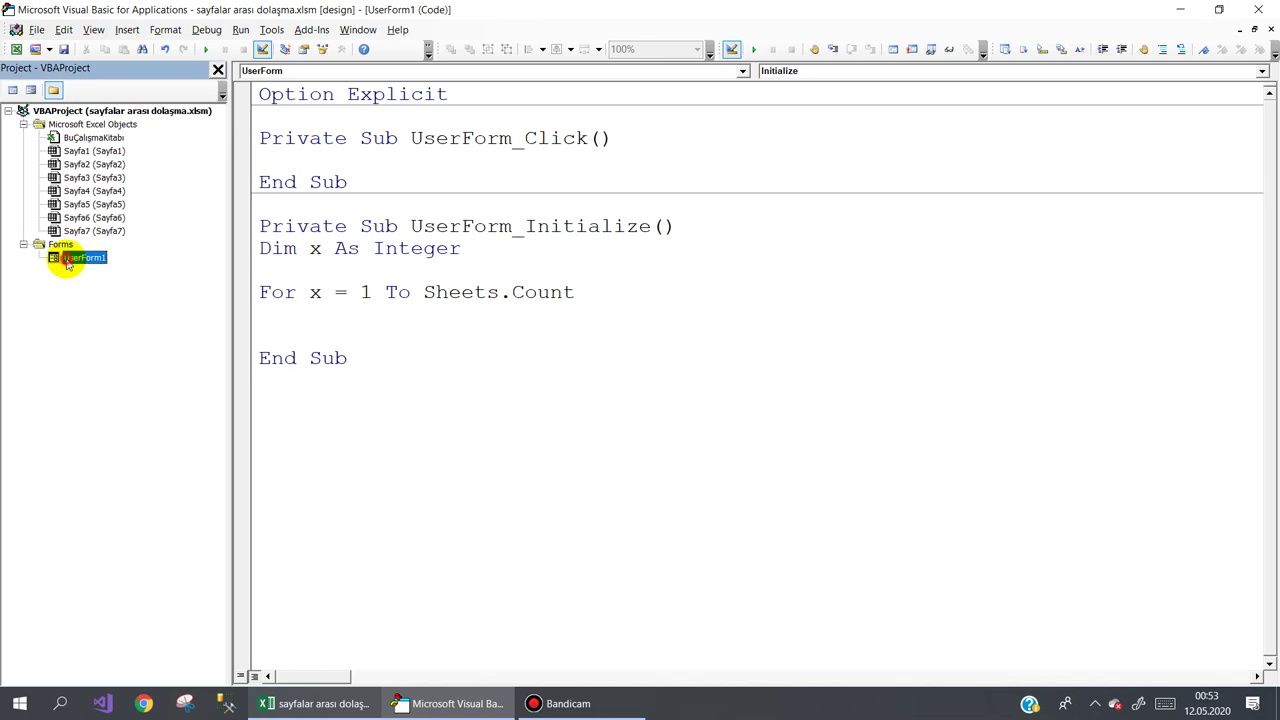
click(263, 205)
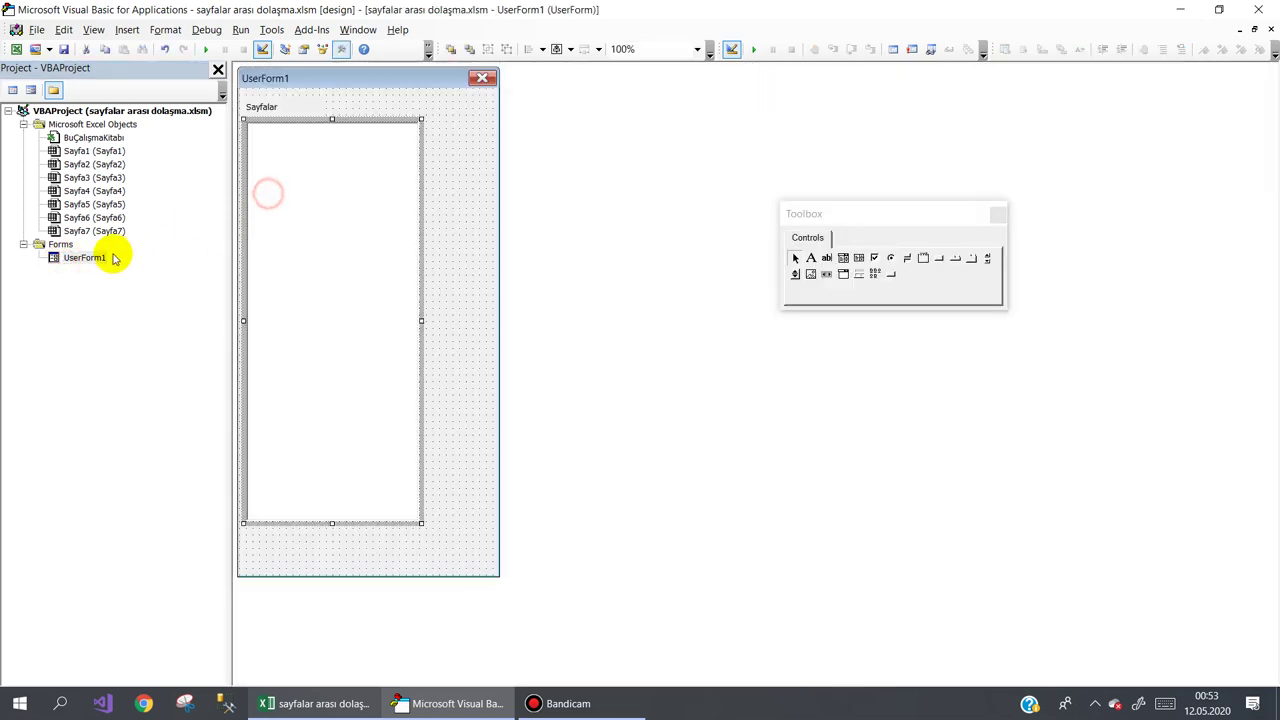
click(303, 49)
click(70, 343)
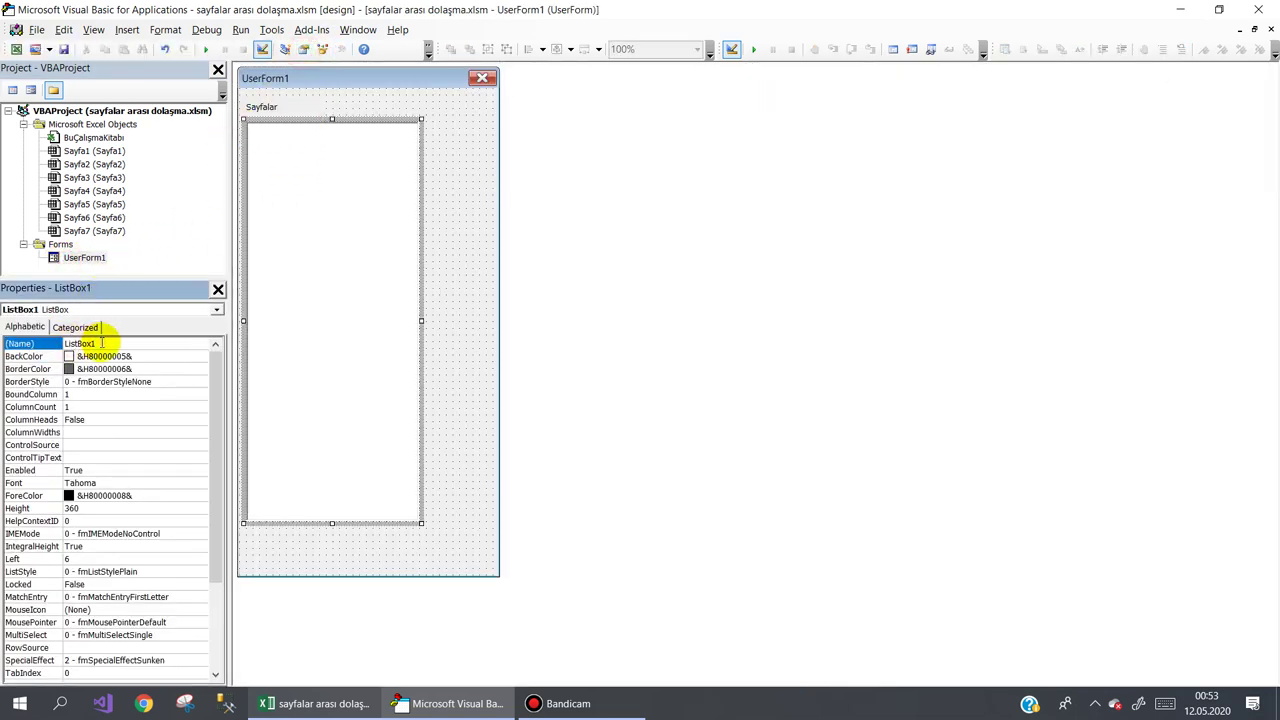
click(466, 294)
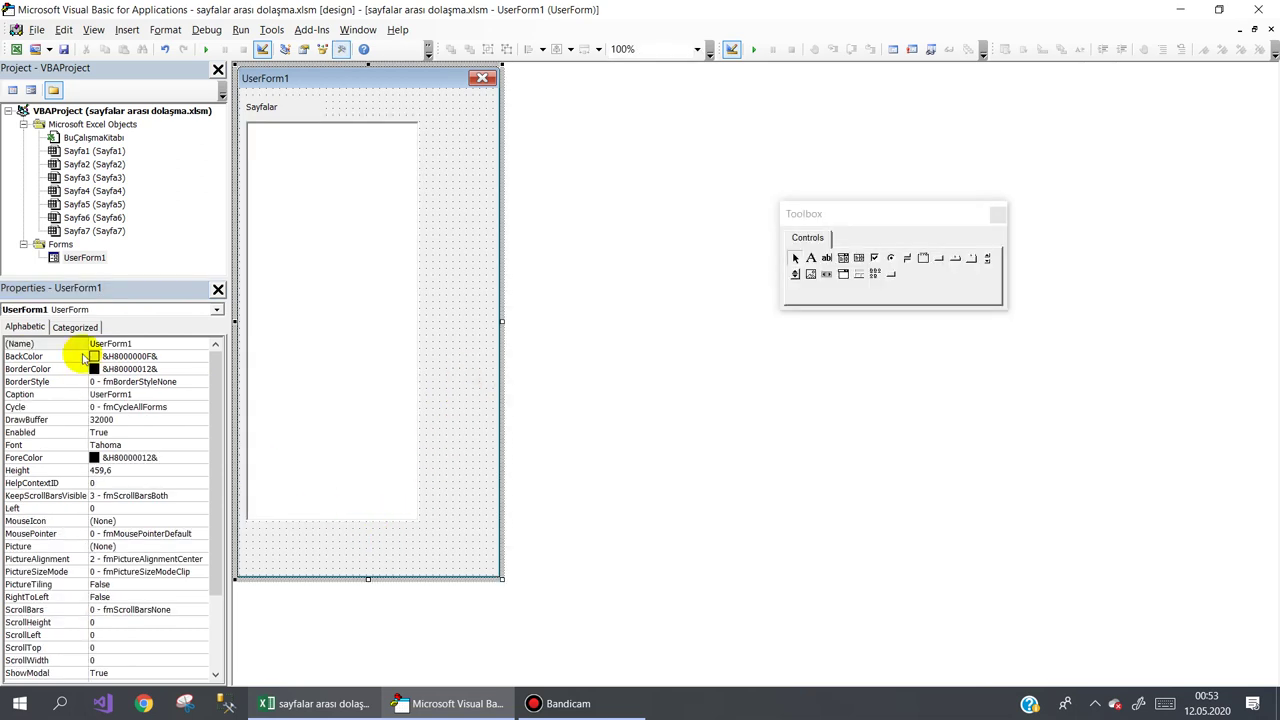
click(305, 352)
click(125, 343)
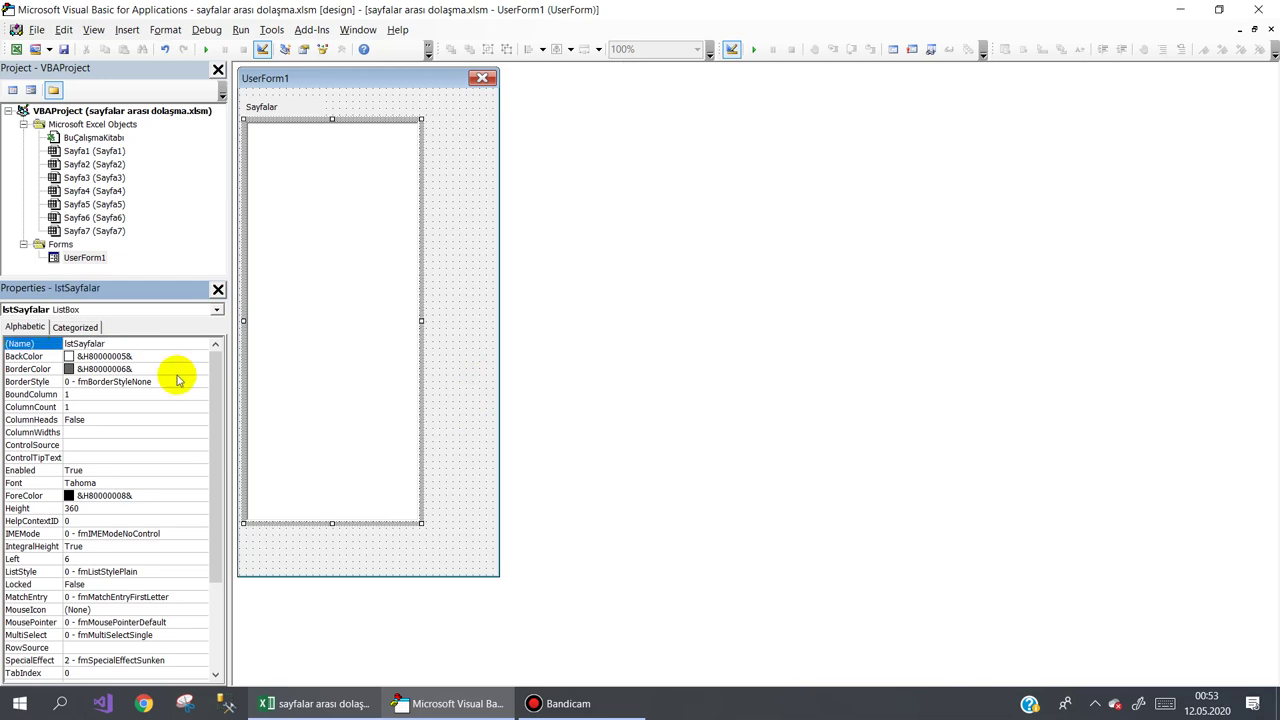
double_click(438, 402)
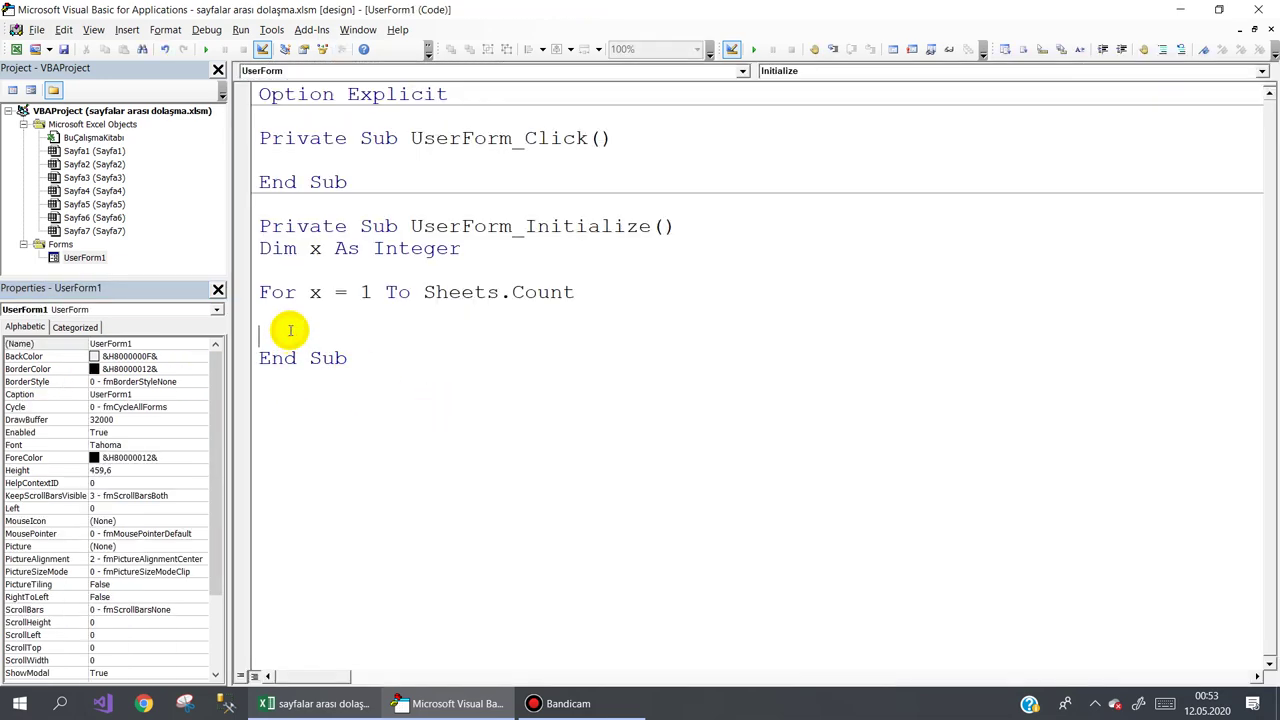
Inside the loop write lstSayfalar.AddItem (Sheets(x).Name) and close it with Next.
text(lsts)
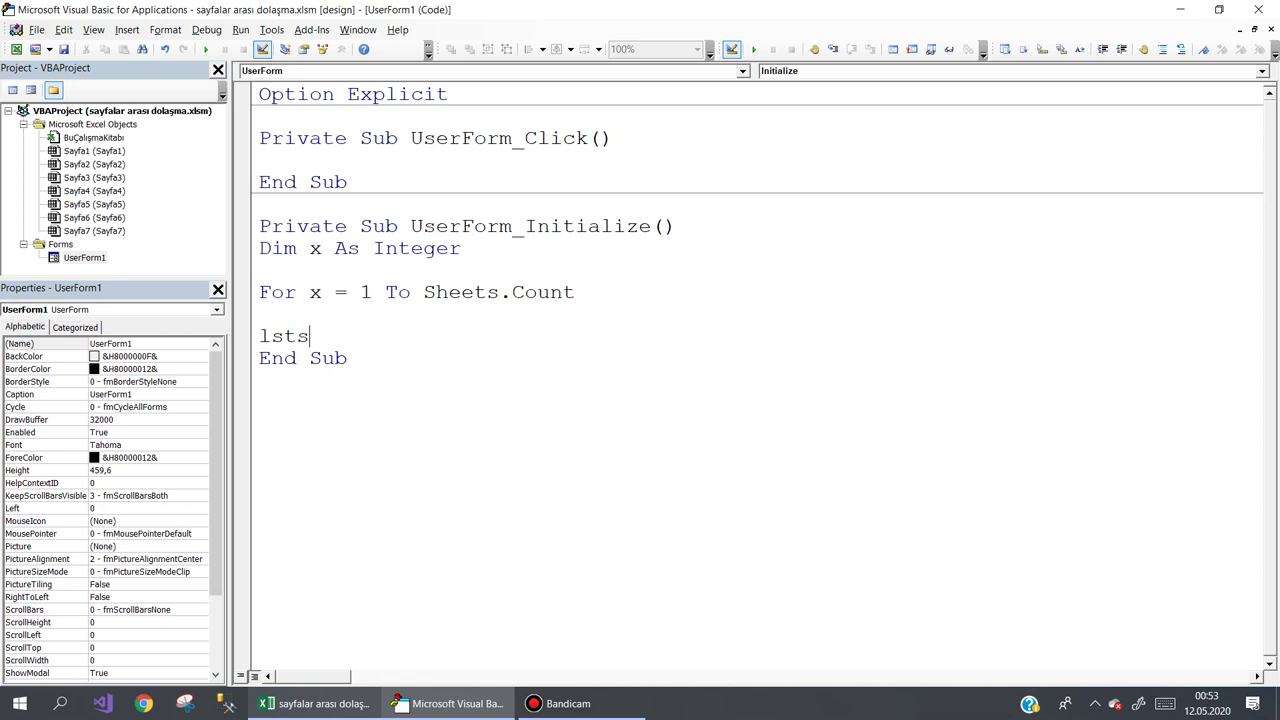
text(.)
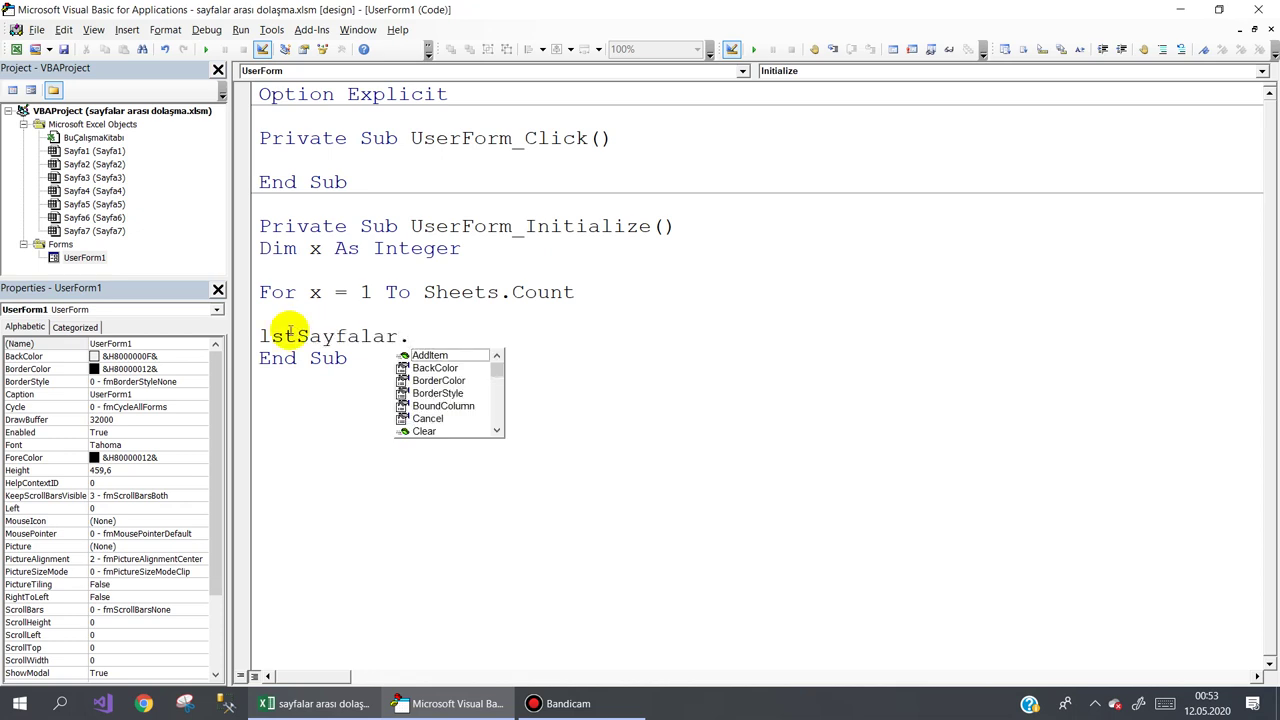
text(AddItem()
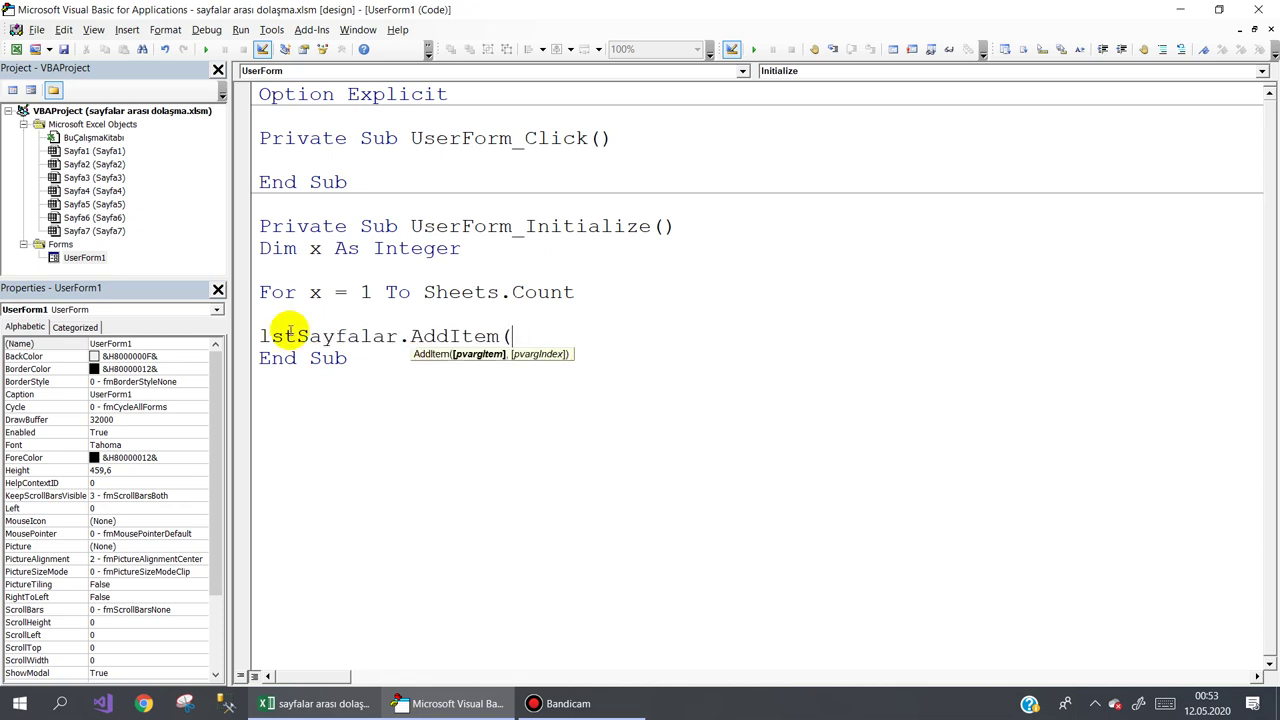
text(she)
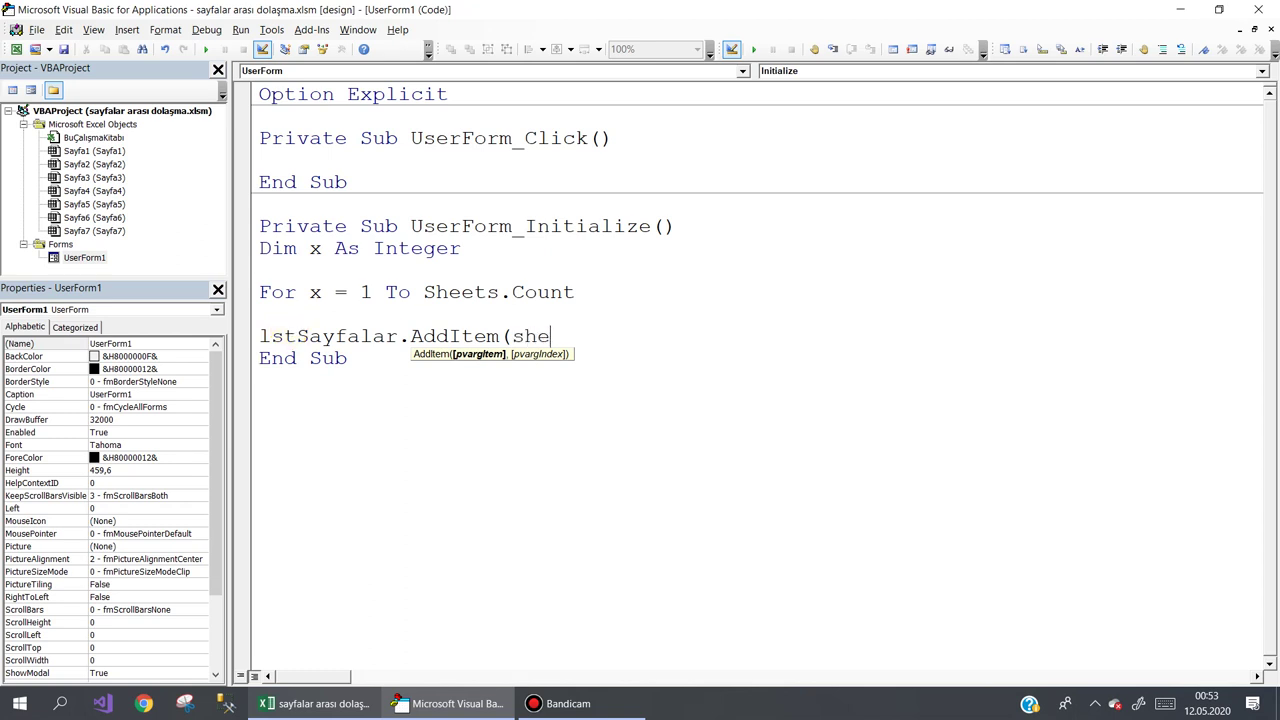
key(ctrl+space)
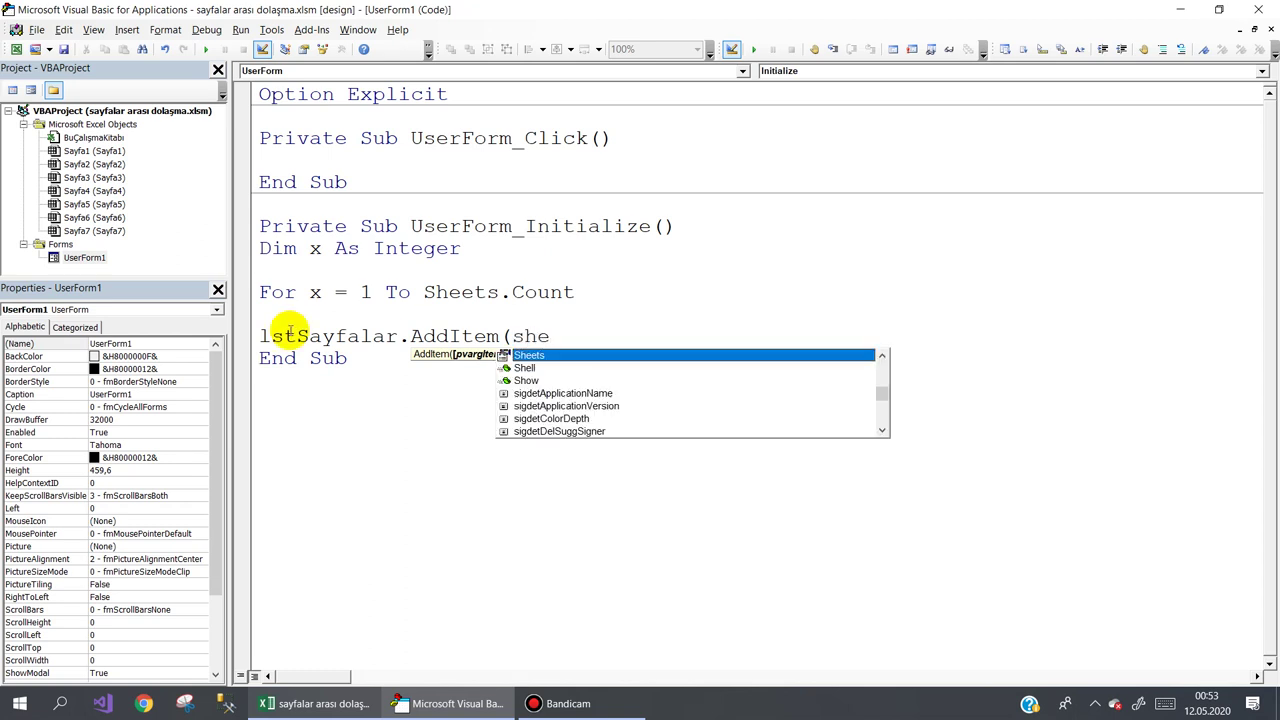
text((x).)
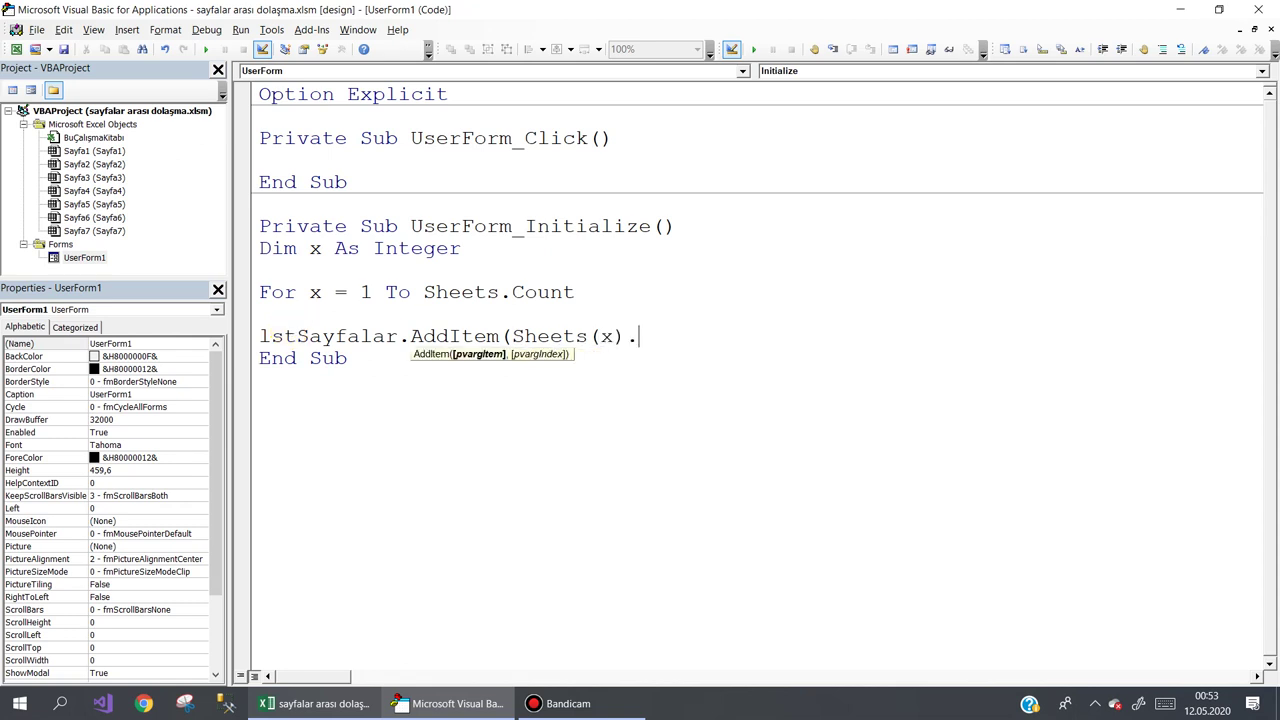
text(Name))
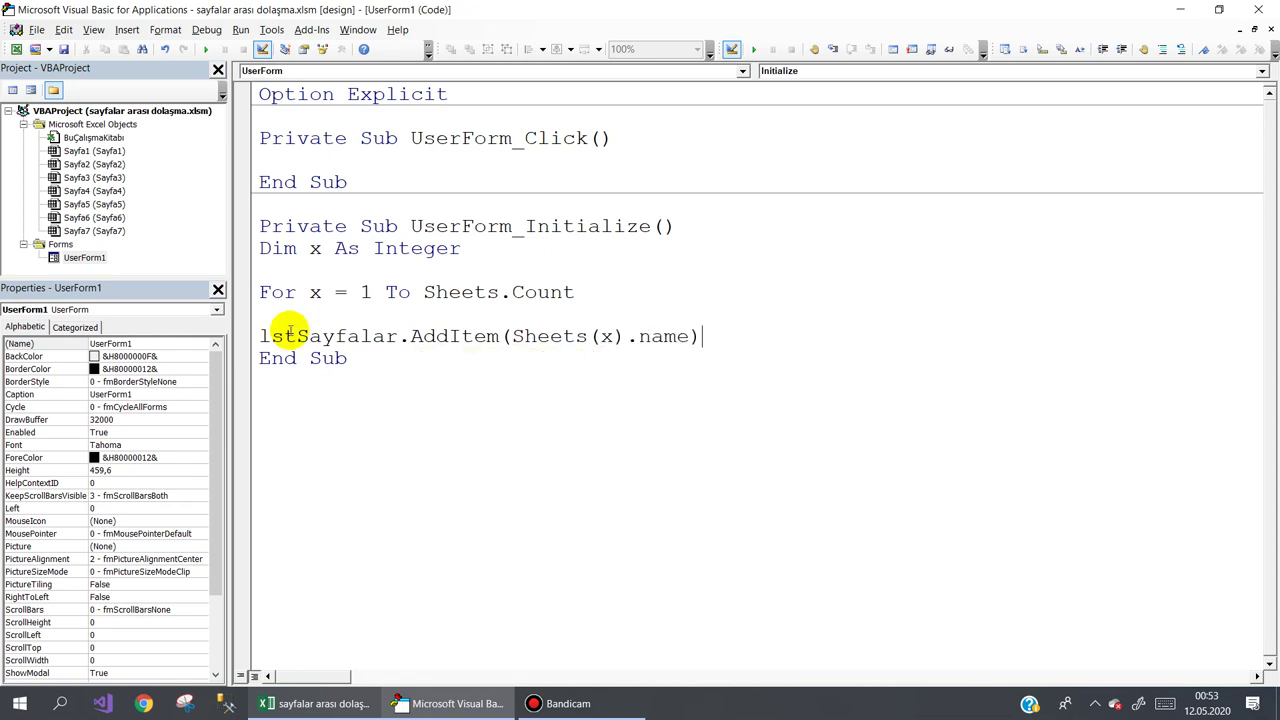
key(Return)
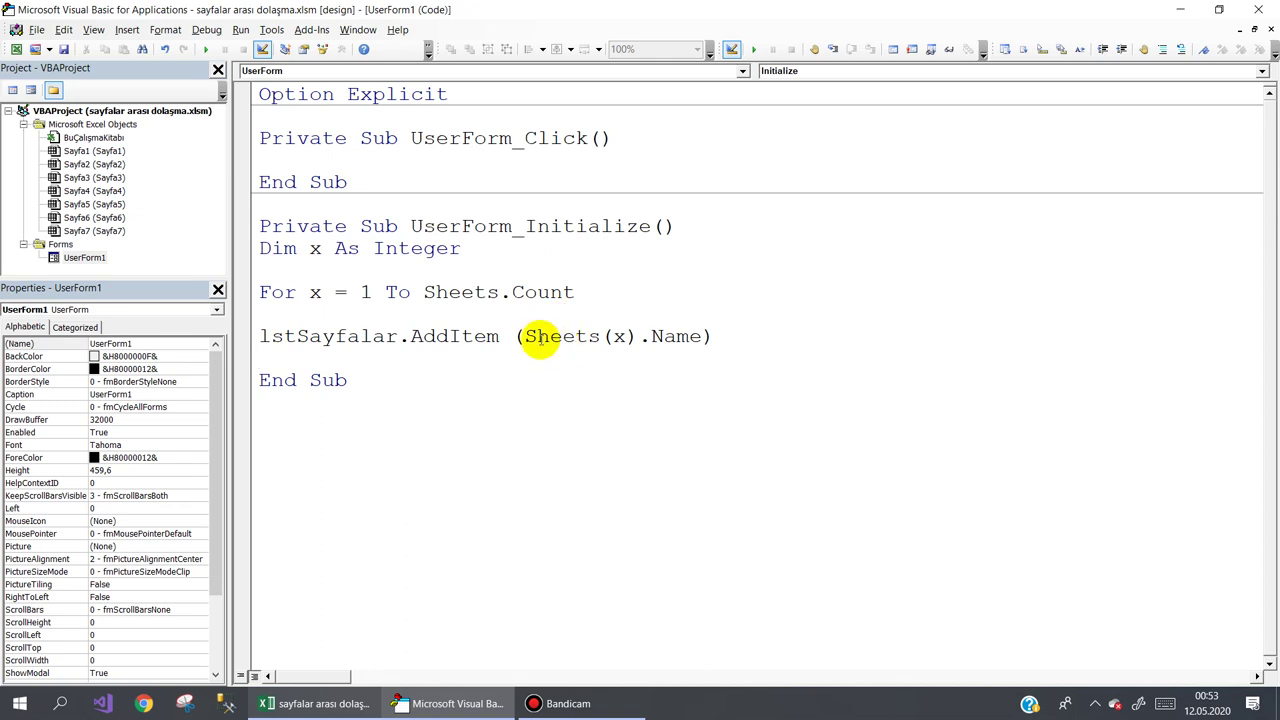
click(273, 357)
text(new)
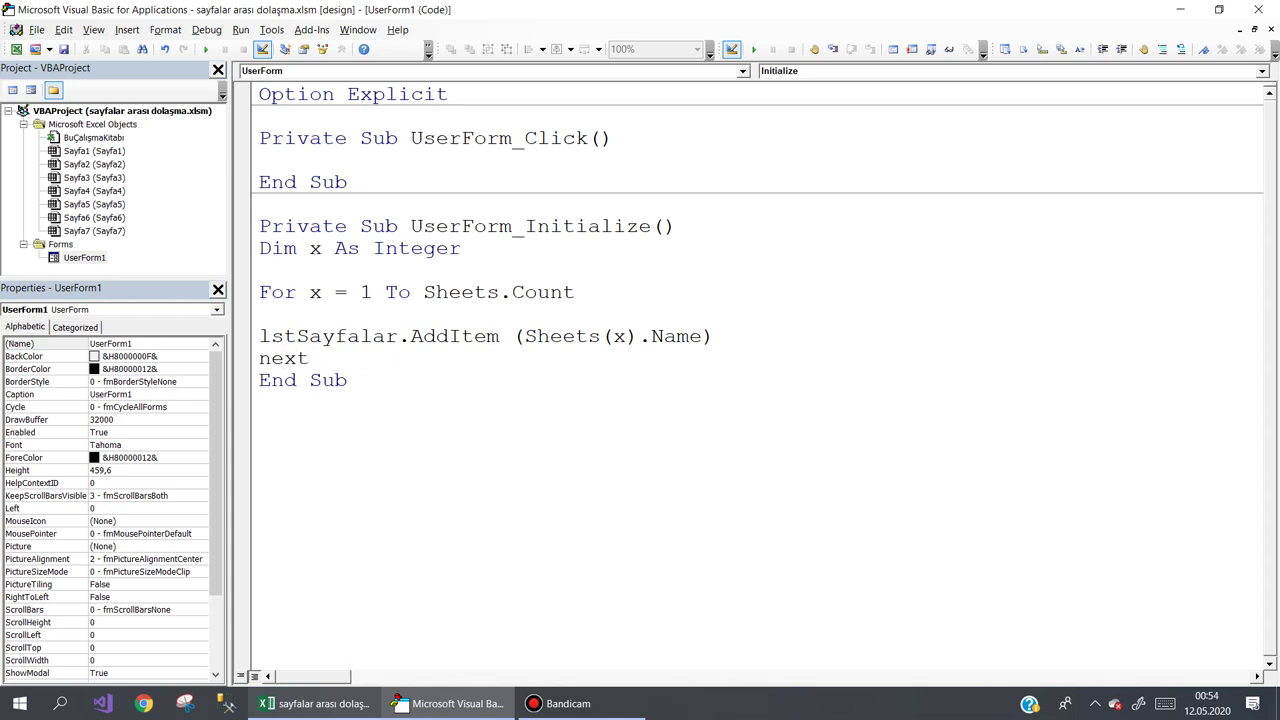
Leave Design Mode and test the form, picking Sayfa3 from its sheet list.
click(330, 703)
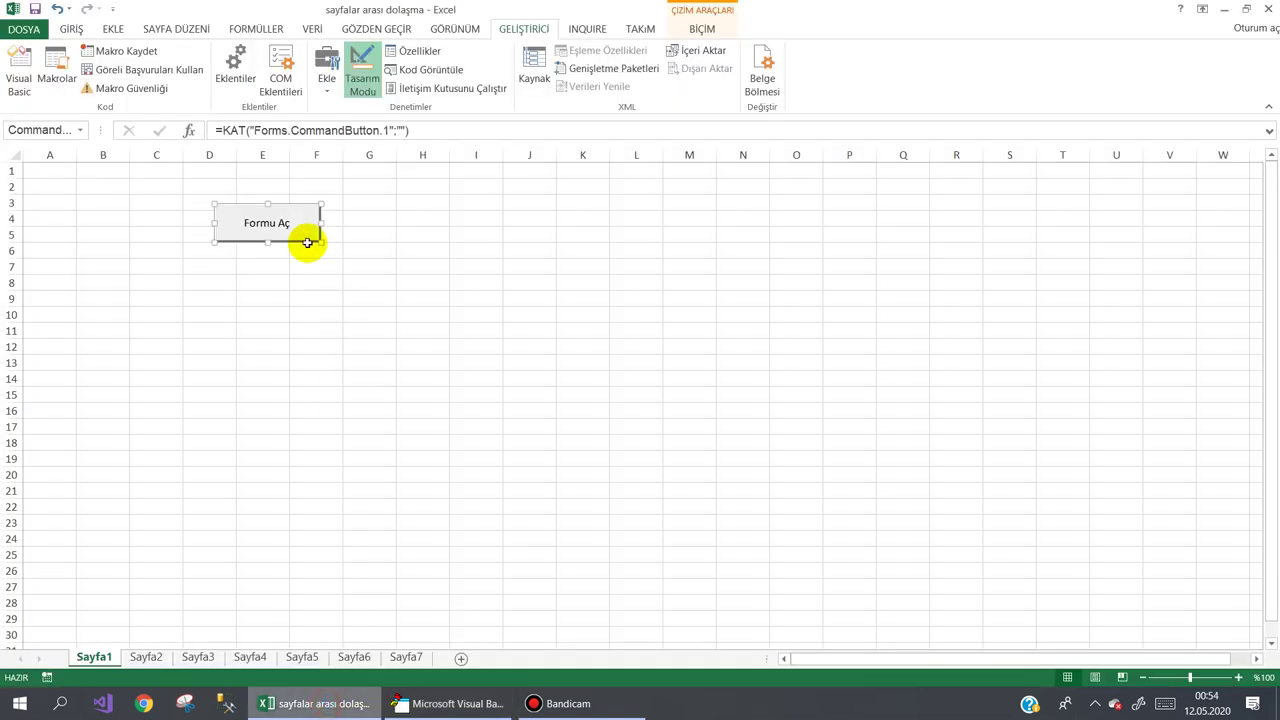
click(362, 75)
click(291, 222)
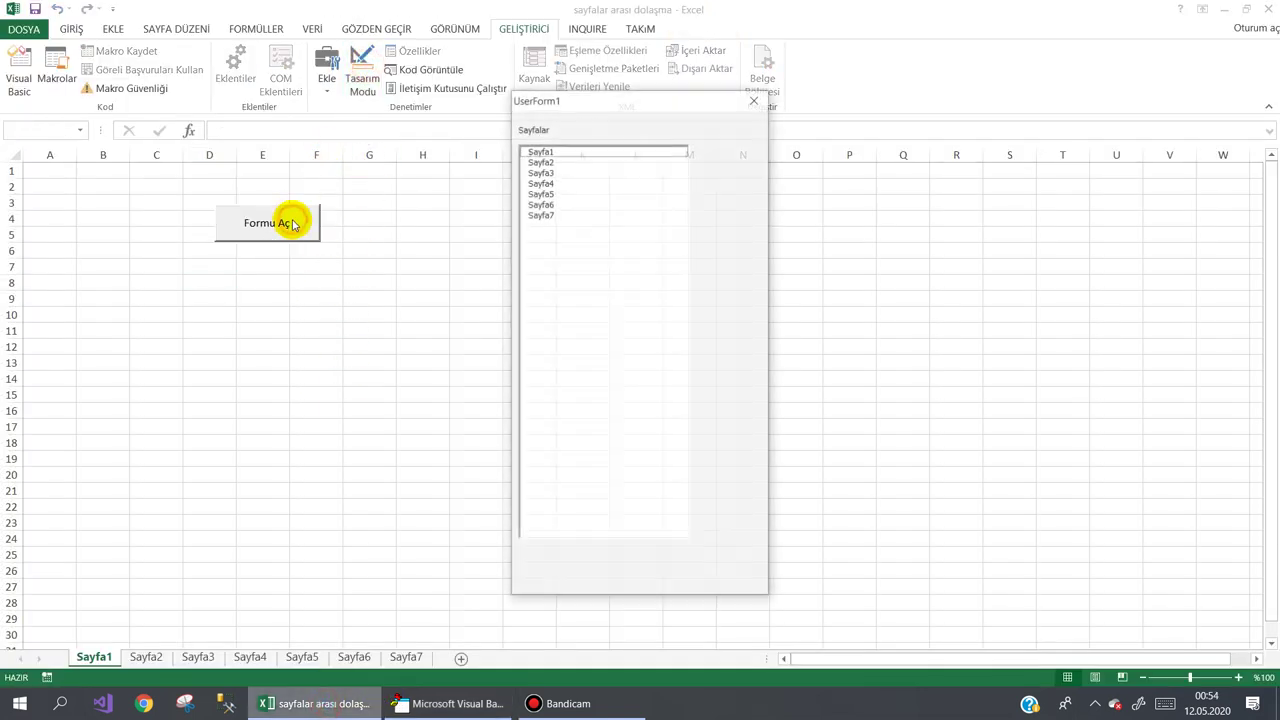
drag(560, 151, 555, 214)
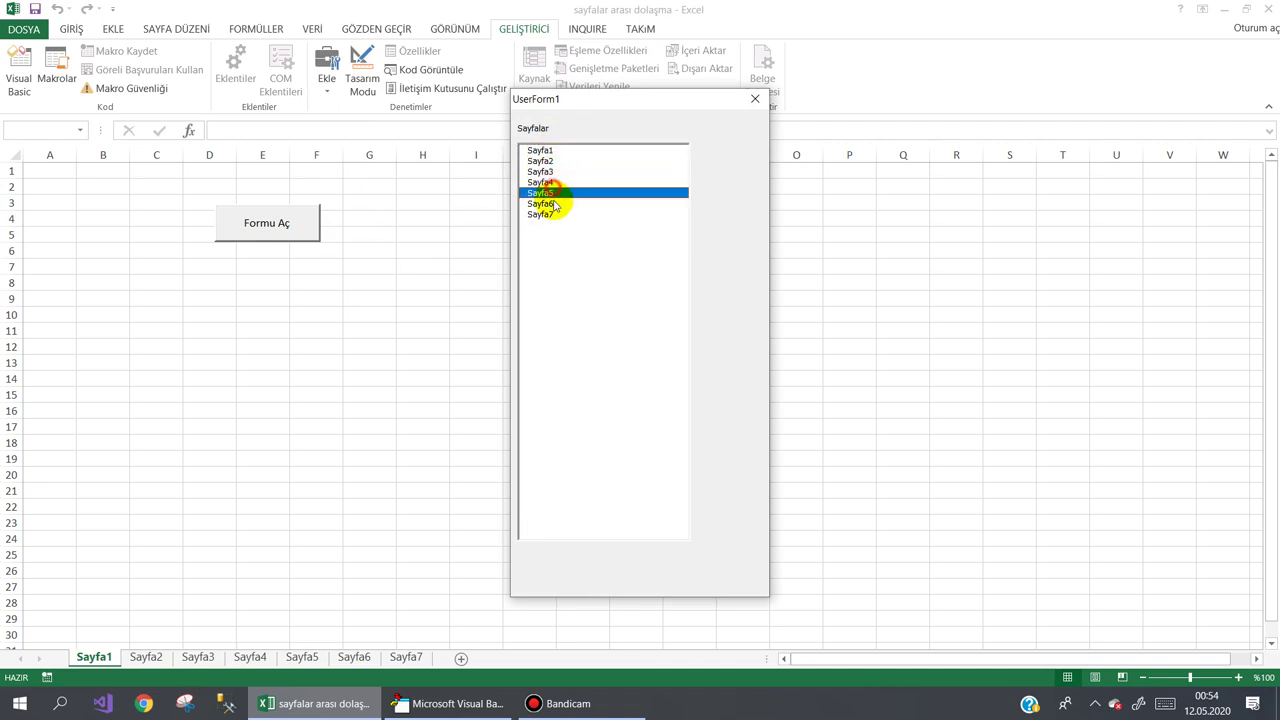
click(755, 102)
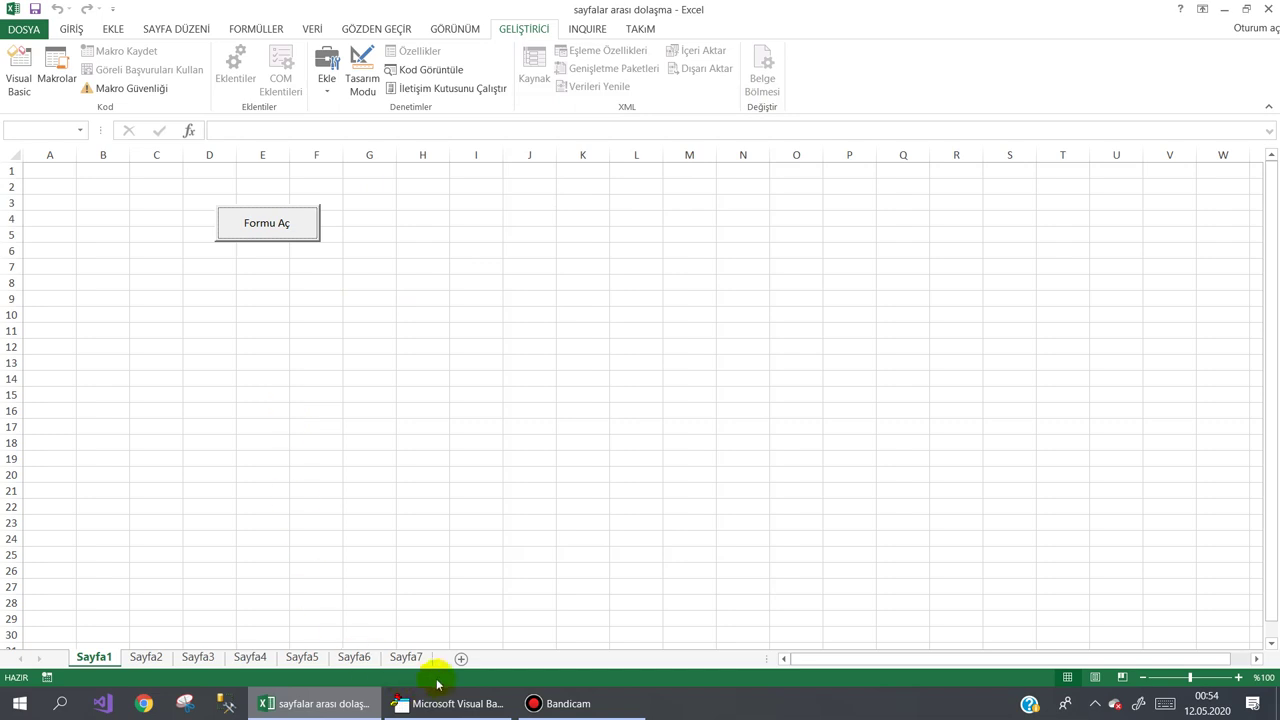
Add sheet Sayfa8 and confirm the form's sheet list now includes it.
click(461, 660)
mouse_move(457, 658)
mouse_down()
mouse_move(152, 668)
mouse_move(489, 658)
mouse_up()
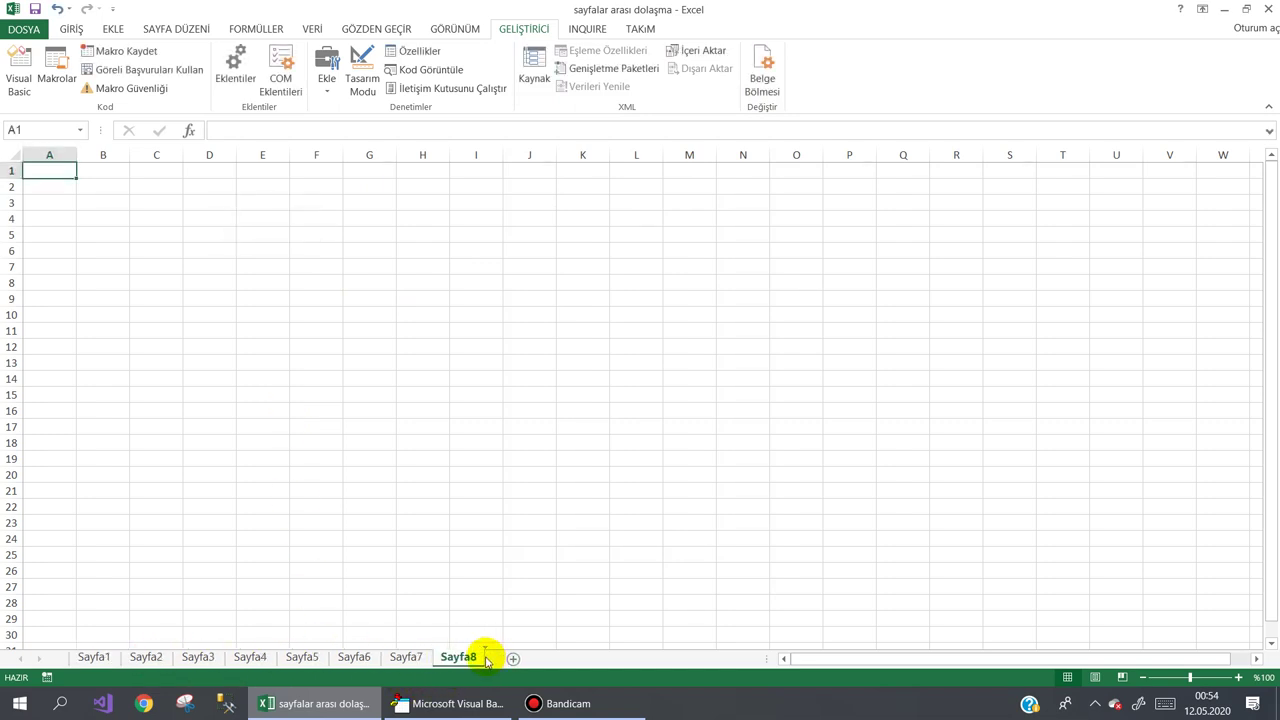
click(94, 657)
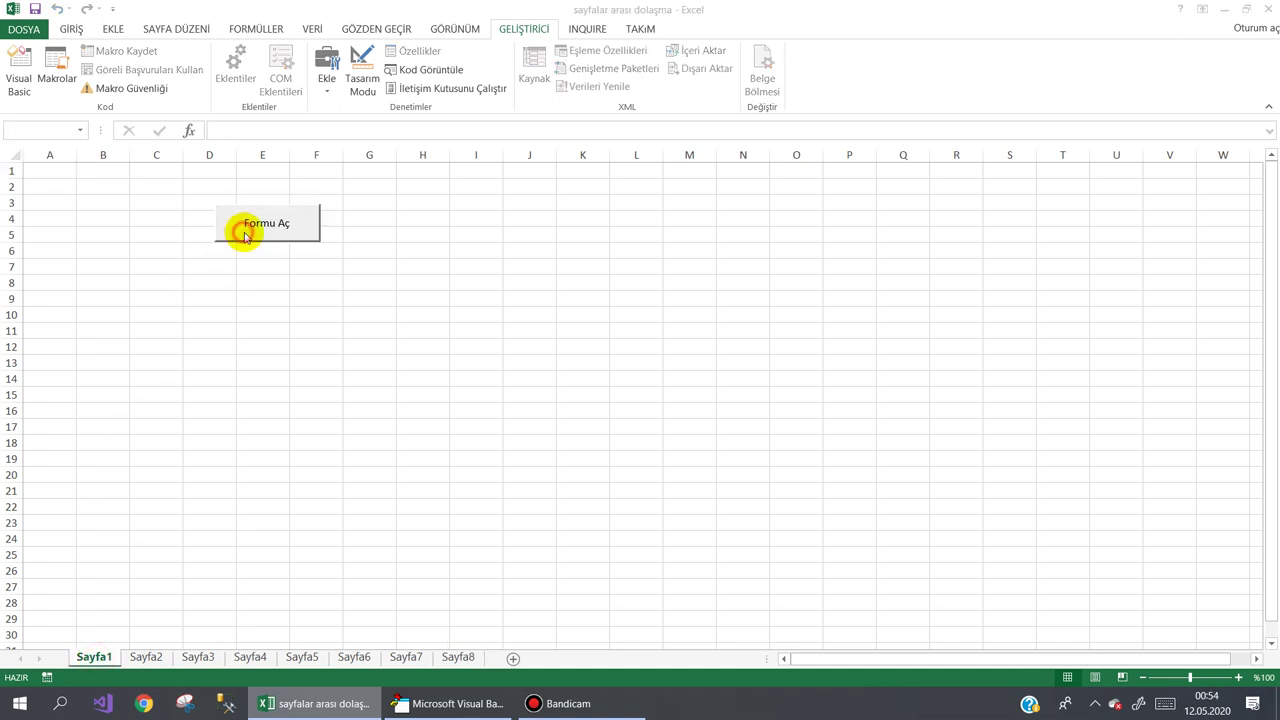
click(245, 229)
click(545, 225)
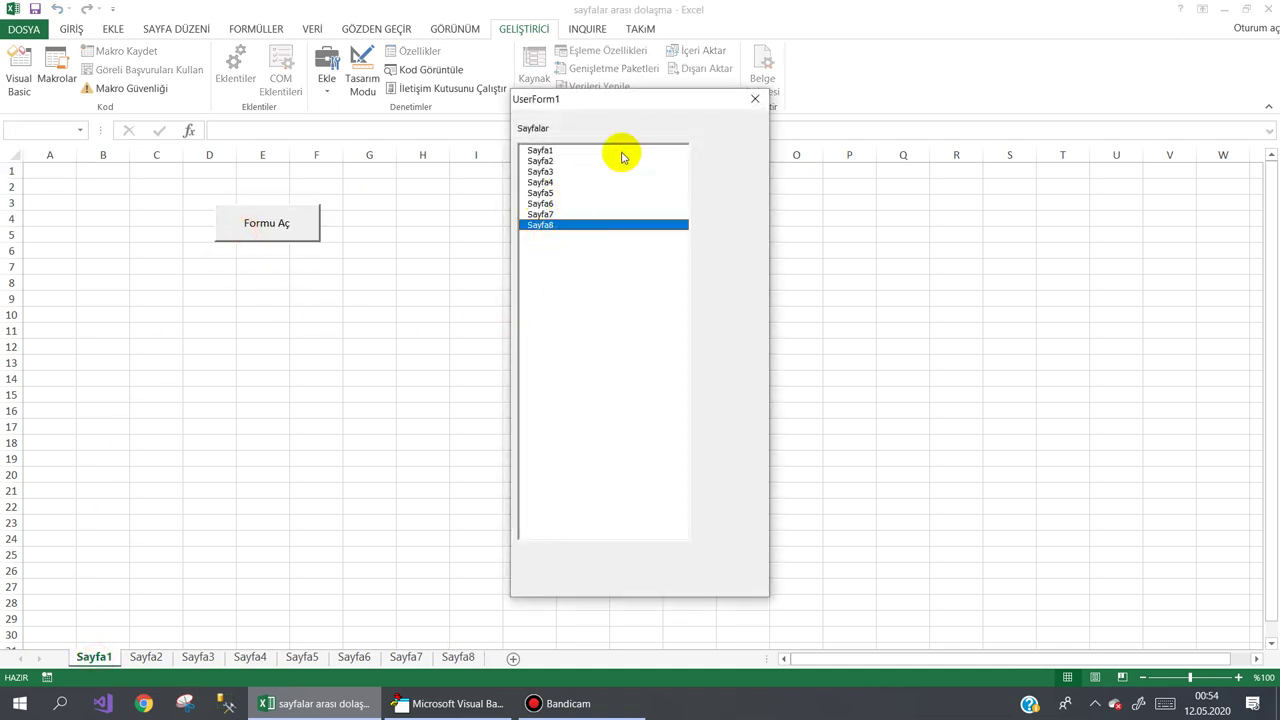
click(754, 101)
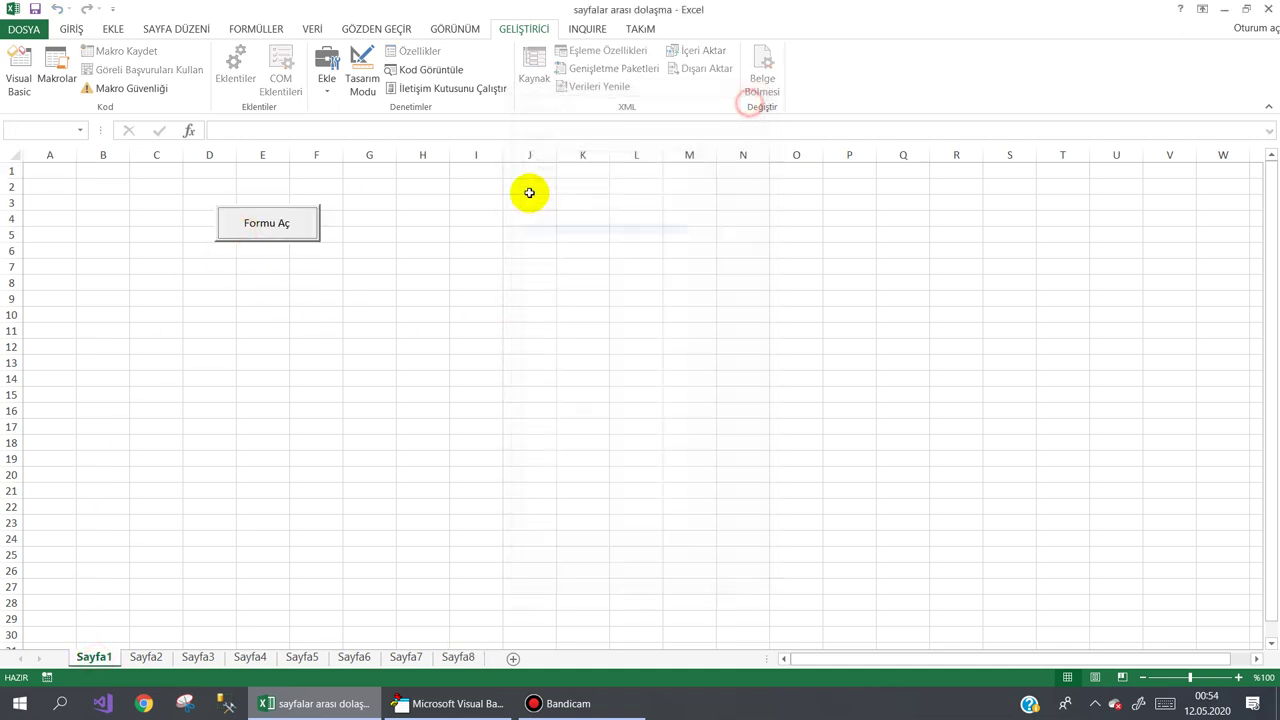
click(429, 703)
Create lstSayfalar_Click and write Sheets(lstSayfalar.ListIndex).Select in it.
double_click(331, 181)
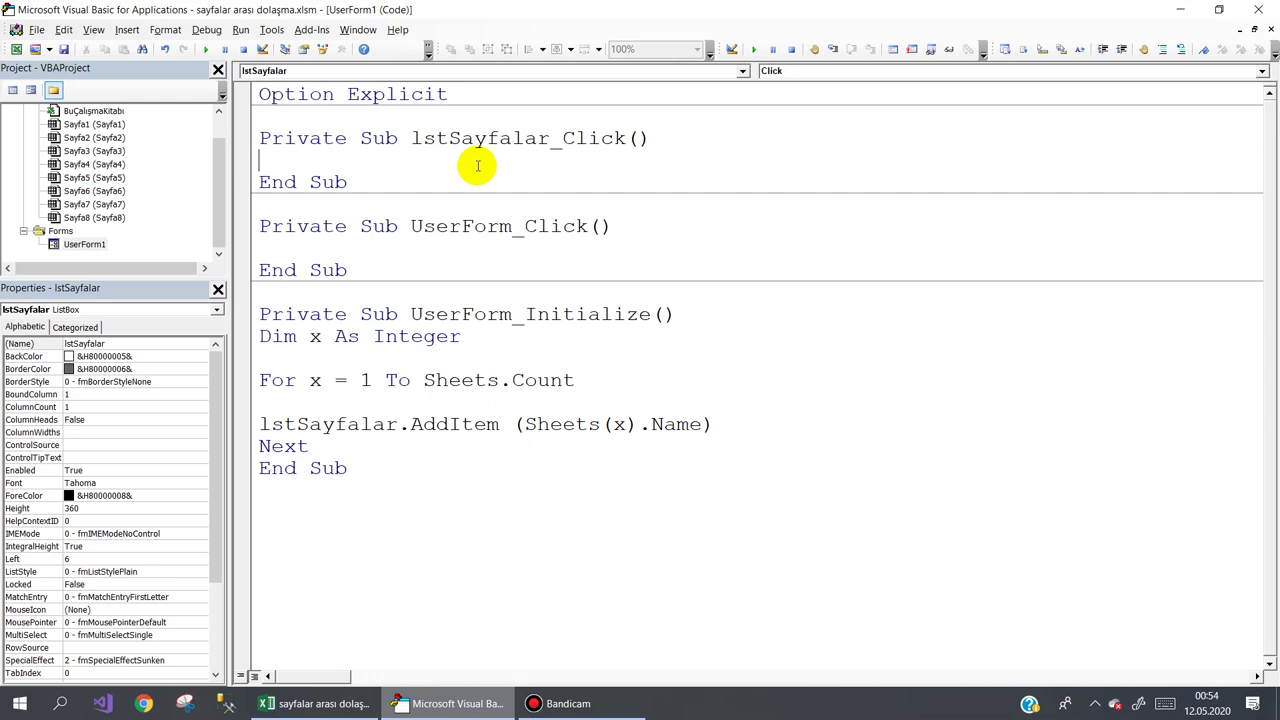
text(she)
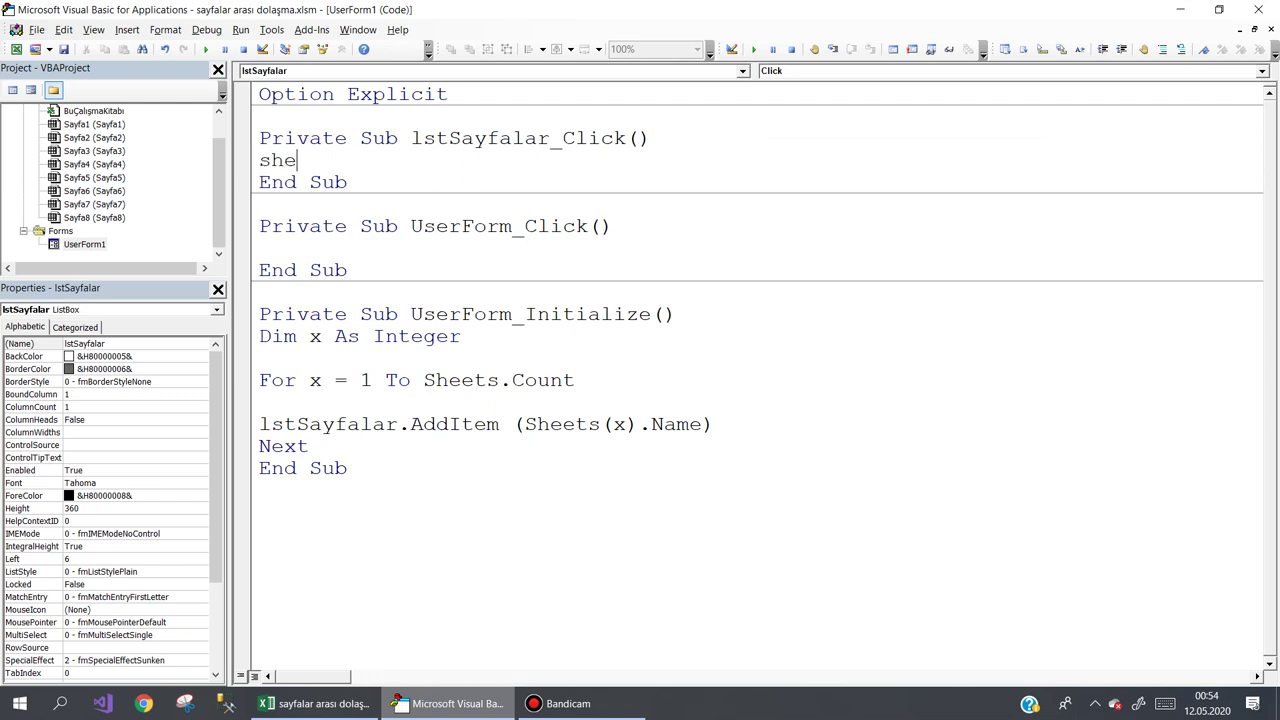
key(ctrl+space)
text(()
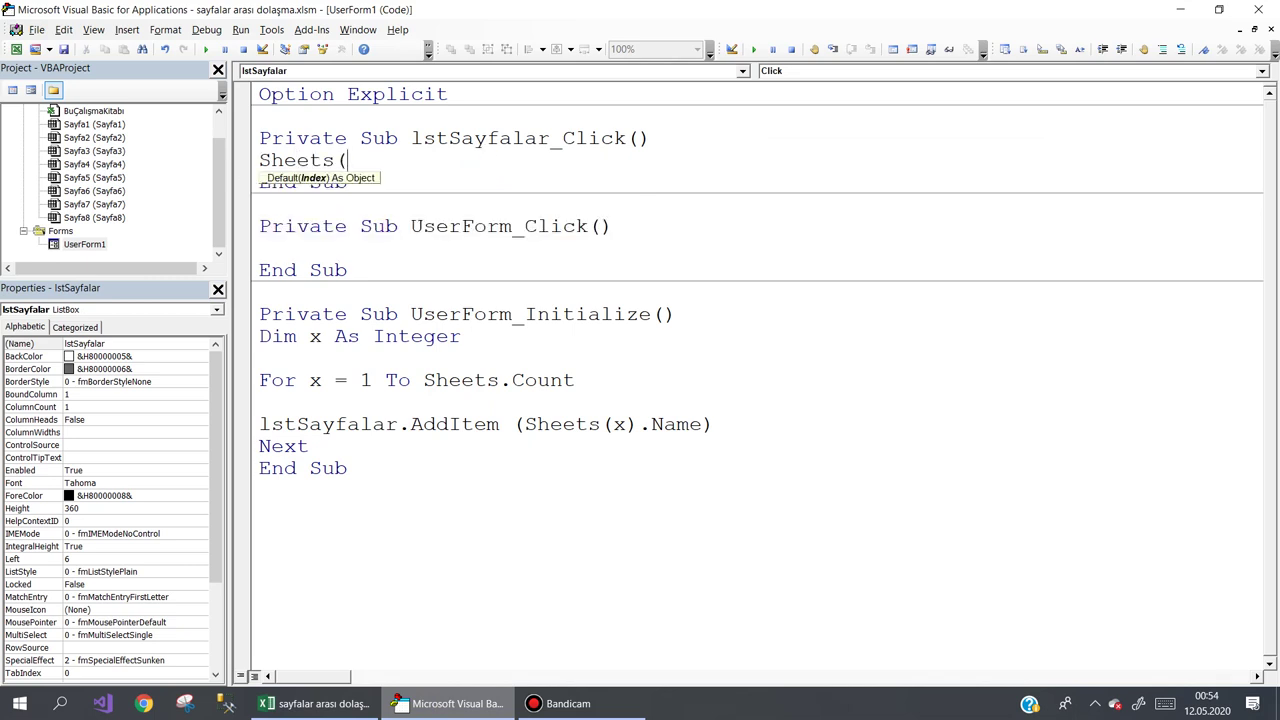
key(ctrl+space)
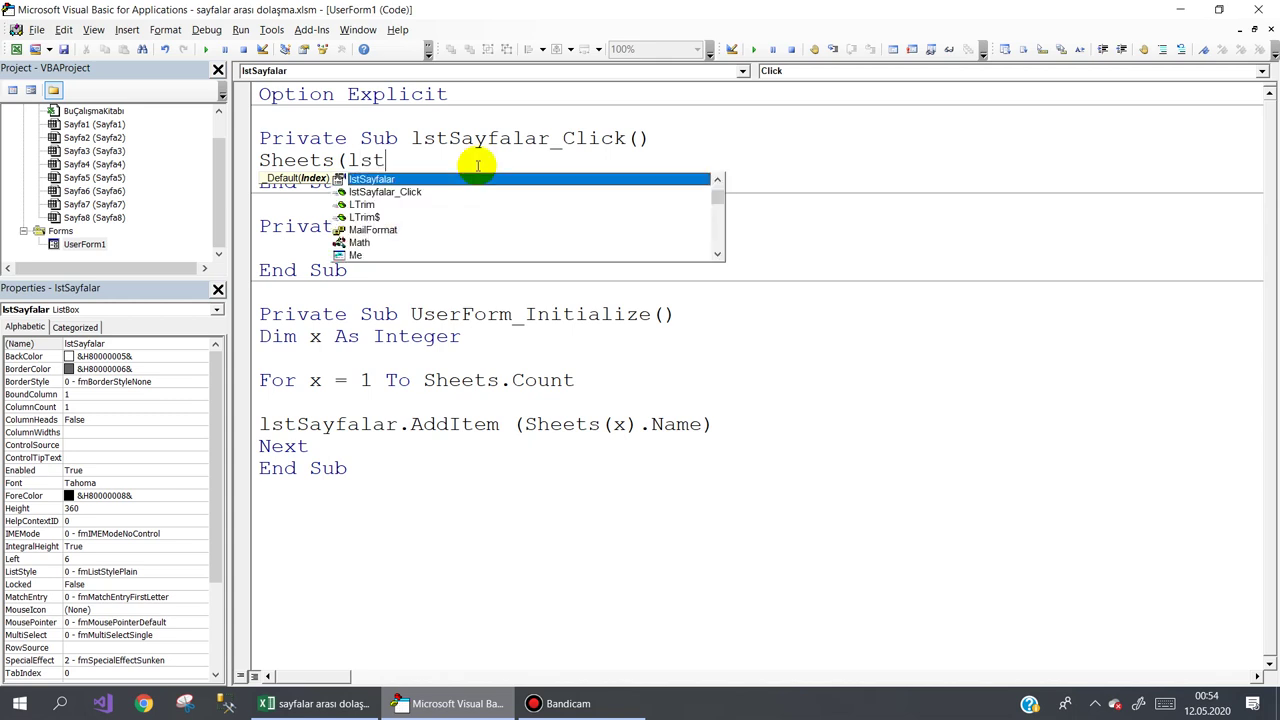
key(Tab)
text(.s)
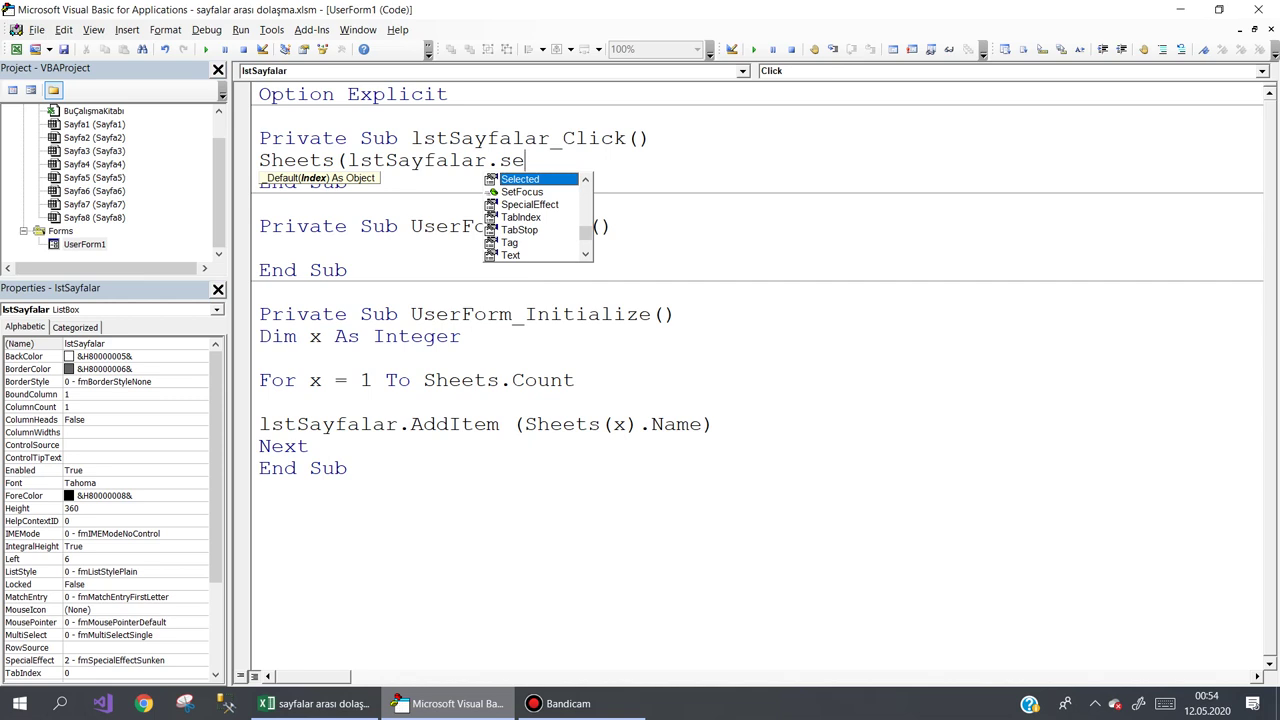
key(BackSpace)
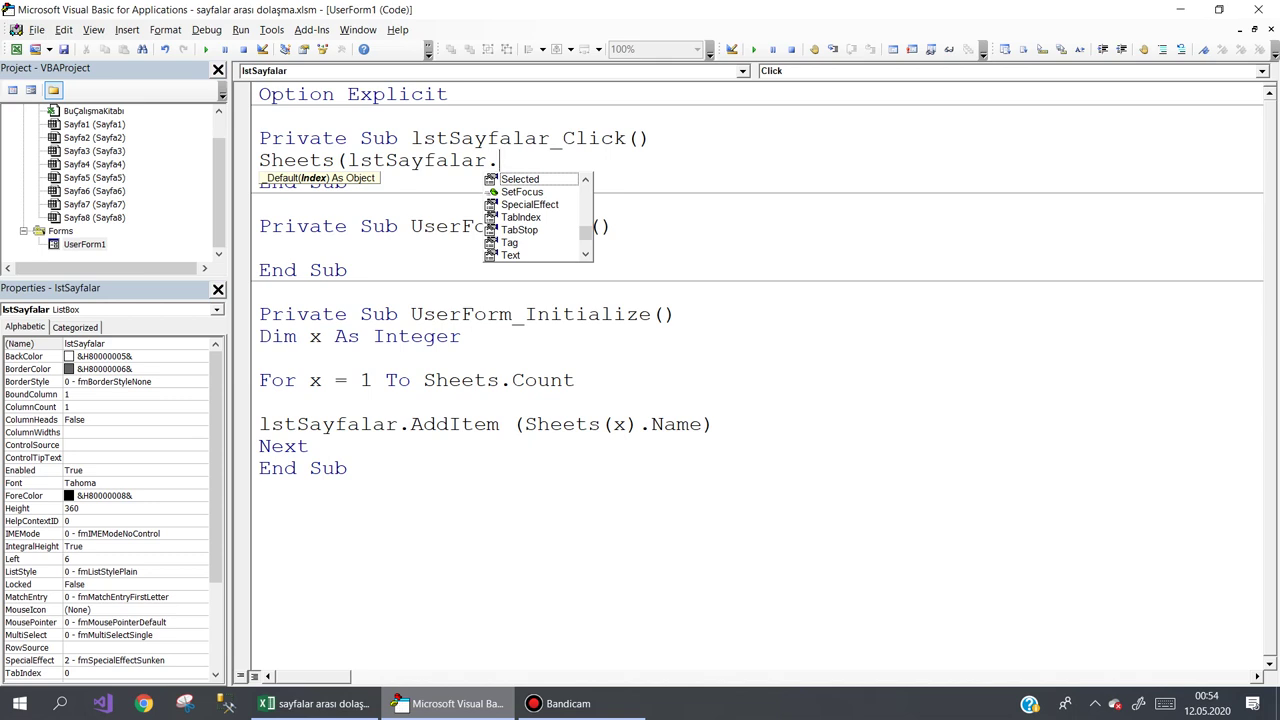
text(li)
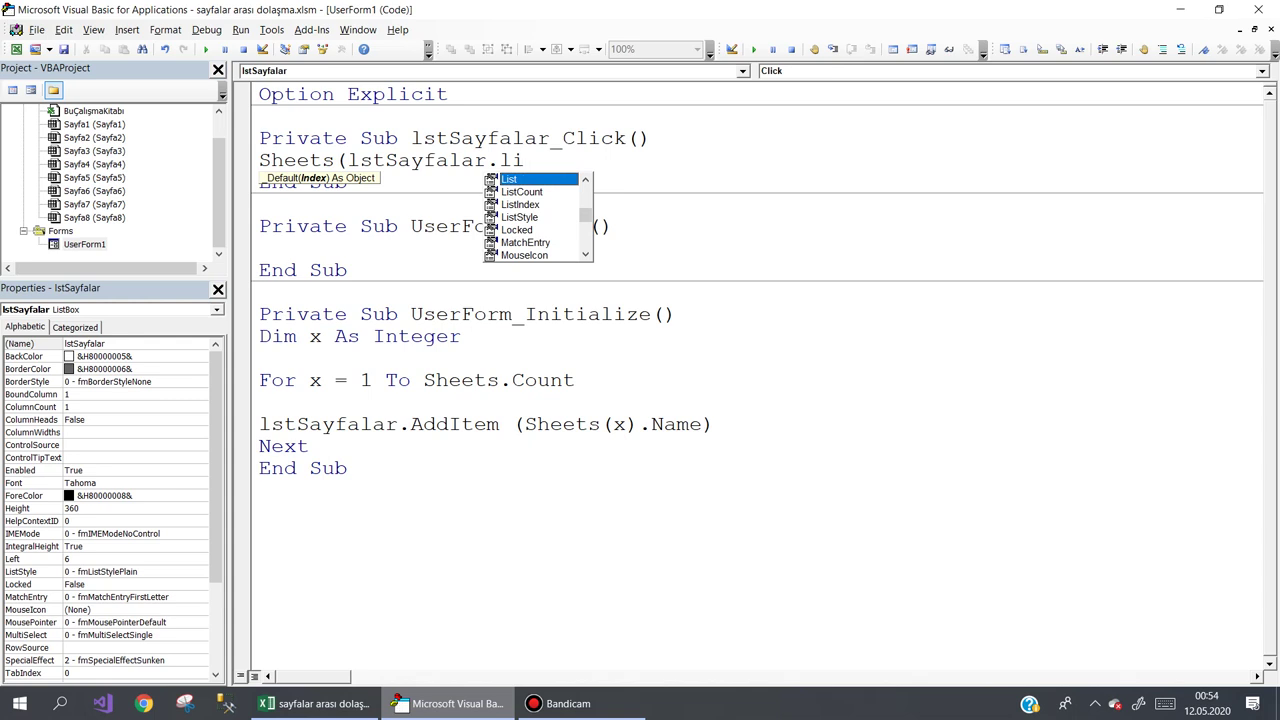
click(520, 204)
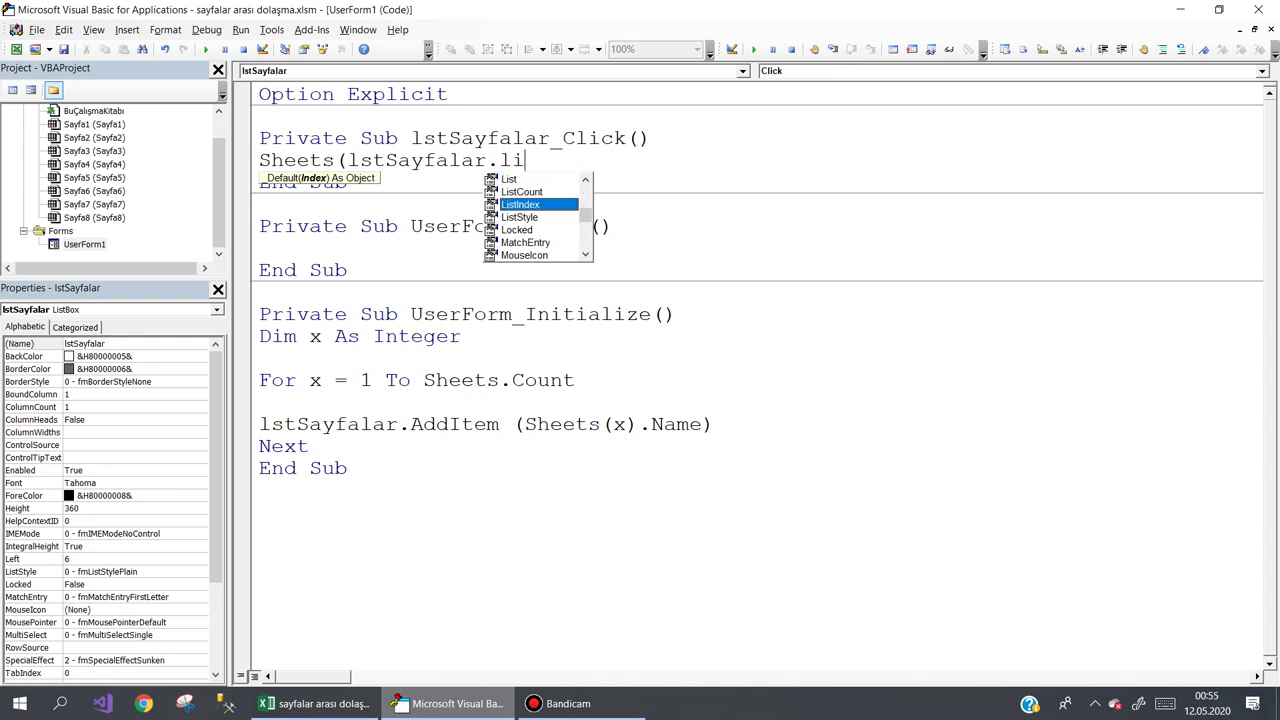
text())
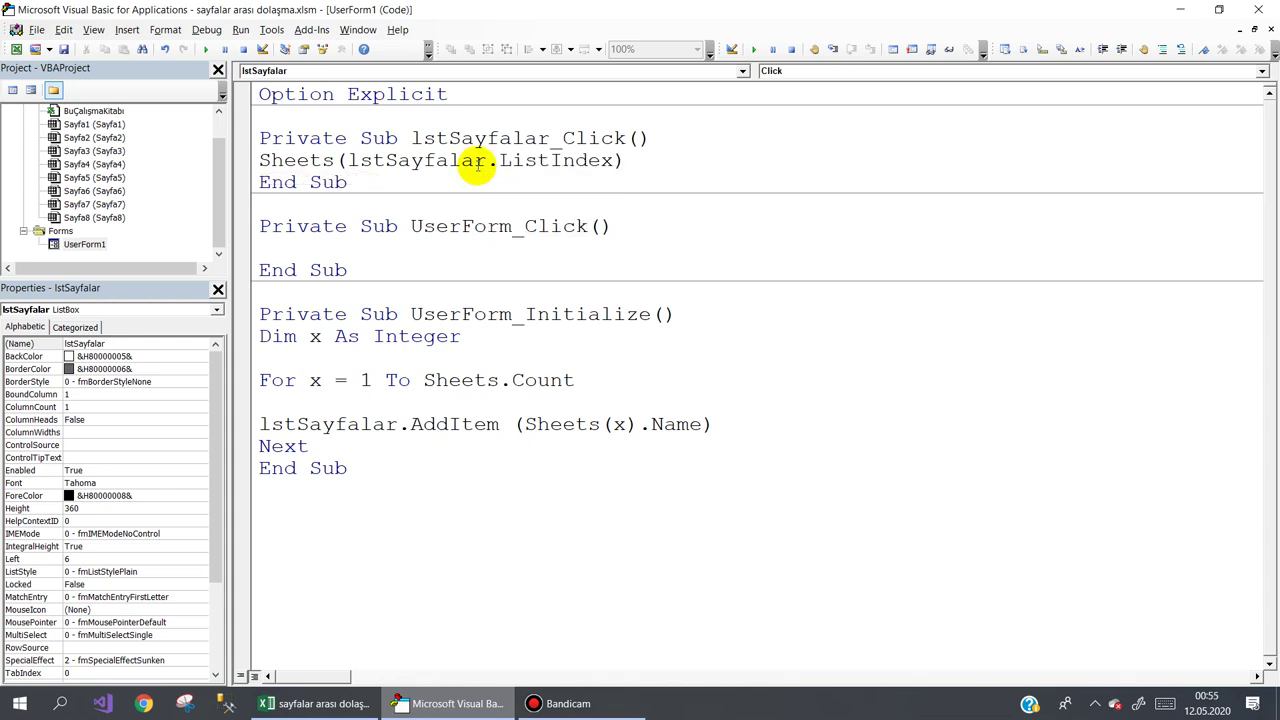
text(.Select)
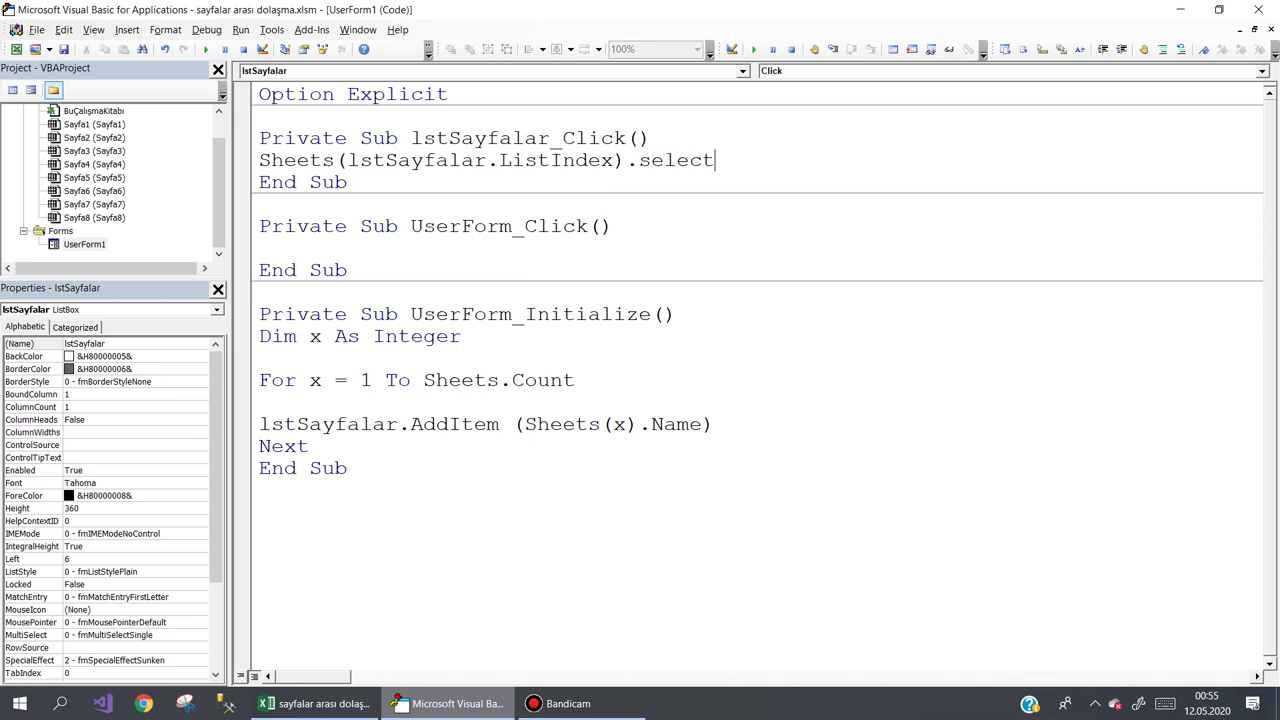
click(322, 703)
Open the form, pick Sayfa3 then Sayfa5, and note the previous sheet gets activated.
click(274, 232)
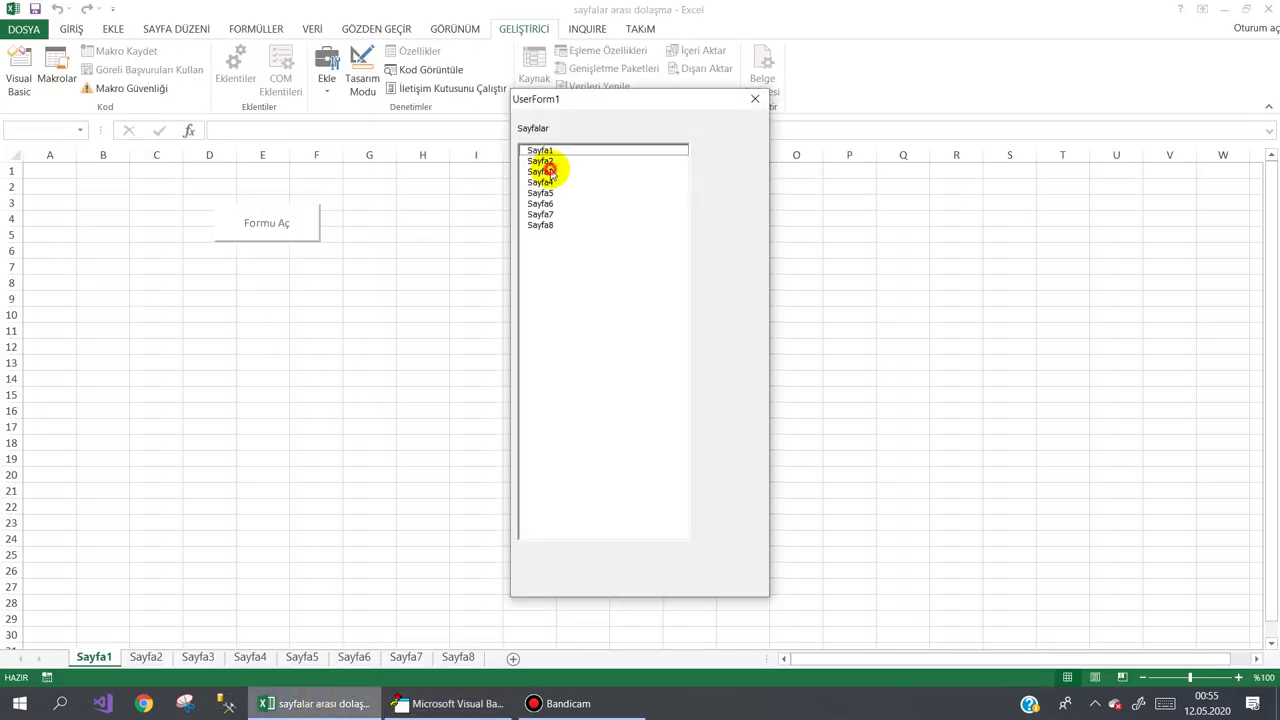
click(551, 172)
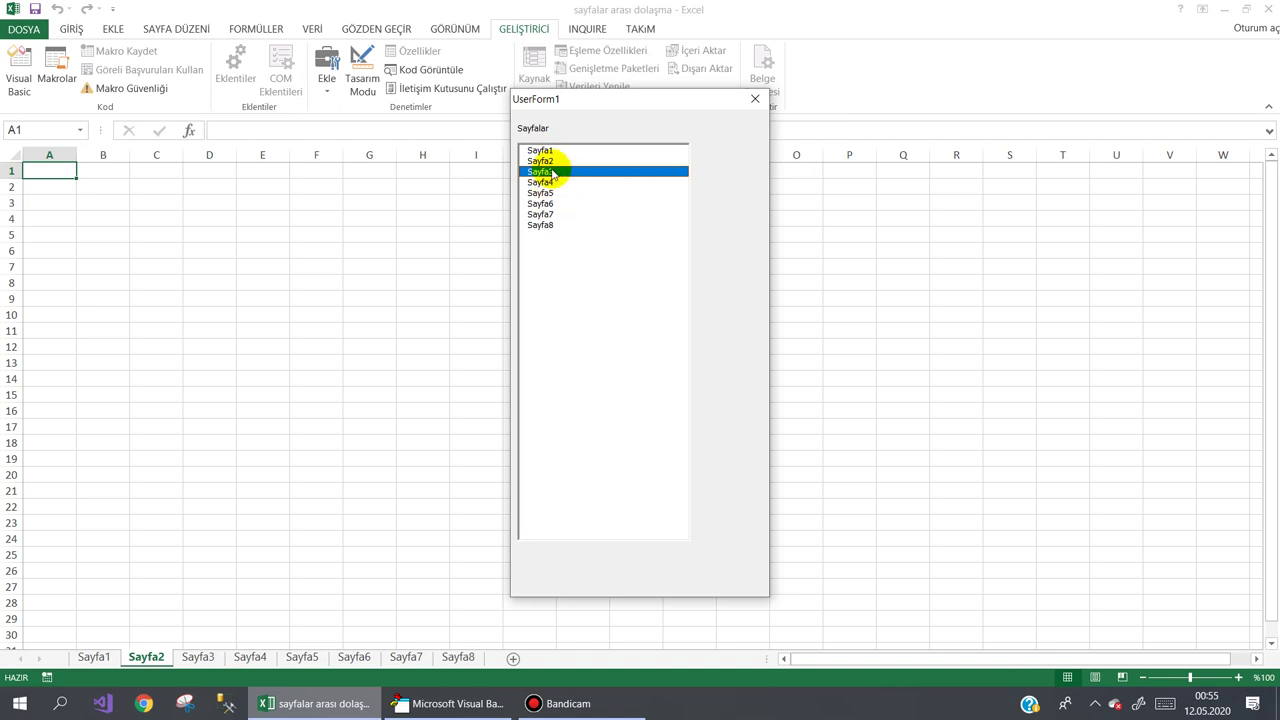
click(548, 193)
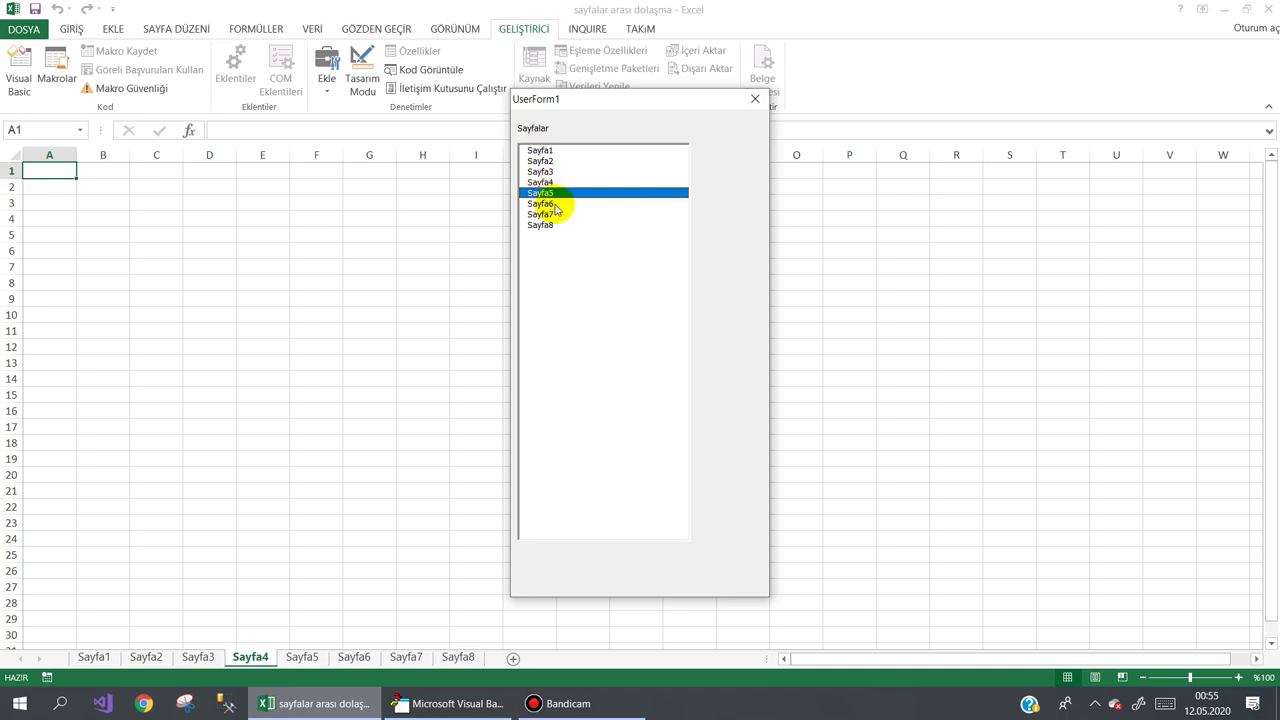
click(755, 98)
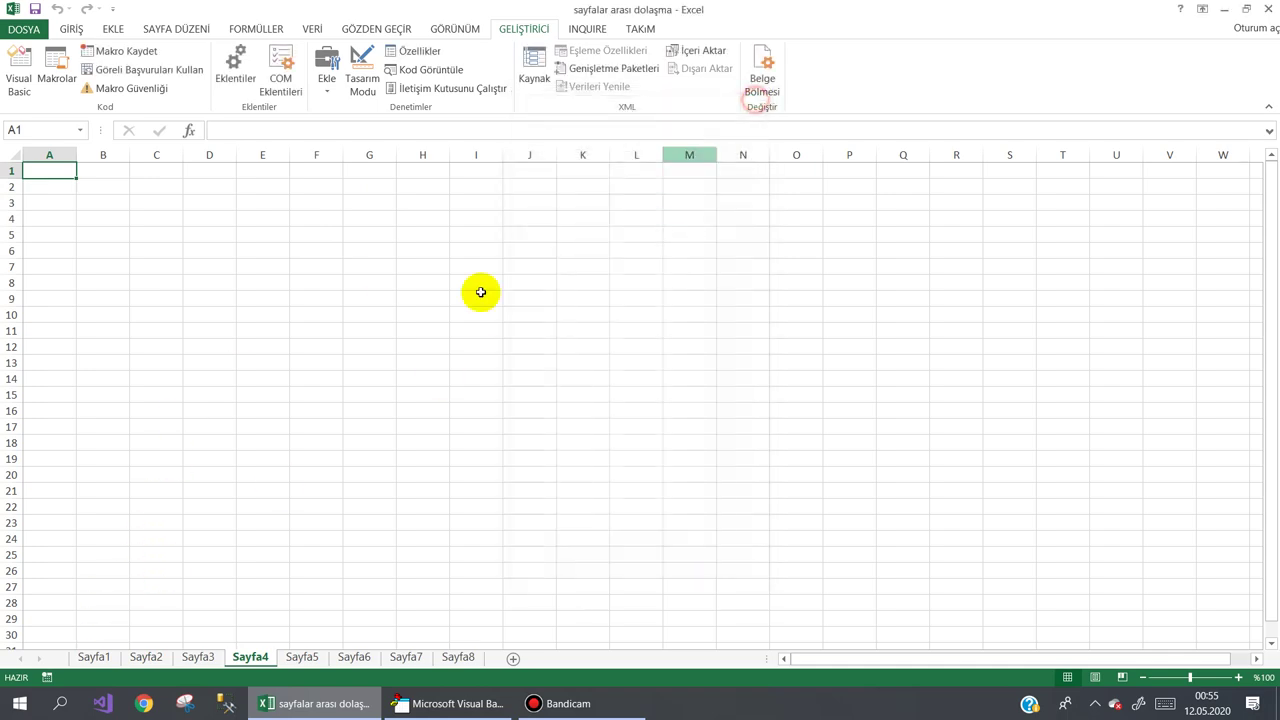
Change the lstSayfalar_Click line to Sheets(lstSayfalar.ListIndex + 1).Select, then return to Excel.
click(448, 707)
double_click(371, 300)
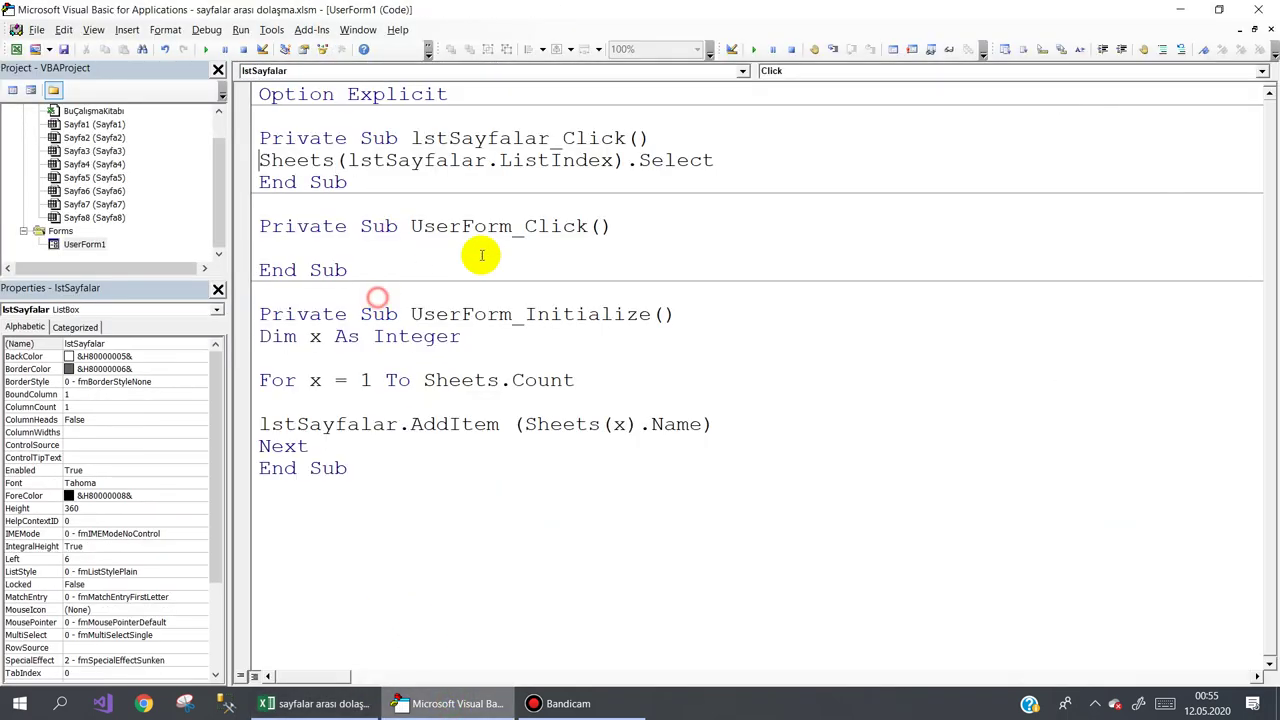
click(614, 160)
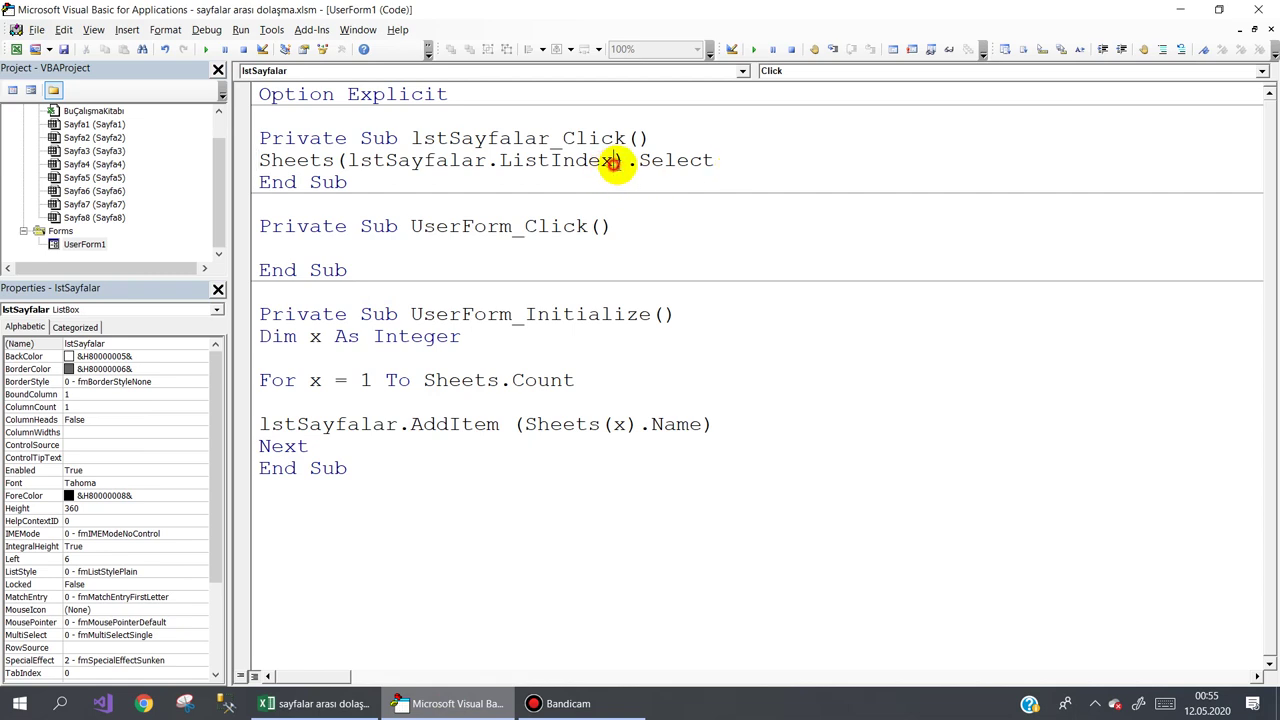
text(+ 1)
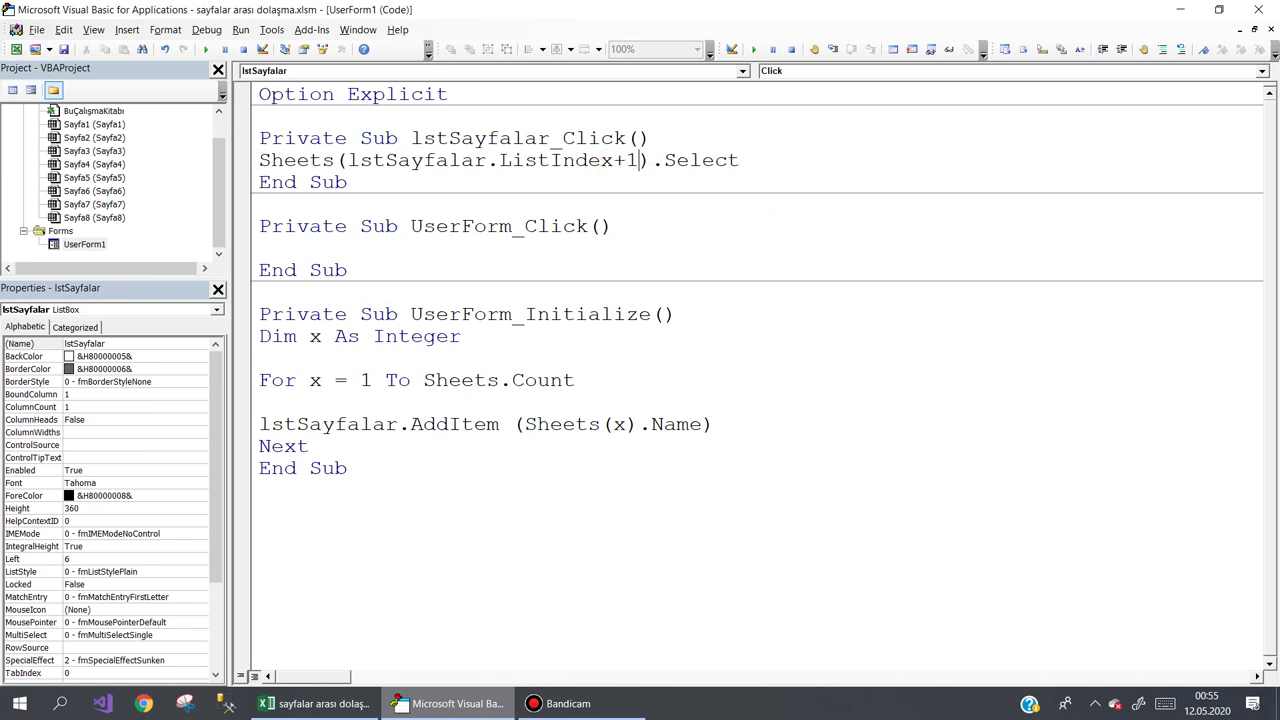
key(Down)
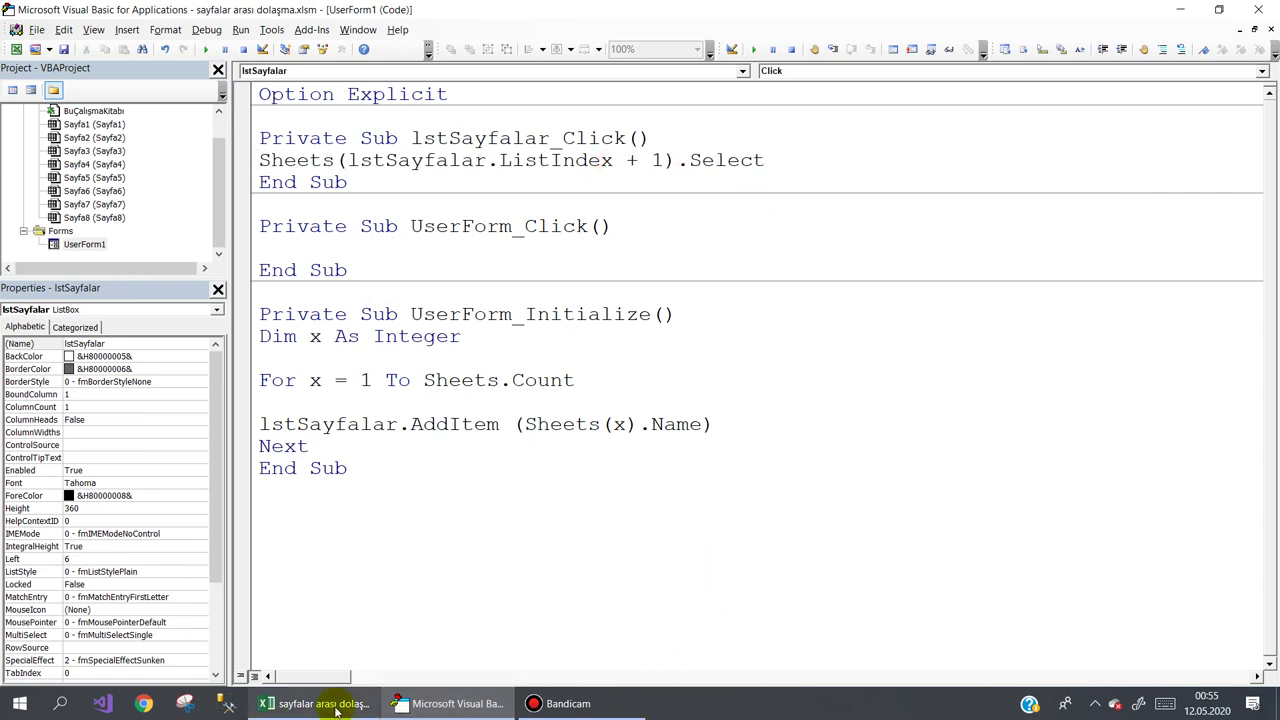
click(318, 703)
Open the form, pick Sayfa7, 6, 4, 2, 1 and 8 to verify each activates, then close it.
click(97, 657)
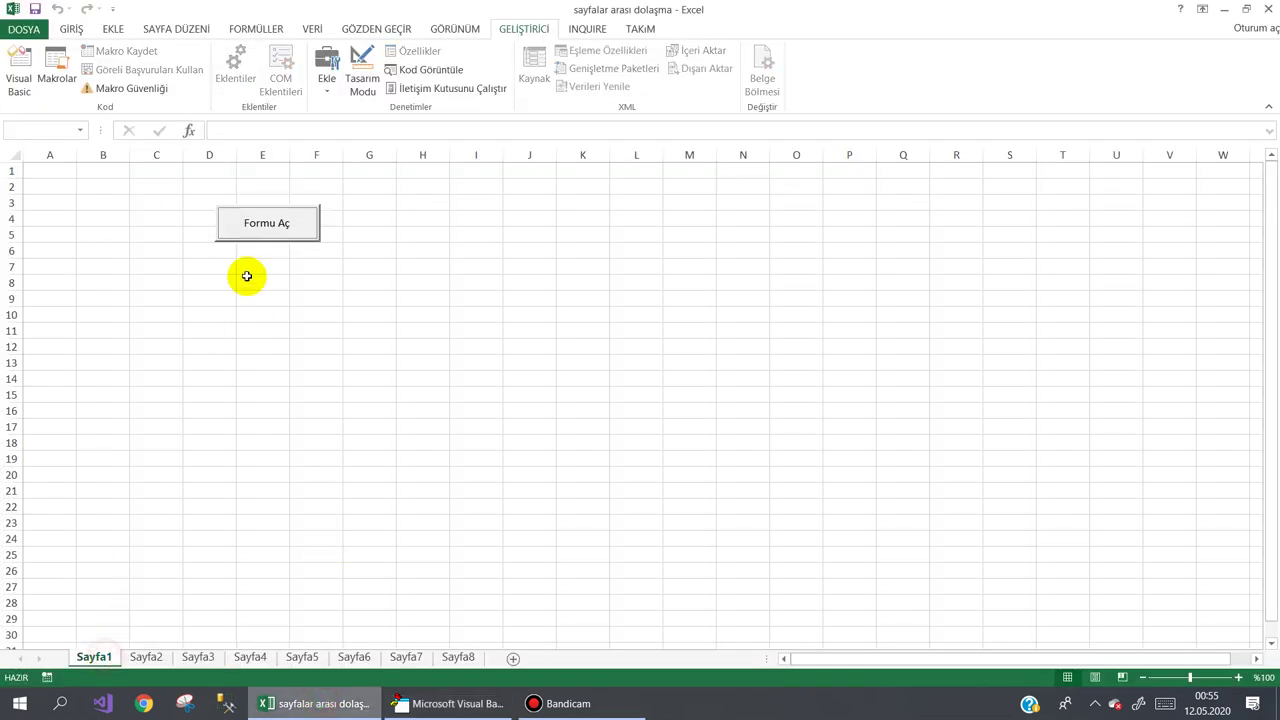
click(271, 223)
click(558, 215)
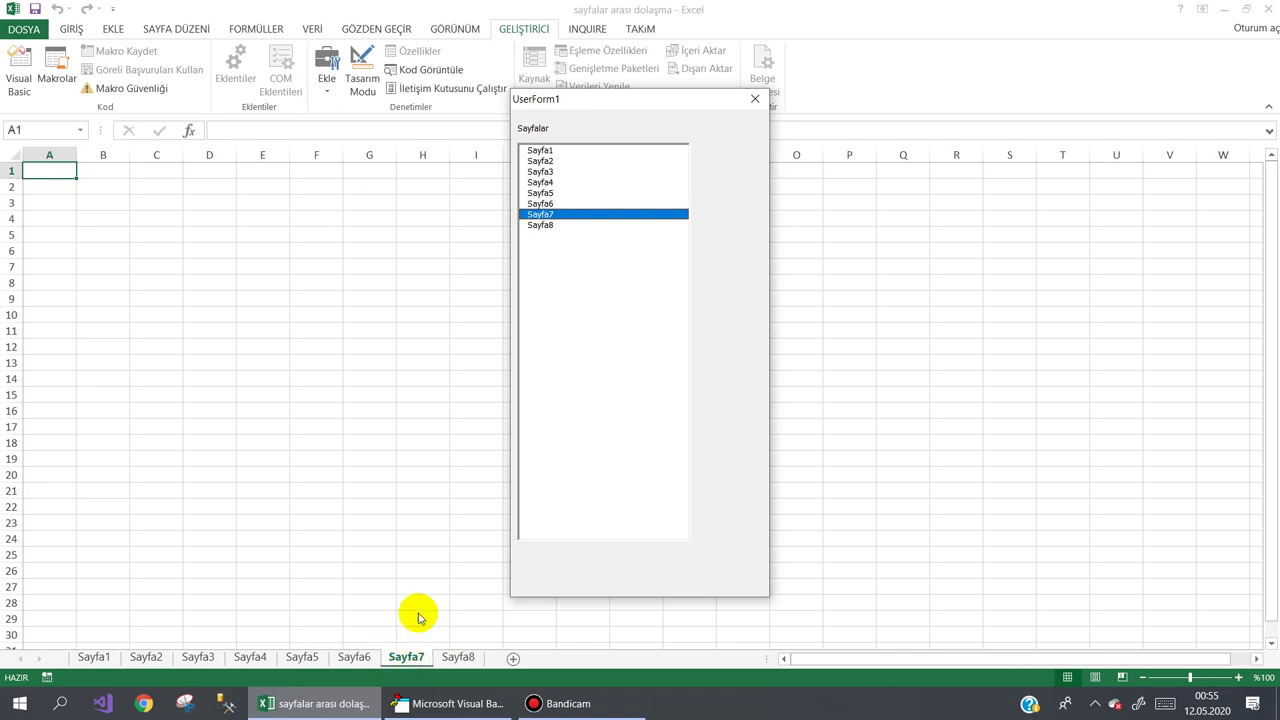
click(552, 203)
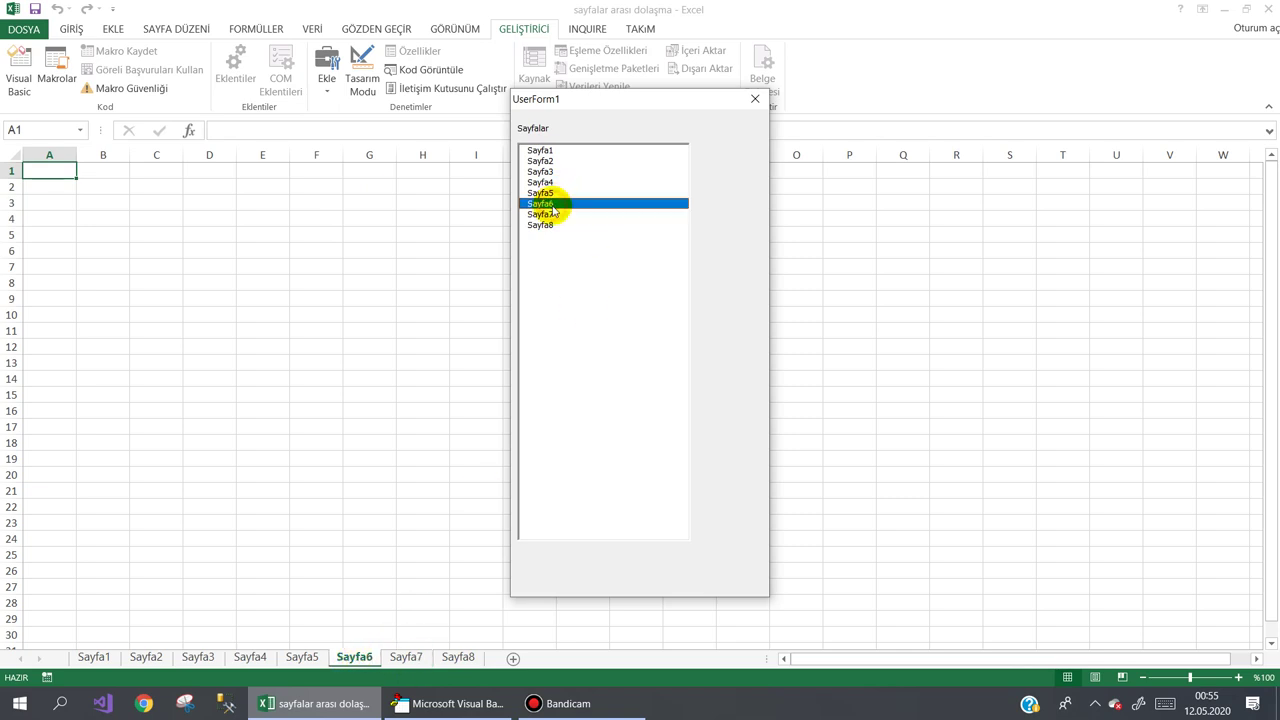
click(550, 182)
click(560, 161)
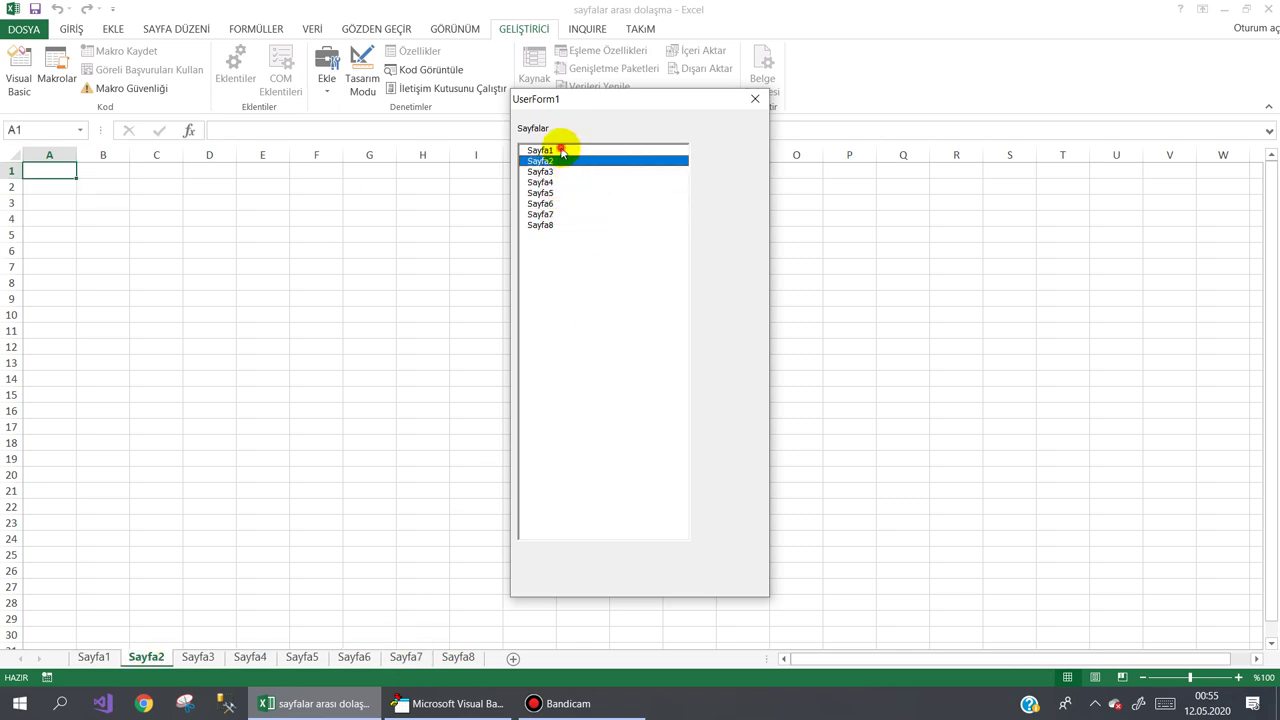
click(560, 150)
click(556, 203)
click(555, 225)
click(558, 161)
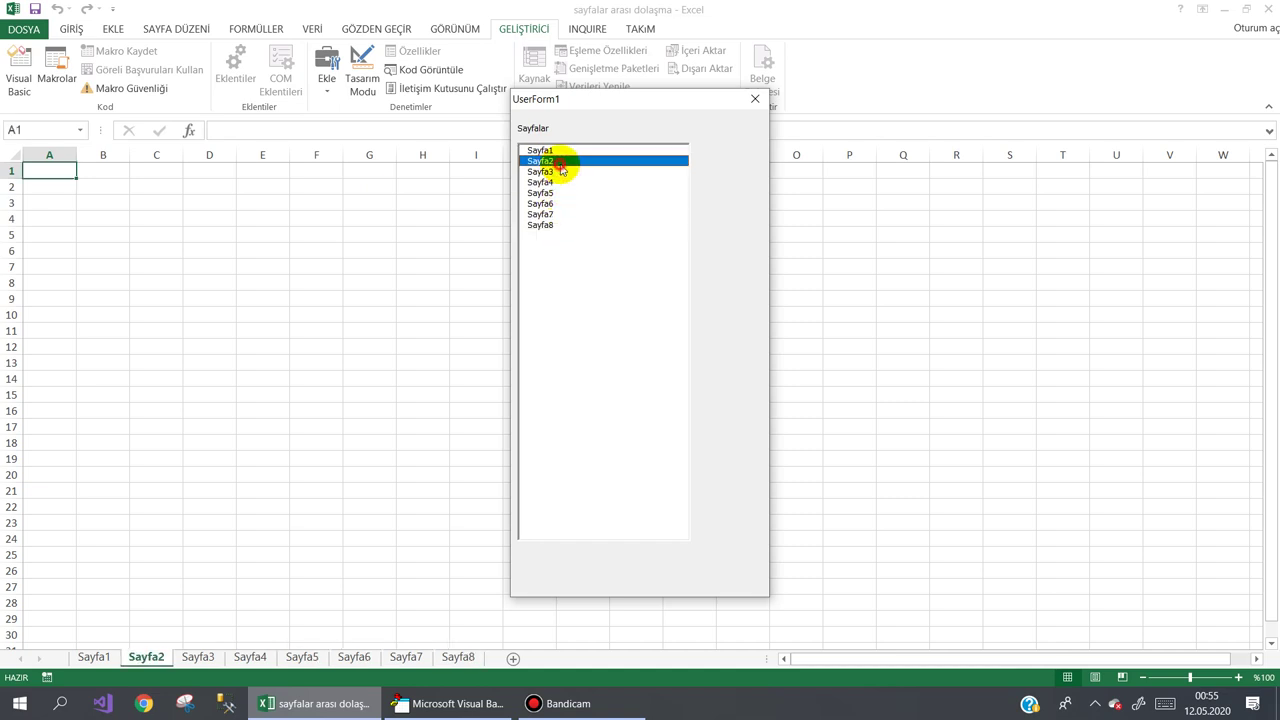
click(556, 203)
click(557, 225)
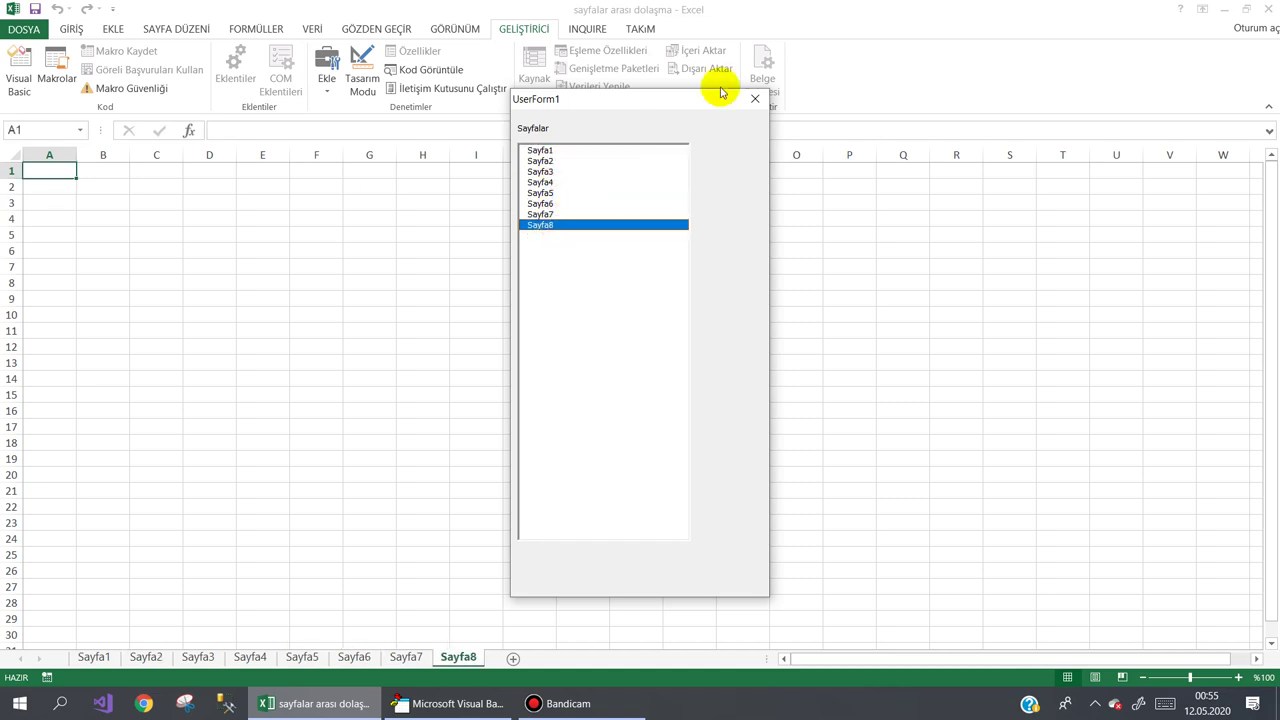
click(755, 98)
click(100, 659)
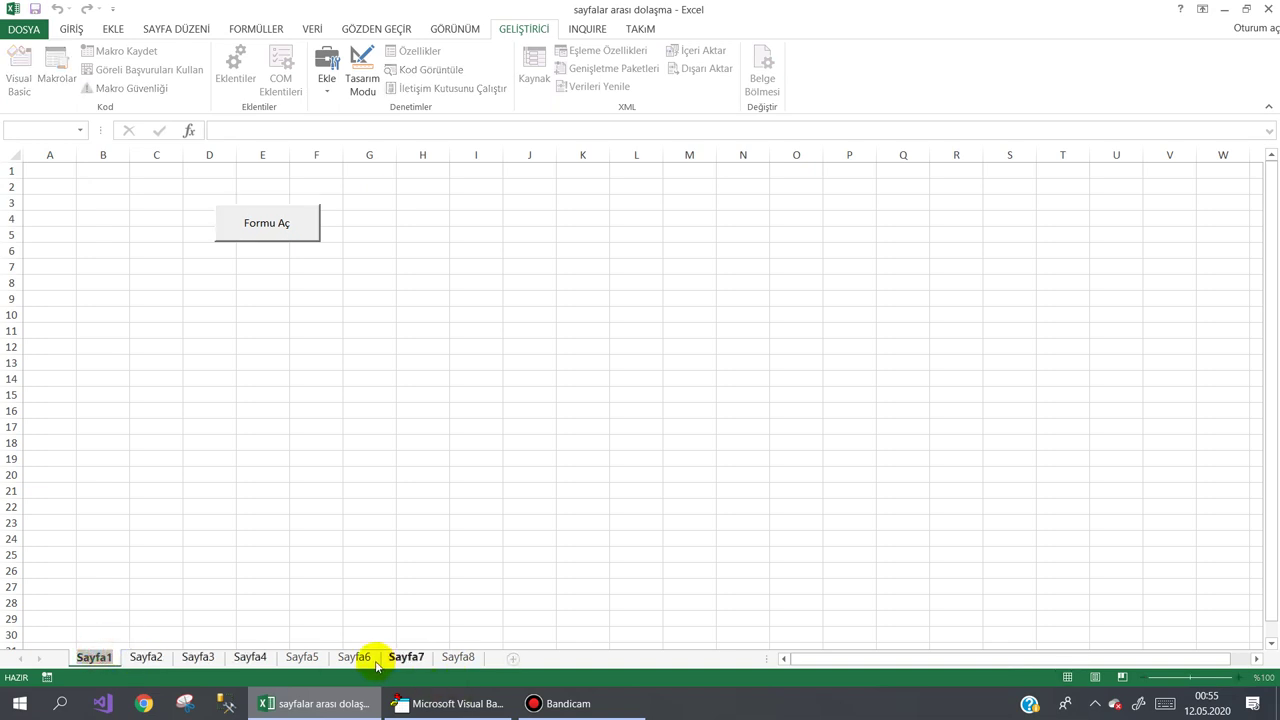
Rename the Sayfa2 tab to a person's full name.
click(160, 662)
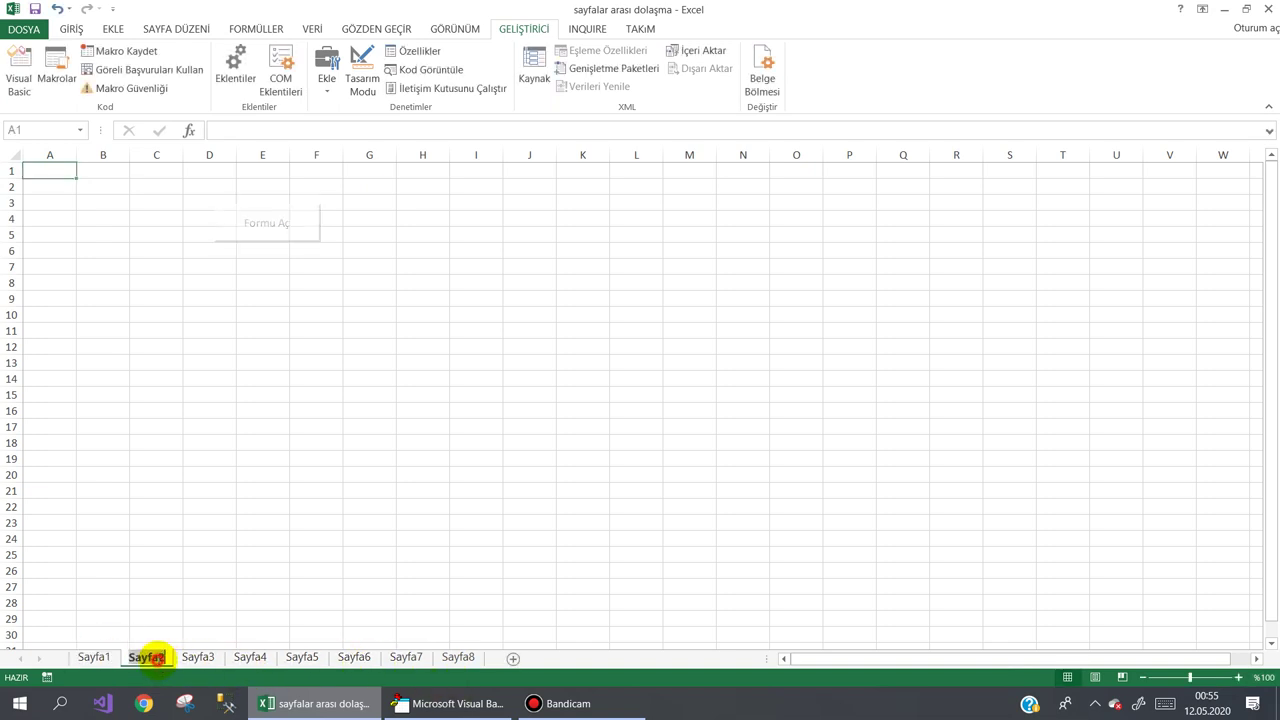
double_click(160, 657)
text(Ahme)
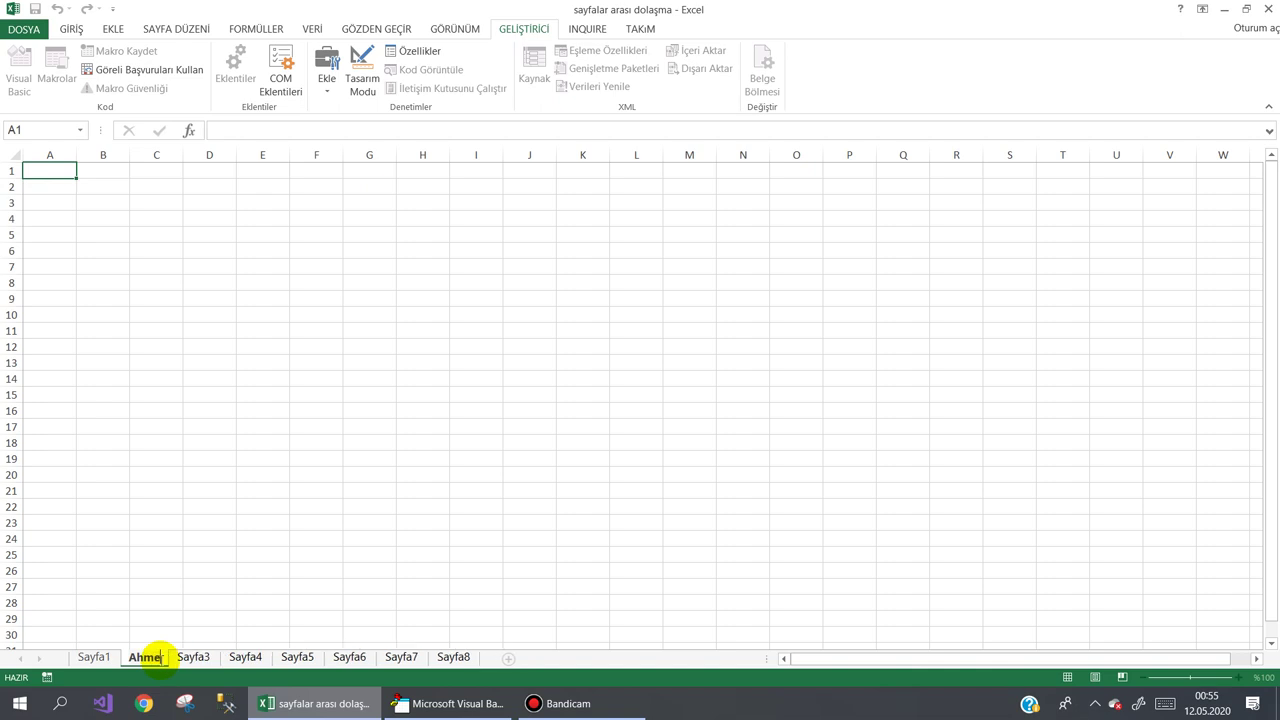
text(t Demir)
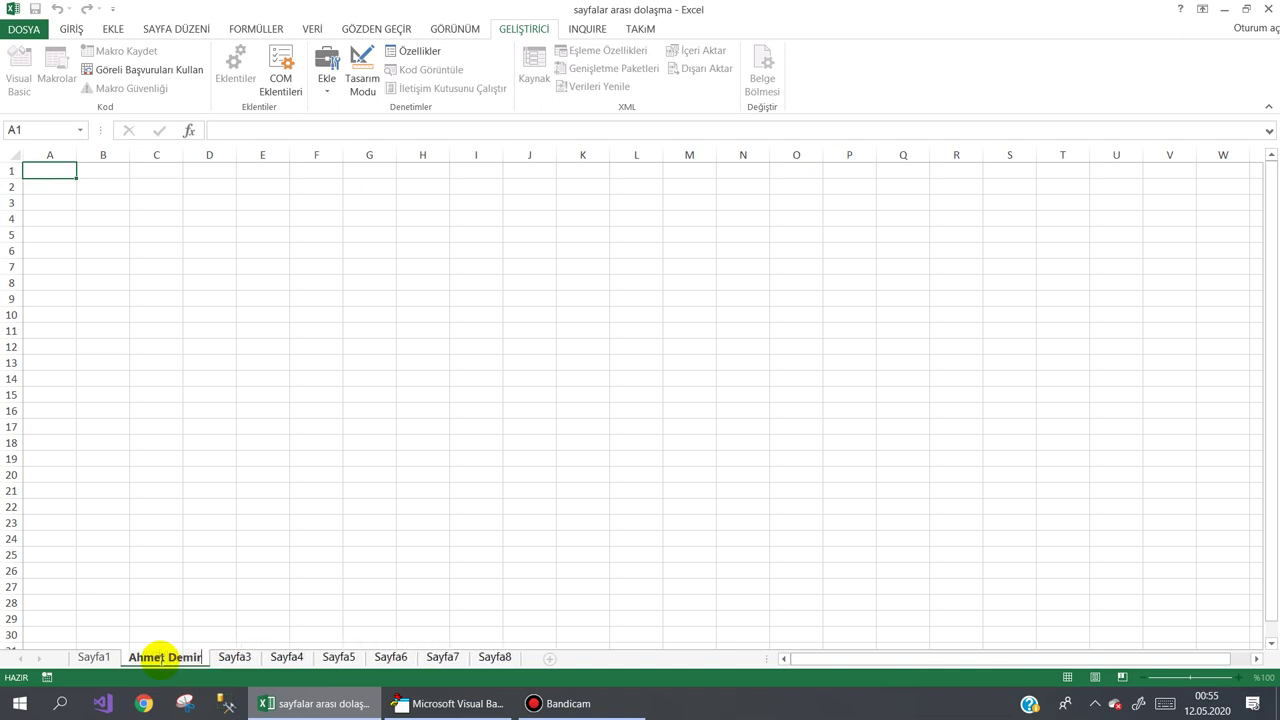
click(222, 663)
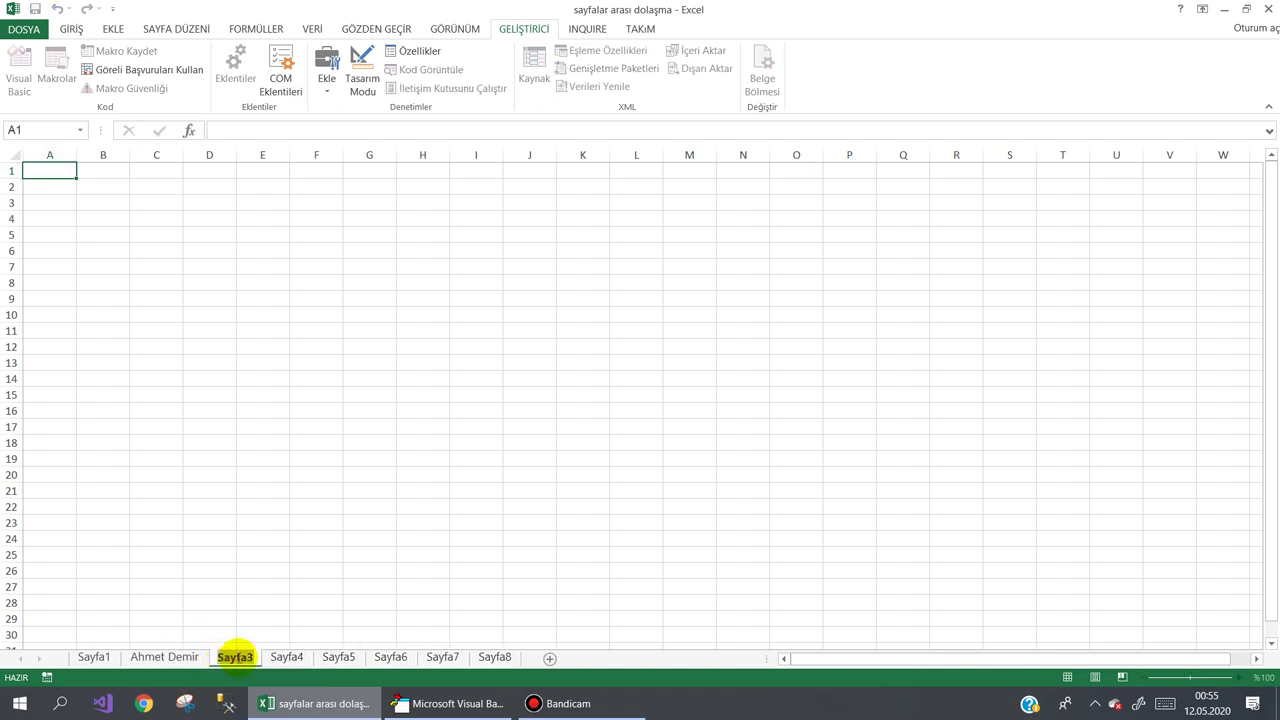
Rename the Sayfa3 tab to another person's full name and go back to Sayfa1.
double_click(236, 657)
text(Mehmet )
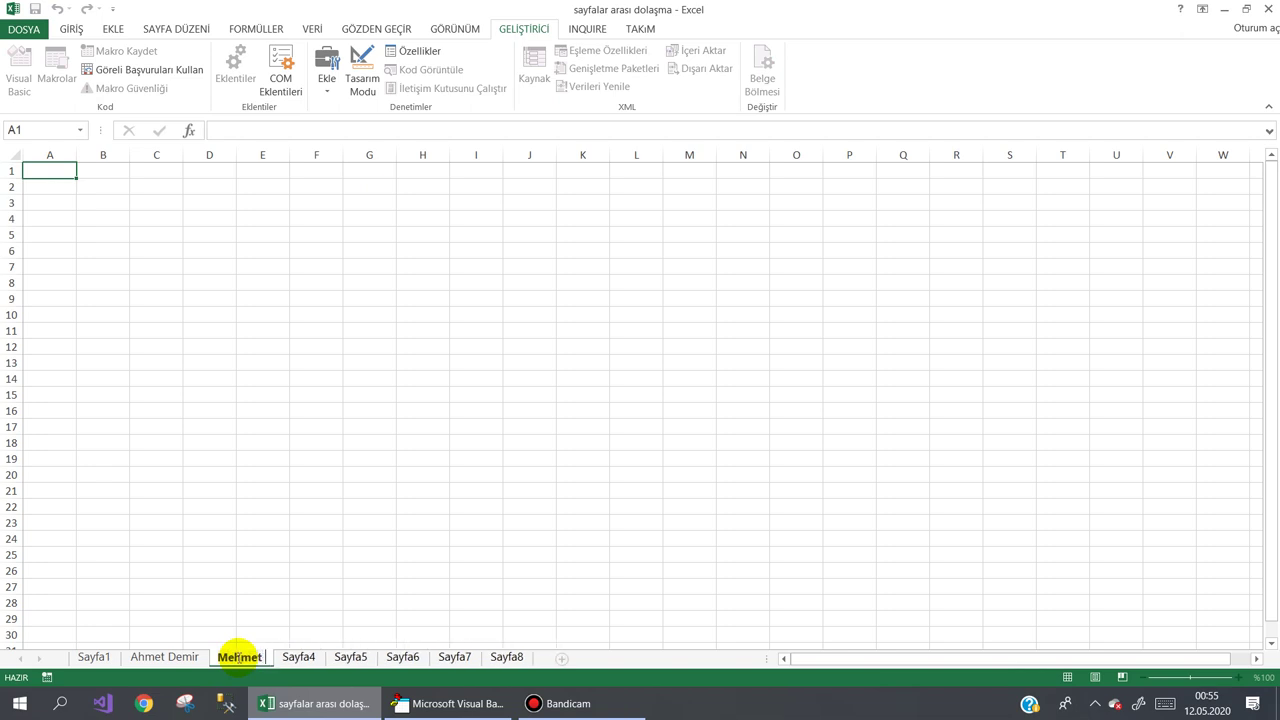
text(Aslan)
key(Return)
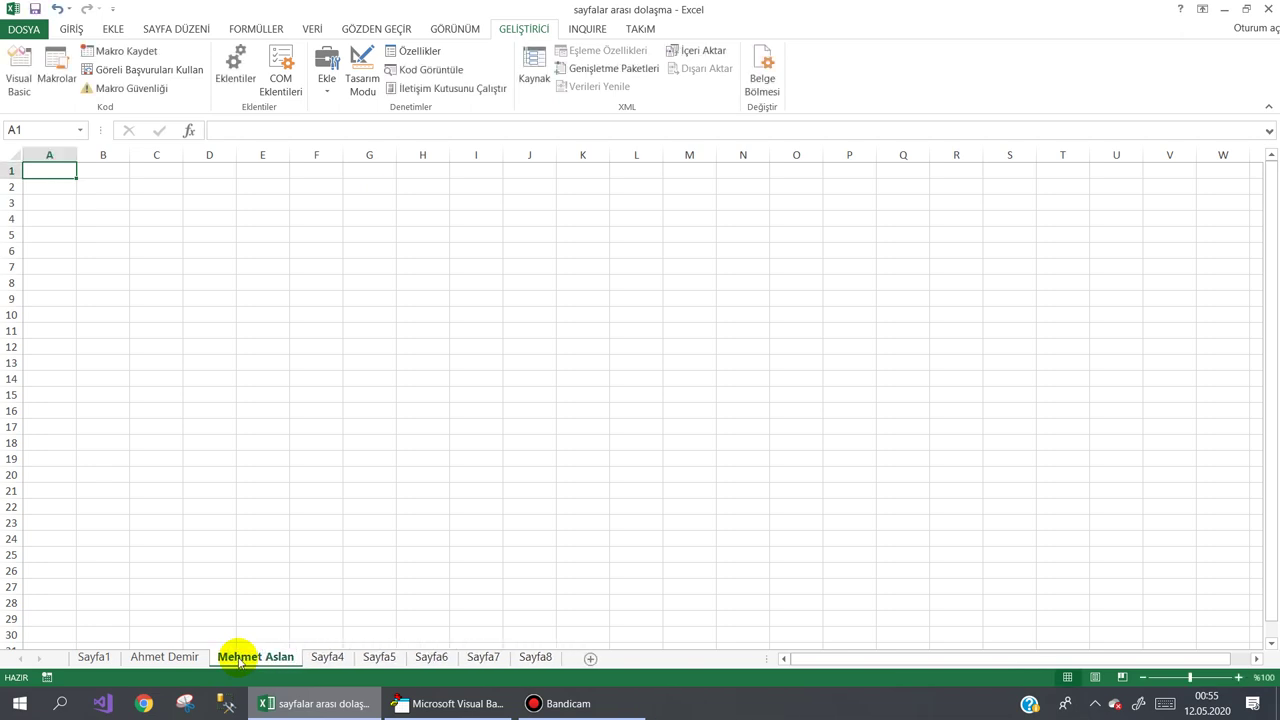
click(94, 657)
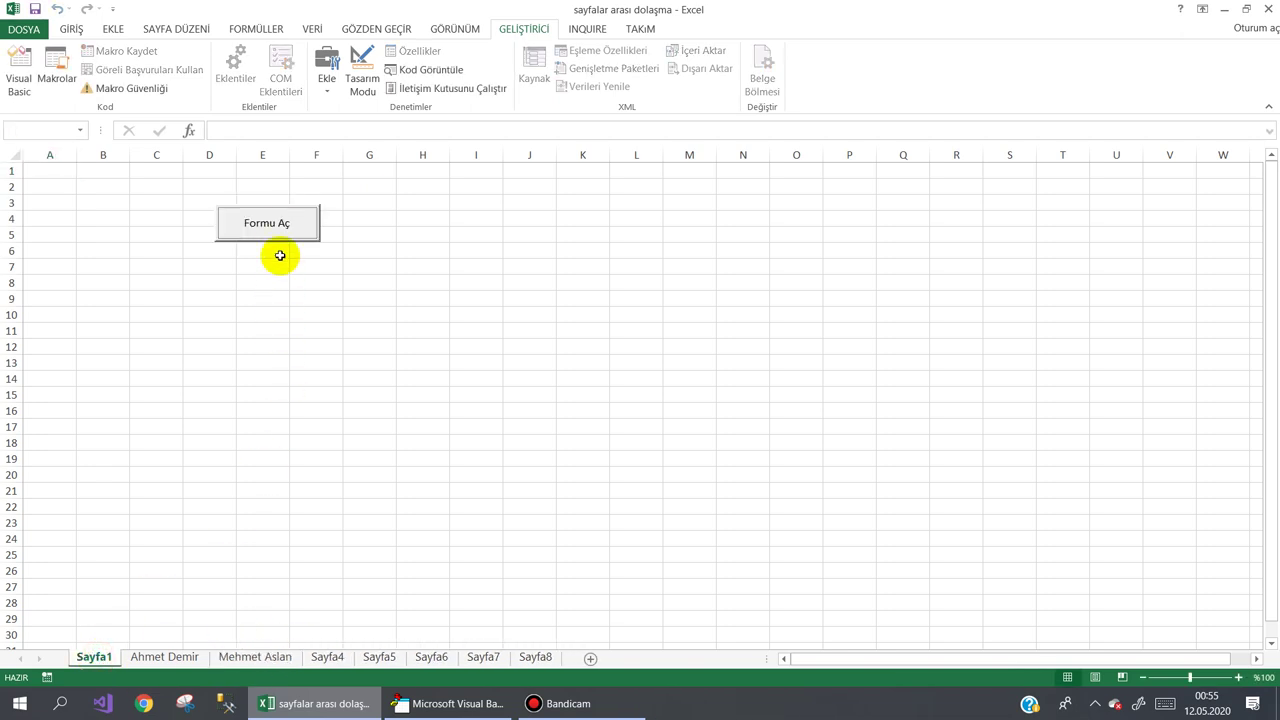
Open the sheet-list form and switch back and forth between the second and third sheets.
click(272, 223)
click(562, 162)
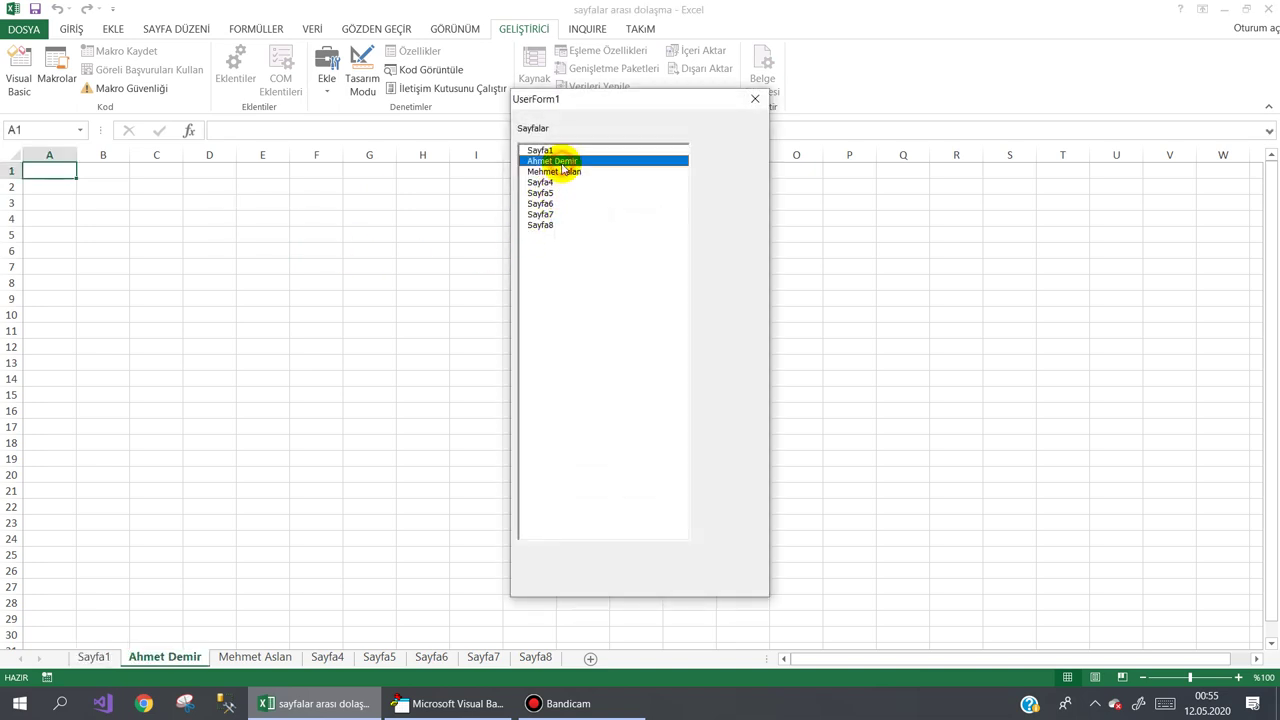
click(566, 170)
click(566, 162)
click(563, 170)
click(558, 163)
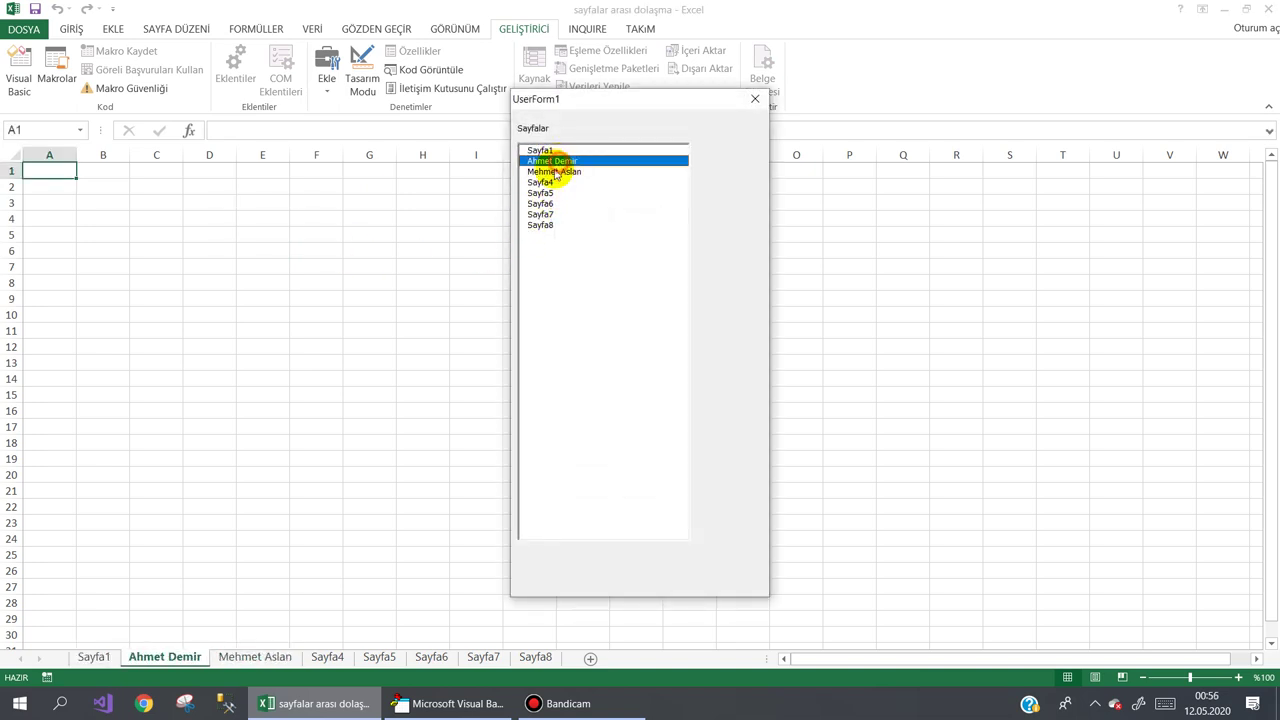
click(557, 172)
Jump to Sayfa6 and Sayfa7, close the form, and bring up UserForm1 in the VBA editor.
click(552, 203)
click(546, 215)
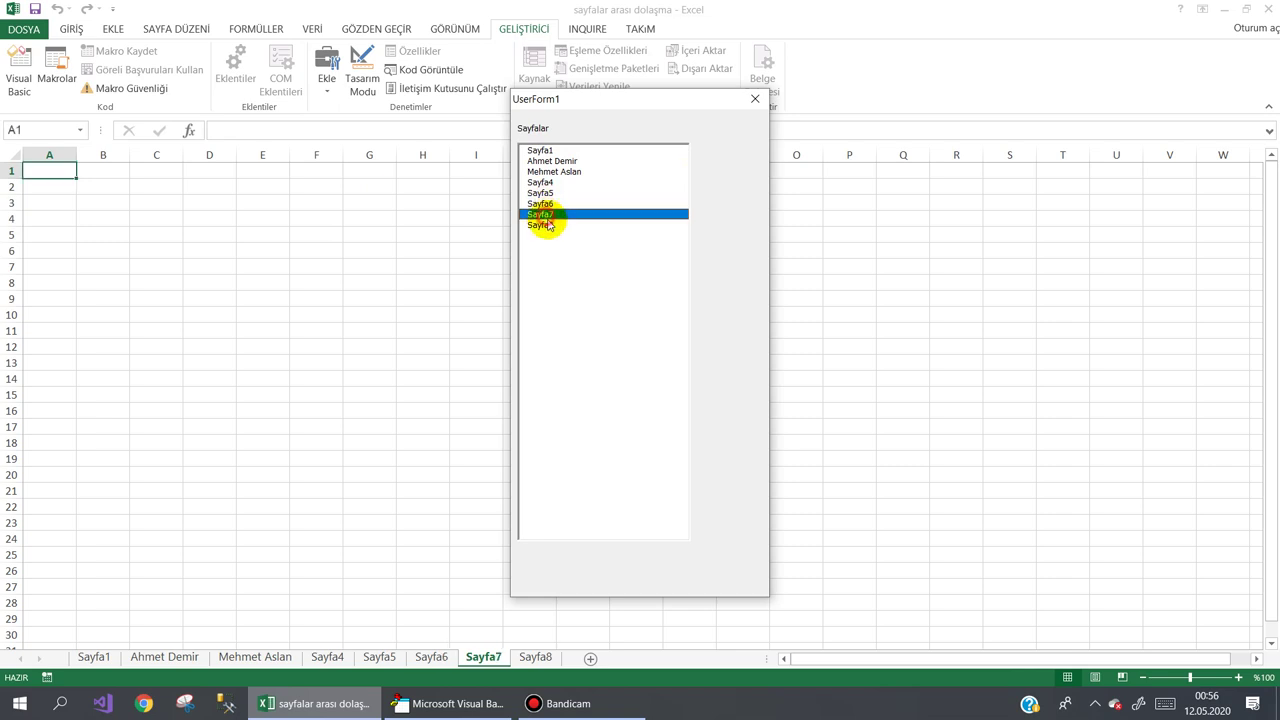
click(755, 105)
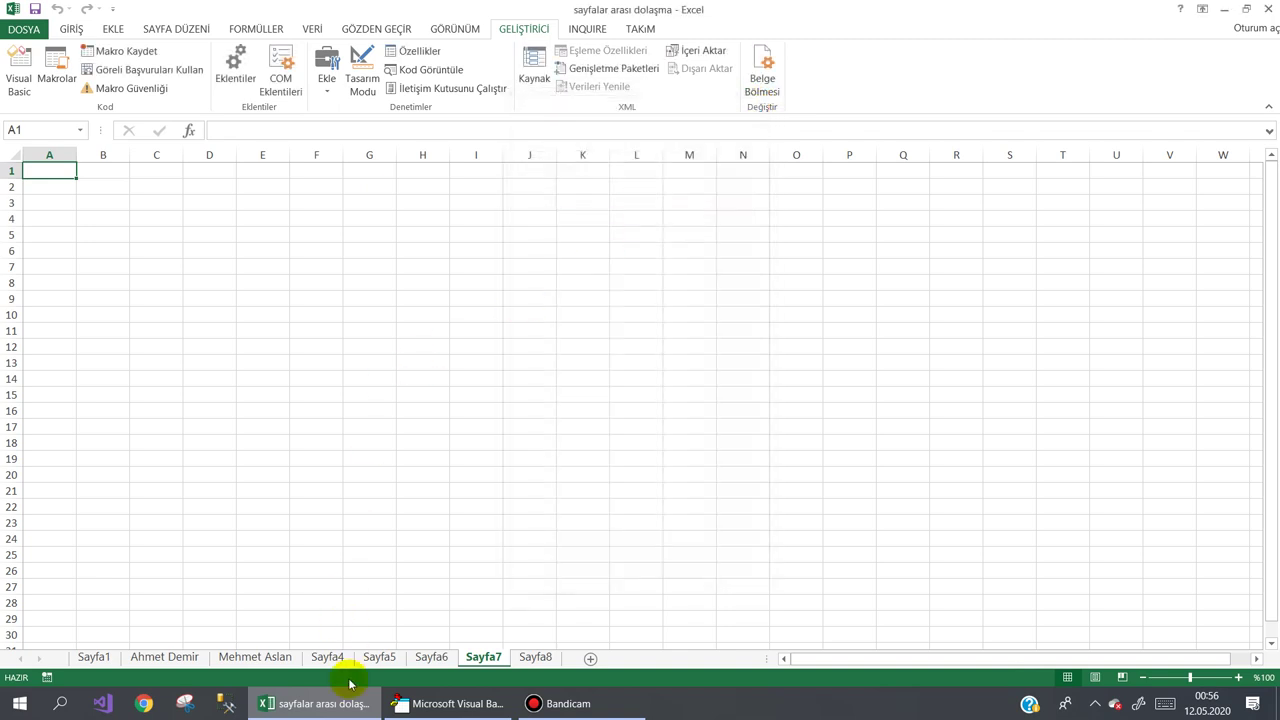
click(94, 656)
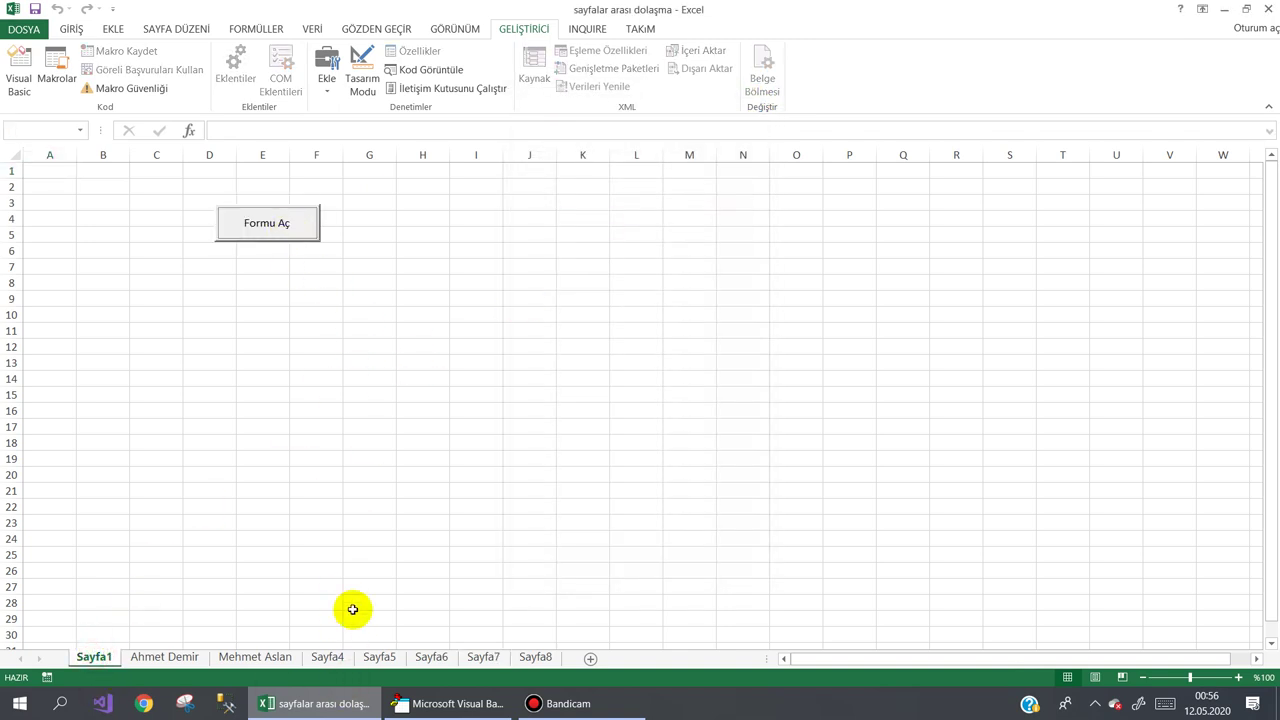
click(434, 703)
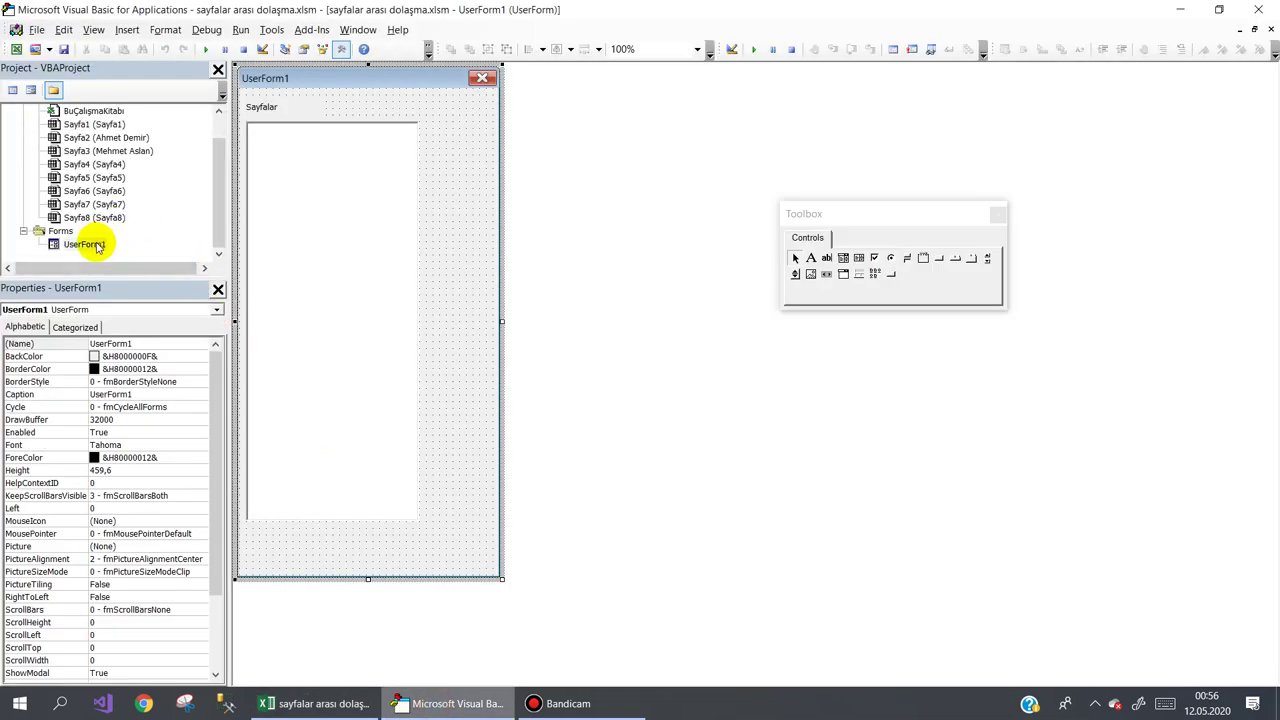
Draw a btnGuncelle command button under the sheet list and open its empty btnGuncelle_Click code.
click(890, 273)
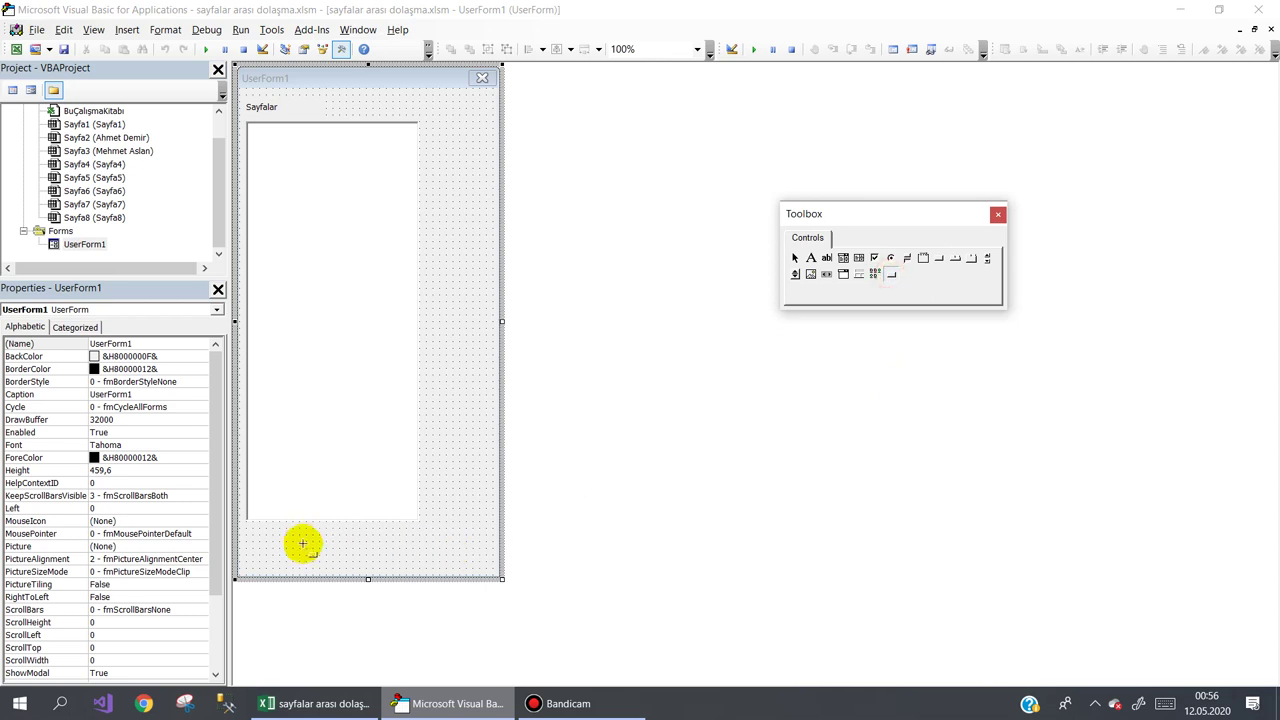
drag(346, 528, 422, 563)
double_click(385, 545)
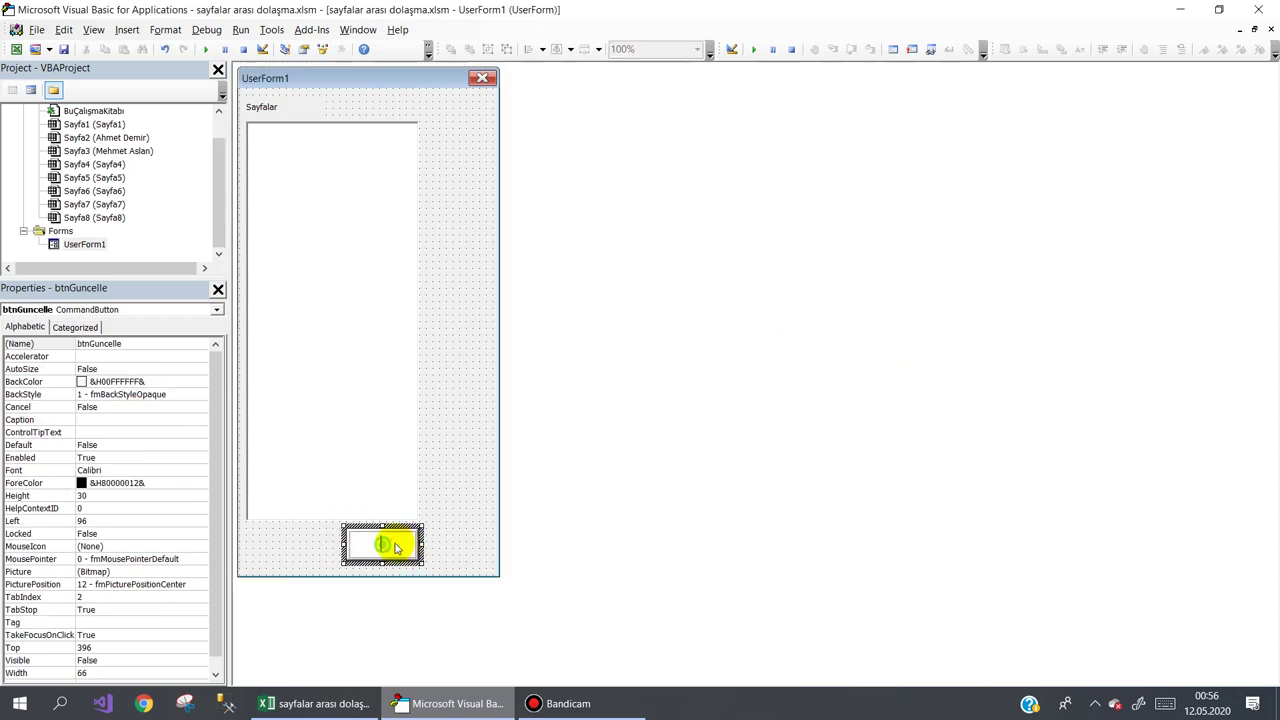
click(457, 534)
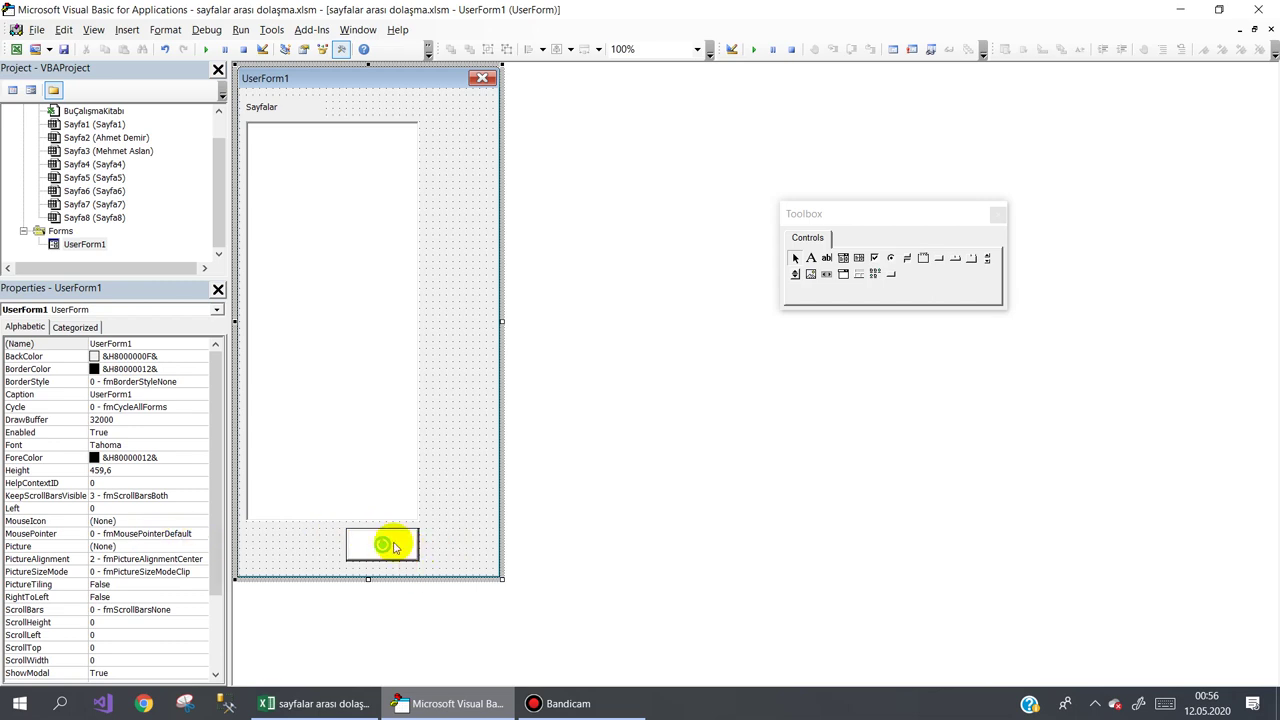
double_click(393, 547)
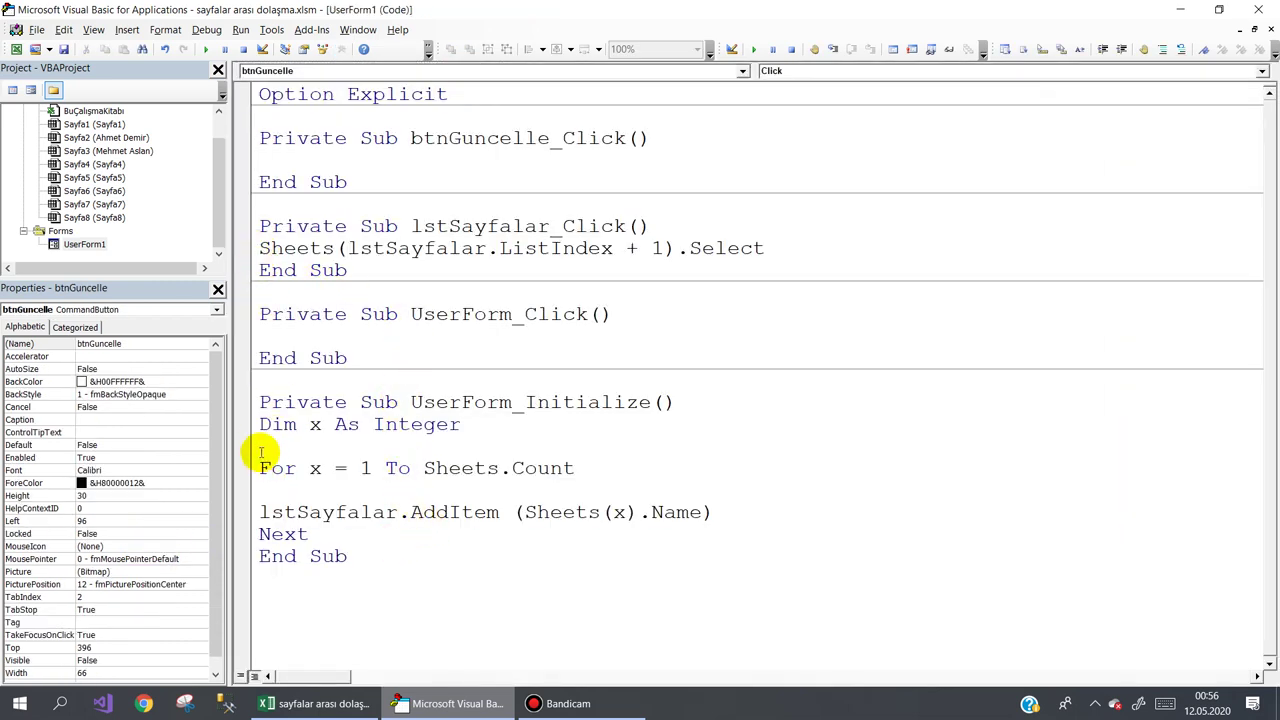
Move the sheet-listing loop out of UserForm_Initialize into a new Sub listele().
drag(258, 424, 642, 544)
key(ctrl+c)
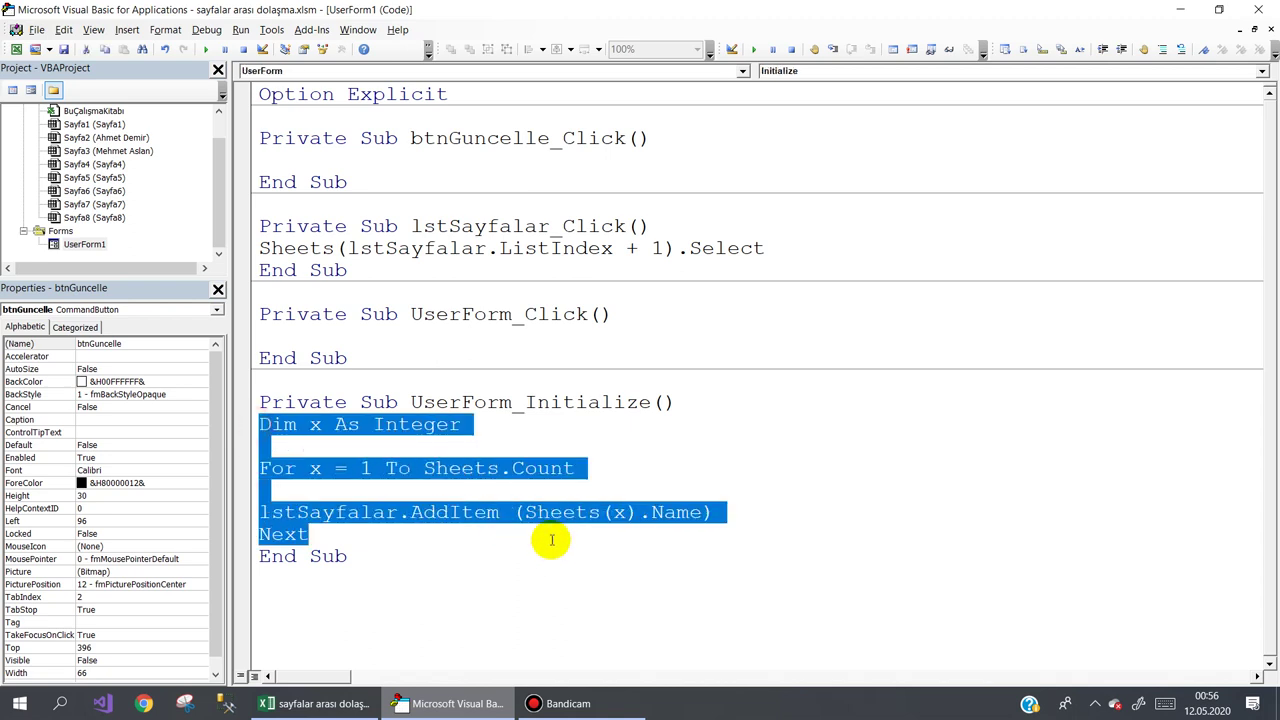
key(Delete)
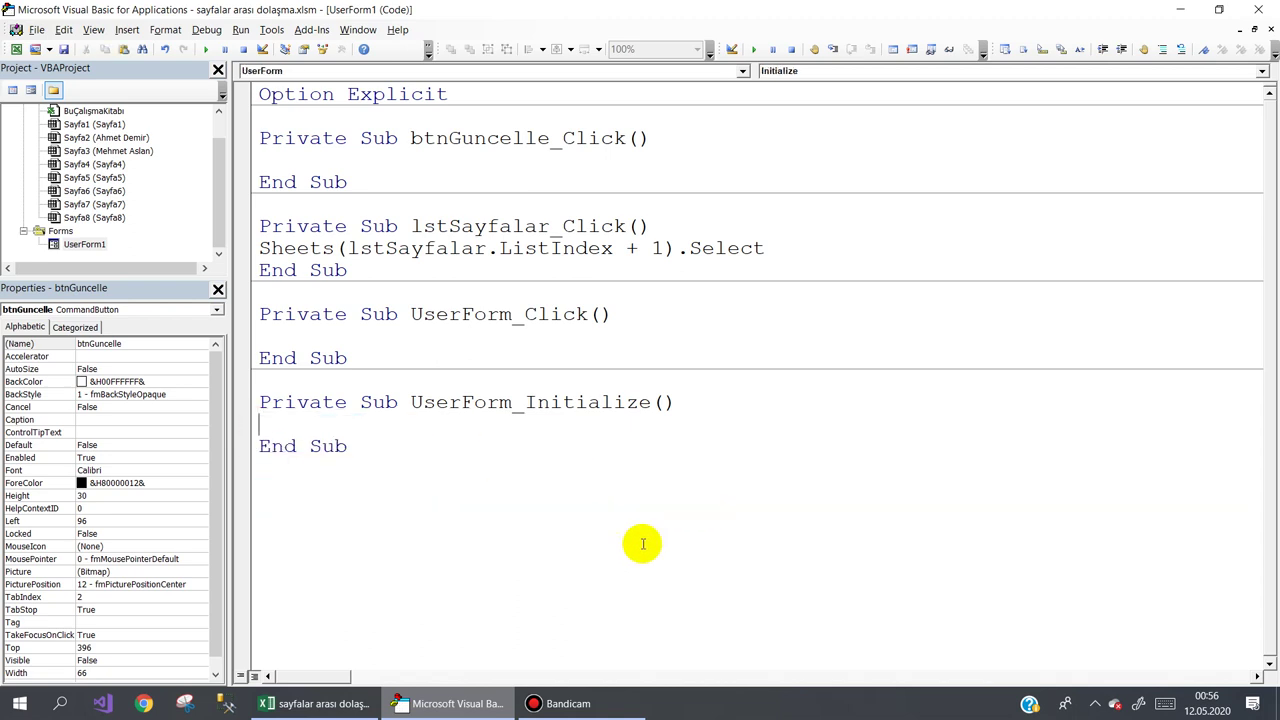
text(listele)
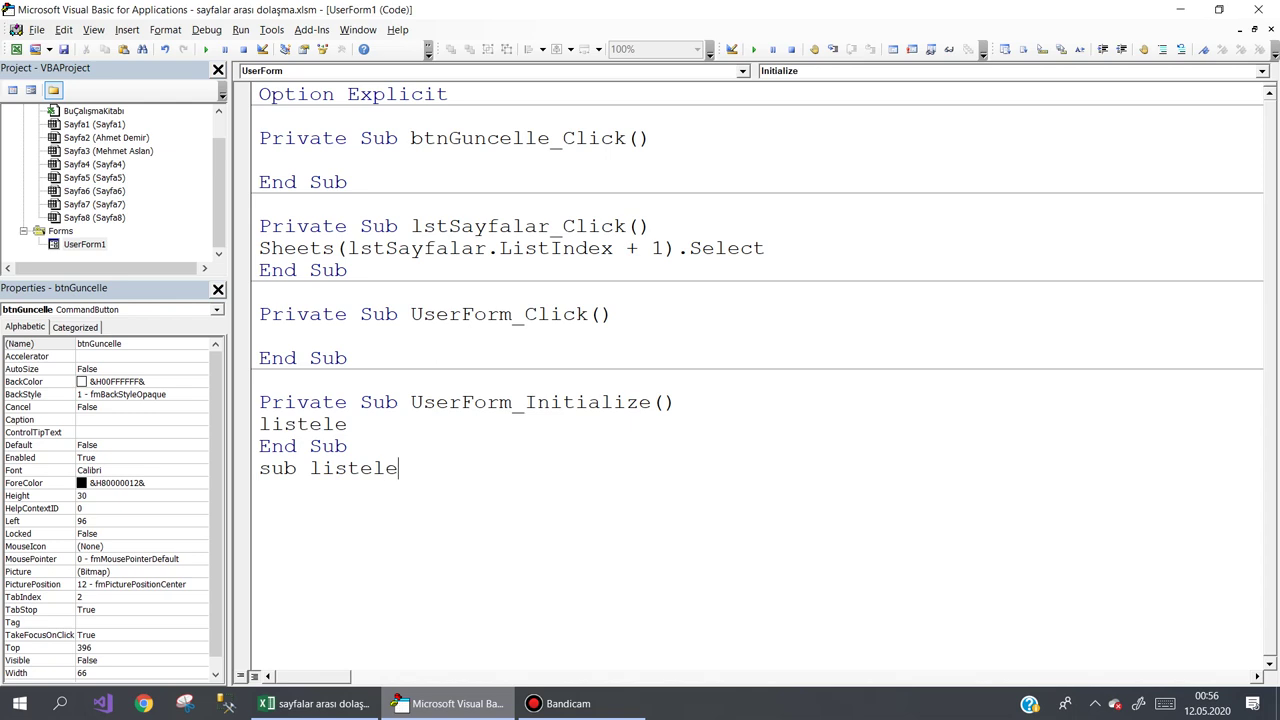
key(Return)
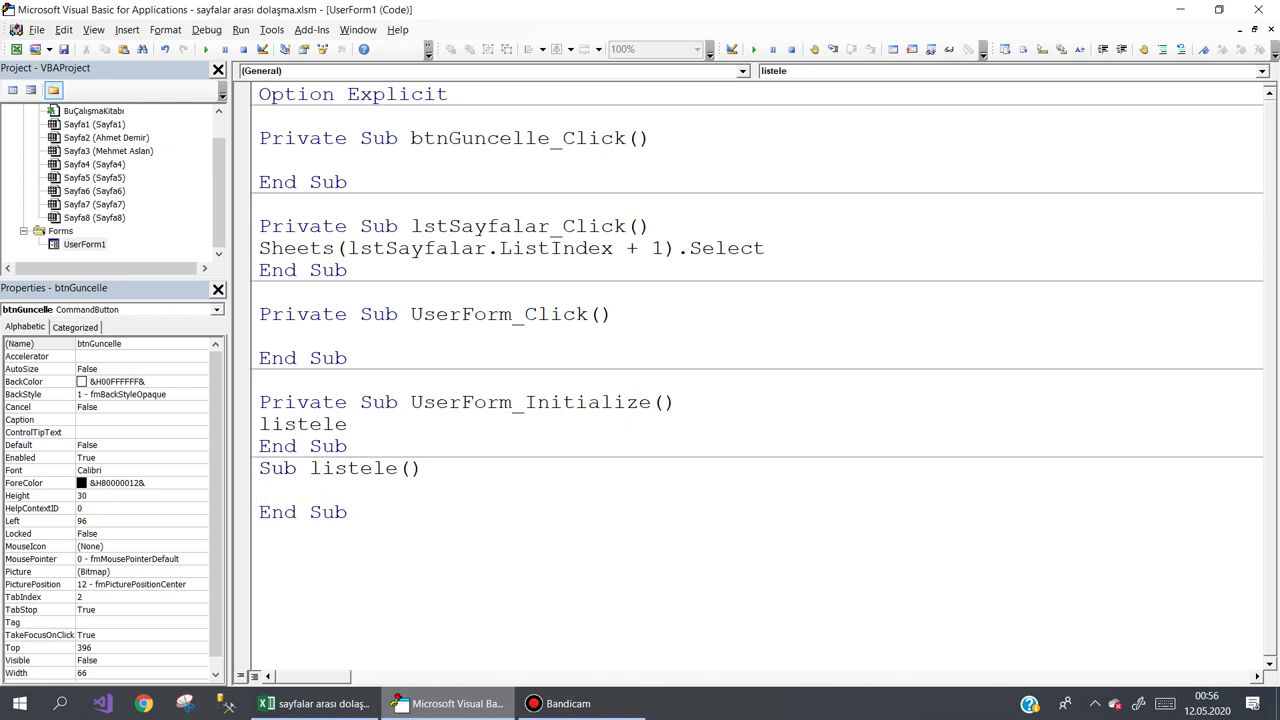
key(ctrl+v)
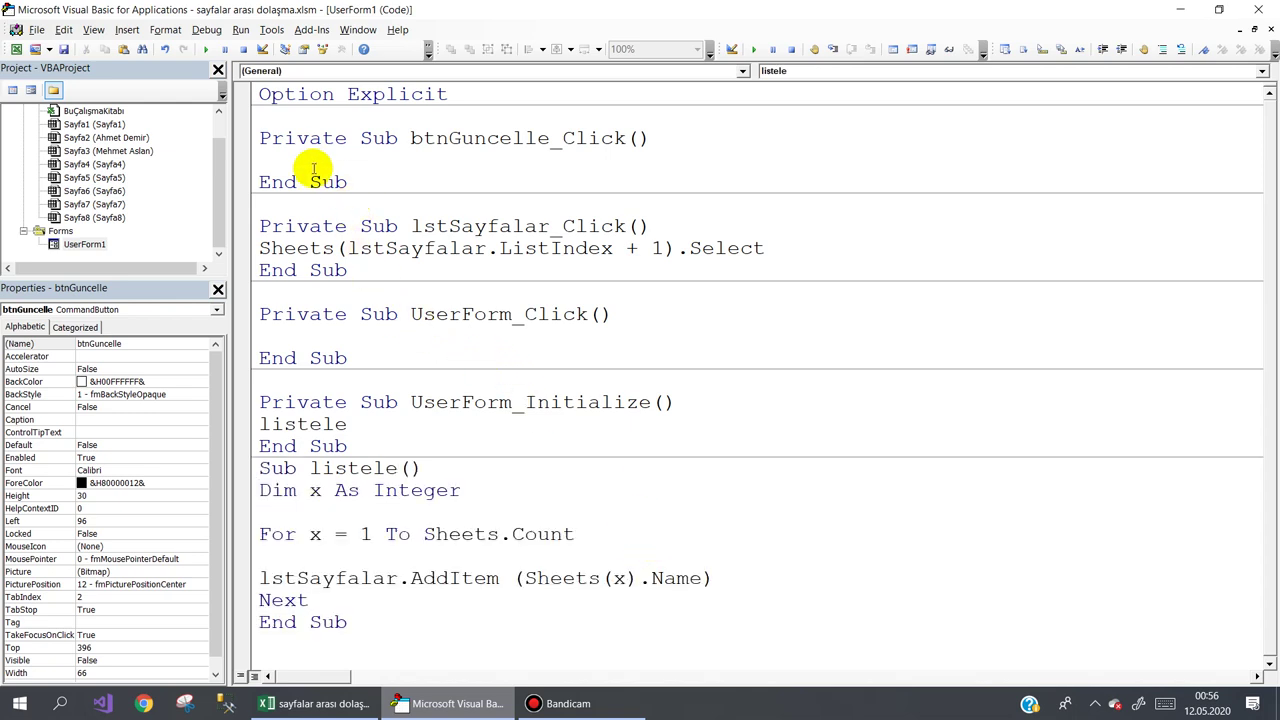
Call listele from btnGuncelle_Click and Initialize, and add lstSayfalar.Clear before the loop.
click(310, 160)
text(listele)
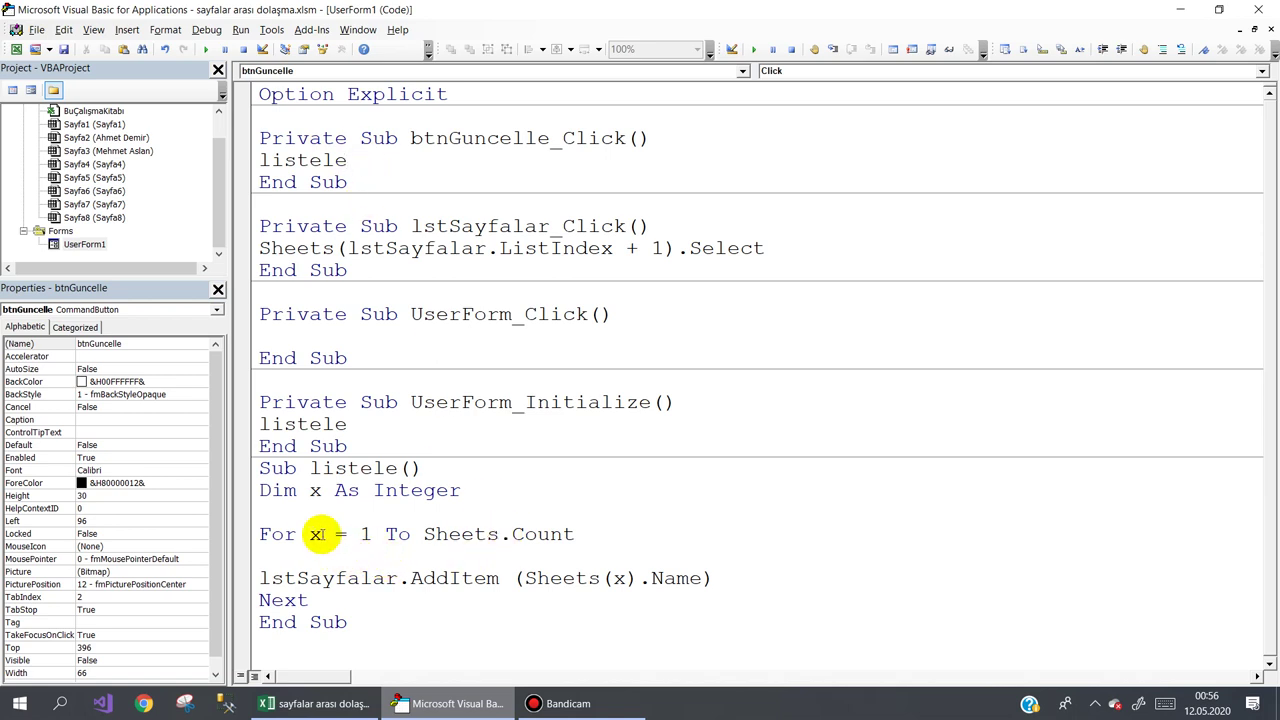
click(262, 513)
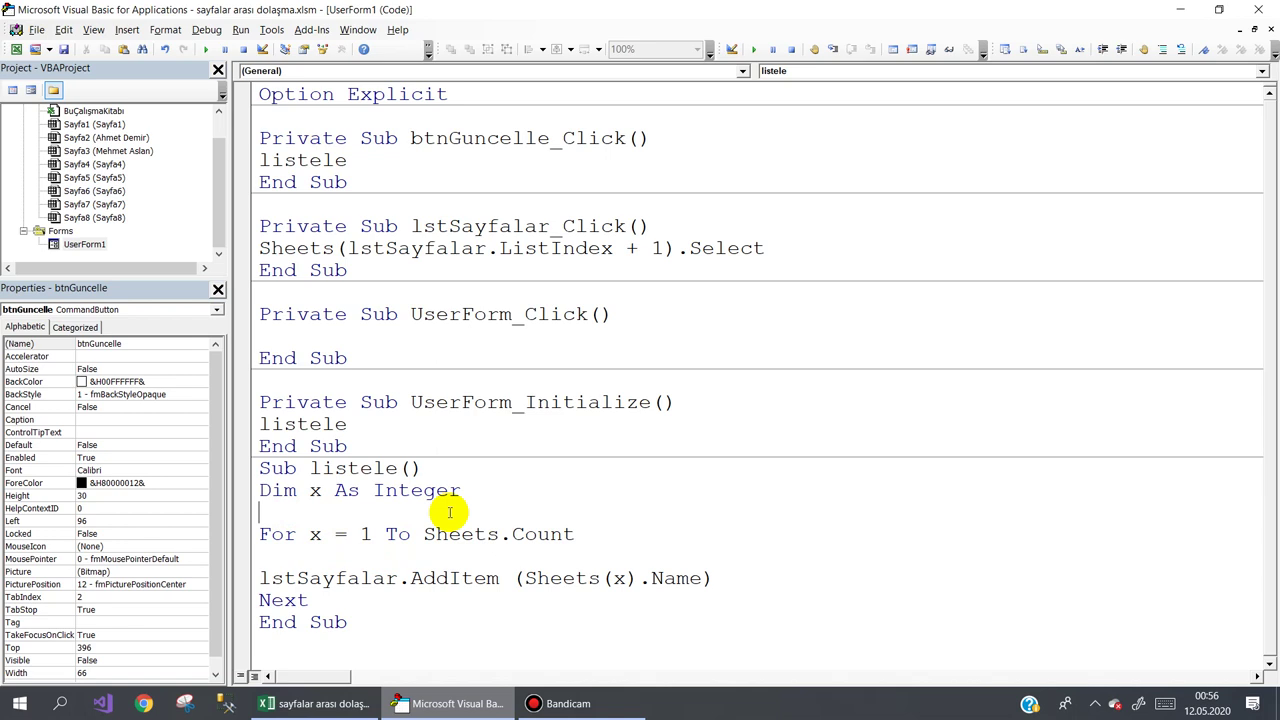
text(listele)
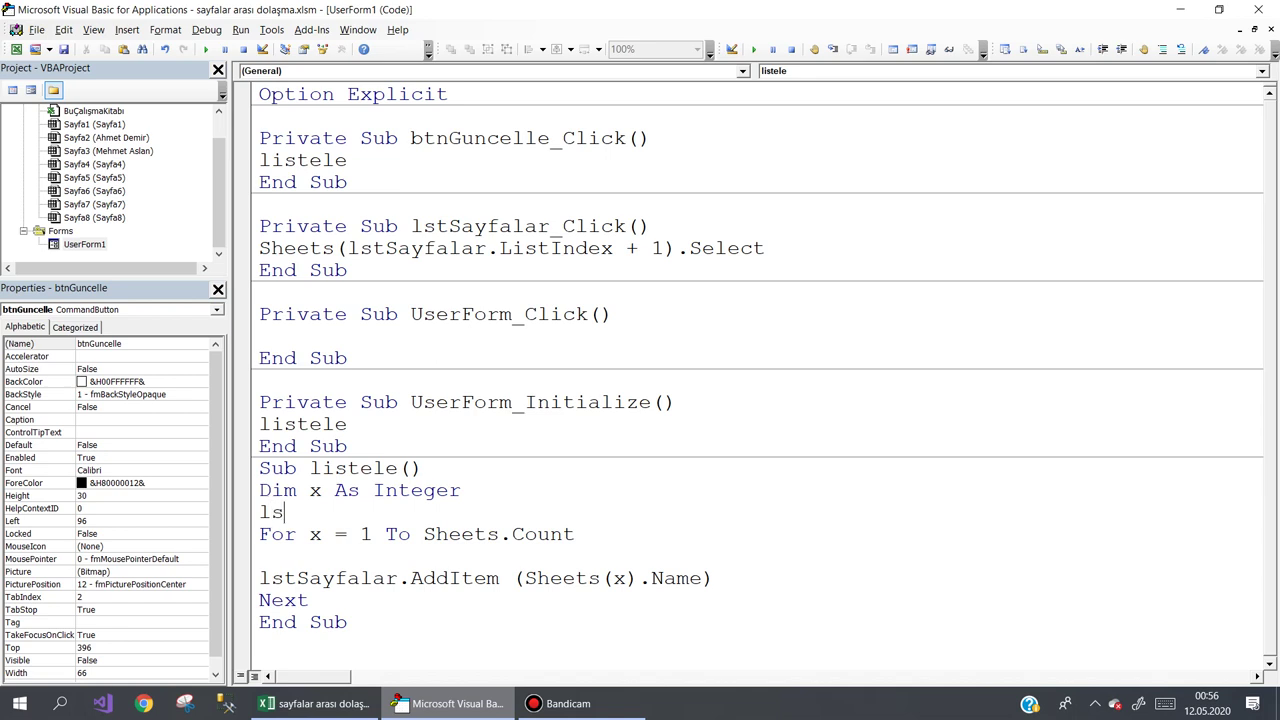
key(ctrl+space)
key(Tab)
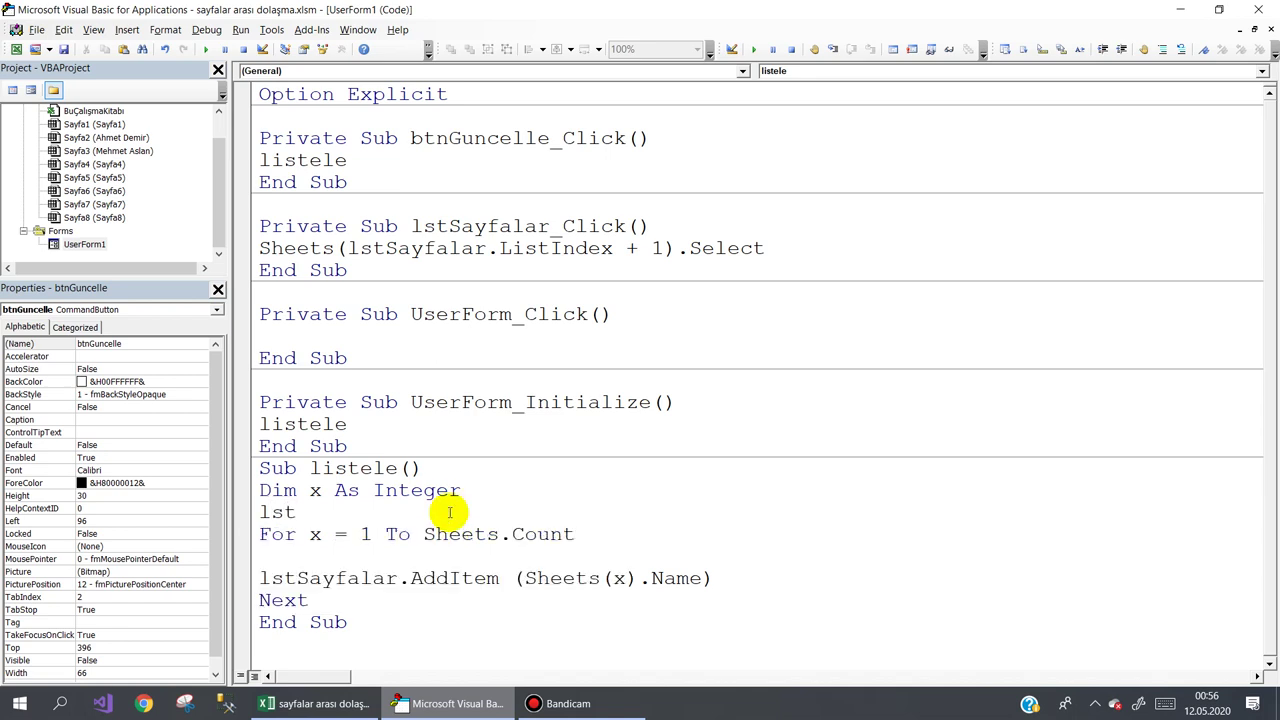
text(.cl)
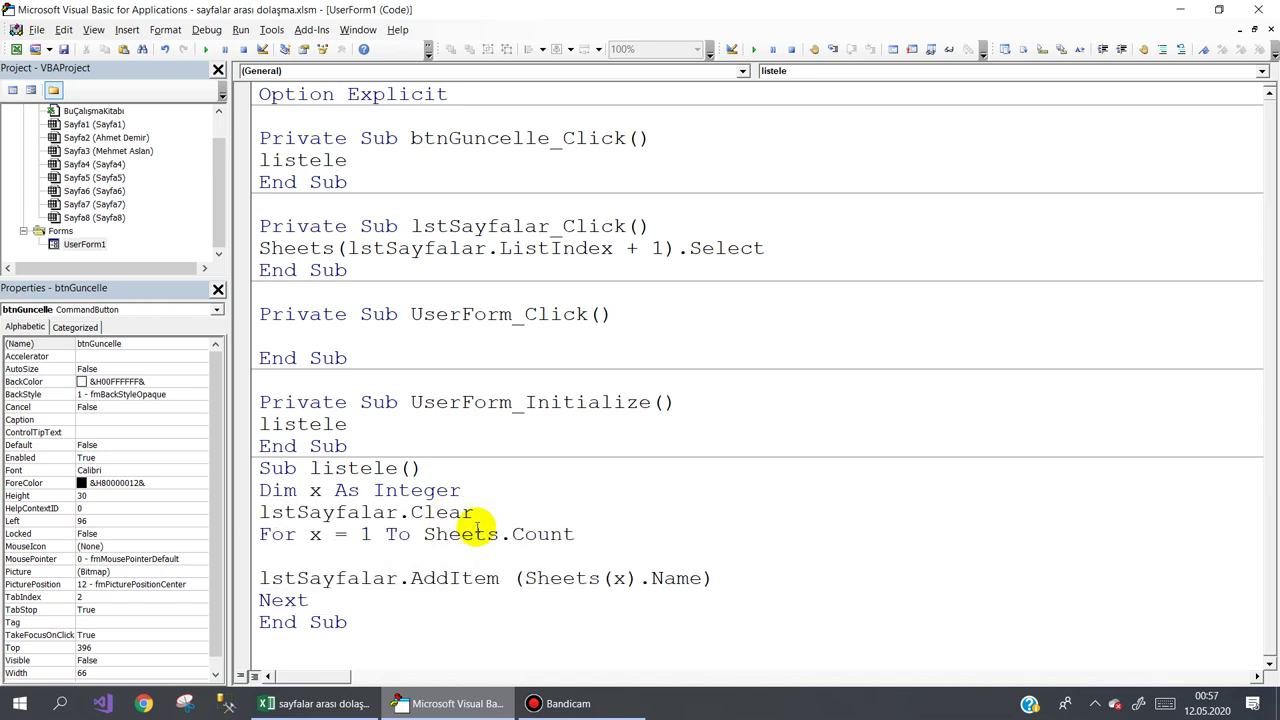
Open the form in Excel, jump to Sayfa4, 7, 5 and the second sheet, then close it.
click(320, 706)
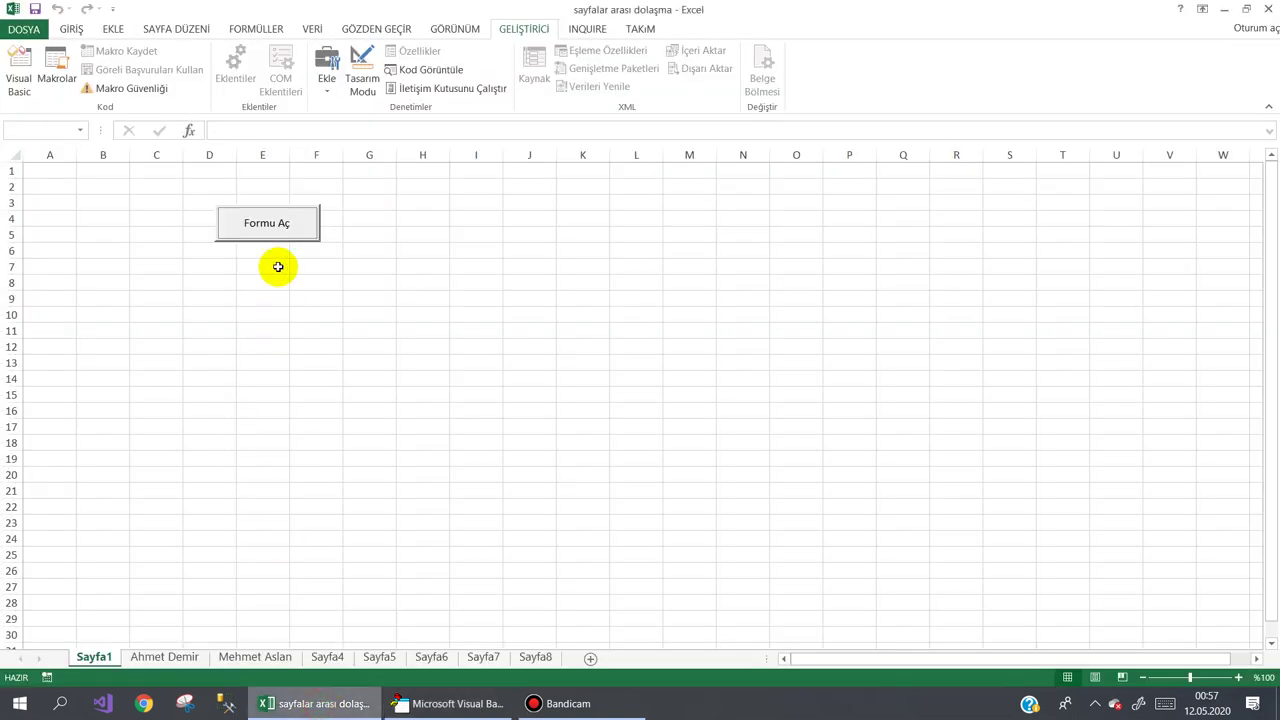
click(267, 222)
click(560, 182)
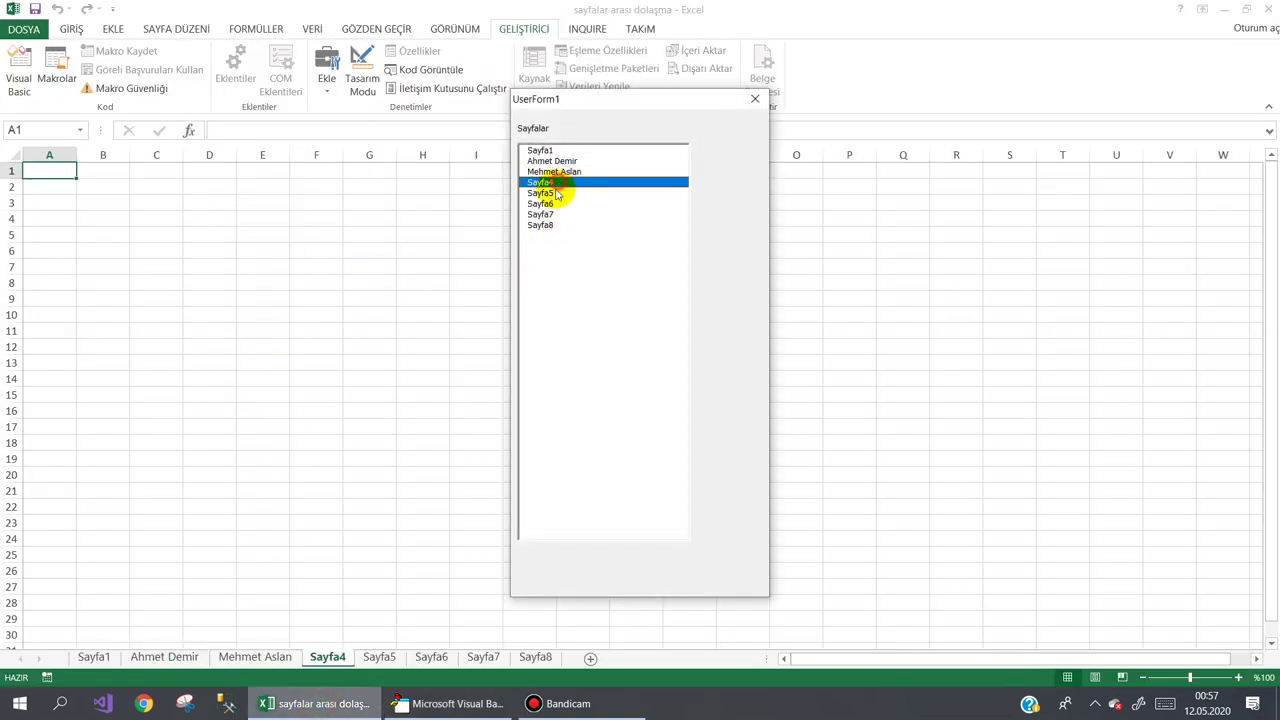
click(565, 214)
click(562, 192)
click(558, 161)
click(565, 214)
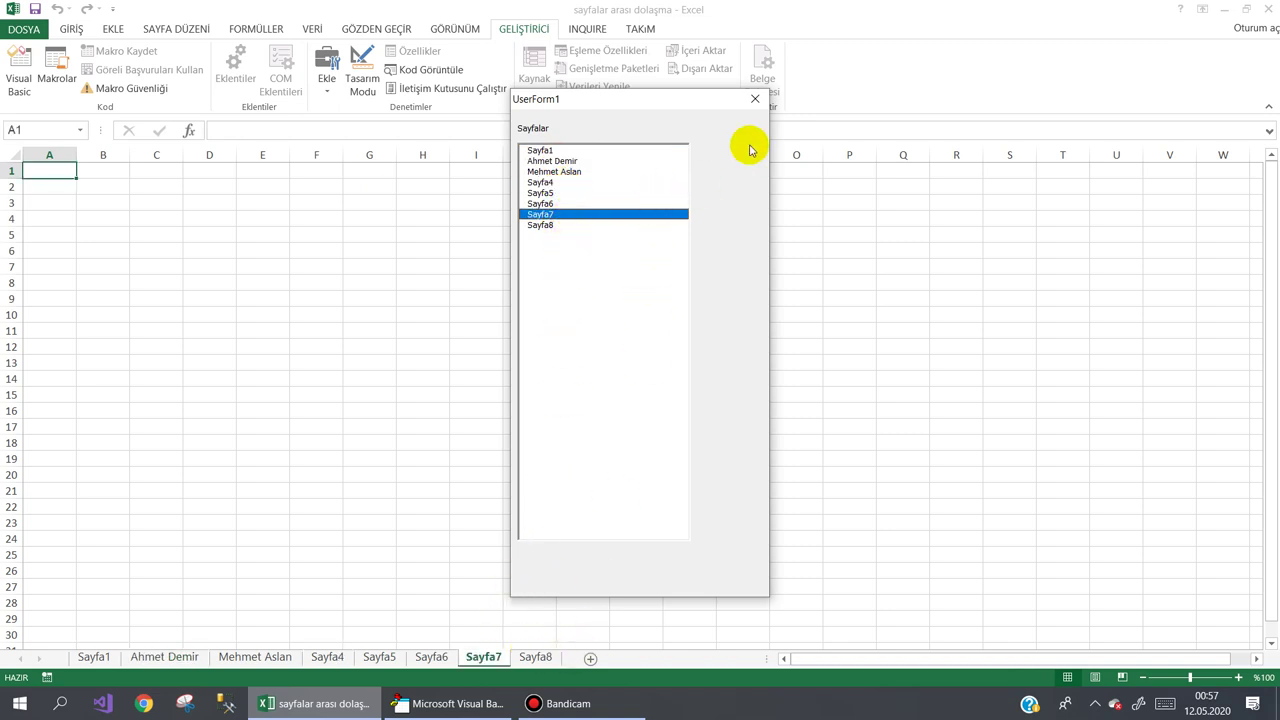
click(754, 98)
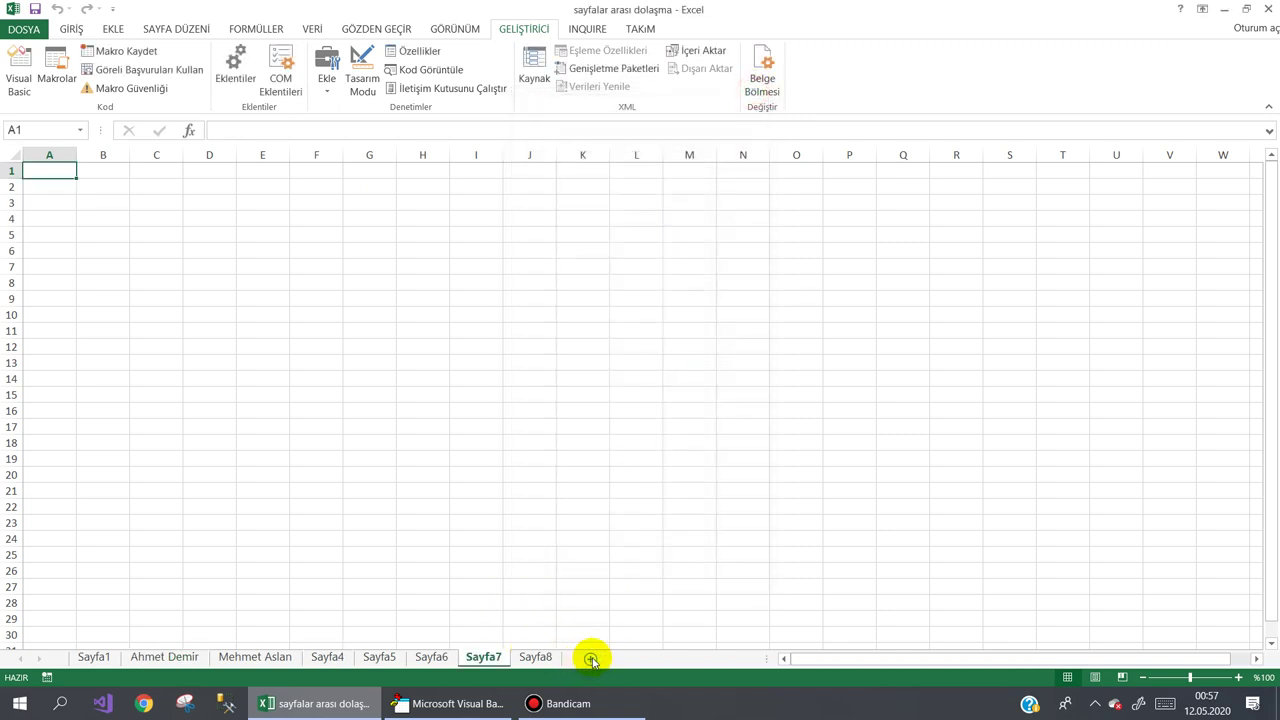
Add a Sayfa9 sheet after Sayfa8, confirm the form lists it, then return to the VBA editor.
click(590, 659)
drag(567, 662, 614, 660)
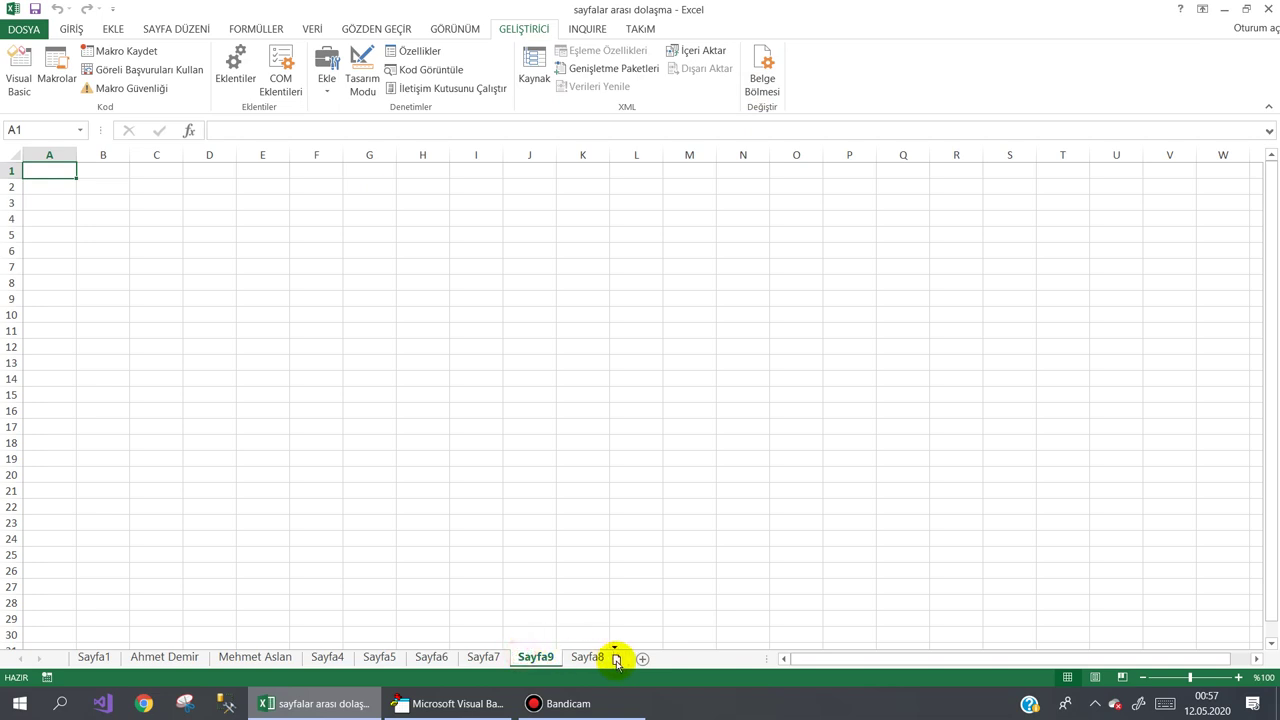
click(95, 659)
click(262, 233)
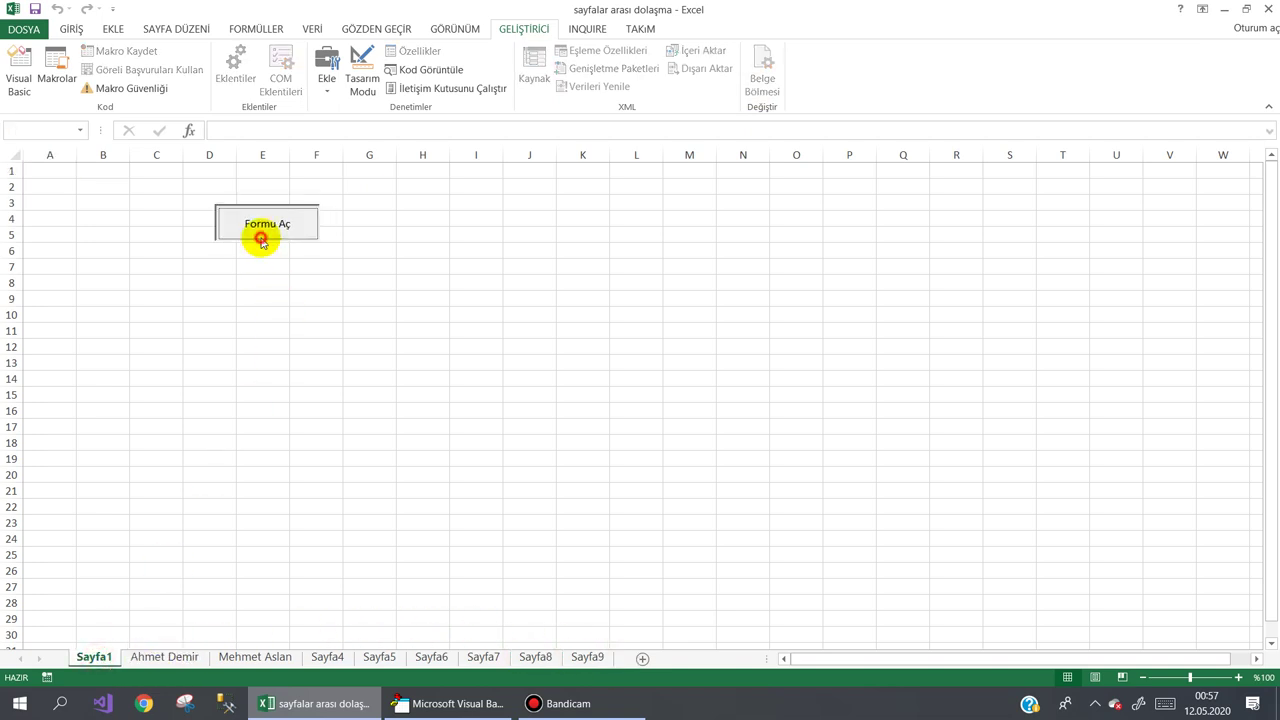
click(551, 236)
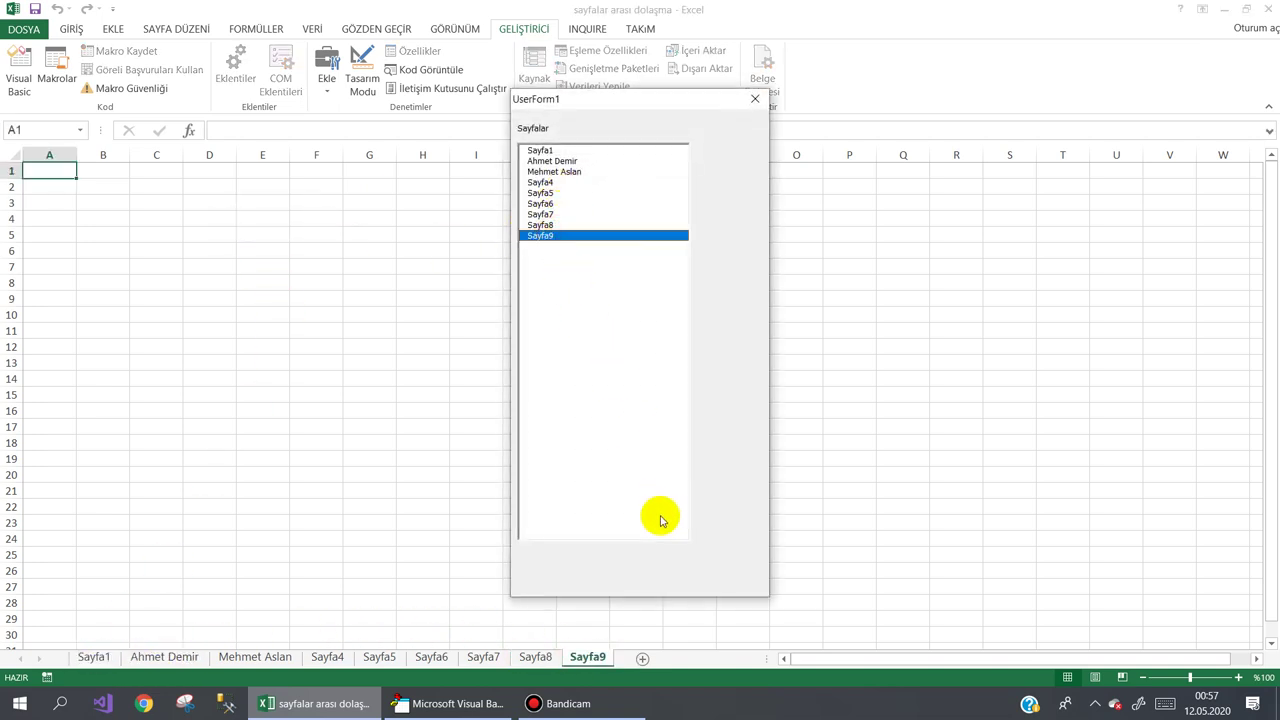
click(755, 98)
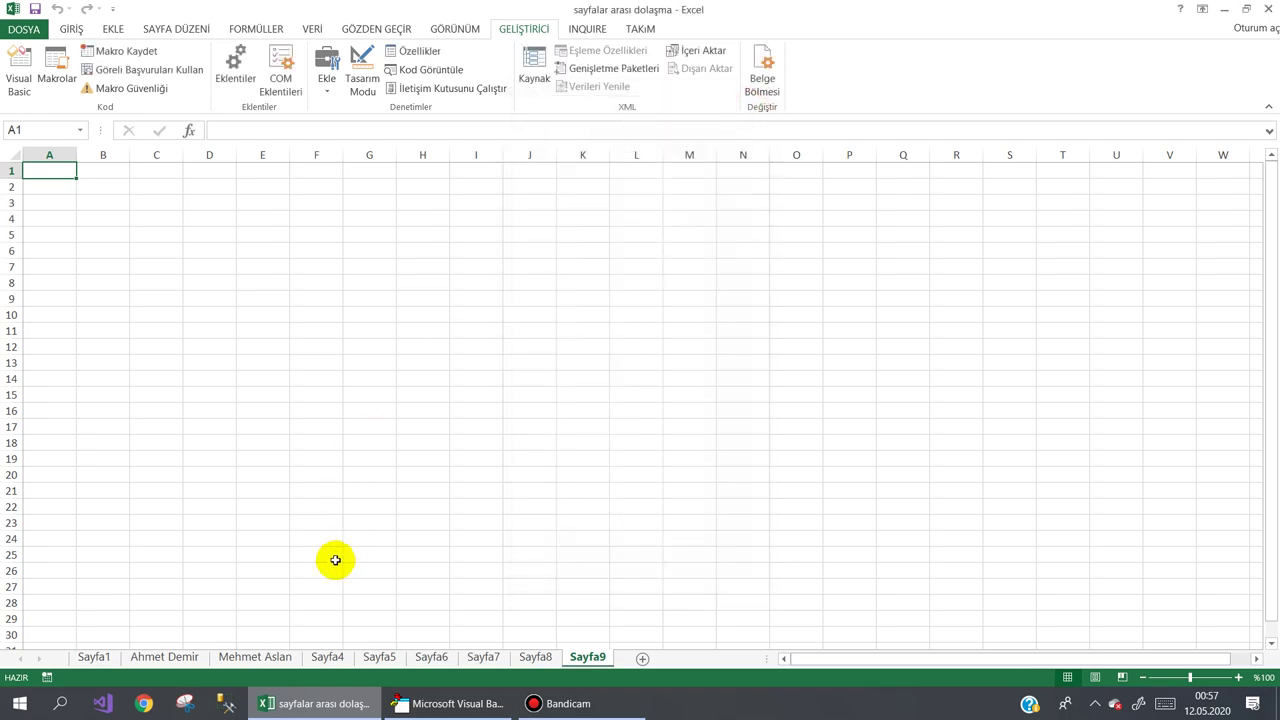
click(450, 703)
click(381, 543)
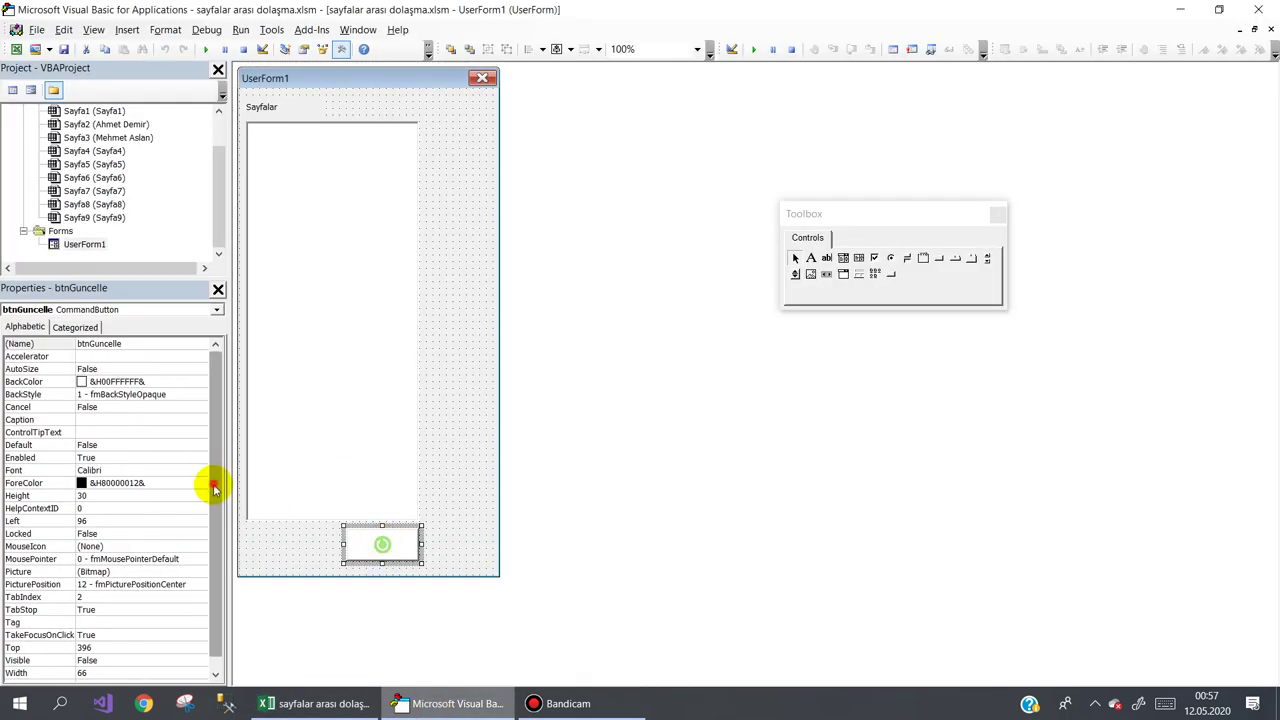
Widen UserForm1 to the right to make room for another button.
scroll(211, 481, down, 1)
click(90, 650)
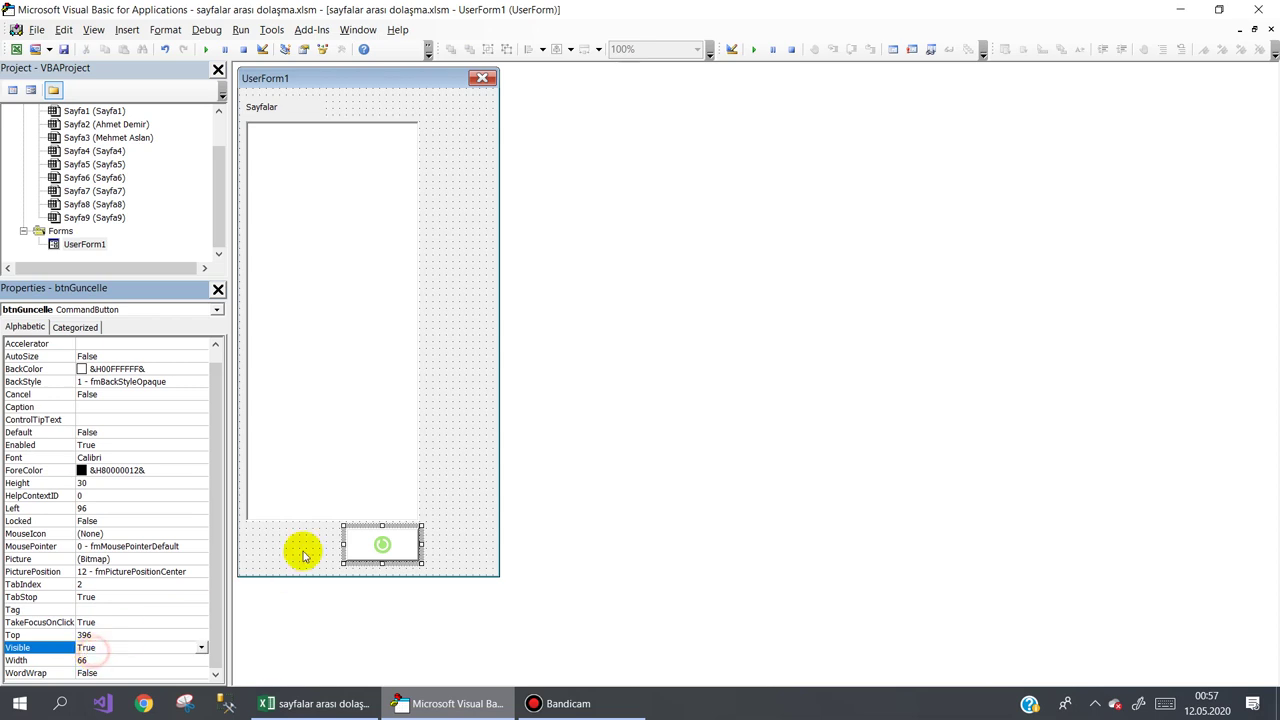
click(470, 440)
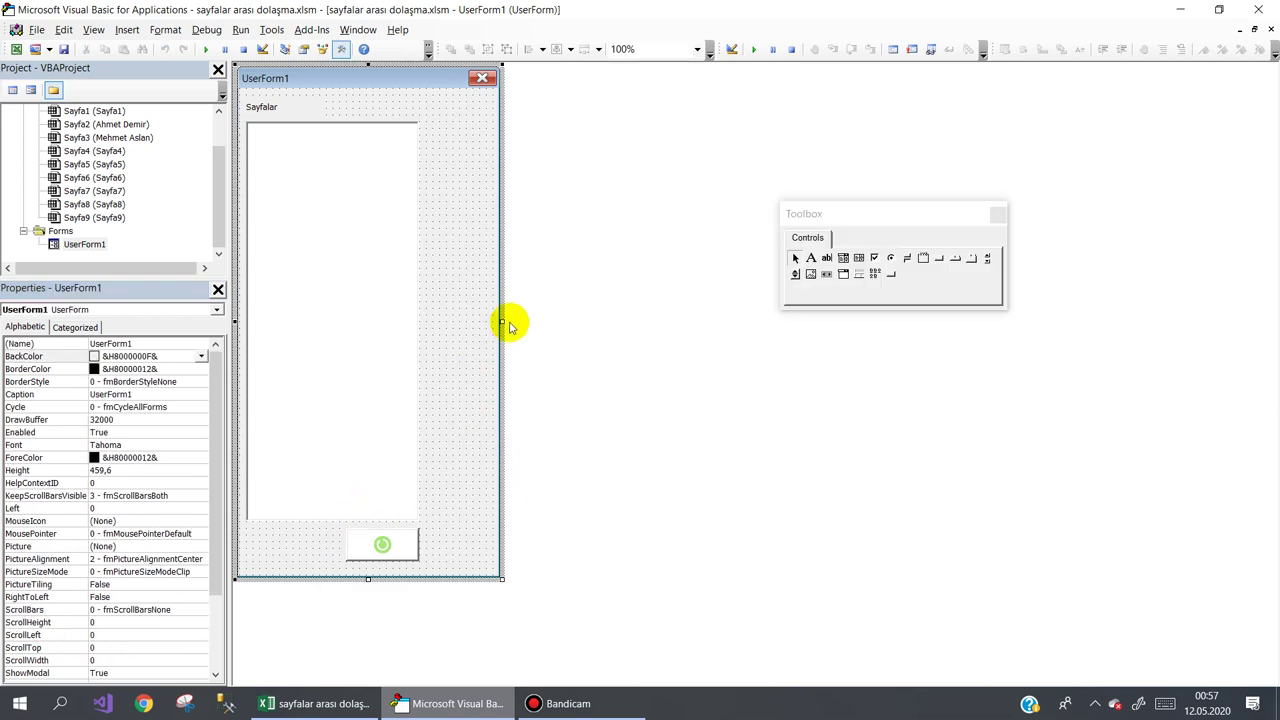
drag(502, 322, 566, 322)
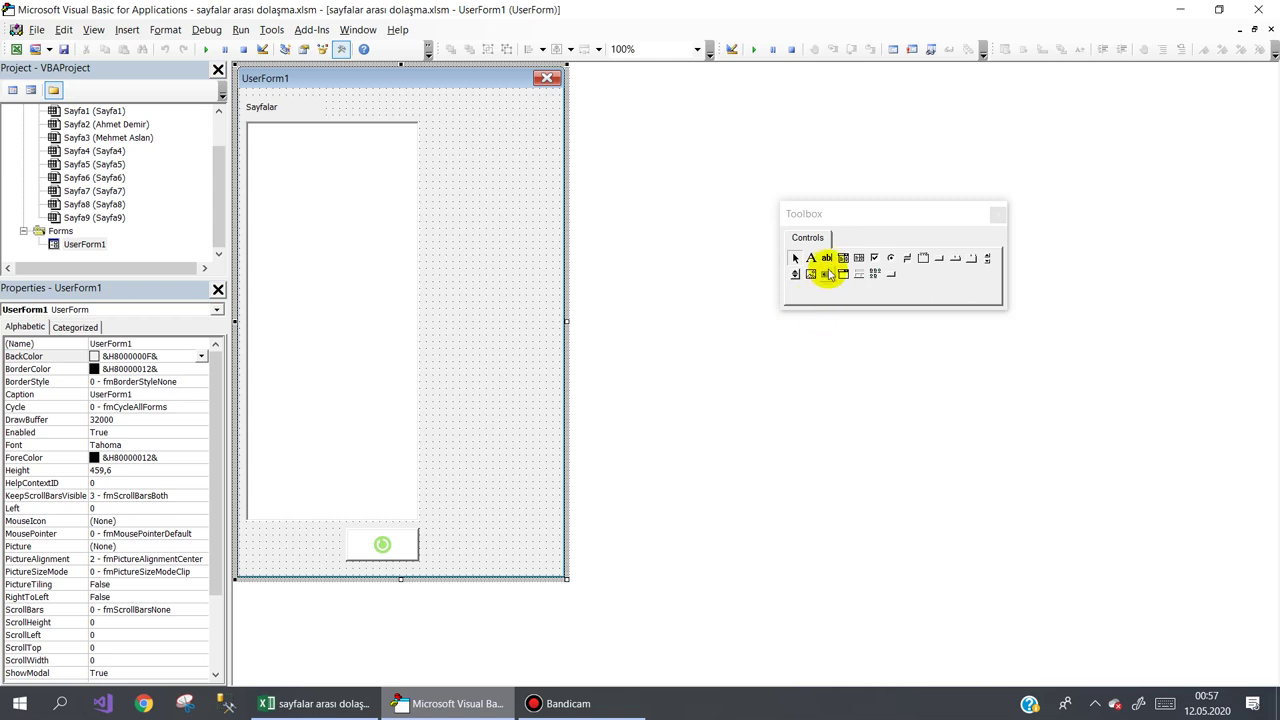
Draw a command button captioned Yeni at the form's top right and open CommandButton1_Click.
click(938, 258)
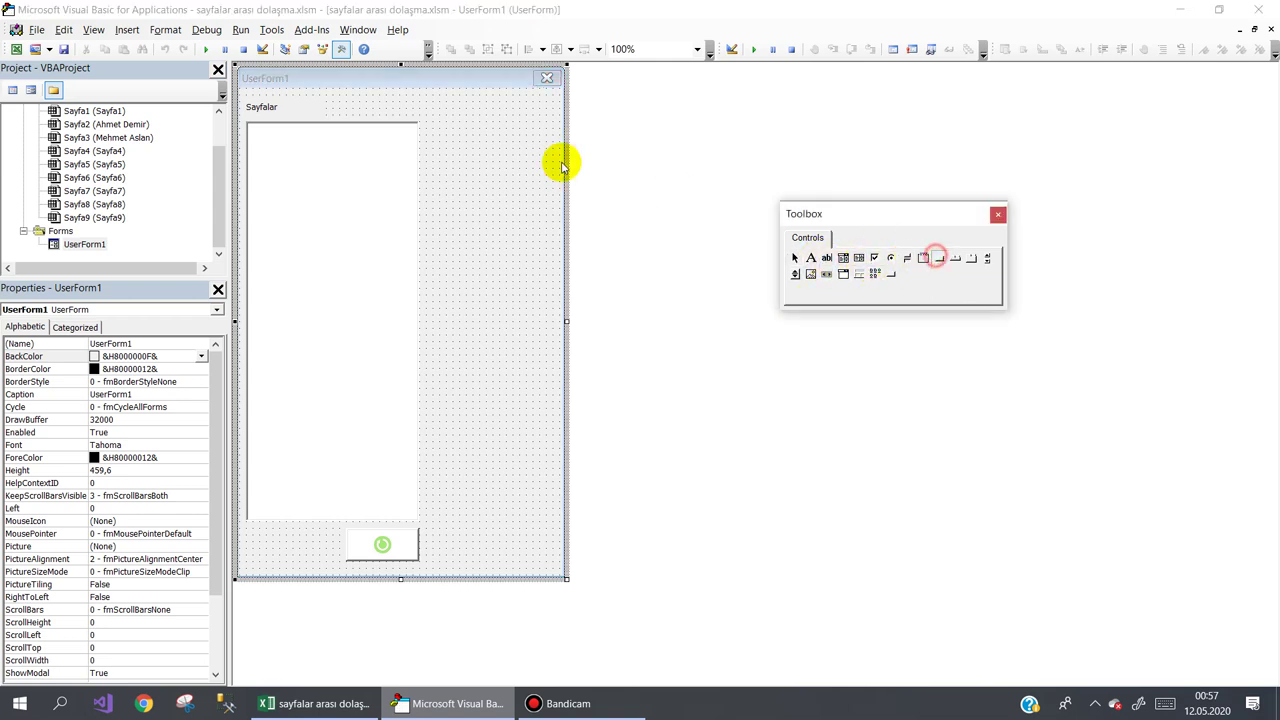
drag(432, 122, 533, 150)
click(516, 132)
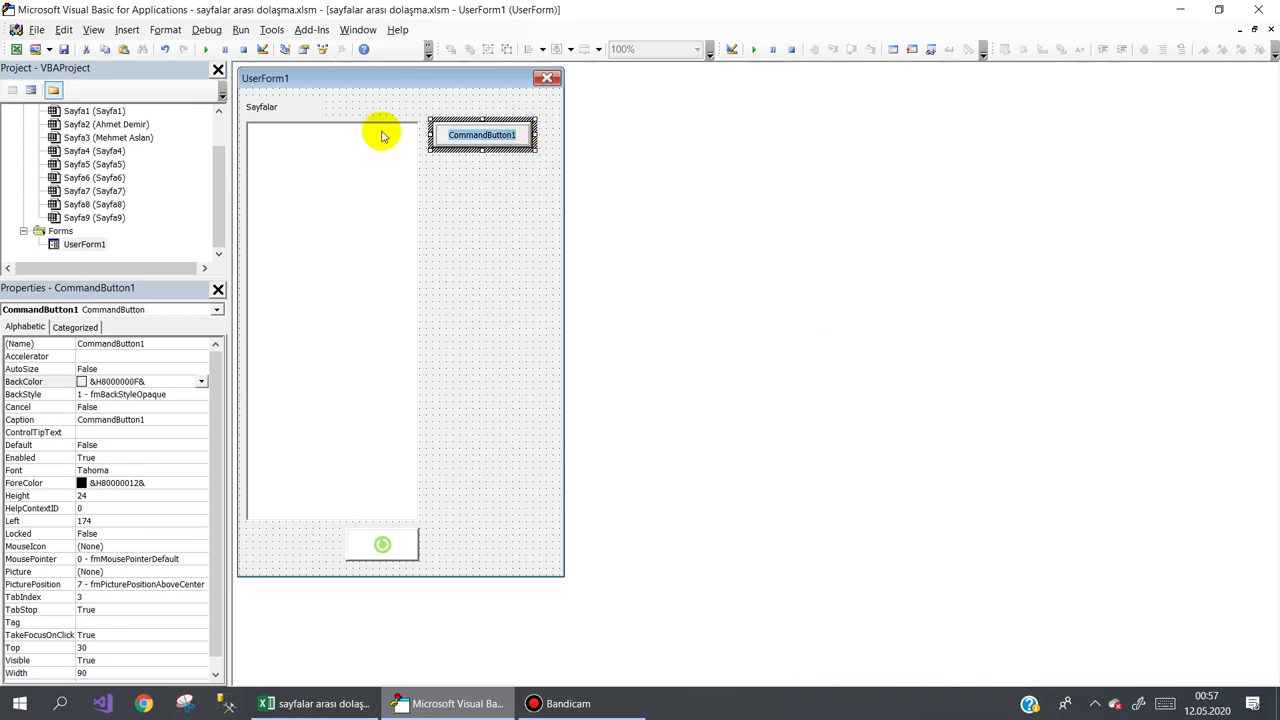
text(Yeni)
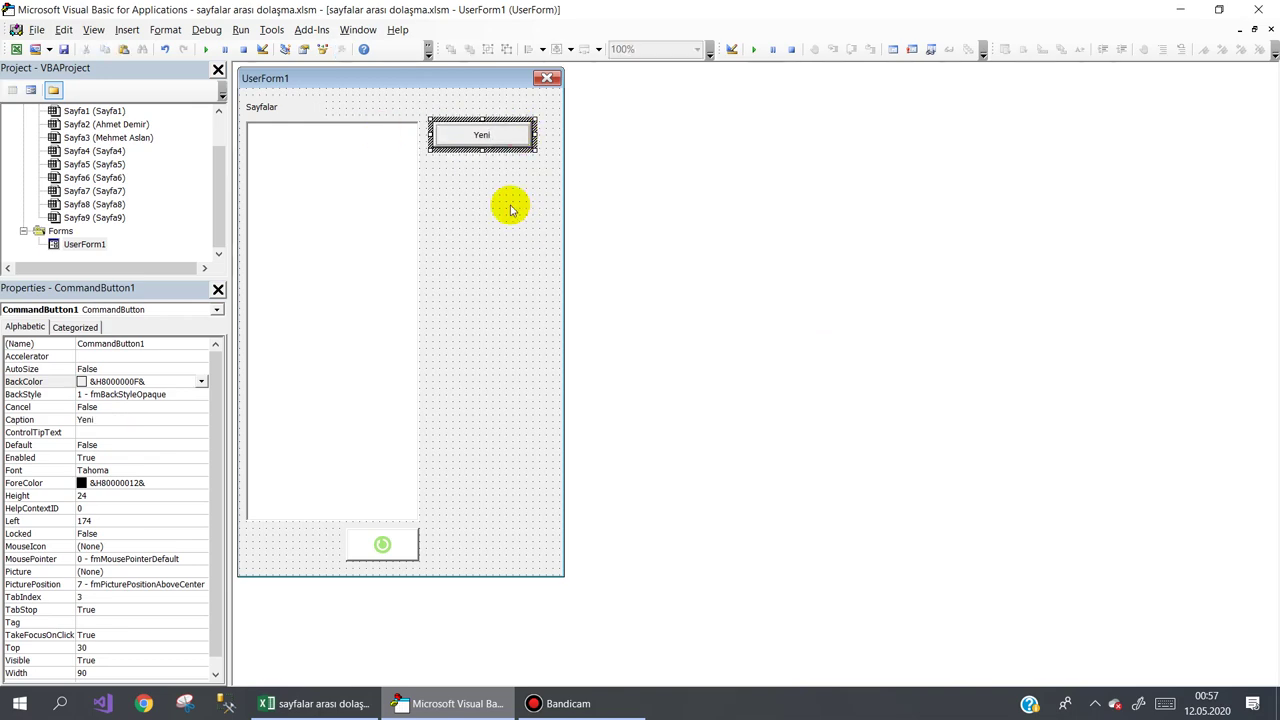
click(509, 206)
double_click(500, 134)
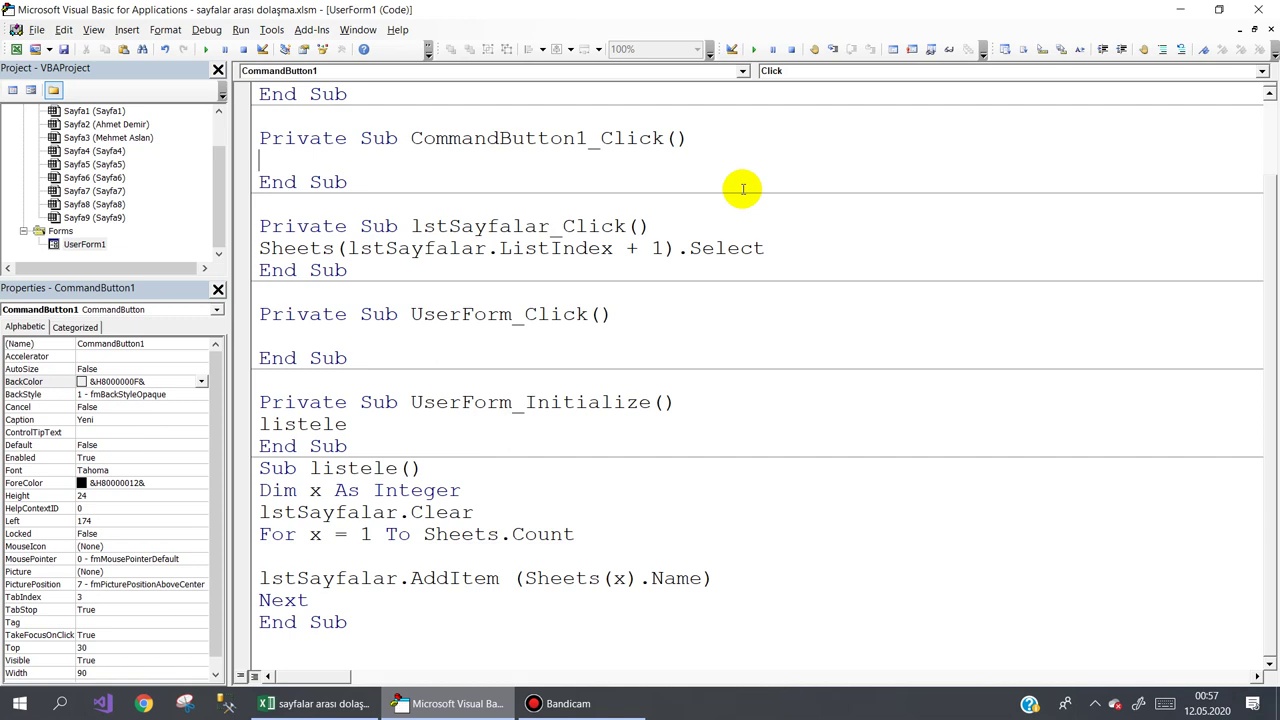
Write Sheets.Add ("Deneme") in CommandButton1_Click with IntelliSense completion.
text(sh)
key(ctrl+space)
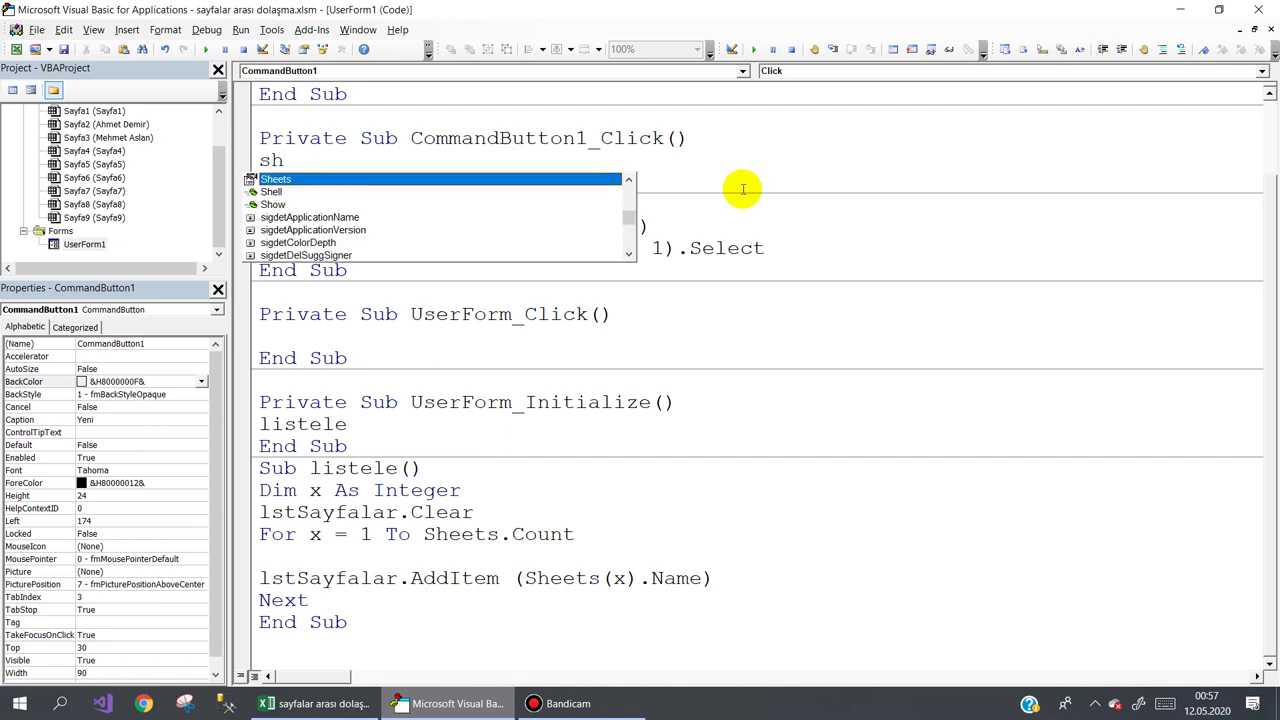
text(.ad)
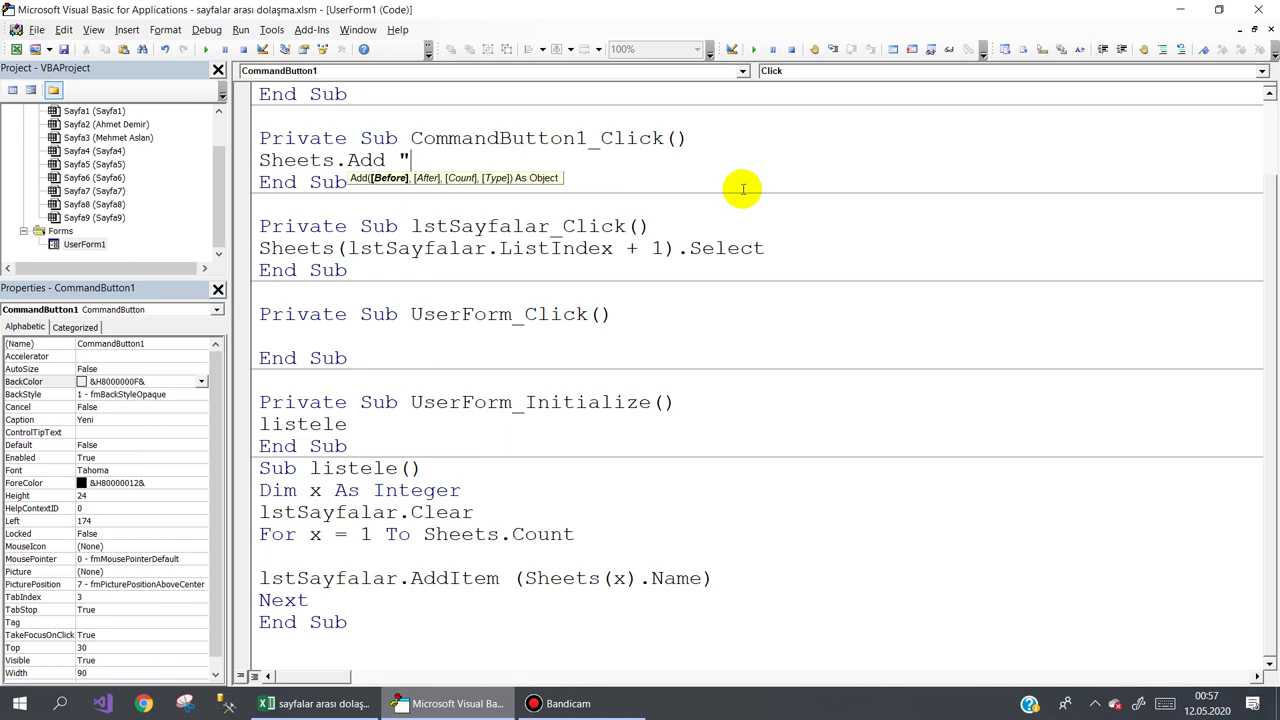
key(BackSpace)
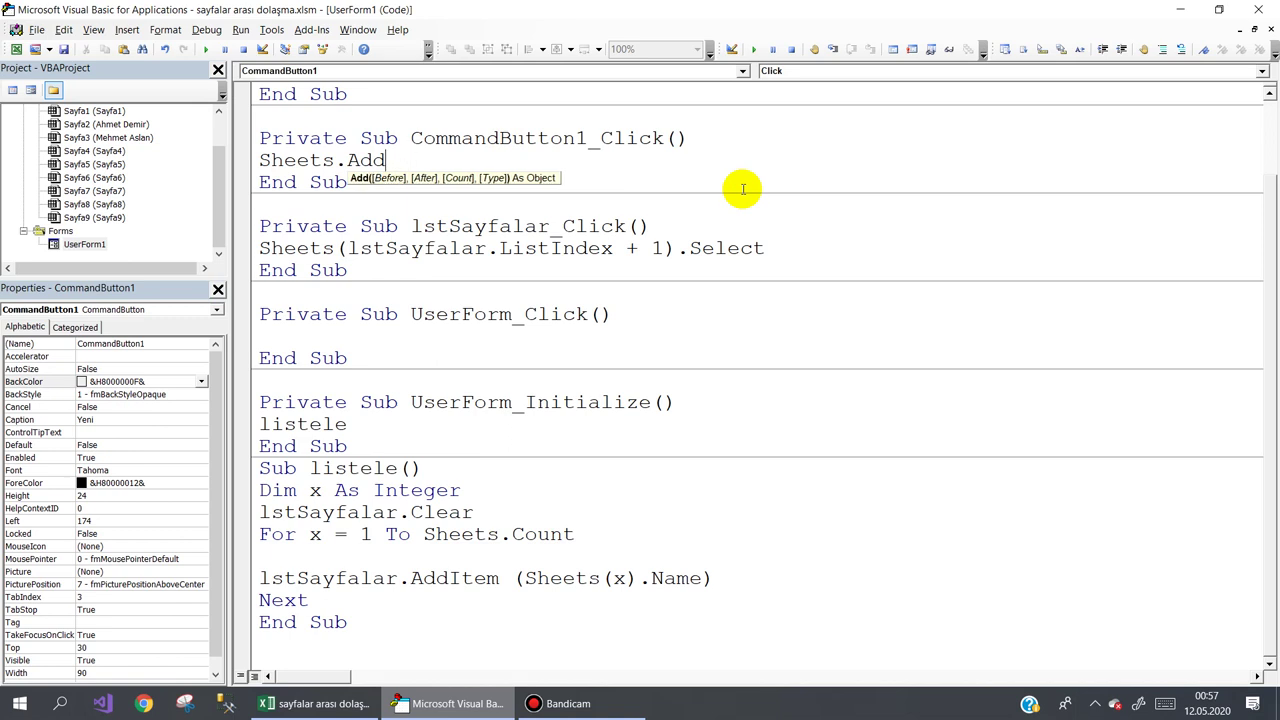
text(()
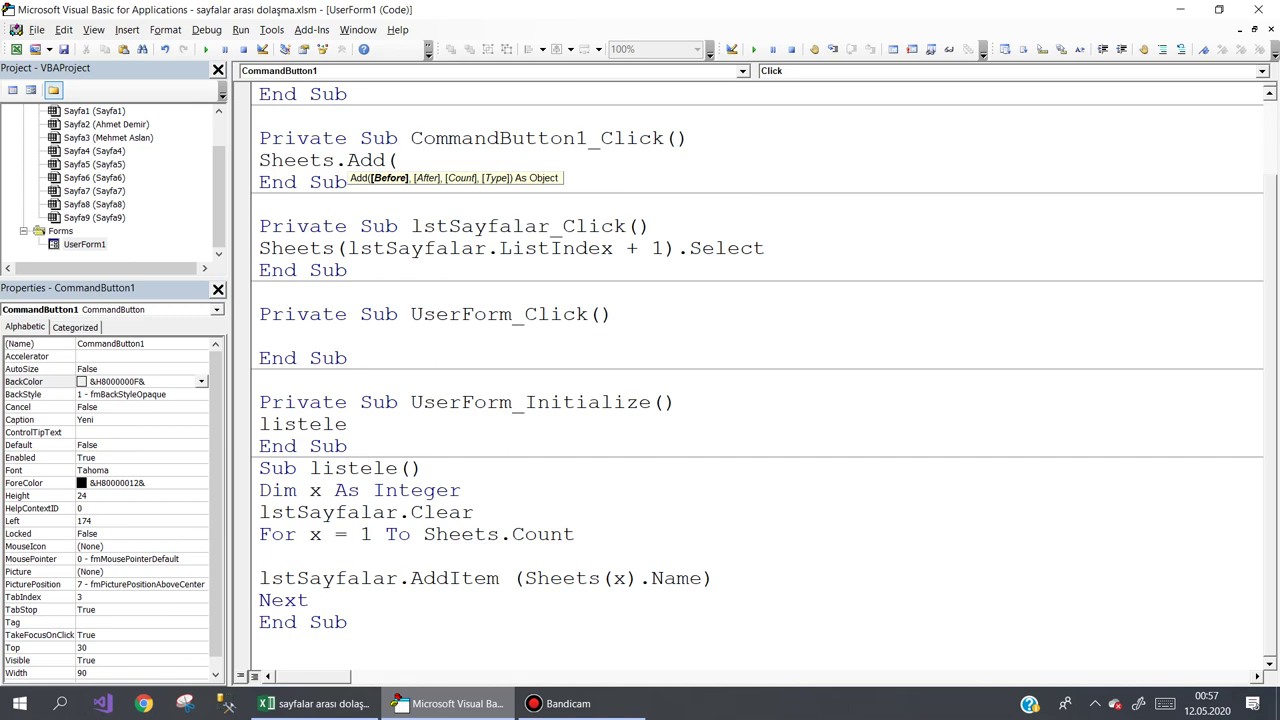
text("Deneme)
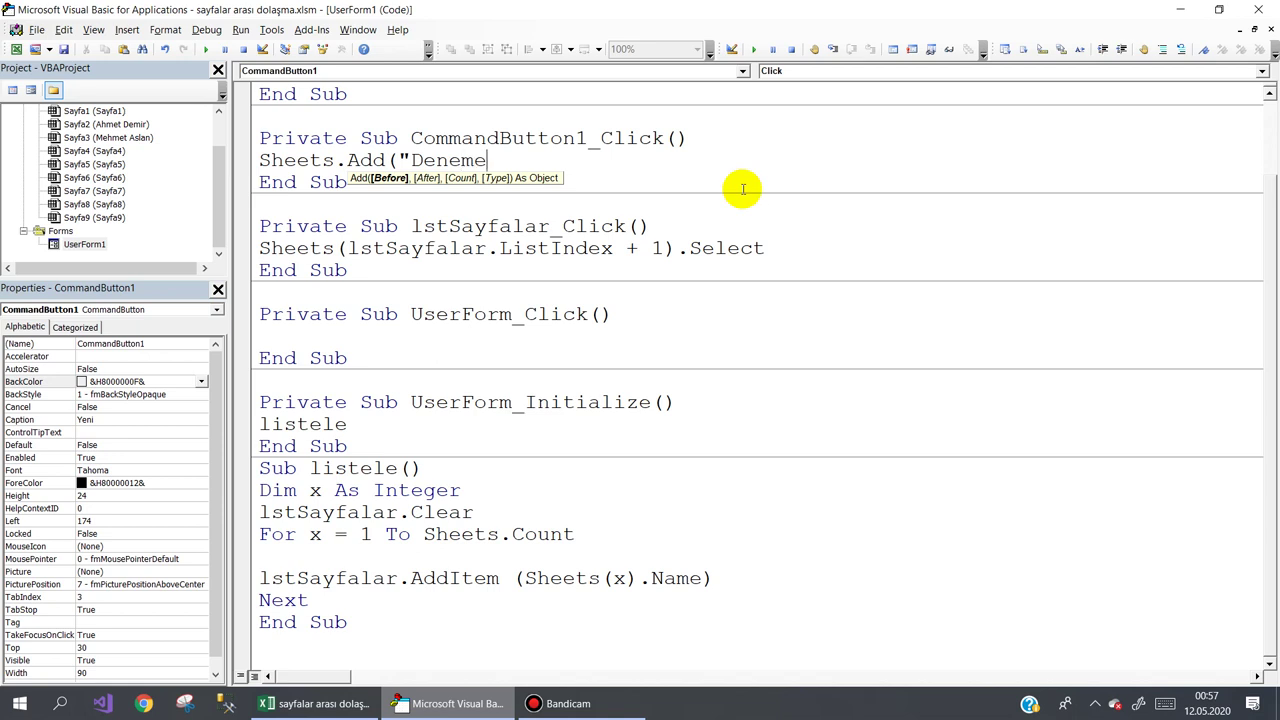
text())
key(Return)
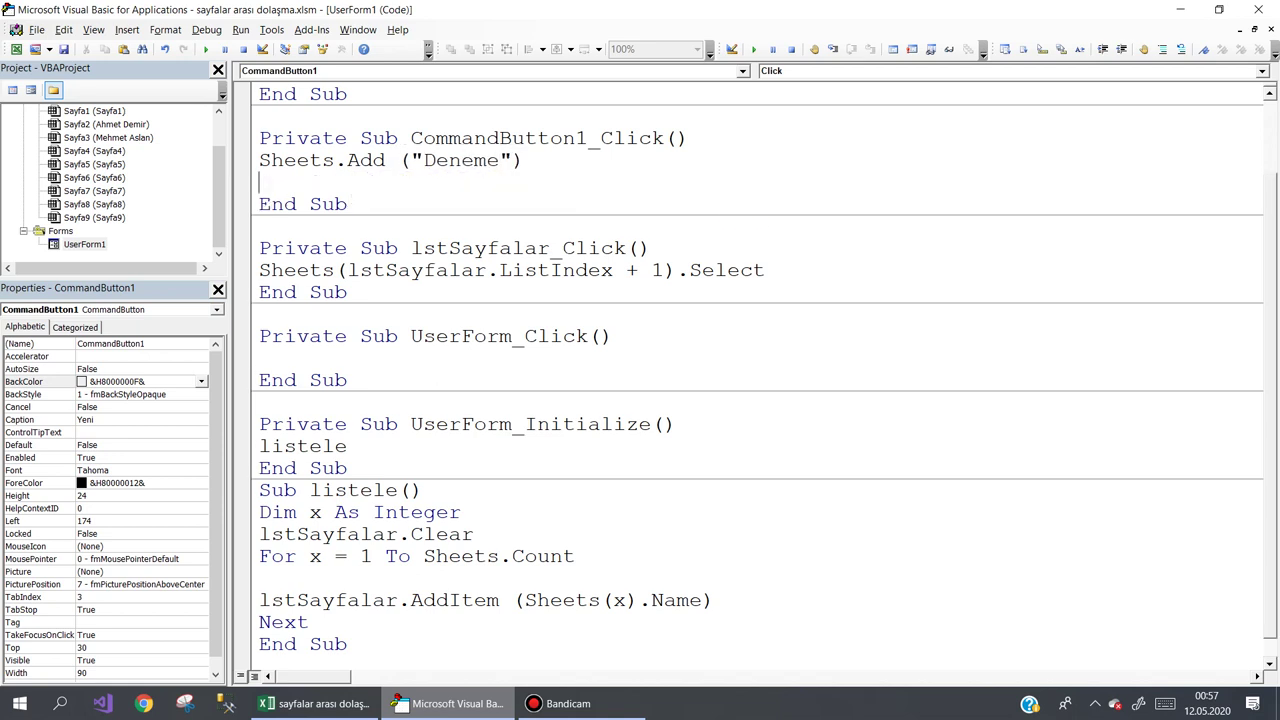
Run the form from Sayfa1, press Yeni, and debug the resulting run-time error 1004.
click(344, 694)
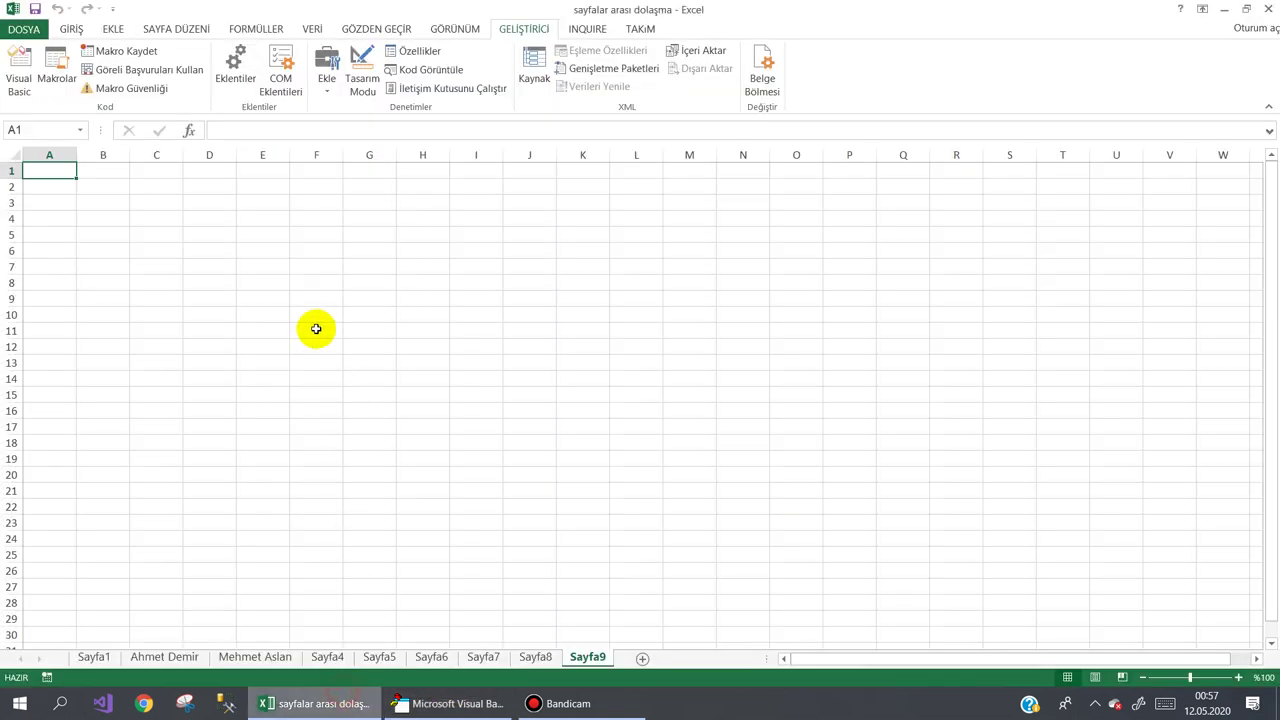
click(94, 657)
click(275, 236)
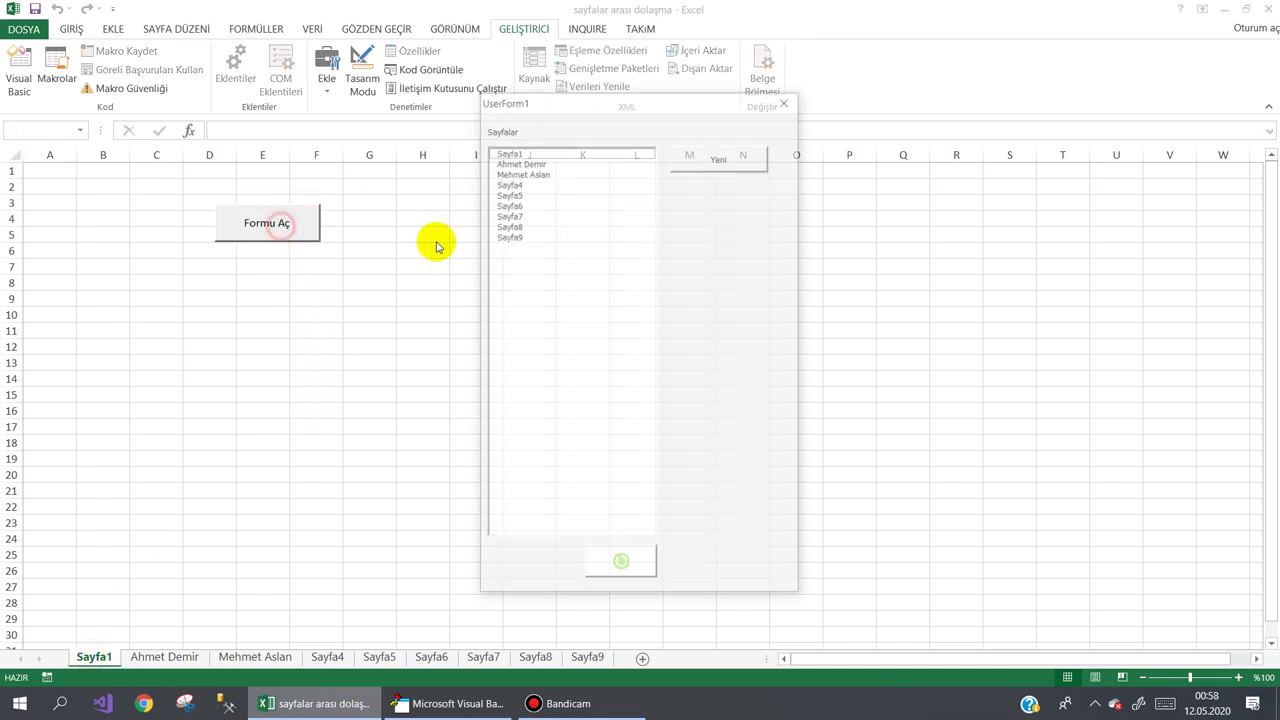
click(716, 156)
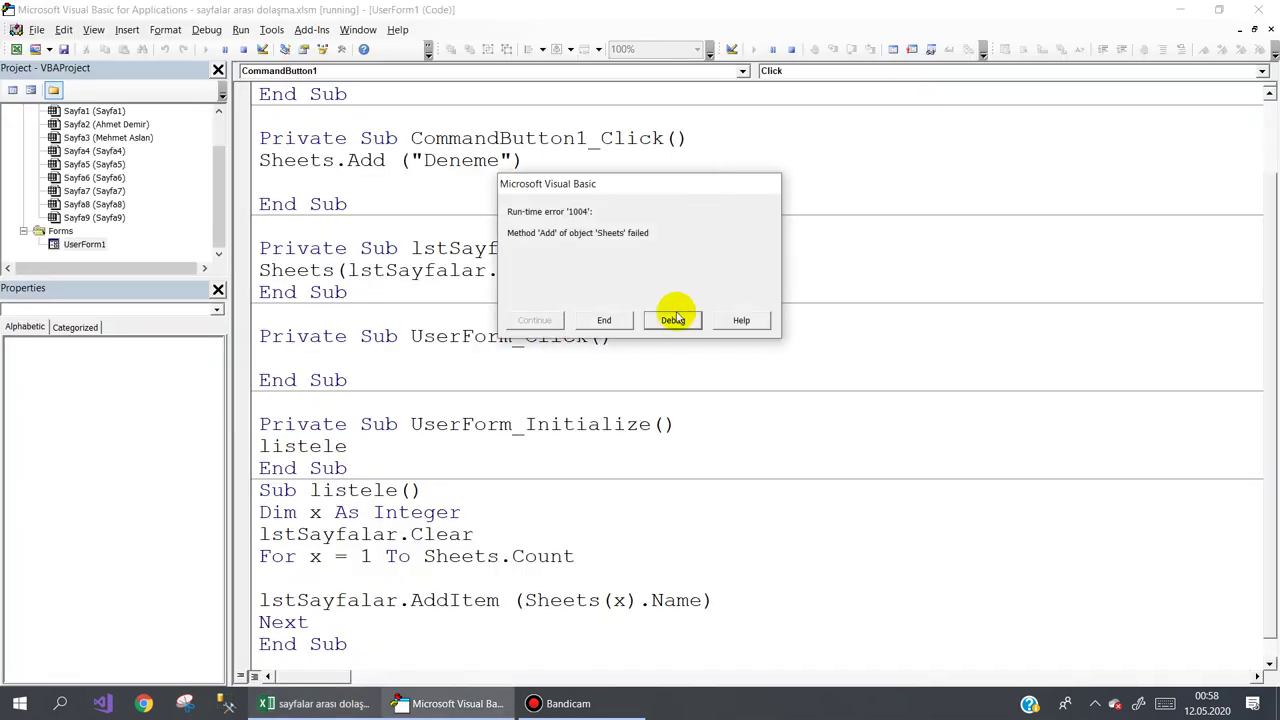
click(672, 320)
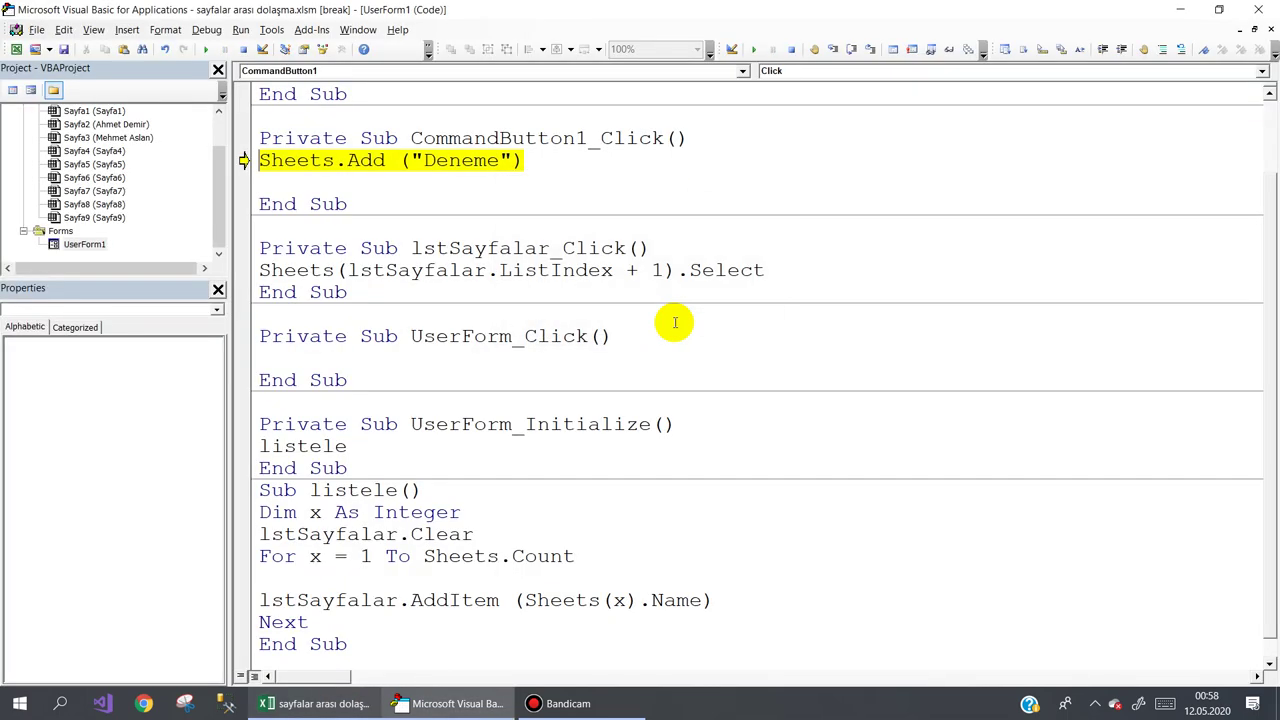
Change the line to Sheets.Add "Deneme", rerun it, and end the repeated error.
click(410, 162)
key(BackSpace)
click(500, 160)
key(BackSpace)
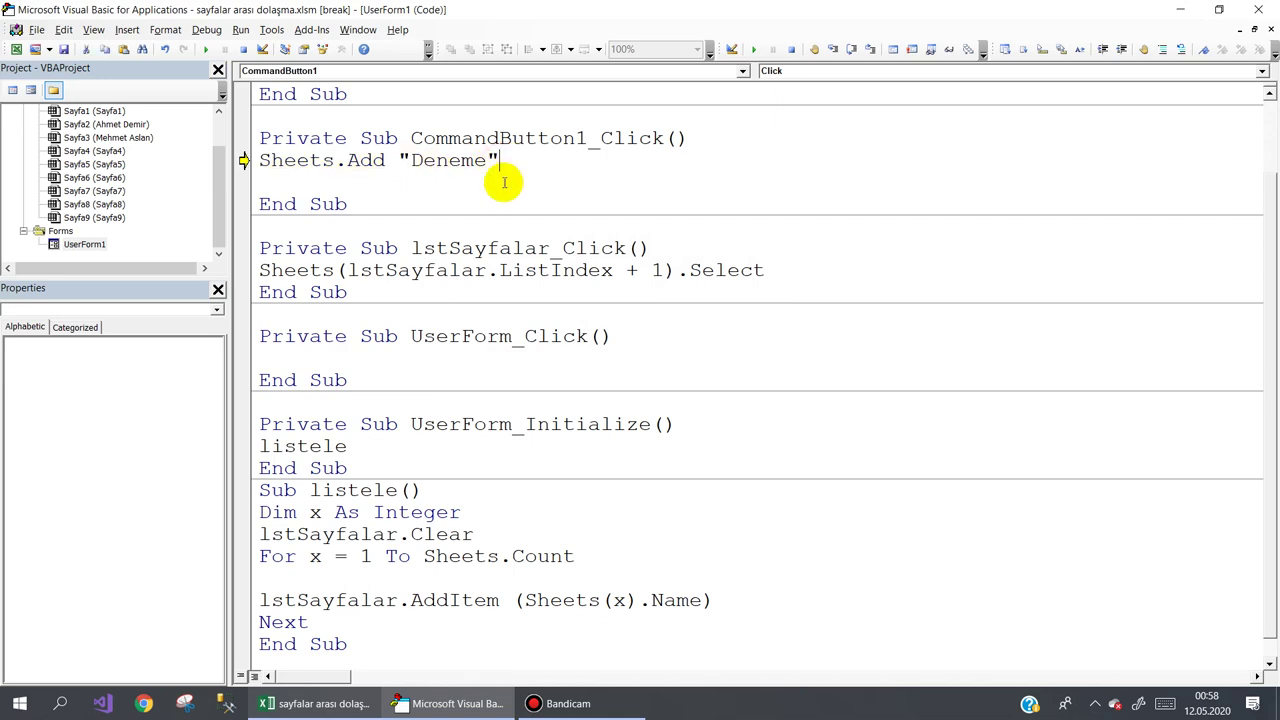
click(206, 50)
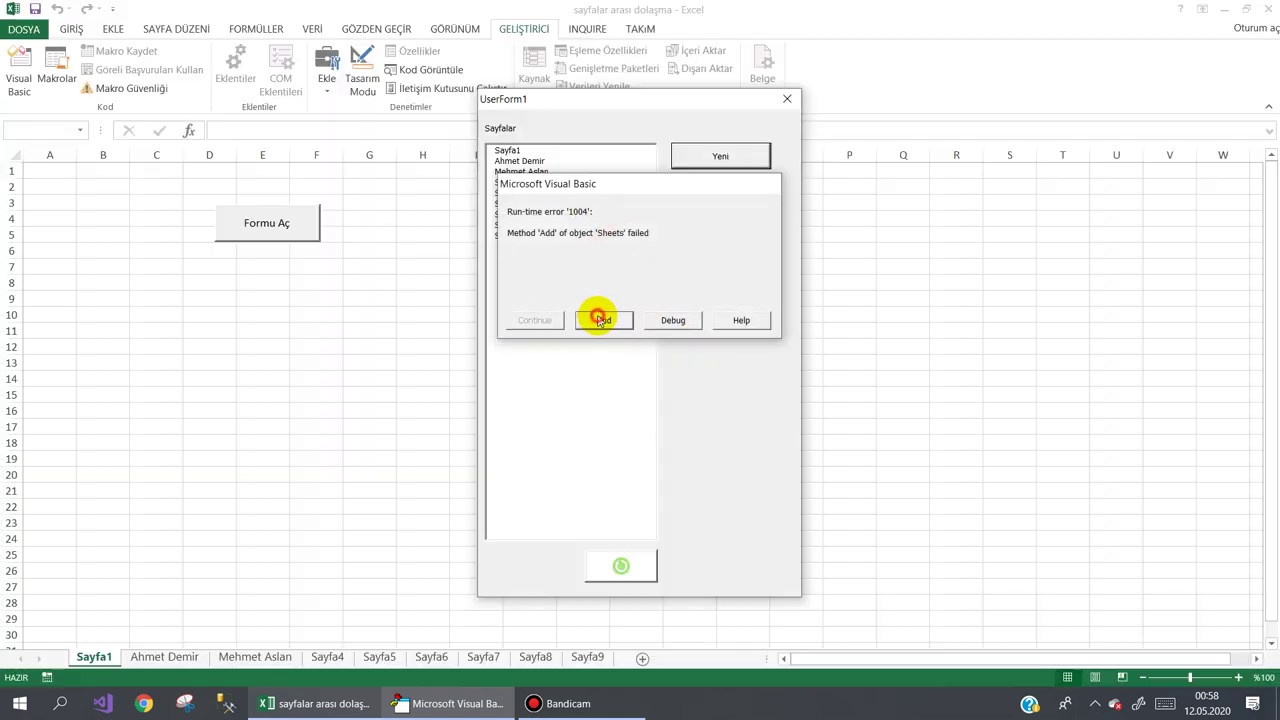
click(604, 320)
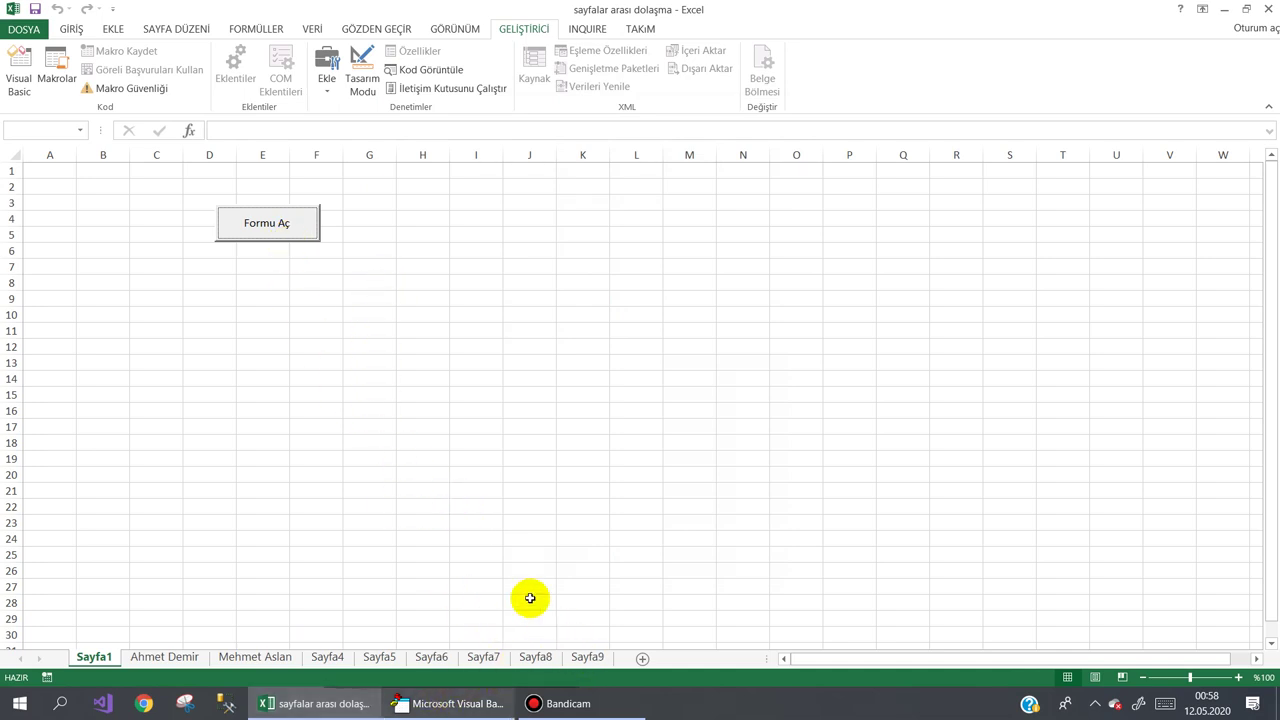
Record macro Makro1 while adding sheet Sayfa10, then stop recording and return to the VBA editor.
click(447, 285)
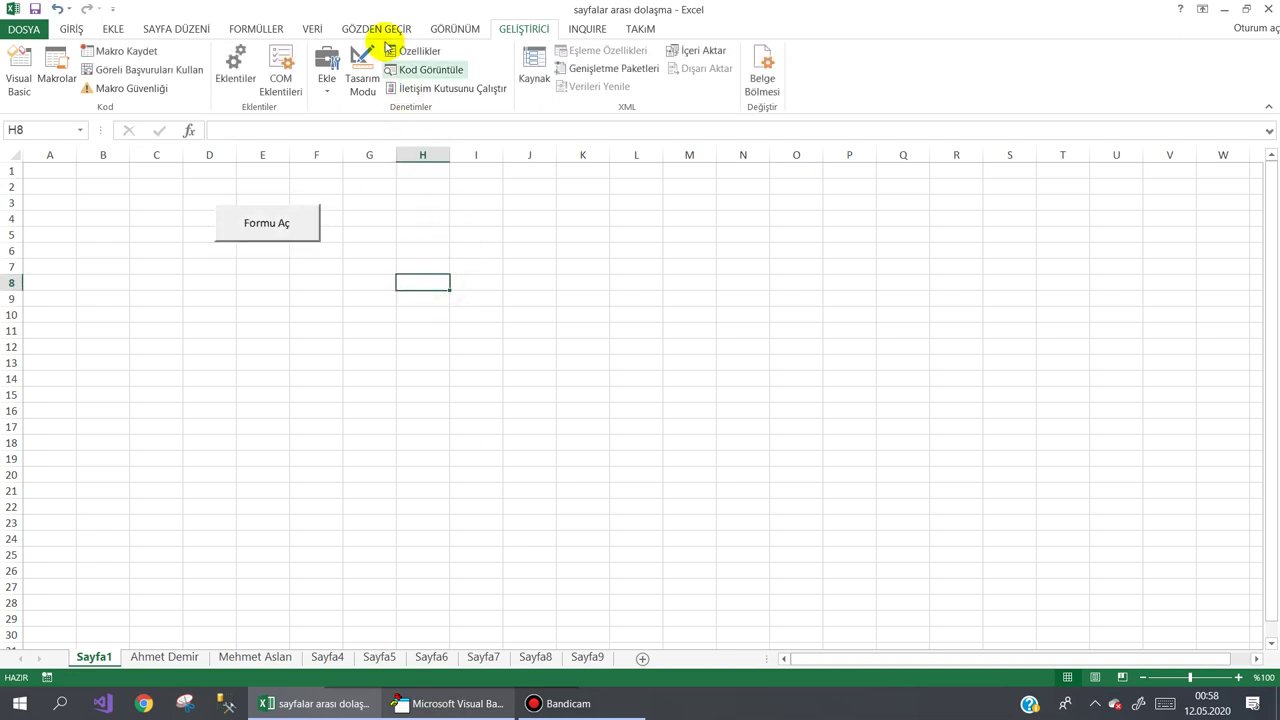
click(117, 51)
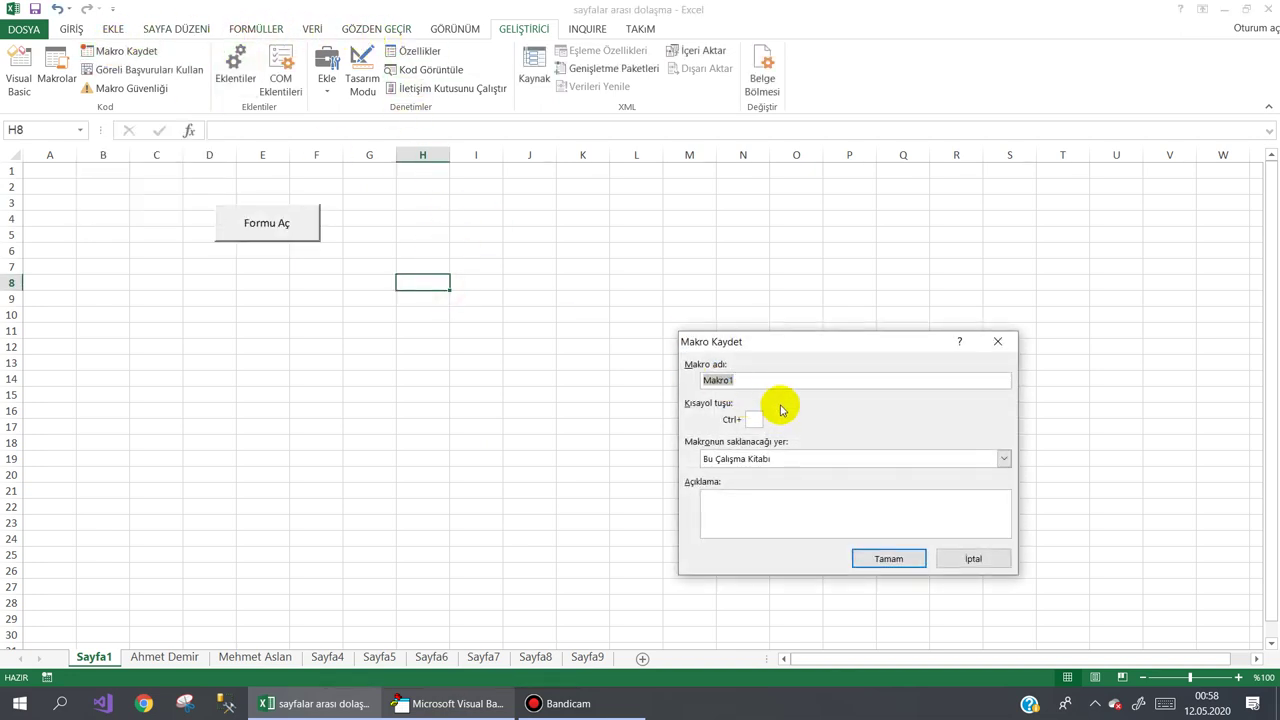
click(866, 557)
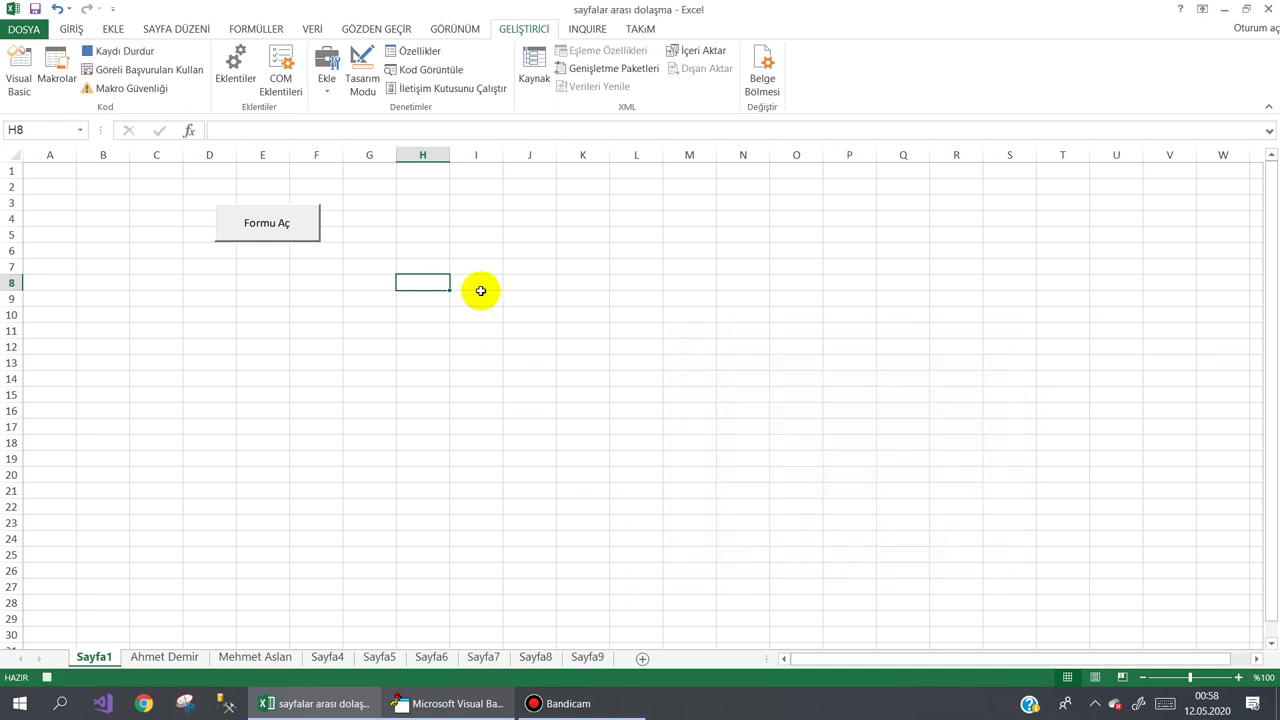
click(643, 659)
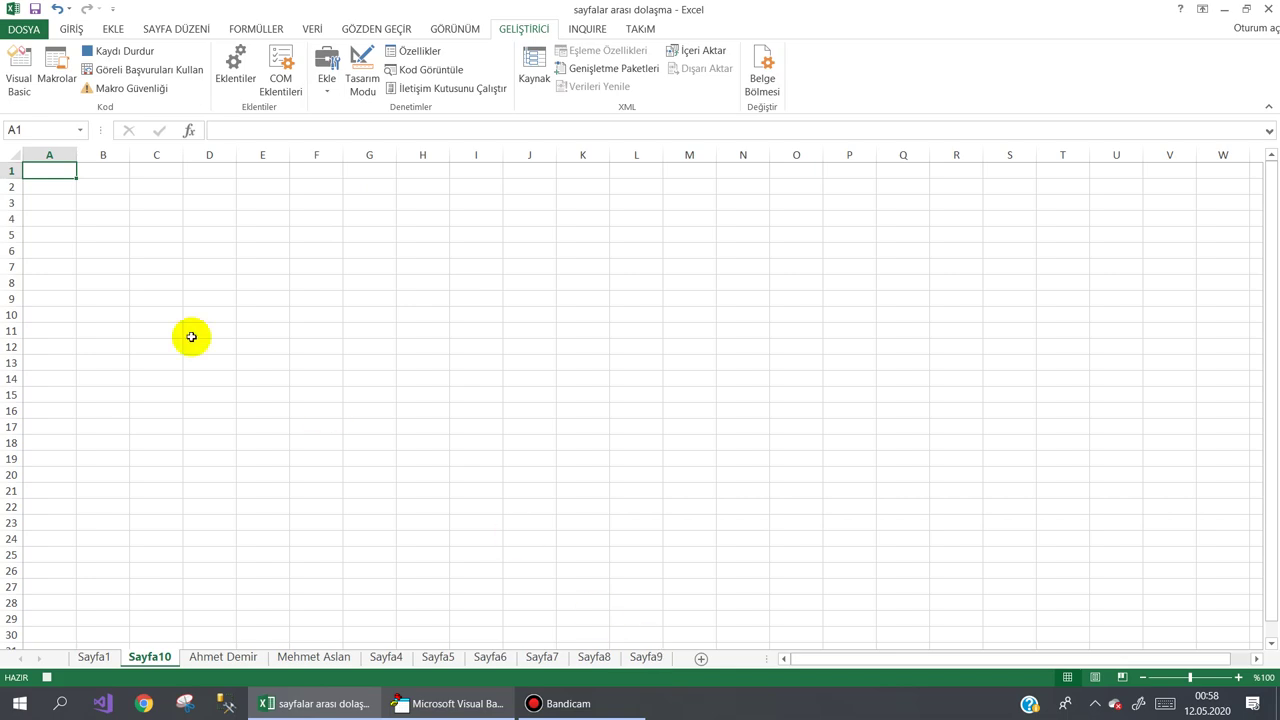
click(108, 50)
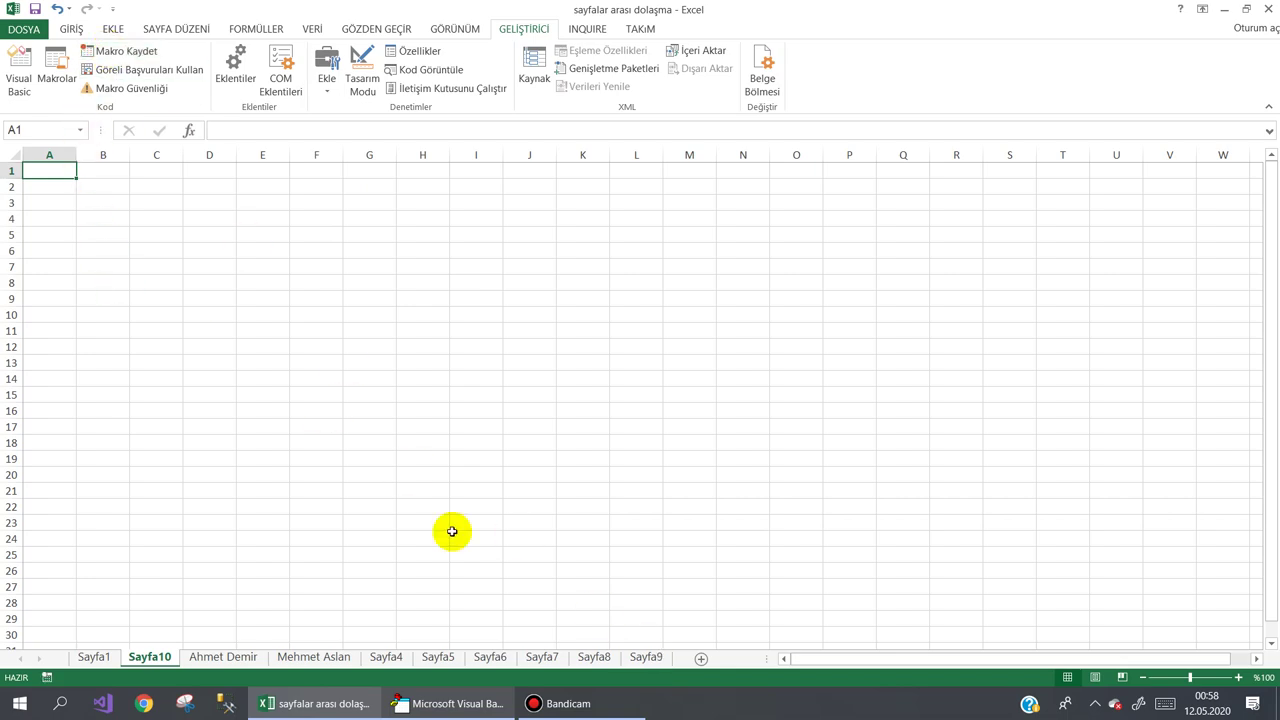
click(451, 703)
Open Module1 and clear the recorded Makro1 macro, keeping its After:=ActiveSheet argument.
drag(218, 198, 219, 206)
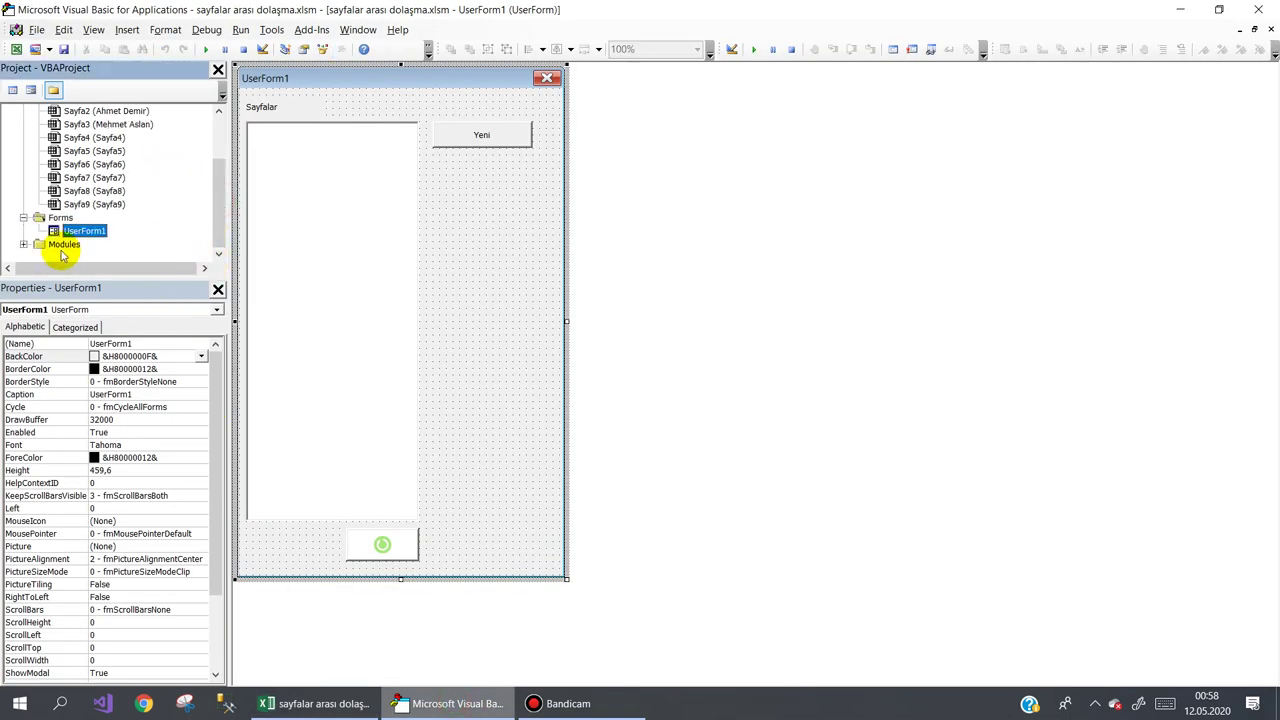
click(23, 244)
double_click(76, 246)
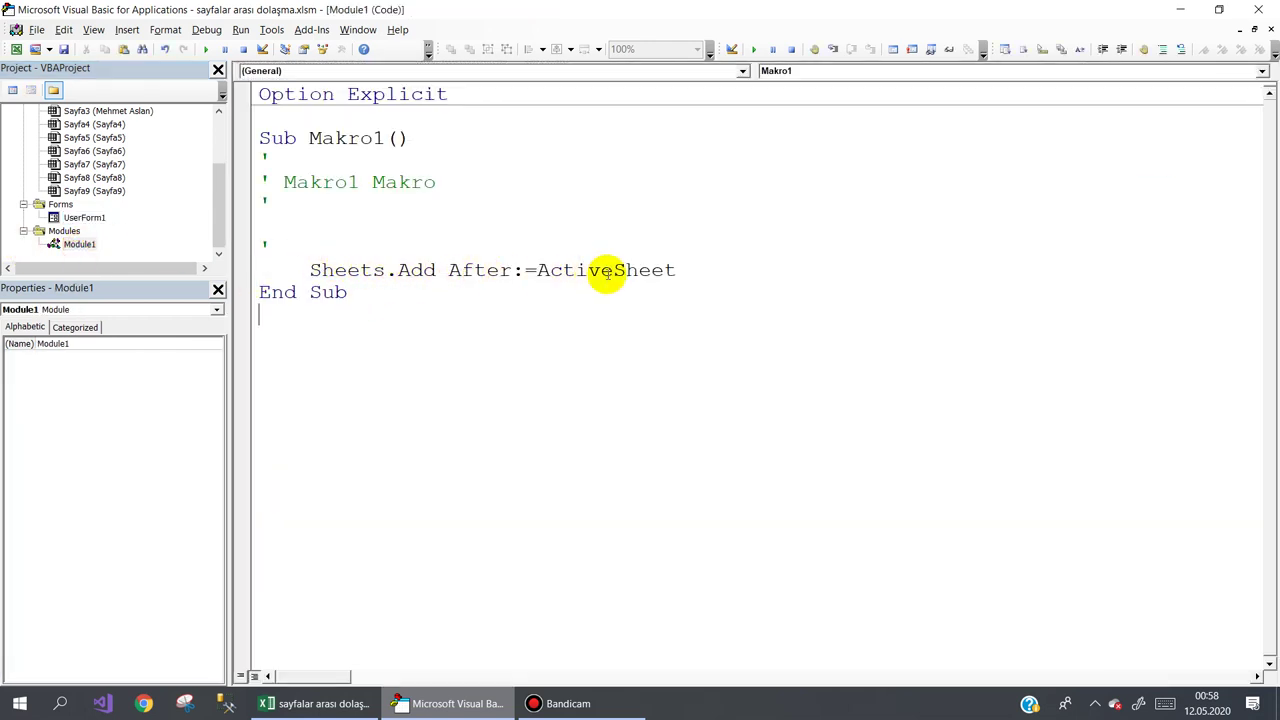
mouse_move(678, 270)
mouse_down()
mouse_move(313, 270)
mouse_move(240, 136)
mouse_up()
key(Delete)
key(Delete)
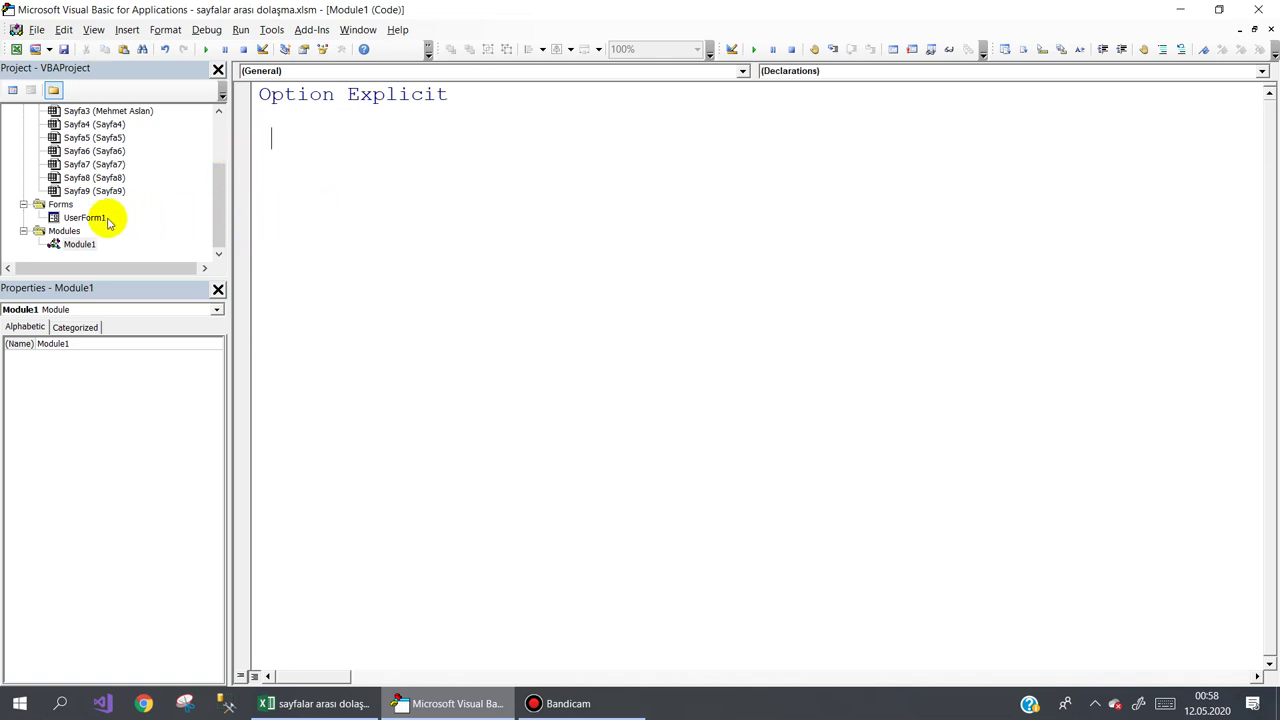
click(88, 218)
Open the Yeni button's CommandButton1_Click code and select its Sheets.Add "Deneme" line.
double_click(90, 222)
double_click(500, 132)
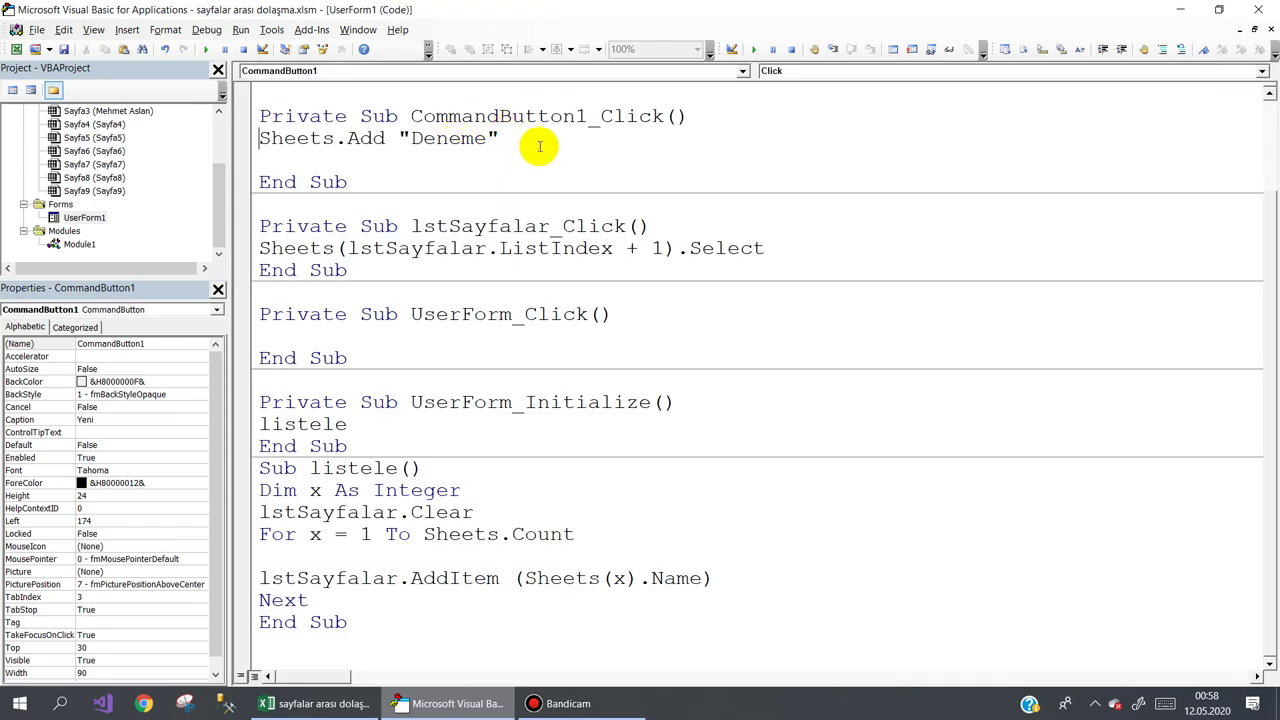
click(541, 140)
drag(476, 138, 210, 143)
Change the line to Sheets.Add After:=ActiveSheet and open the sheet-list form from Sayfa1.
text(Sheets.Add After:=ActiveSheet)
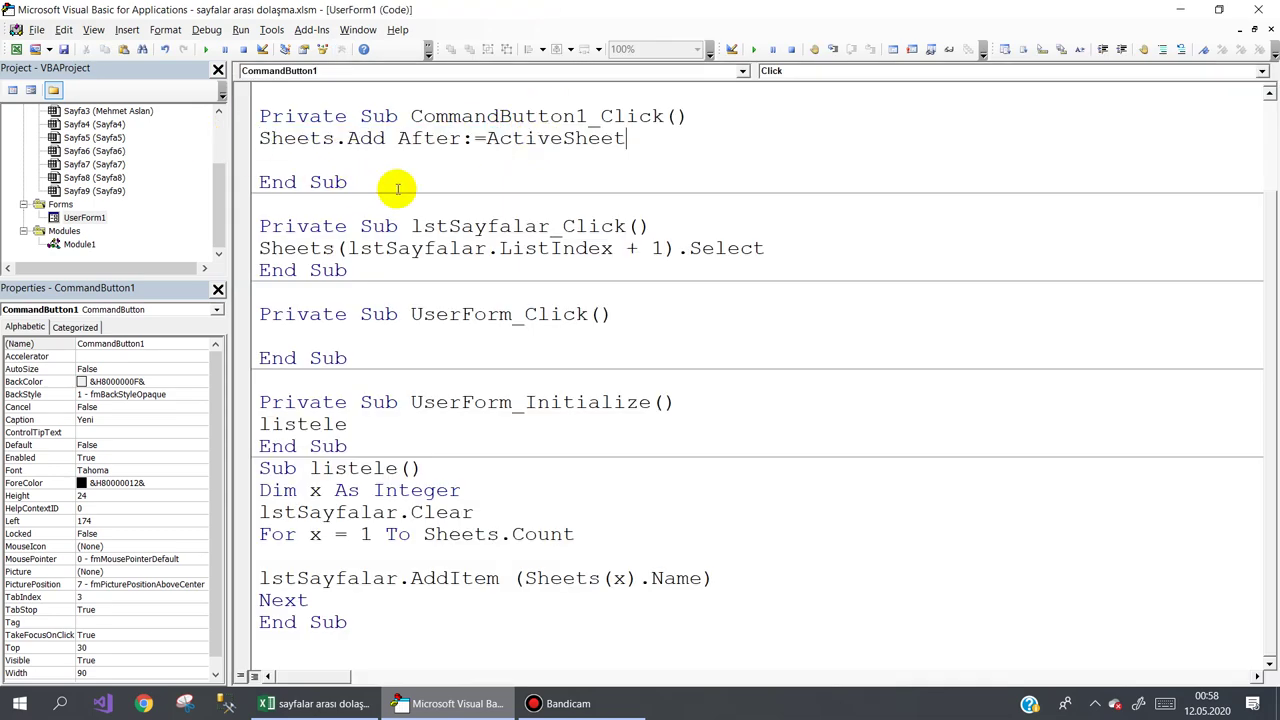
click(340, 710)
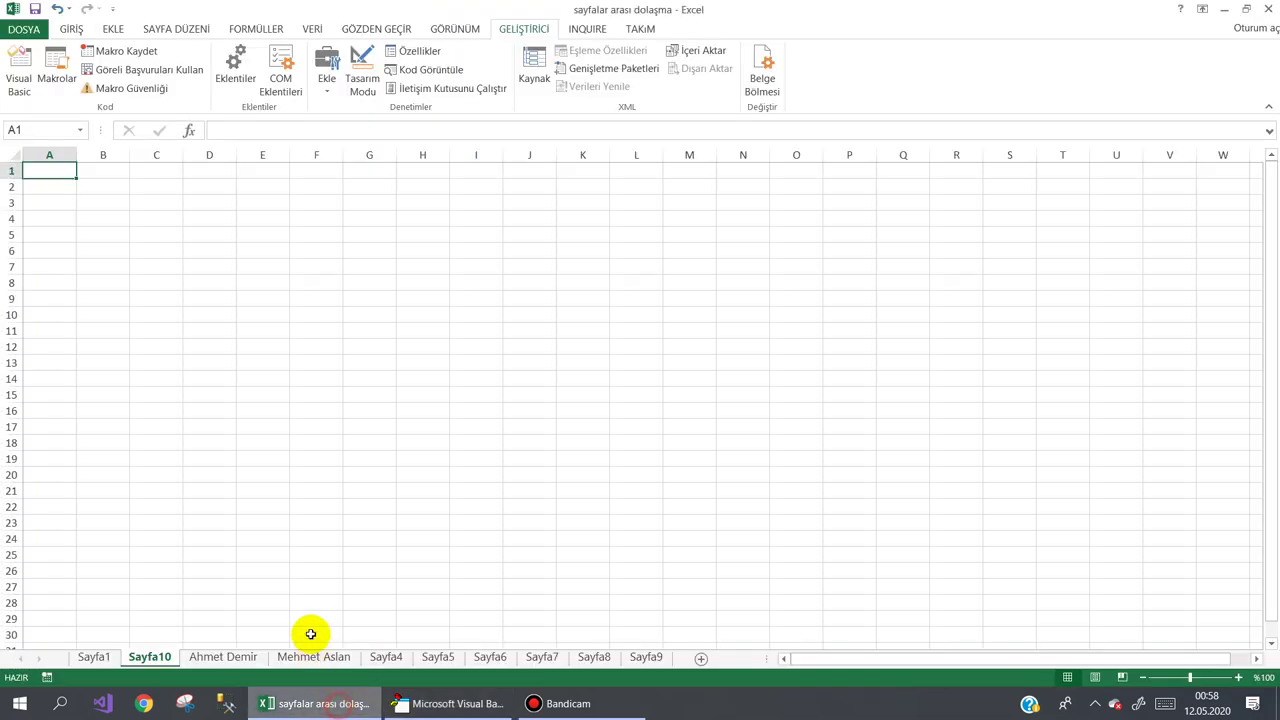
click(94, 657)
click(267, 222)
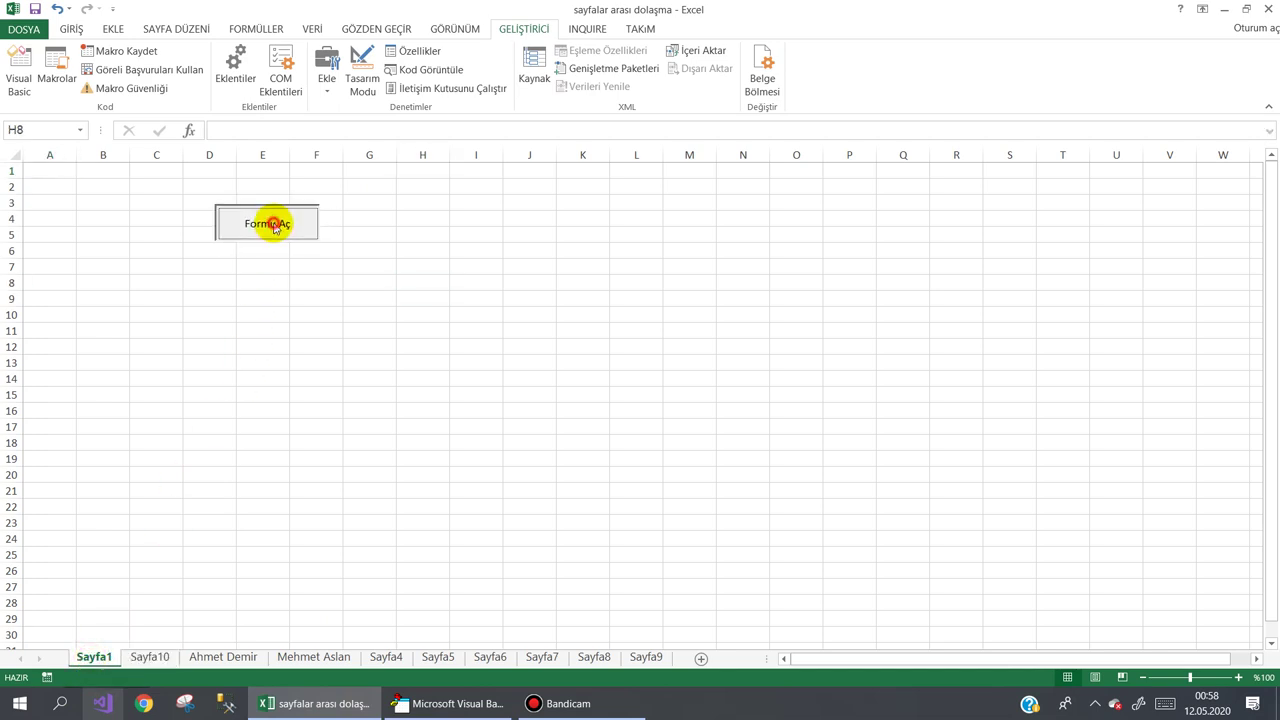
Add sheets Sayfa11 and Sayfa12 from the form, refreshing and using the list, then close it.
click(717, 158)
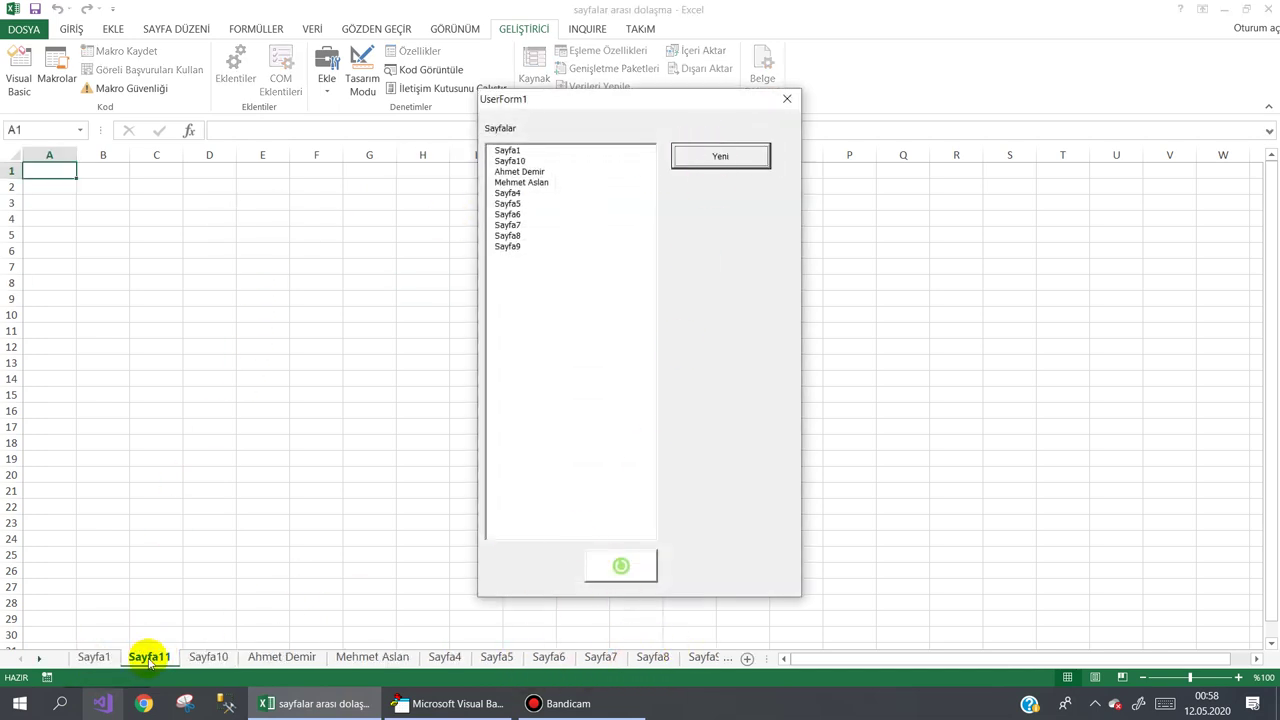
click(617, 566)
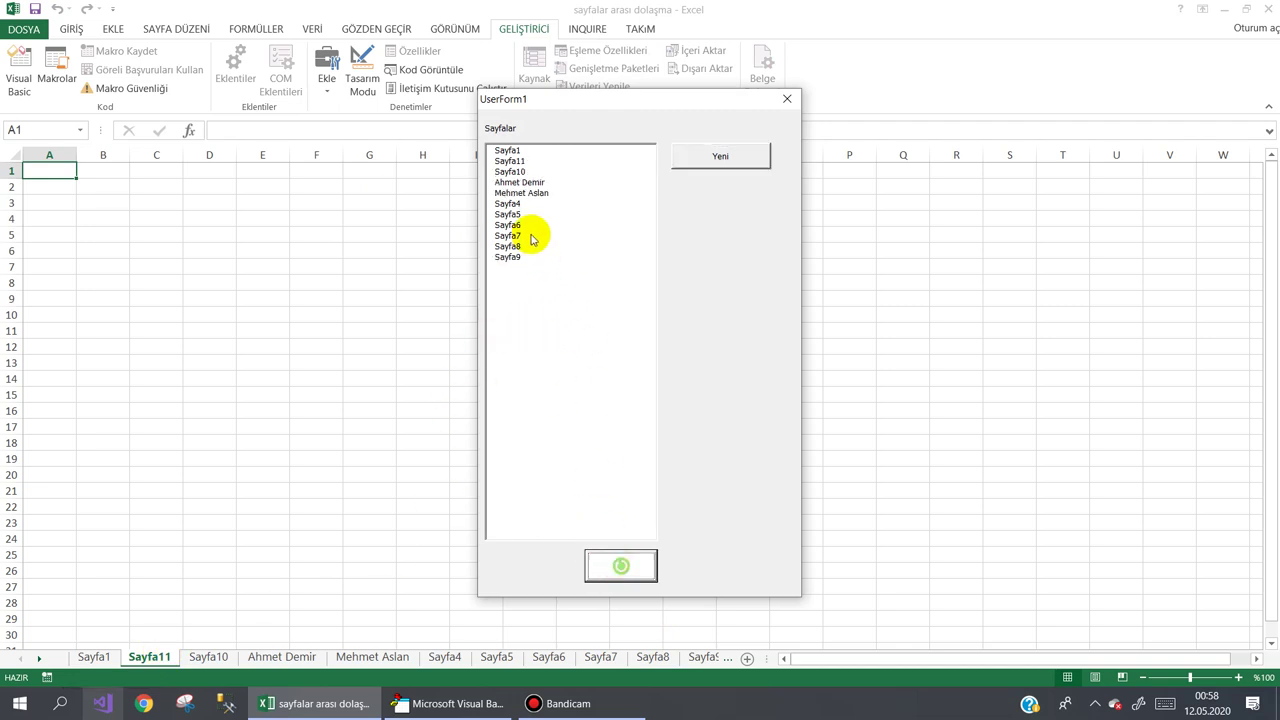
click(508, 150)
click(508, 161)
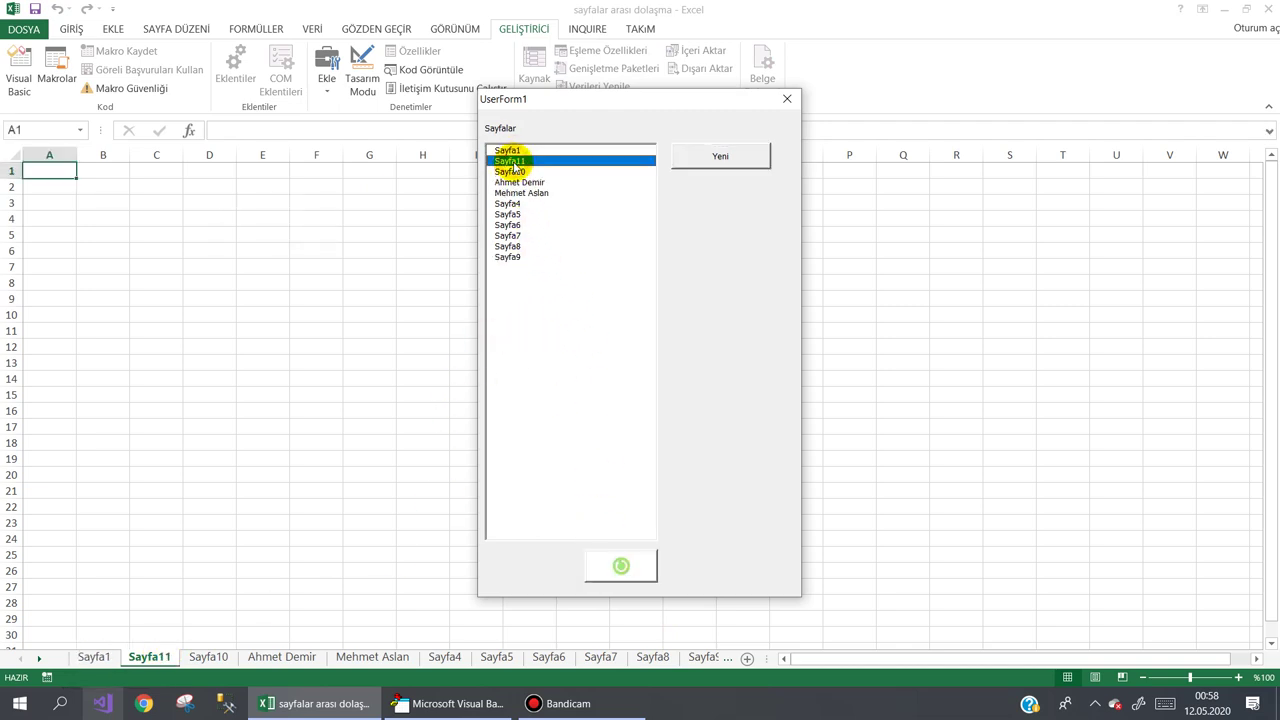
click(712, 160)
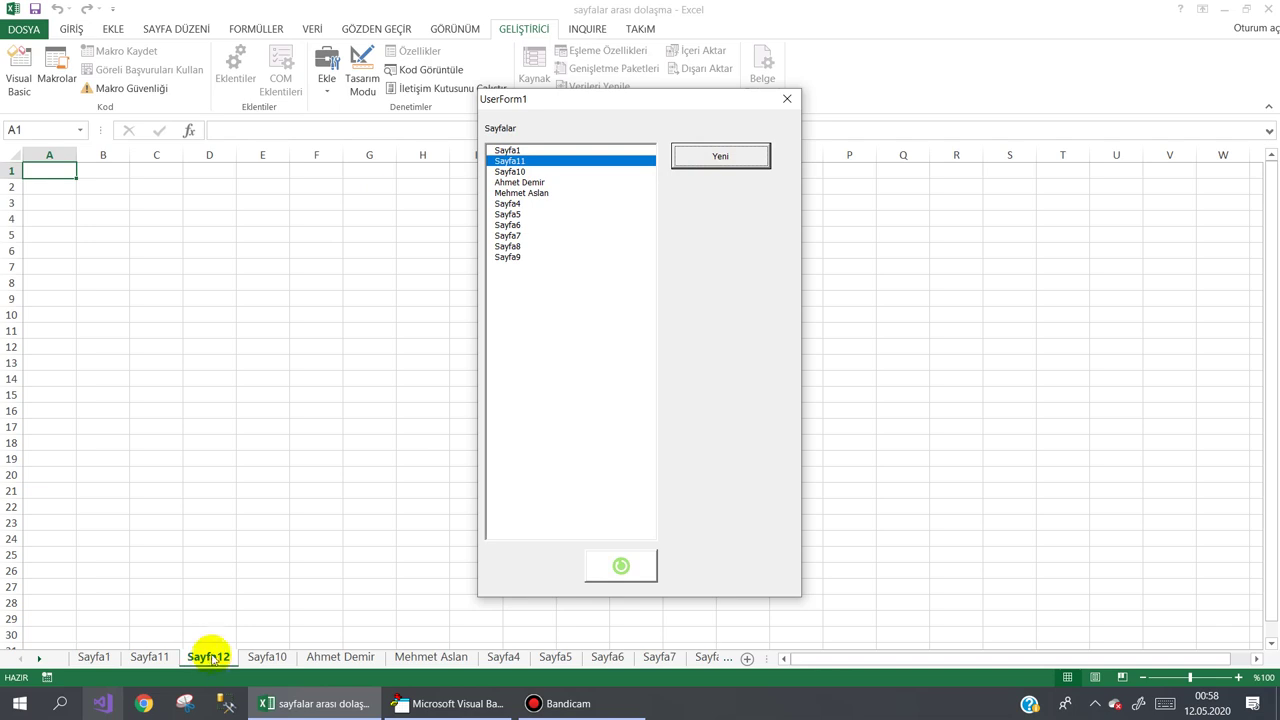
click(610, 562)
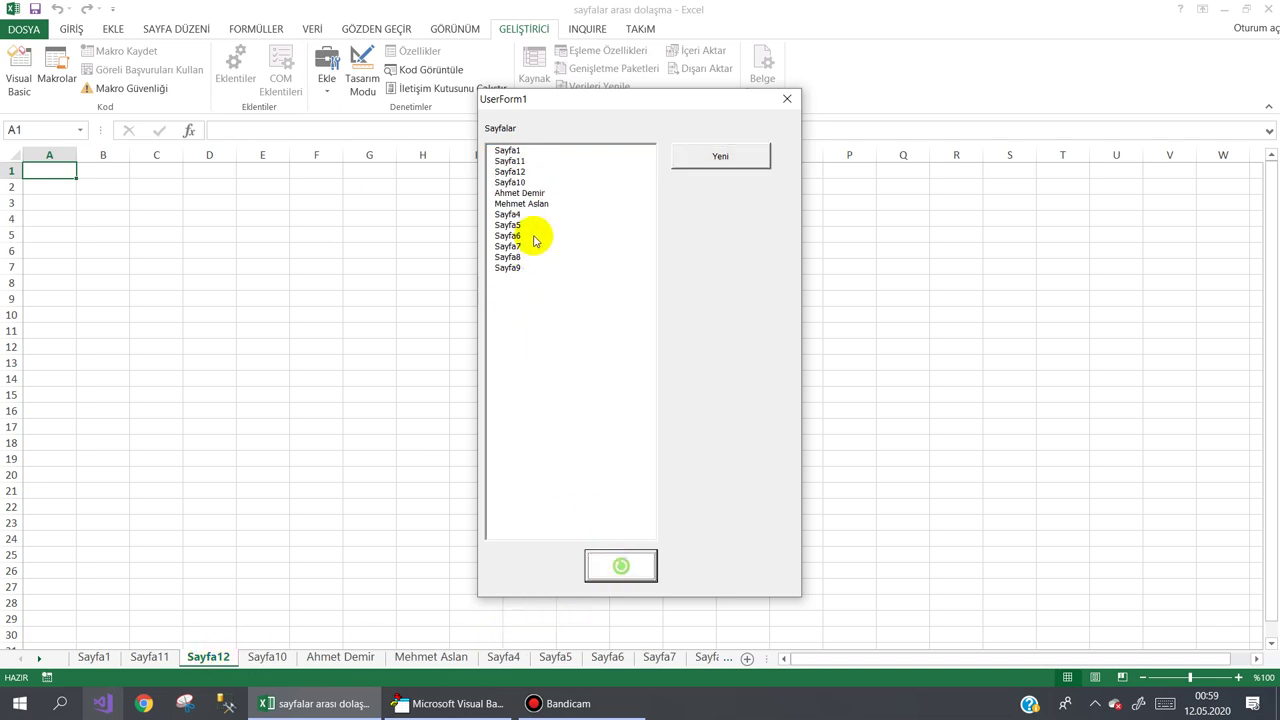
click(512, 171)
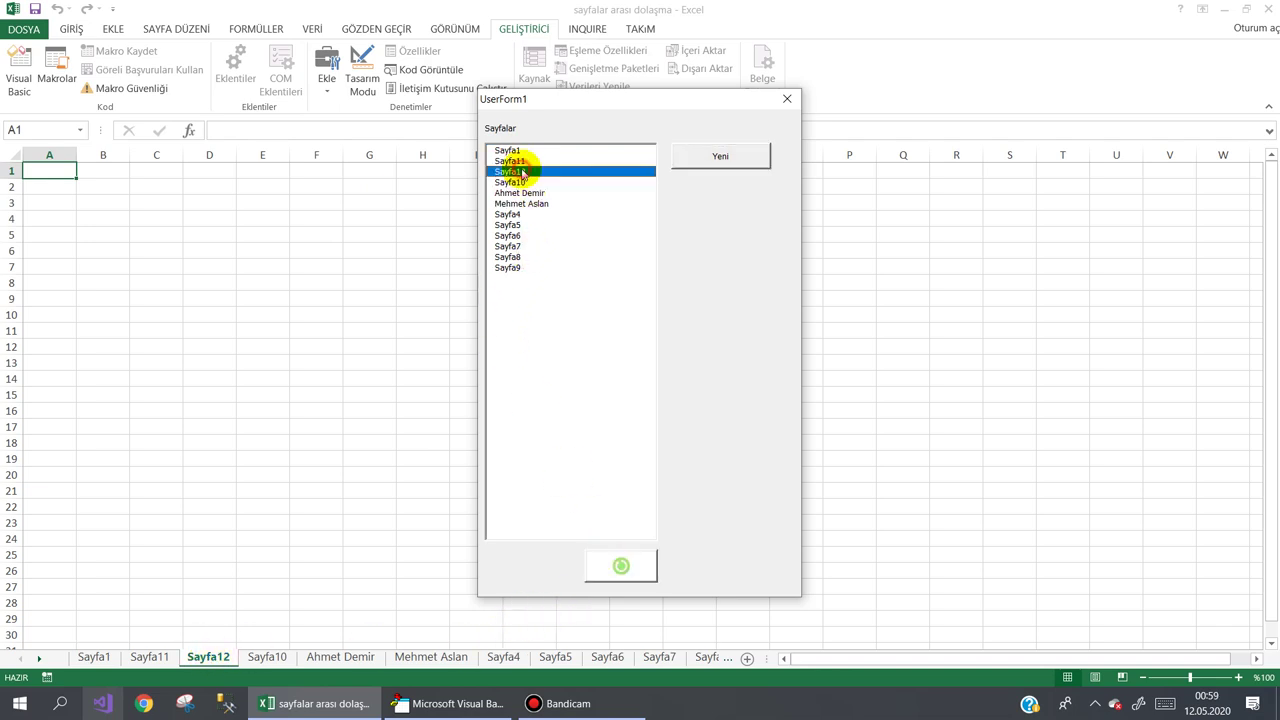
click(787, 98)
Back in VBA, place the caret below Sheets.Add in Yeni's click code.
click(400, 702)
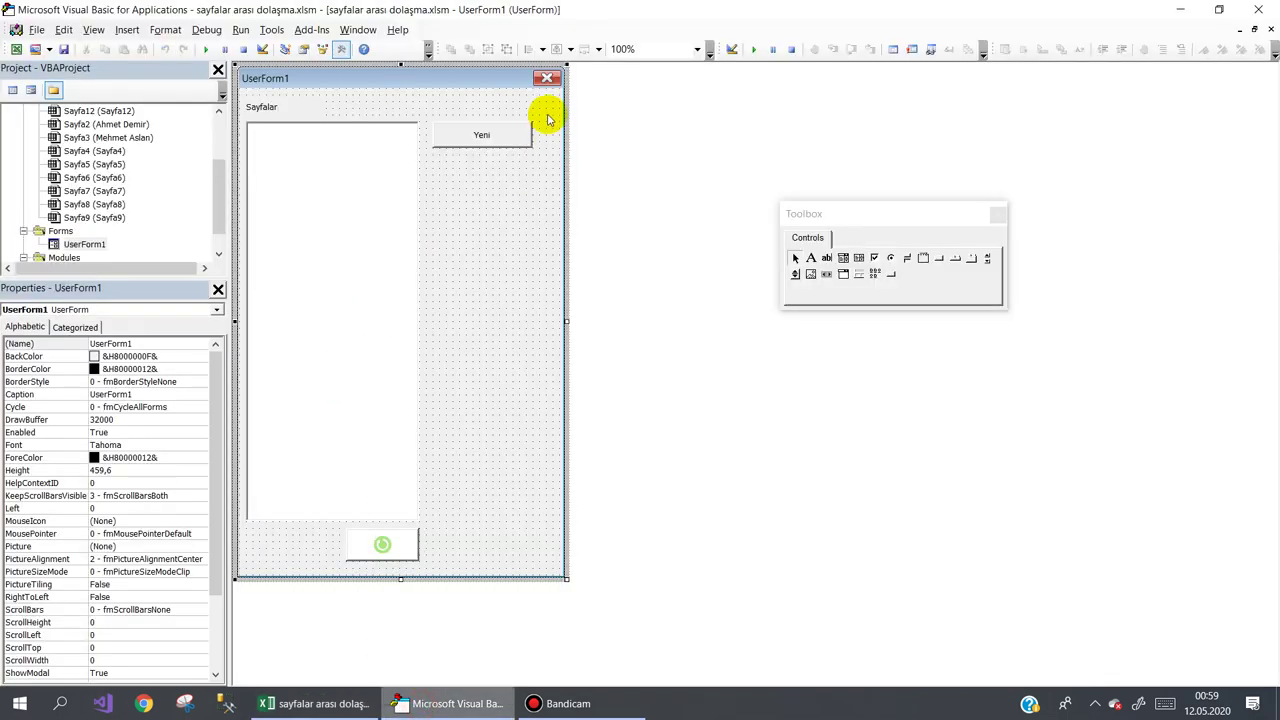
double_click(505, 132)
click(296, 160)
text(listele)
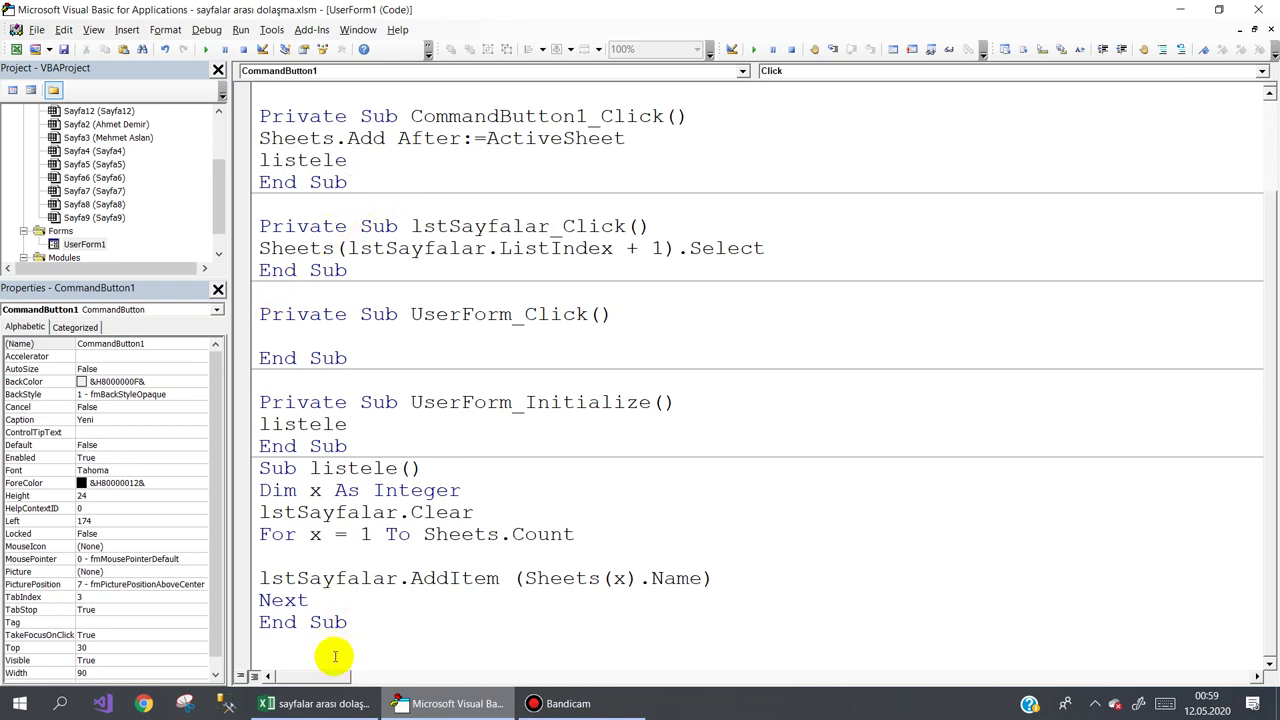
Open the form from Sayfa1 and add Sayfa13, Sayfa14 and Sayfa15, switching to each from the list.
click(305, 704)
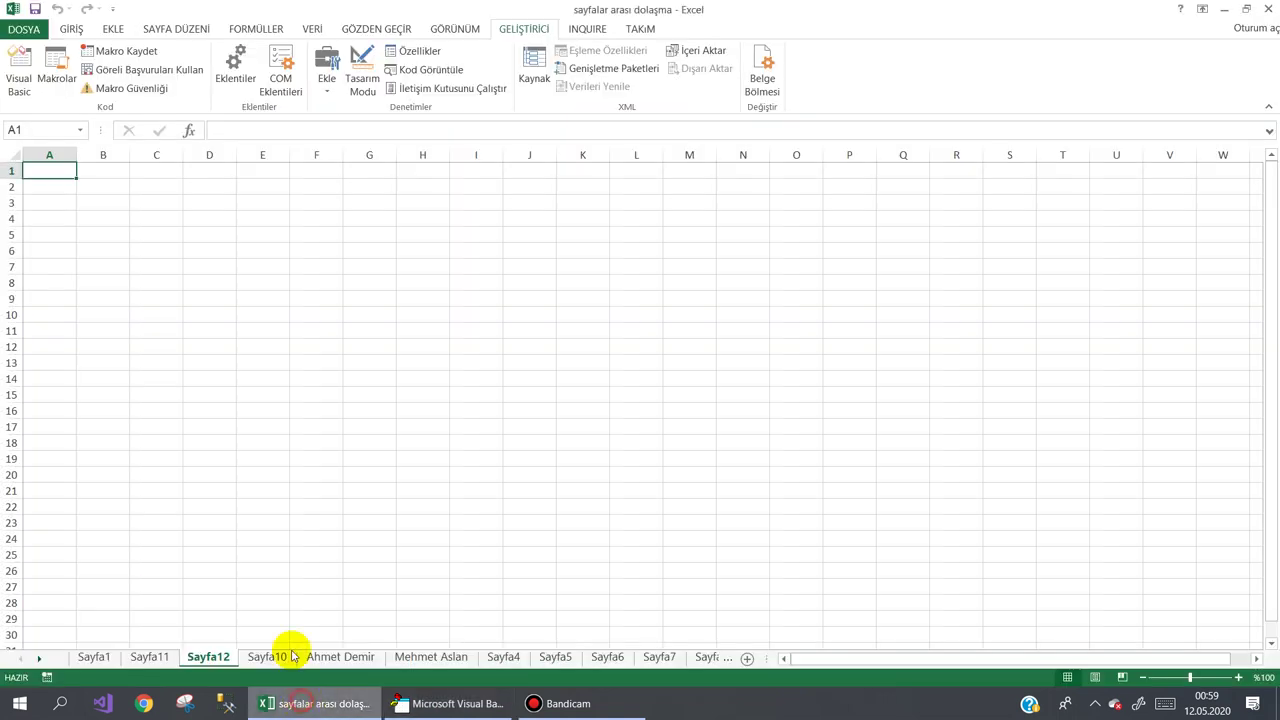
click(96, 656)
click(258, 232)
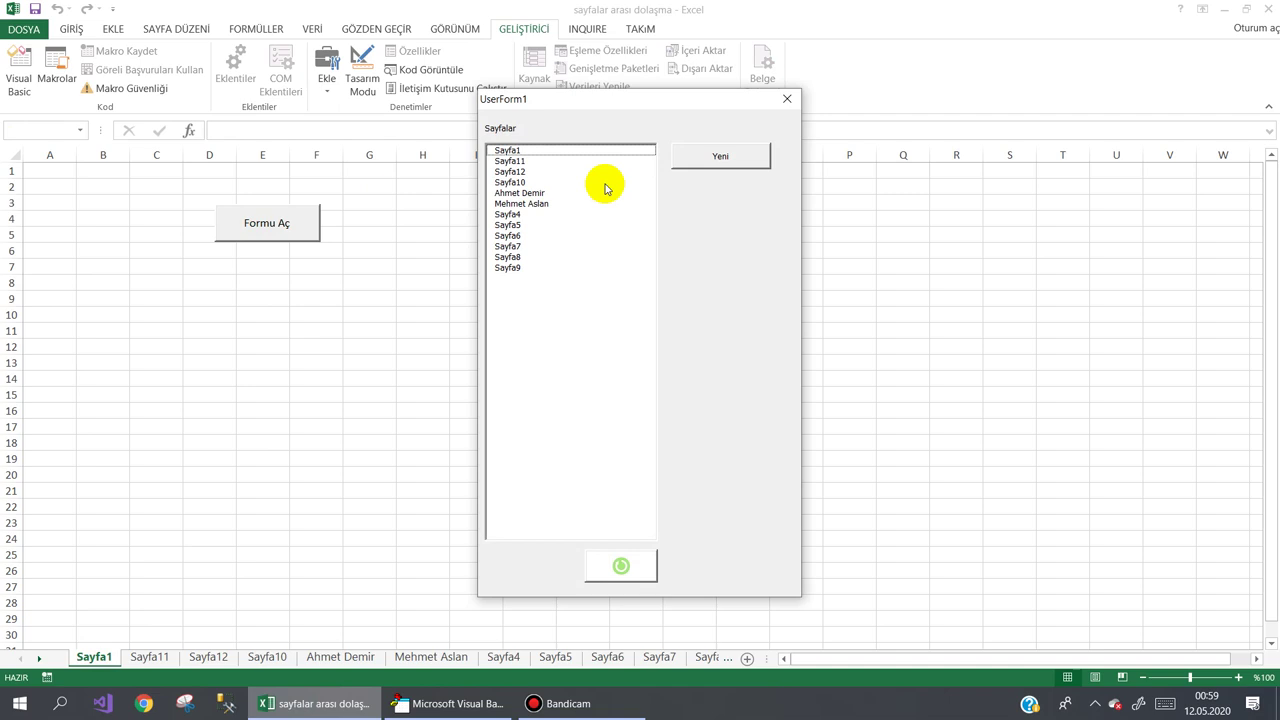
click(722, 156)
click(507, 163)
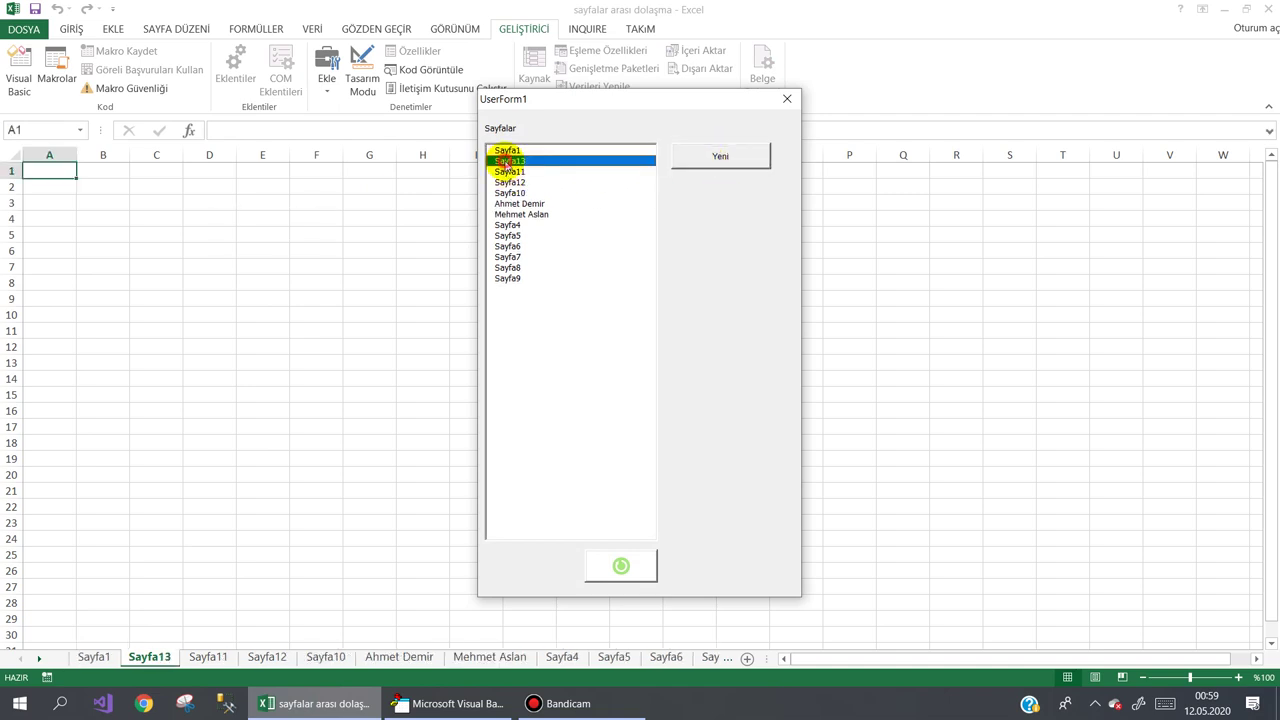
click(719, 156)
click(515, 172)
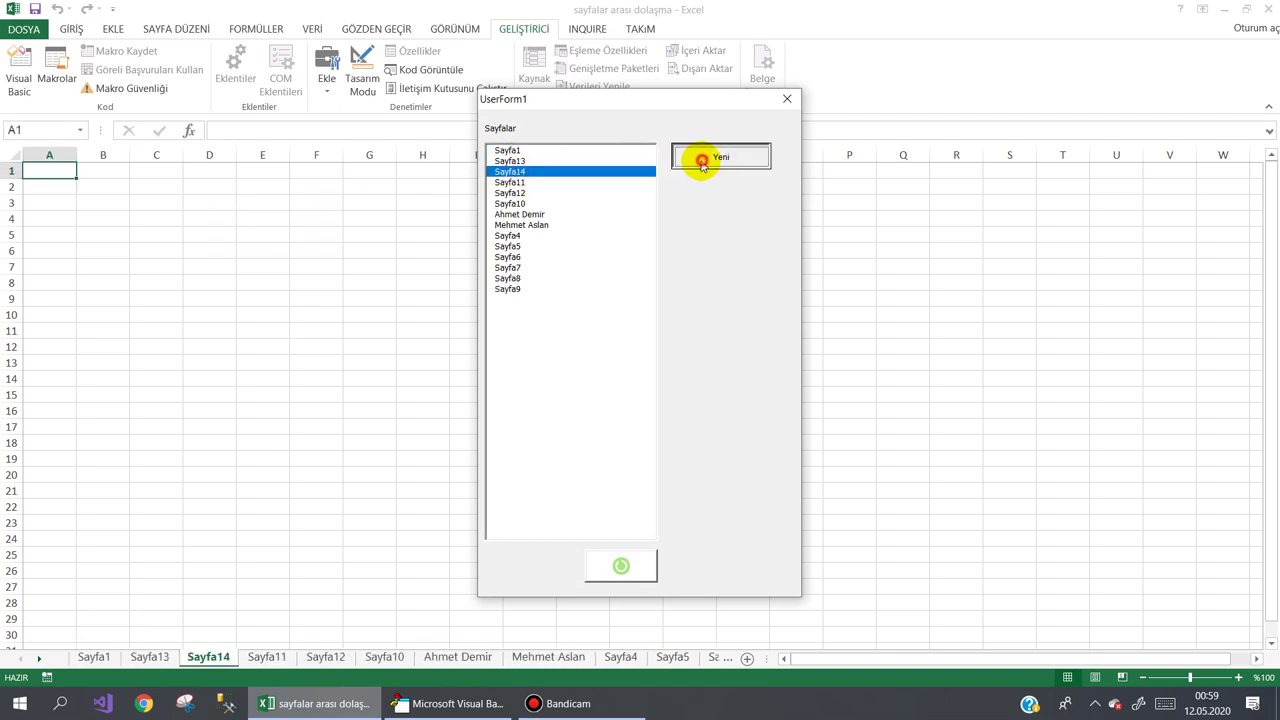
click(700, 158)
click(515, 172)
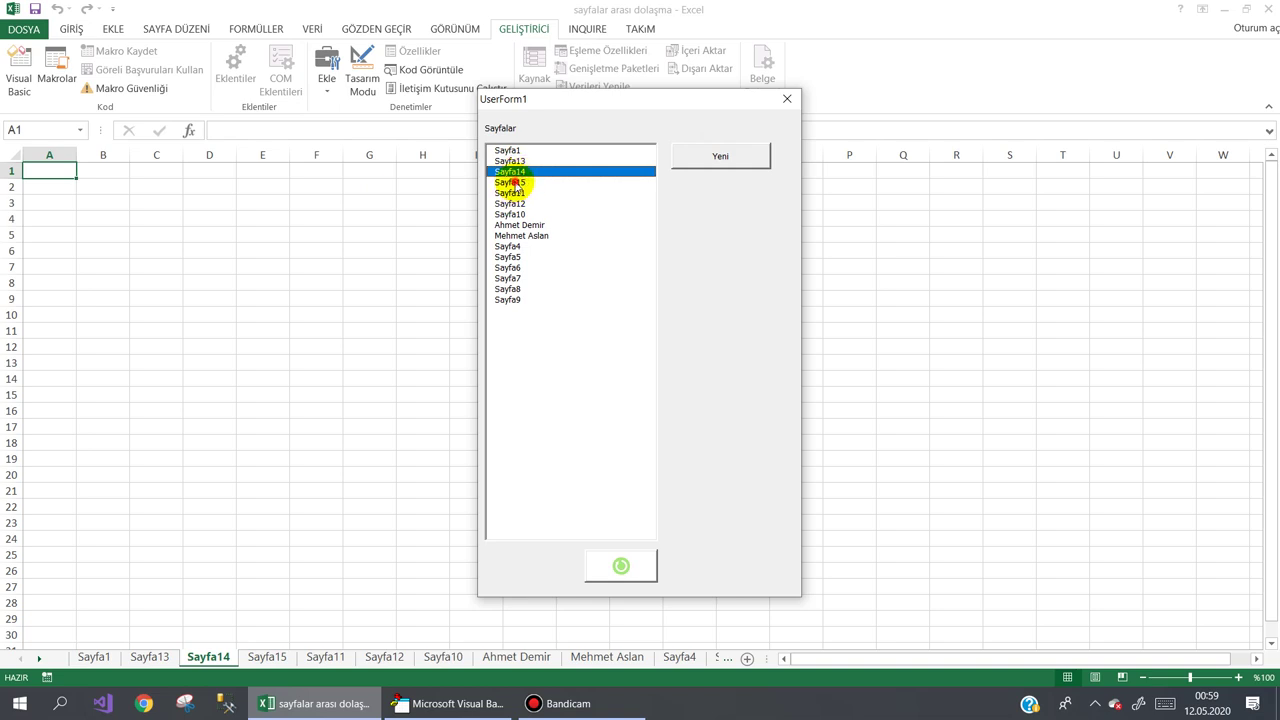
click(510, 183)
Jump between listed sheets such as Sayfa8 and Sayfa5, then back to Sayfa1.
click(515, 237)
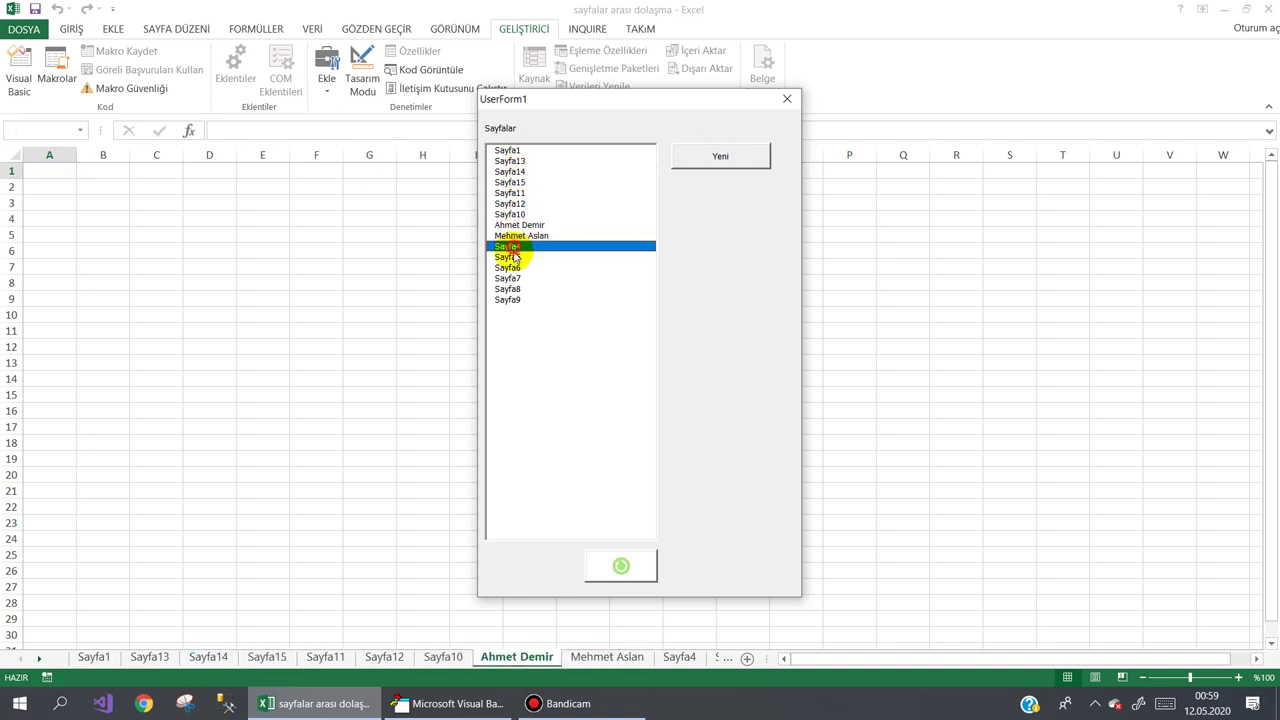
drag(519, 224, 508, 289)
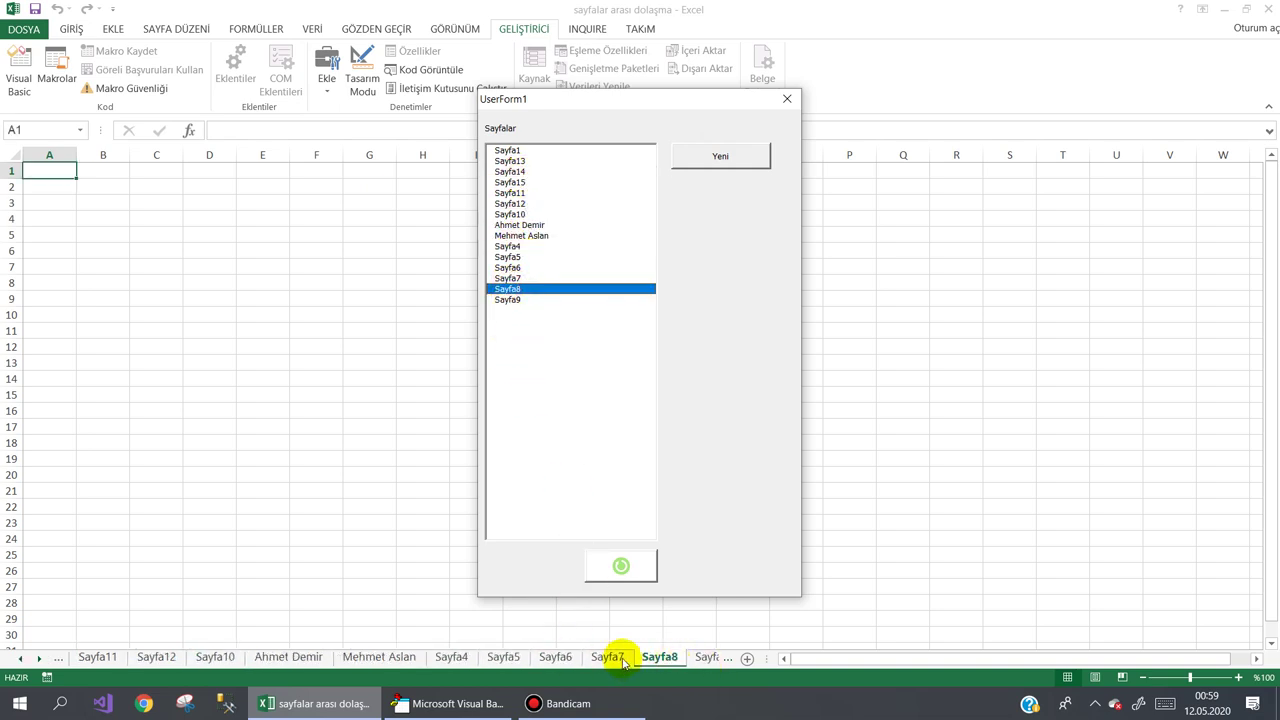
click(512, 257)
click(521, 236)
drag(519, 203, 524, 155)
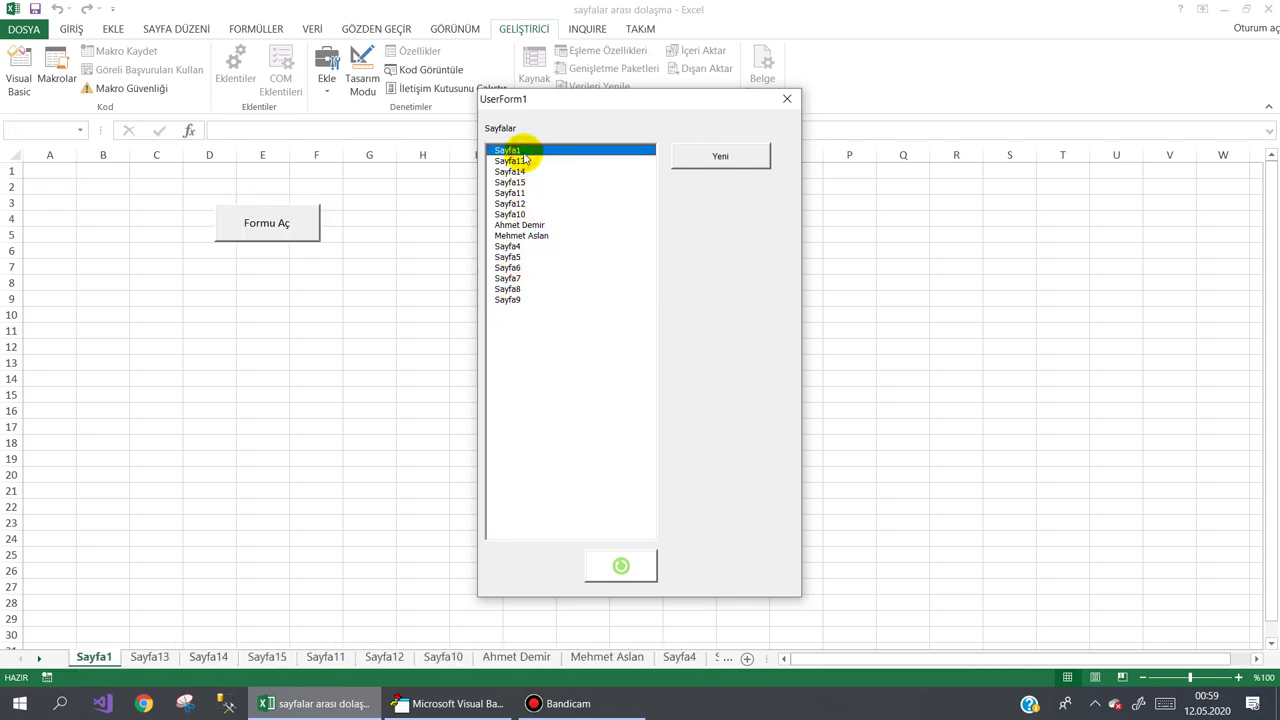
Add Sayfa16 and Sayfa17, checking Sayfa10, Sayfa4, Sayfa15 and Sayfa16 in the list, then close the form.
click(703, 158)
click(508, 224)
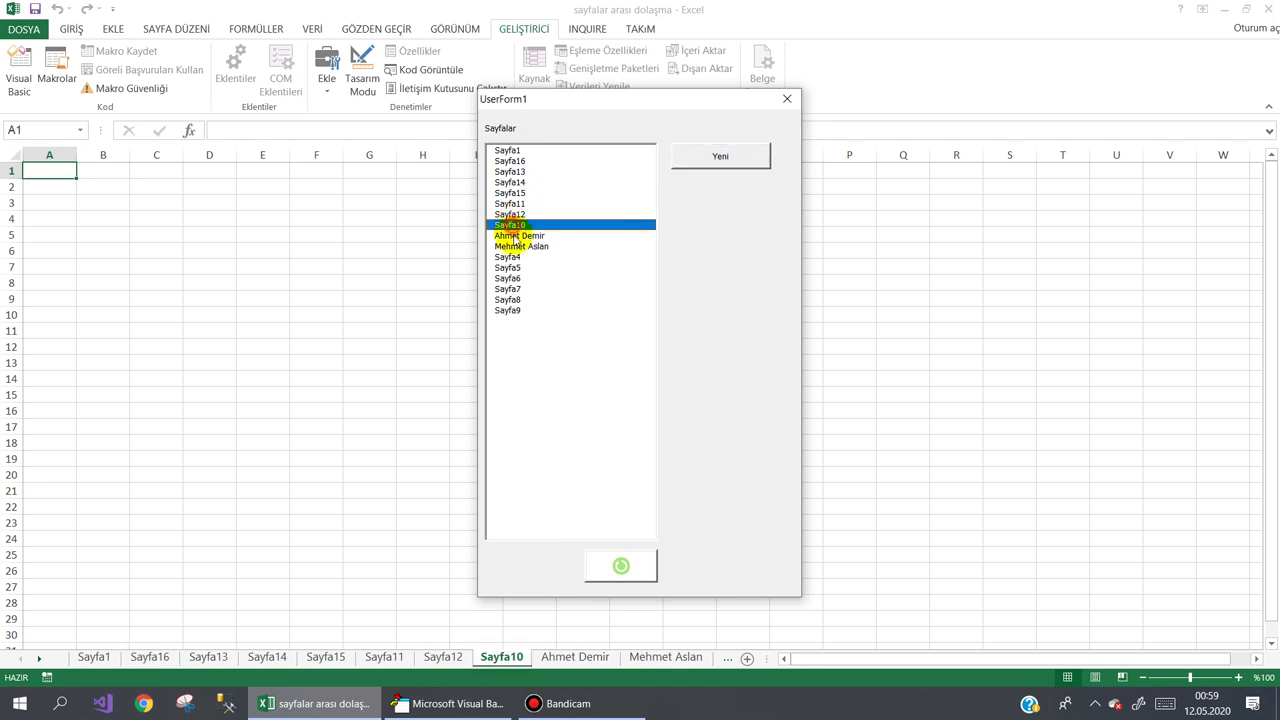
click(510, 257)
click(546, 194)
click(540, 161)
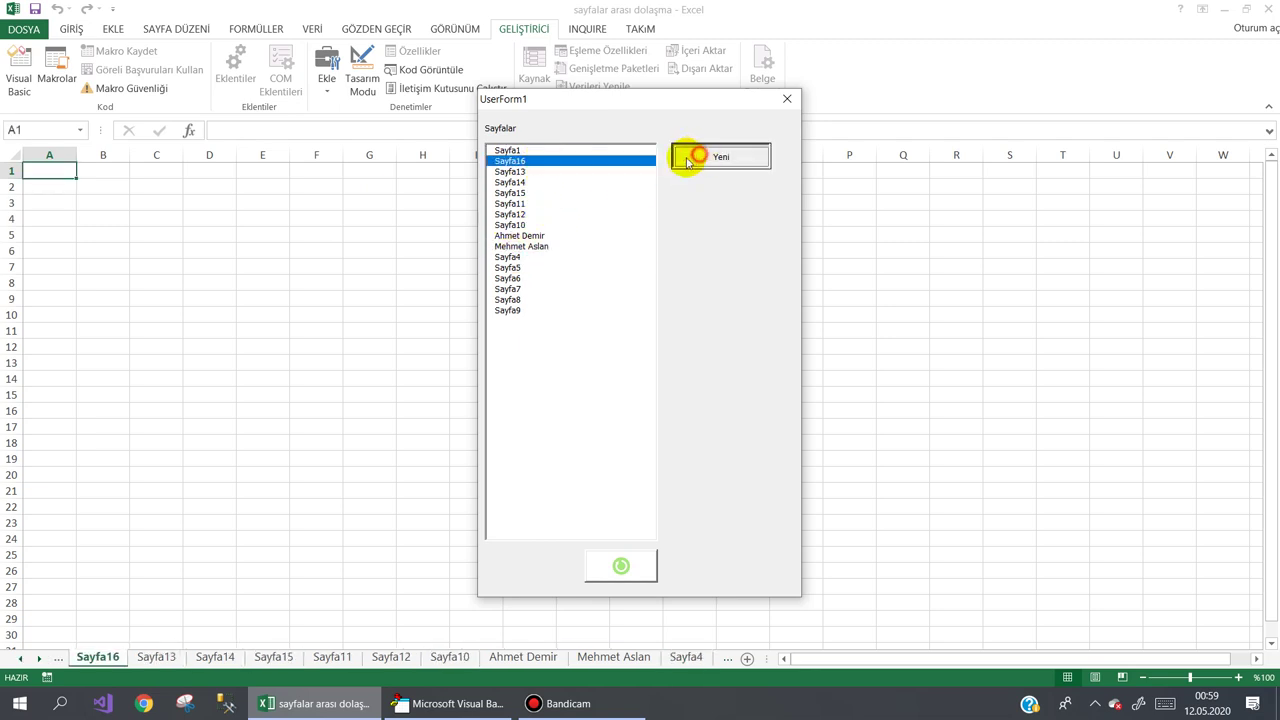
click(693, 157)
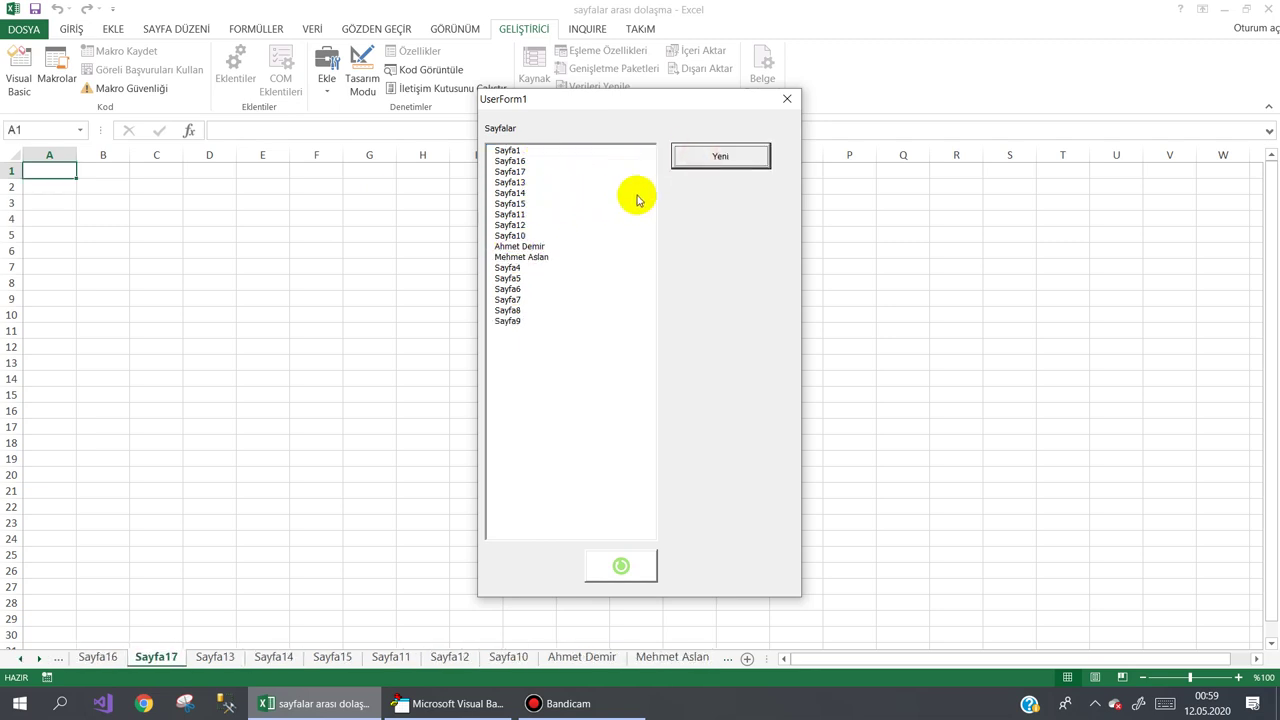
click(787, 101)
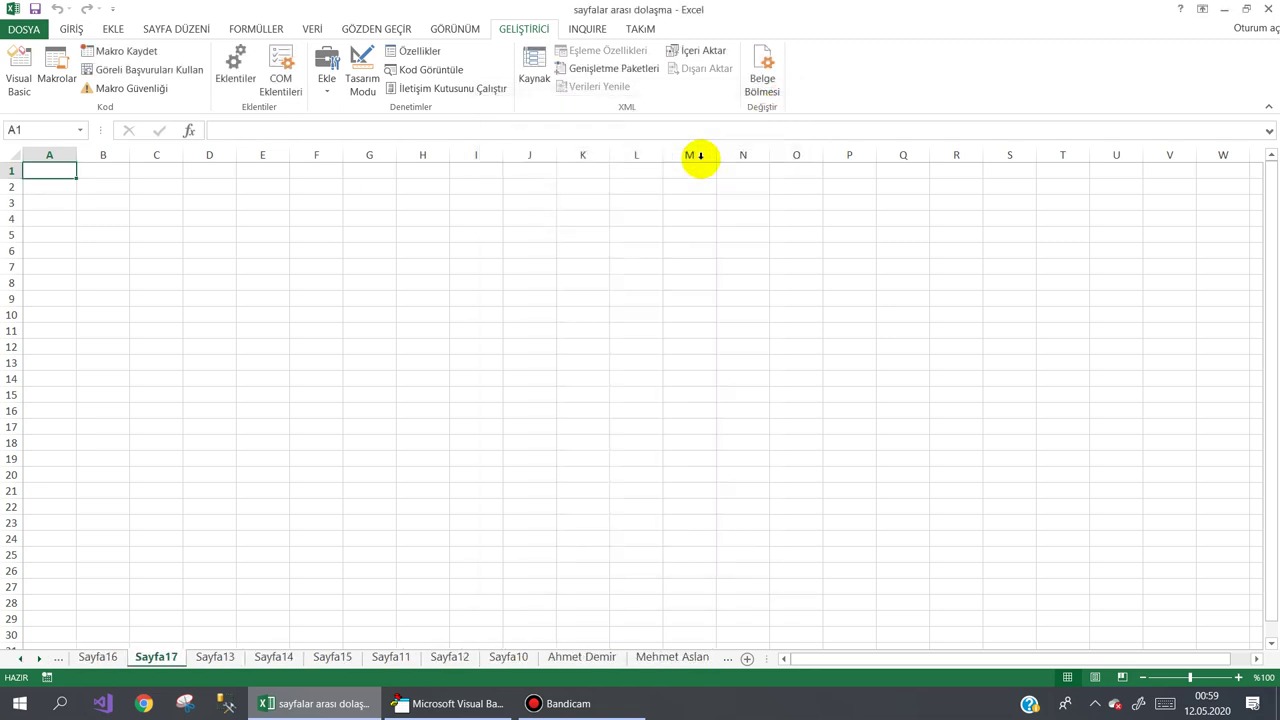
click(421, 703)
Delete the refresh button and its btnGuncelle_Click procedure from UserForm1.
click(370, 543)
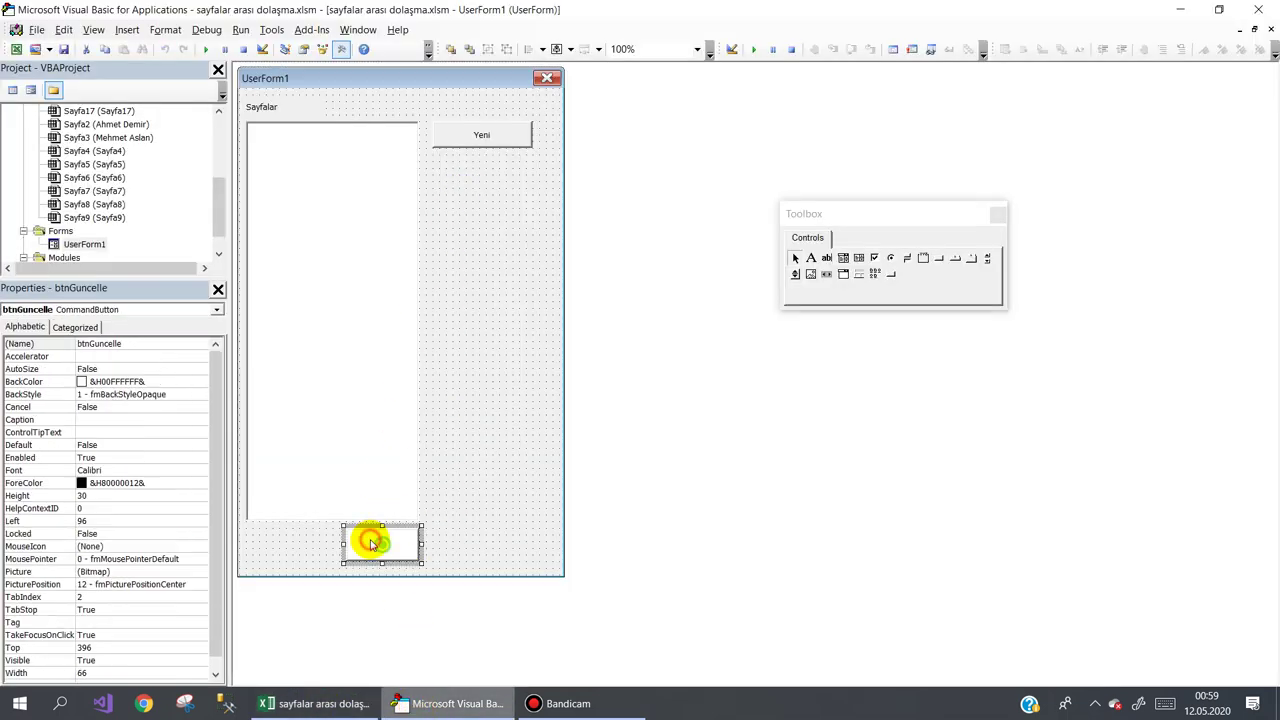
double_click(370, 543)
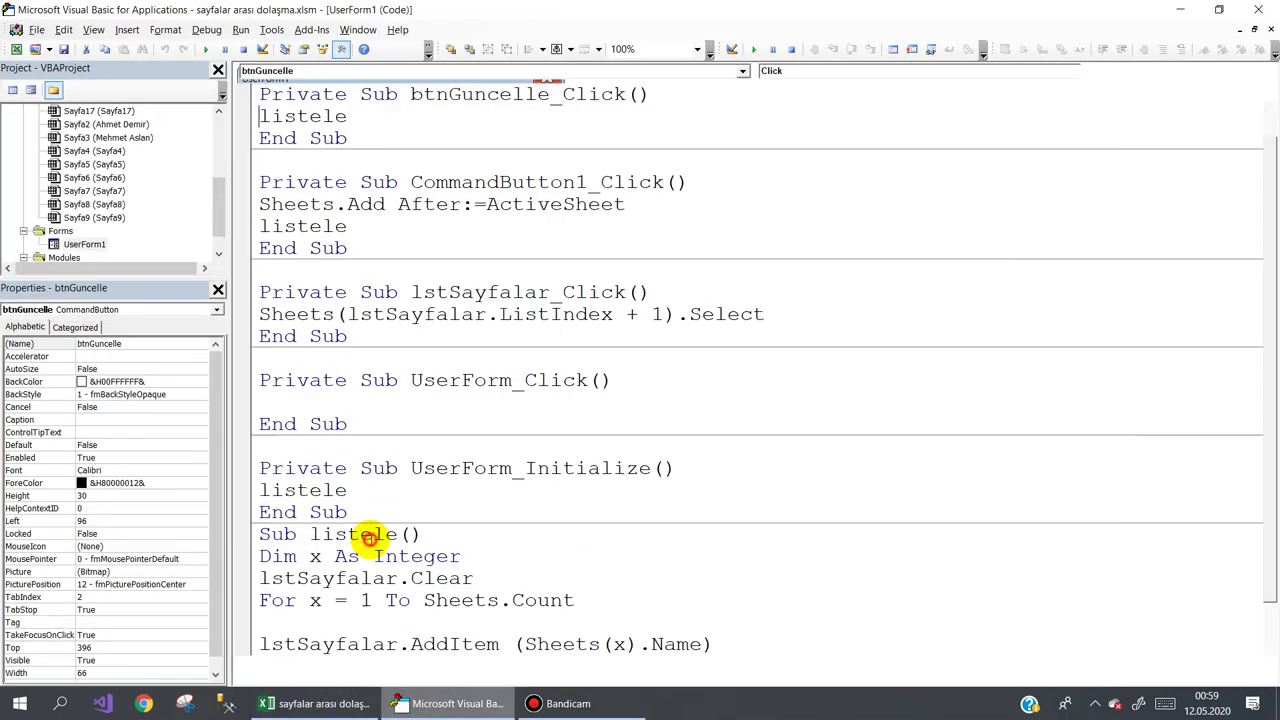
drag(352, 140, 252, 93)
key(Delete)
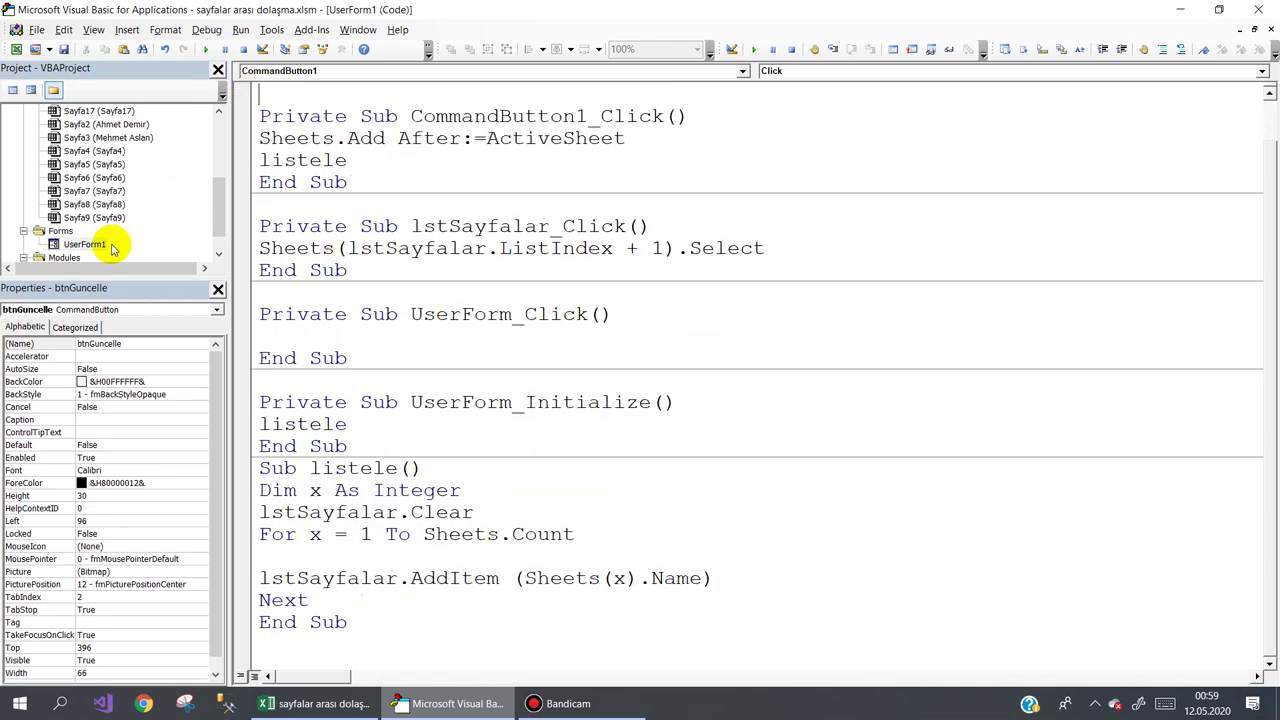
double_click(84, 244)
key(Delete)
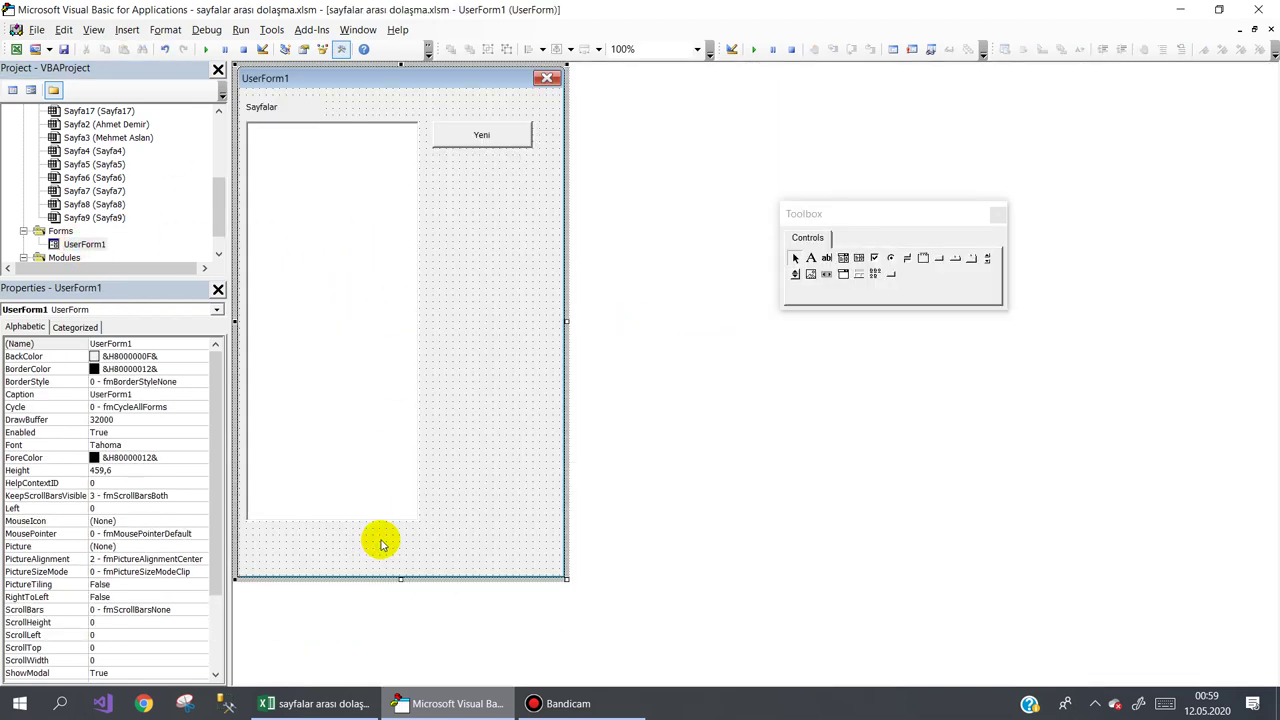
Move the Yeni button to the bottom and resize the form narrower and taller.
drag(490, 137, 378, 540)
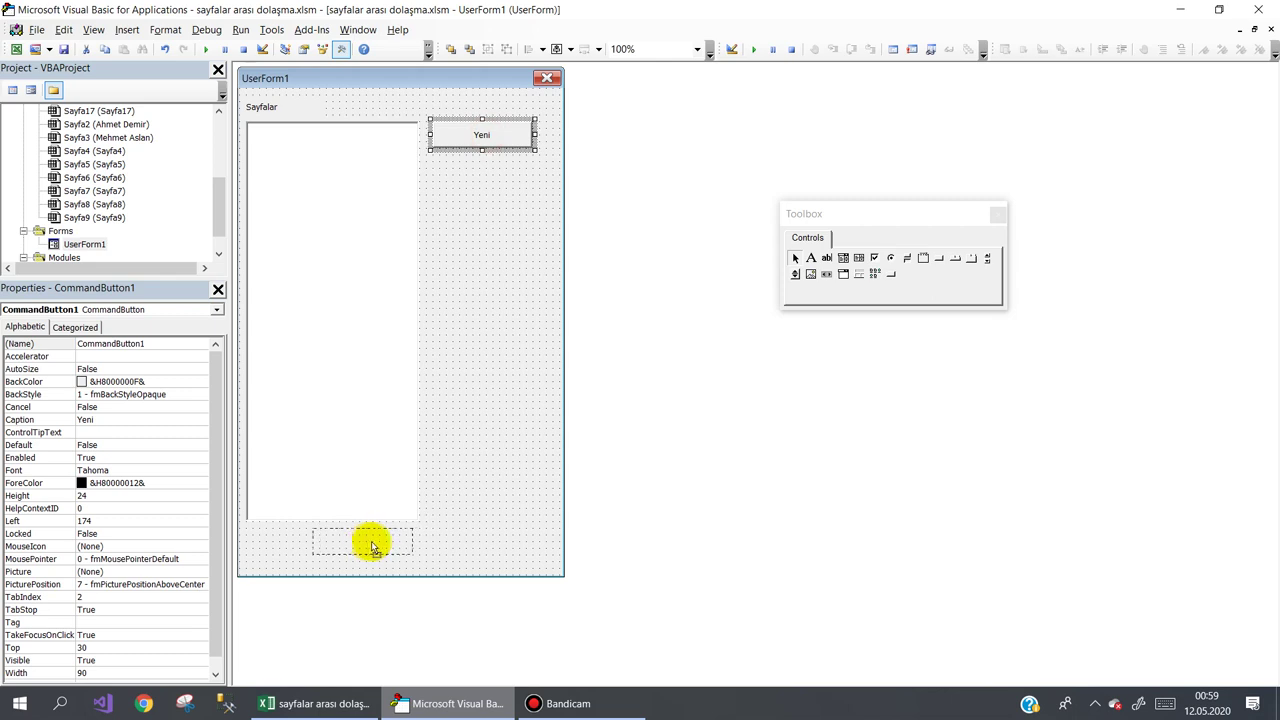
click(520, 323)
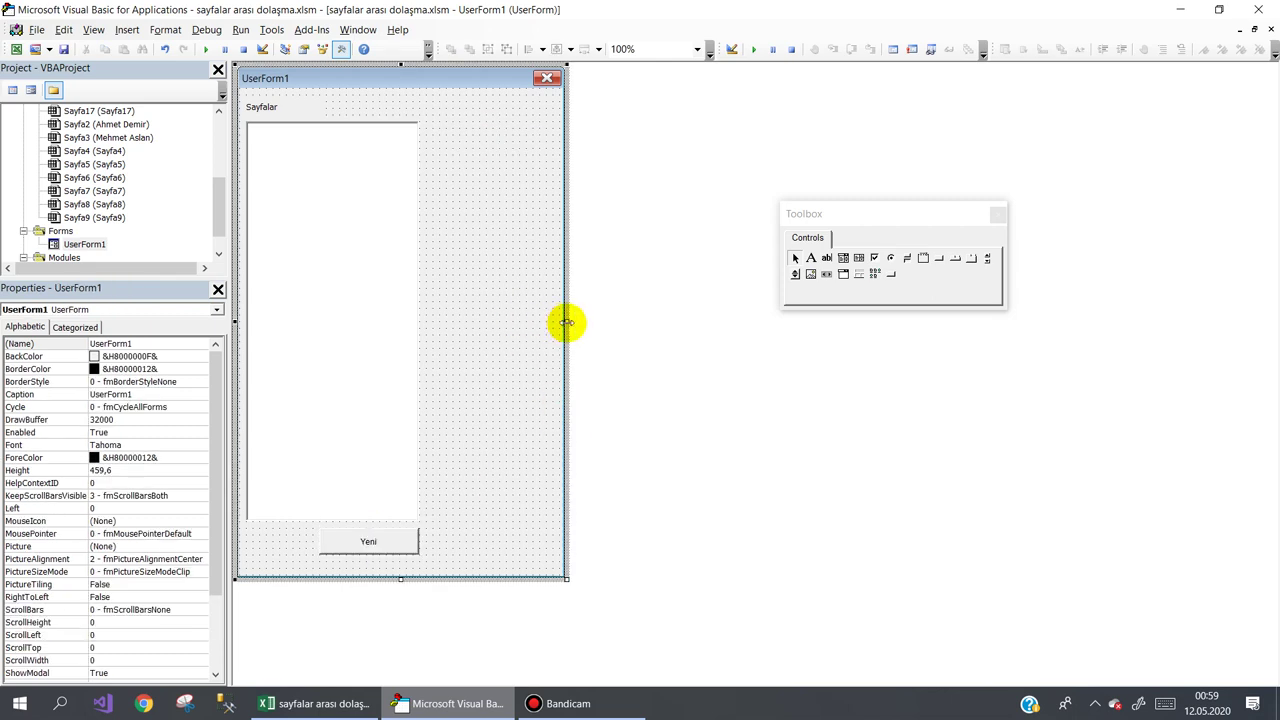
drag(566, 322, 435, 318)
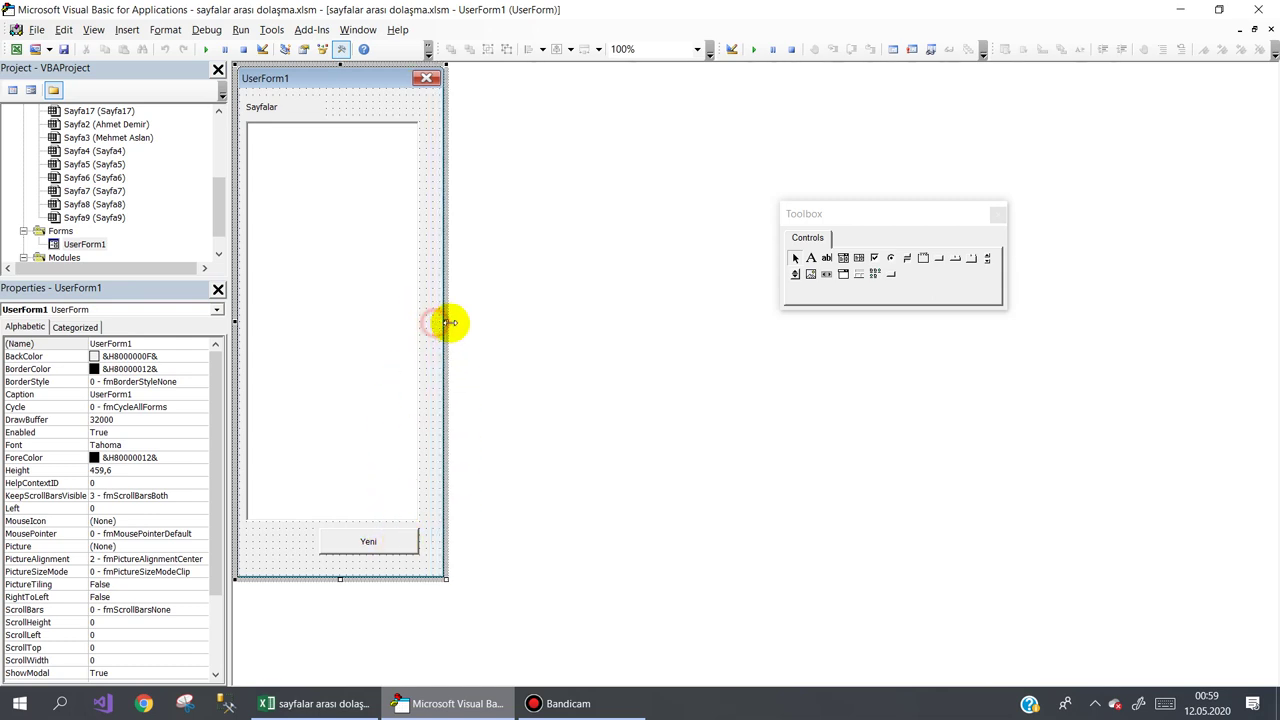
drag(435, 322, 487, 320)
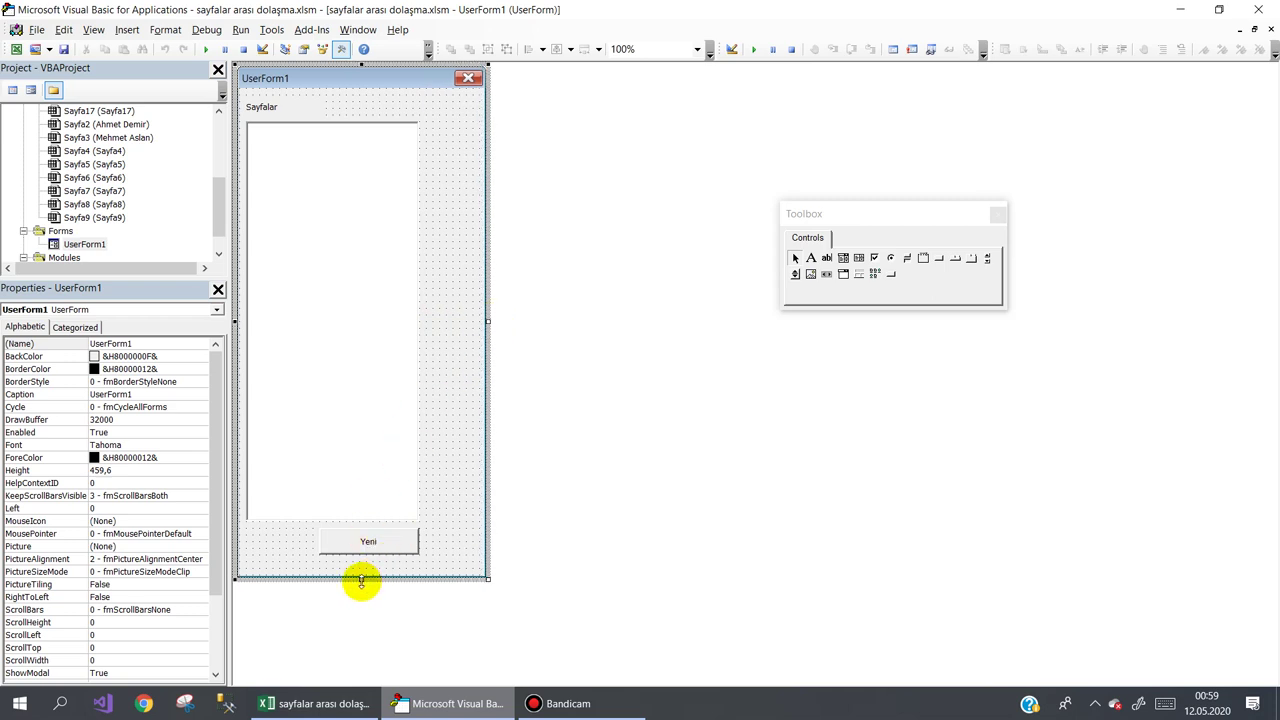
drag(361, 580, 361, 626)
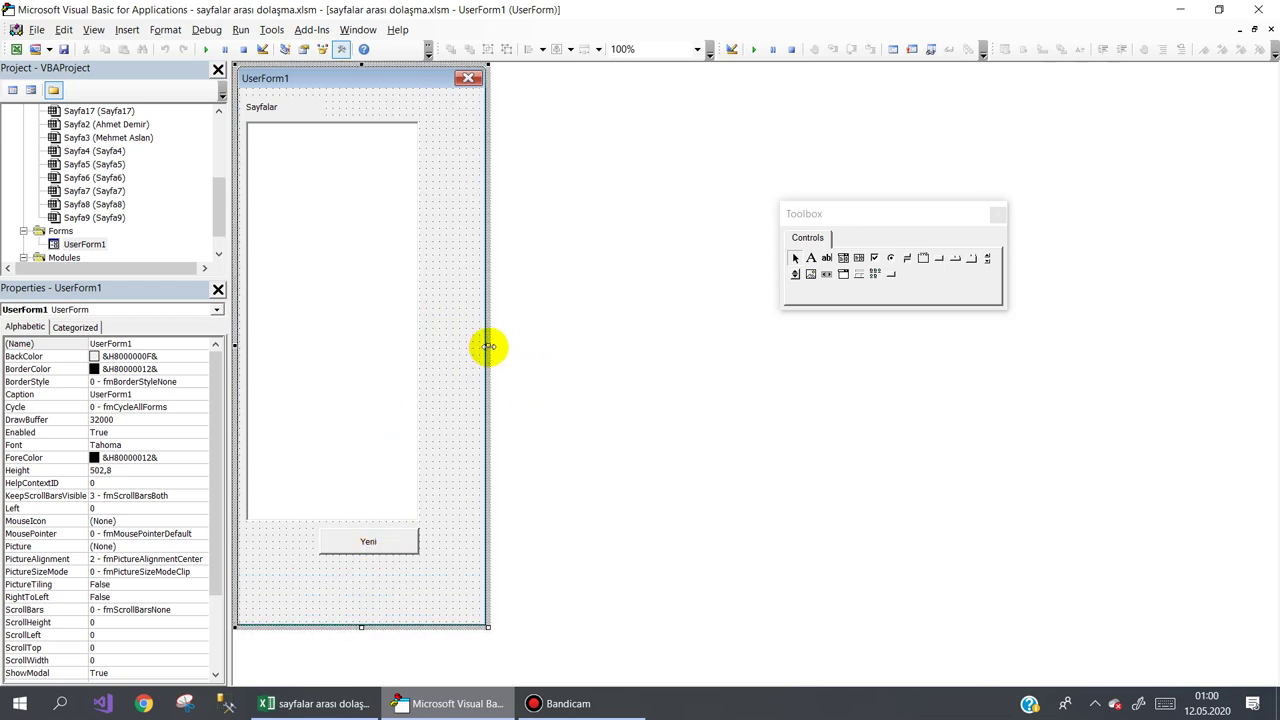
drag(488, 347, 431, 347)
Shift the Yeni button left and start captioning the second button Yeniden Adlandır.
click(361, 541)
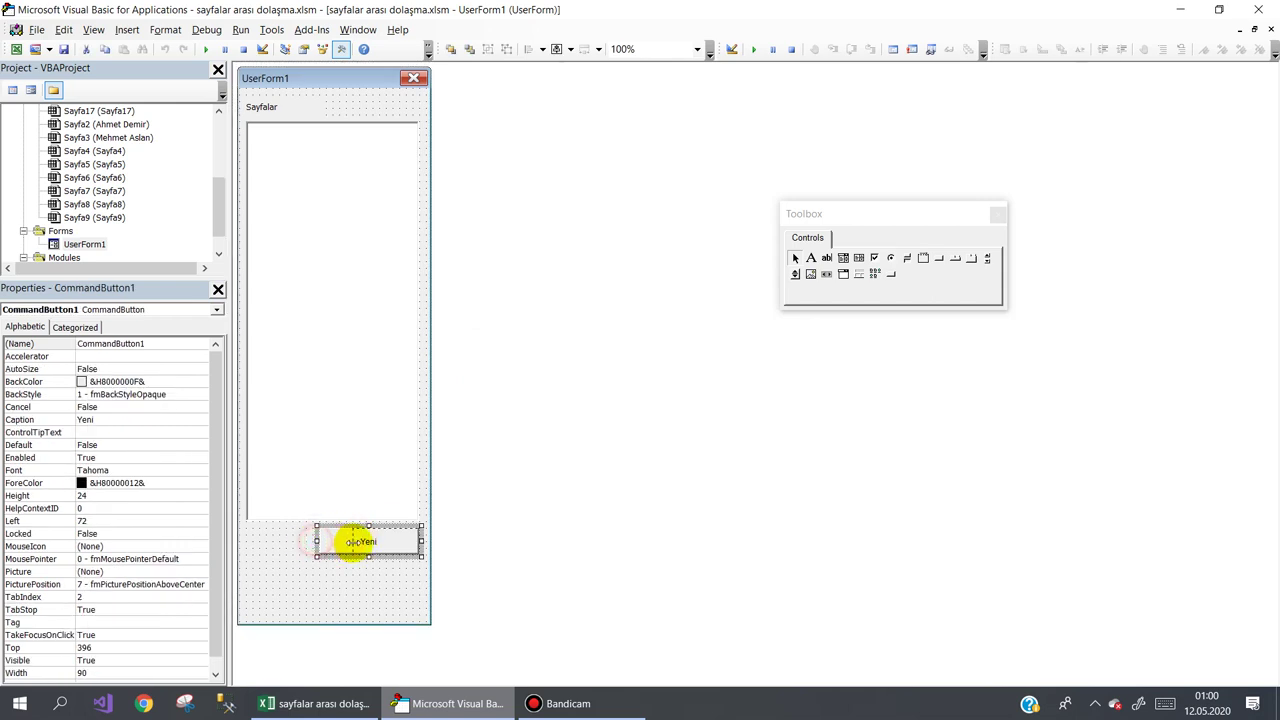
mouse_move(355, 541)
mouse_down()
mouse_move(281, 545)
mouse_move(422, 543)
mouse_move(280, 541)
mouse_up()
click(391, 540)
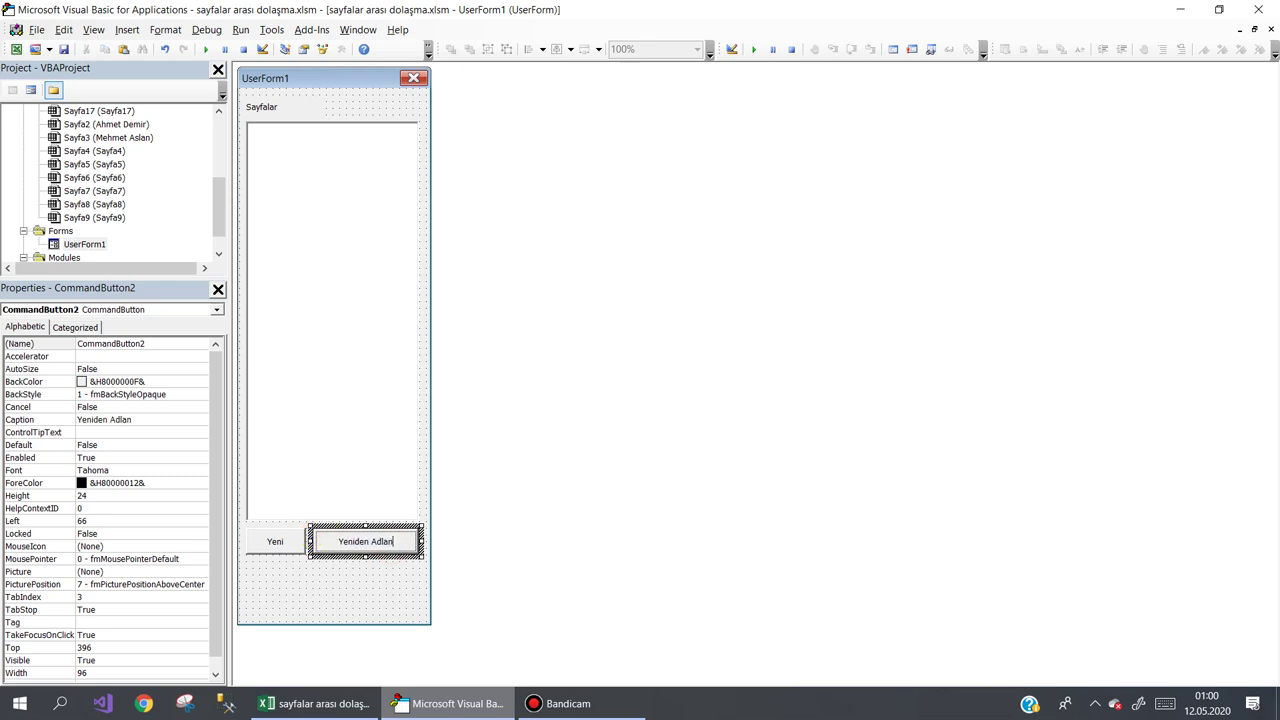
Trim the form's bottom space and open the CommandButton2_Click procedure.
click(327, 590)
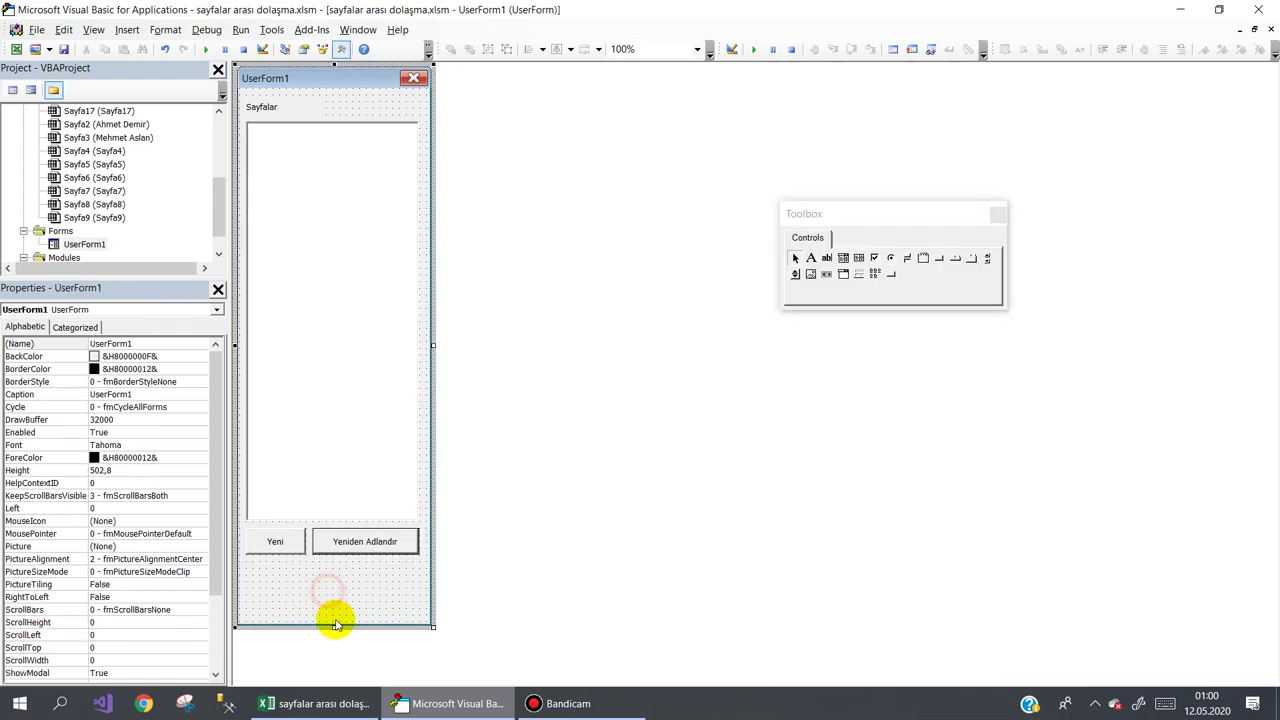
drag(332, 624, 334, 570)
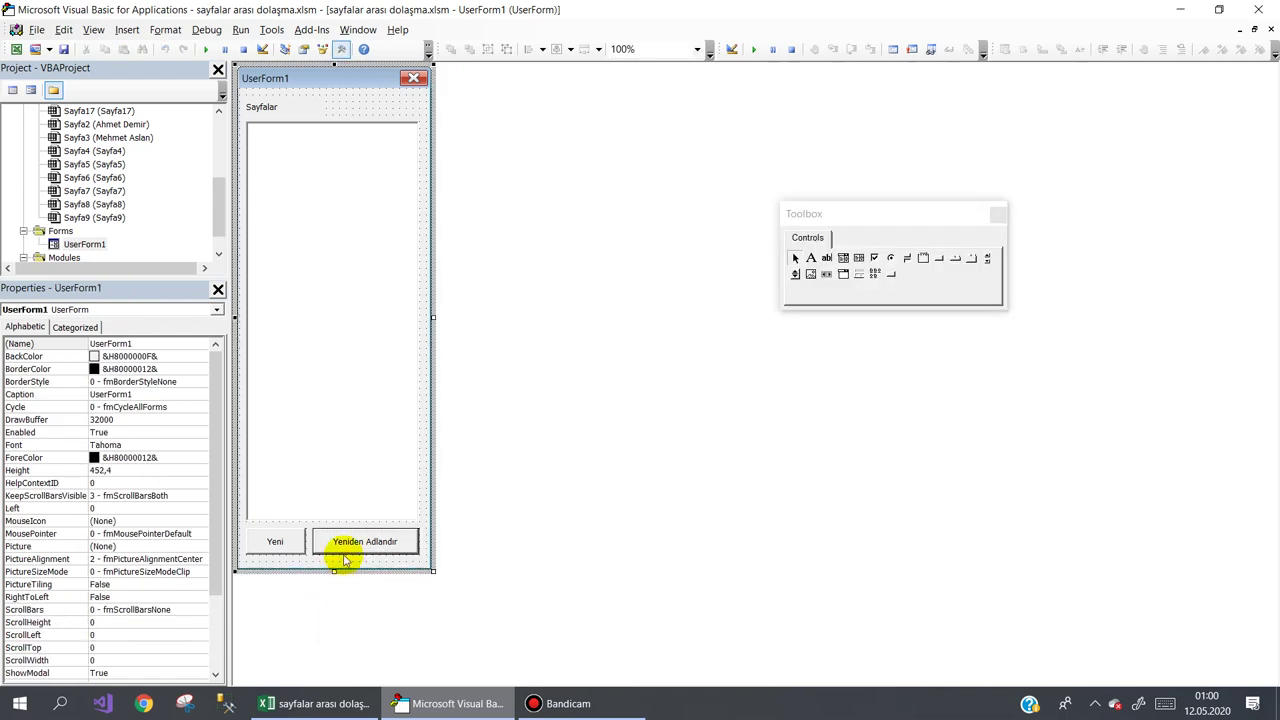
double_click(352, 543)
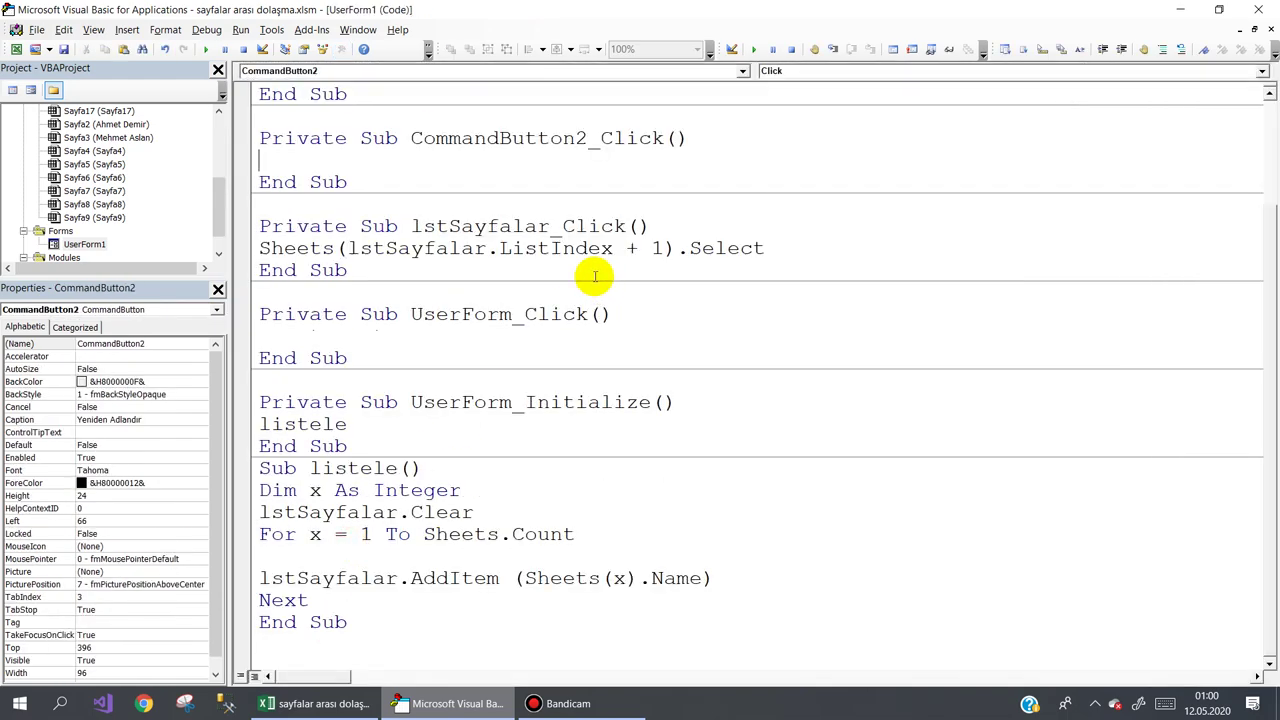
text(ac)
Begin an ActiveSheet reference in the procedure, then bring the workbook forward.
key(ctrl+space)
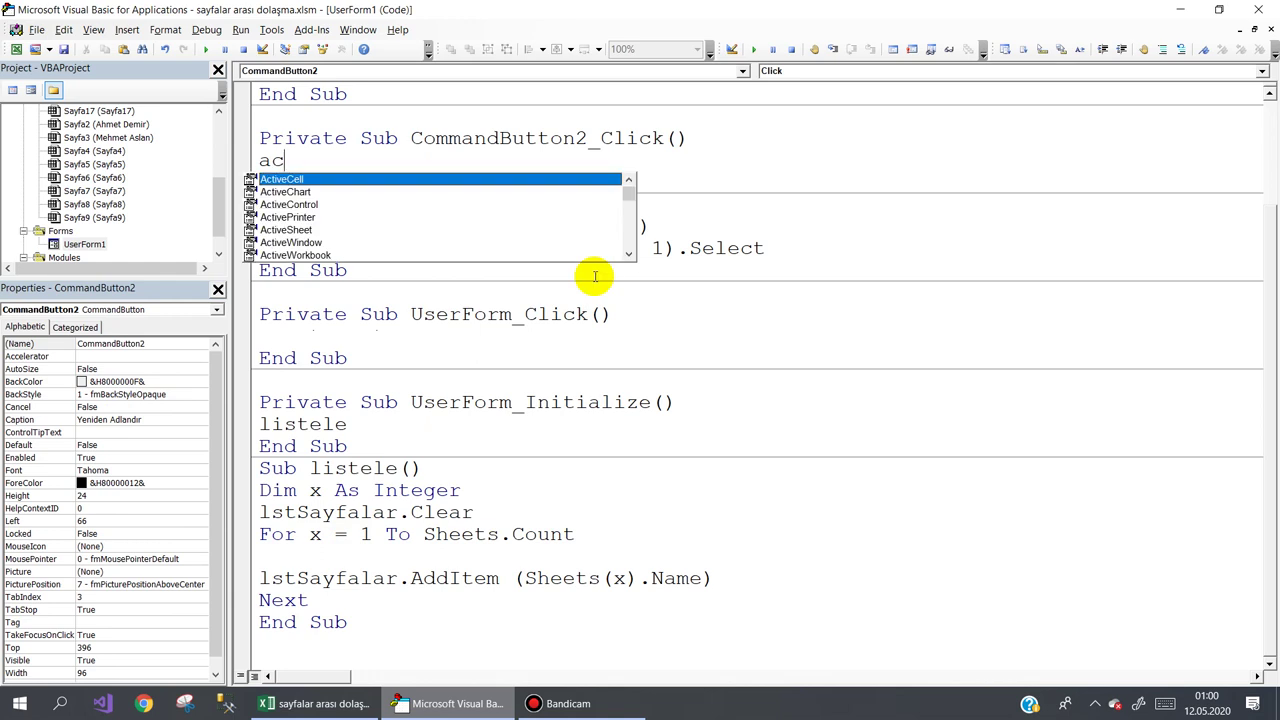
key(Down)
key(Down)
key(Down)
key(Down)
text(.)
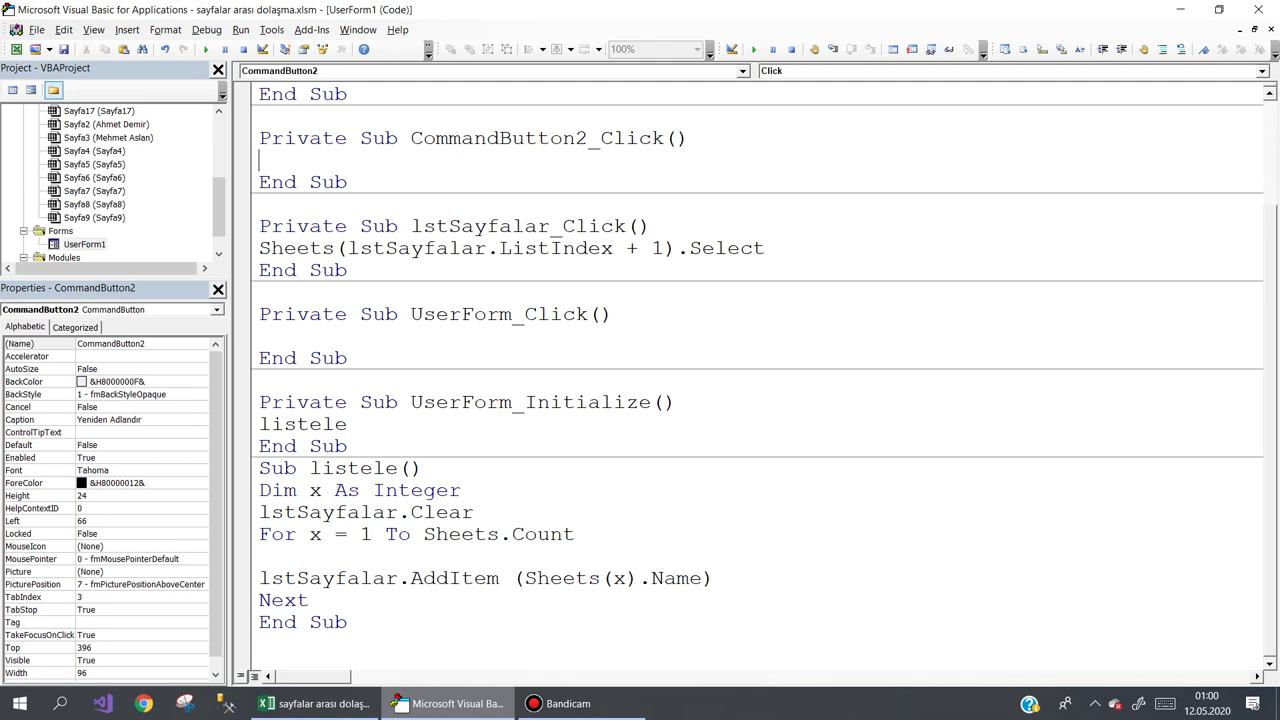
click(452, 703)
Go to sheet Sayfa1 and select cell G5.
click(100, 657)
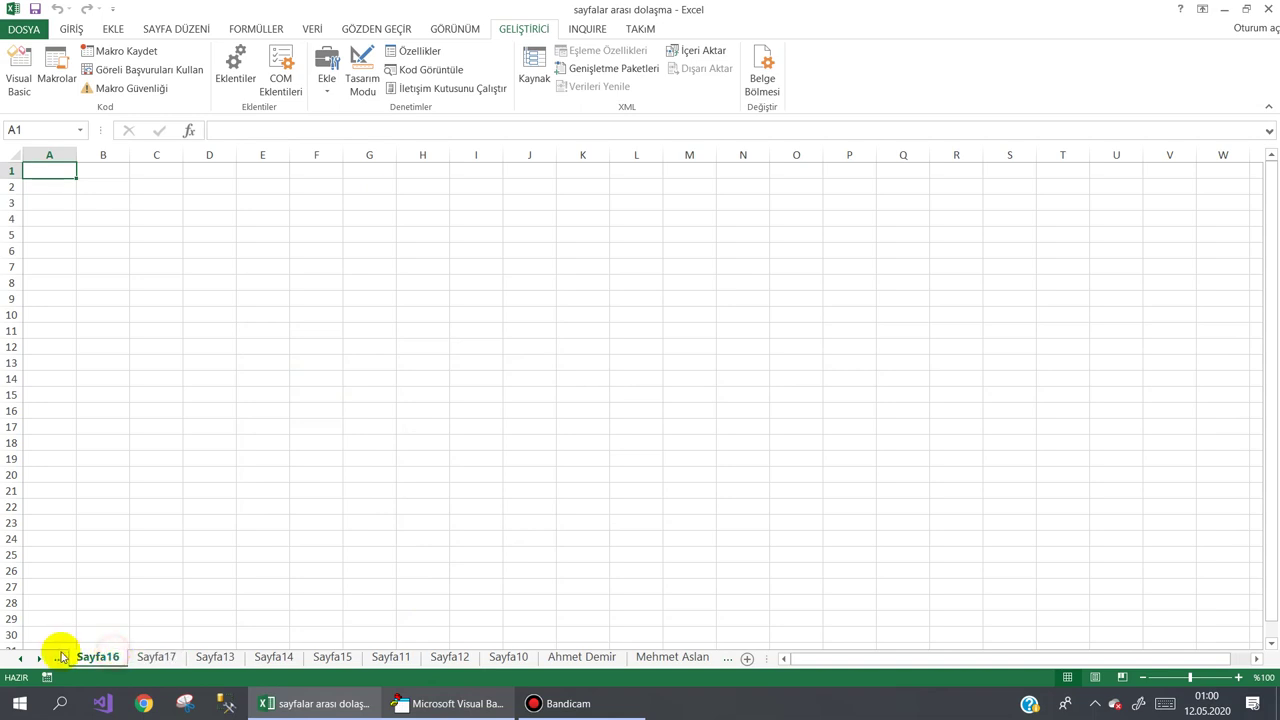
click(21, 659)
click(94, 657)
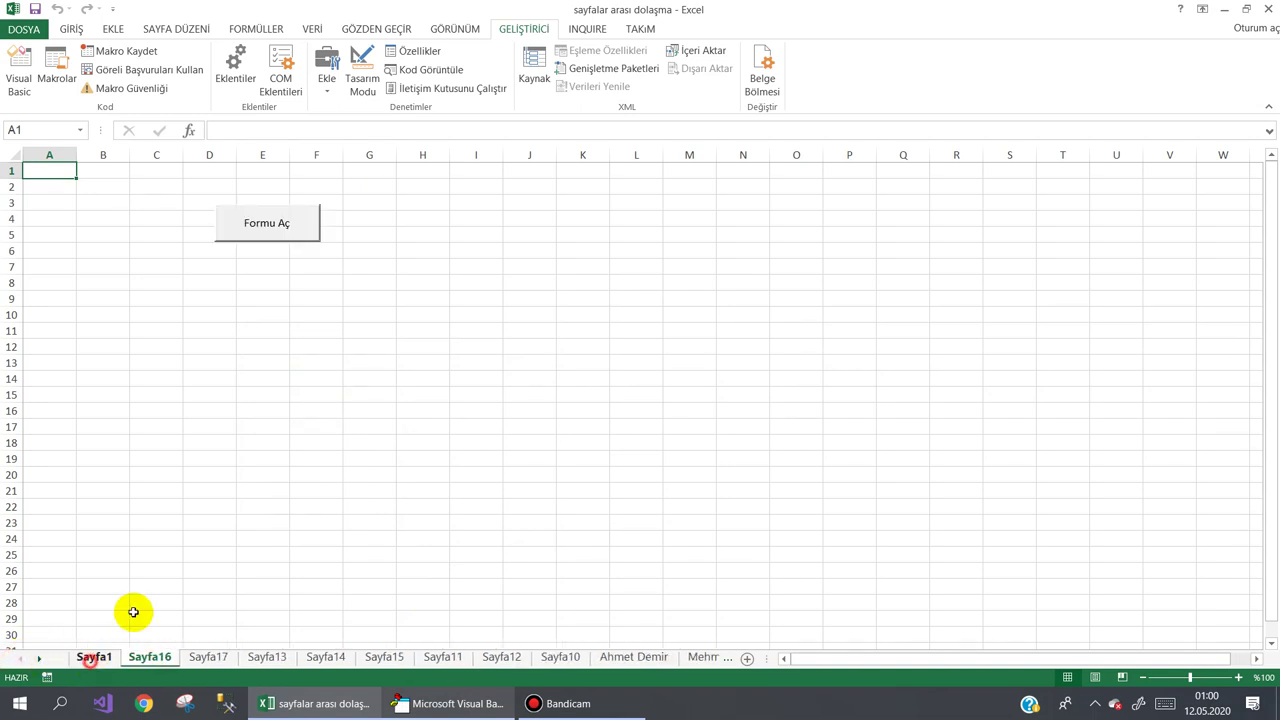
click(449, 225)
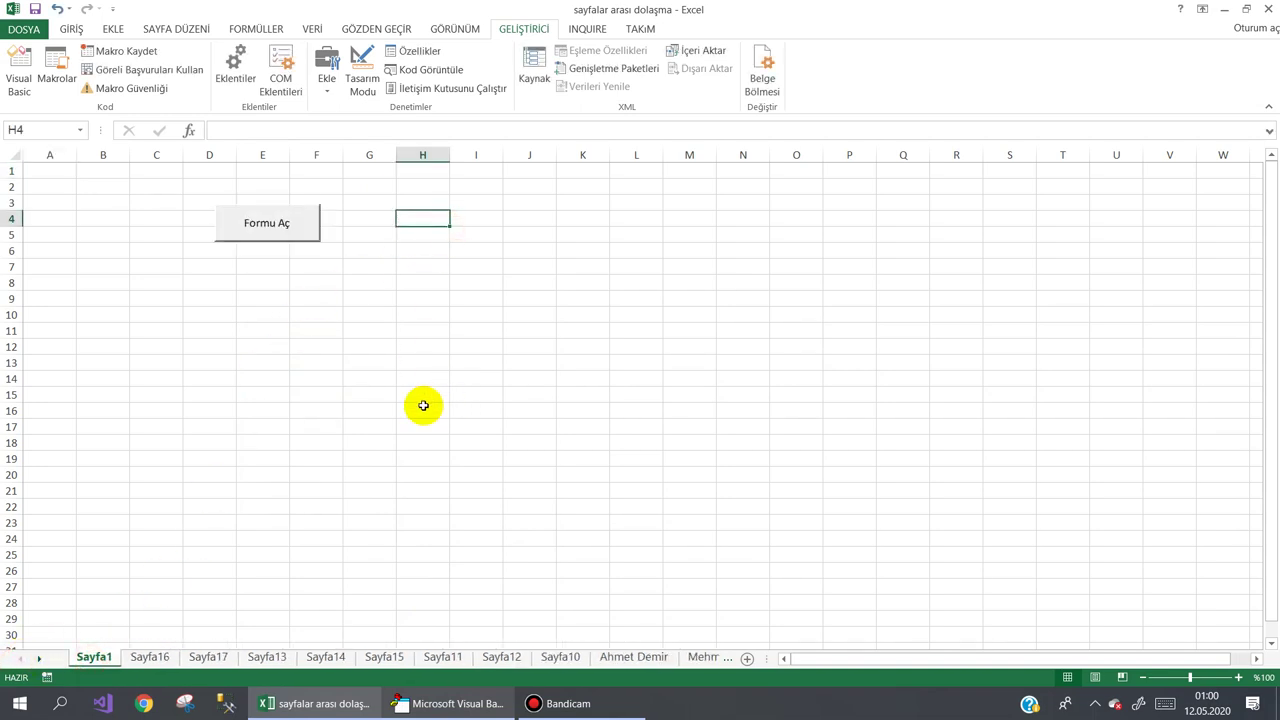
drag(765, 658, 1116, 632)
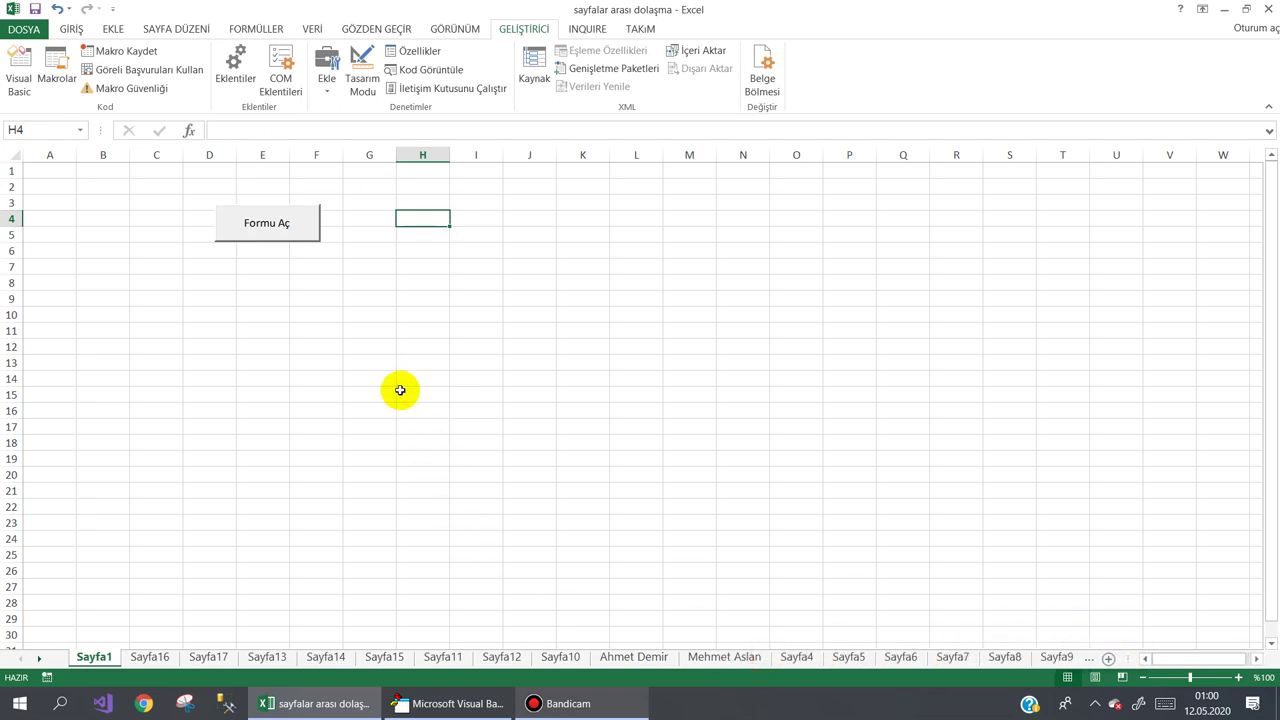
click(388, 234)
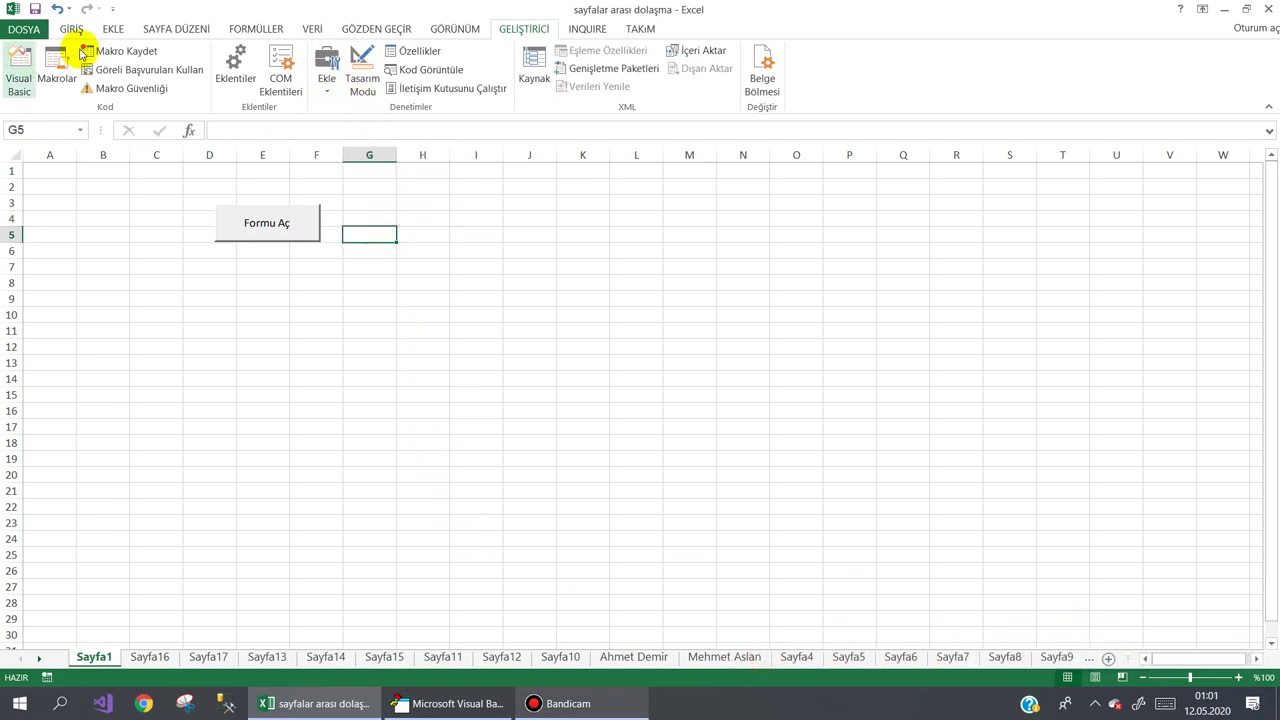
Record Makro2 renaming sheet Sayfa11 to deneme, then stop recording.
click(120, 50)
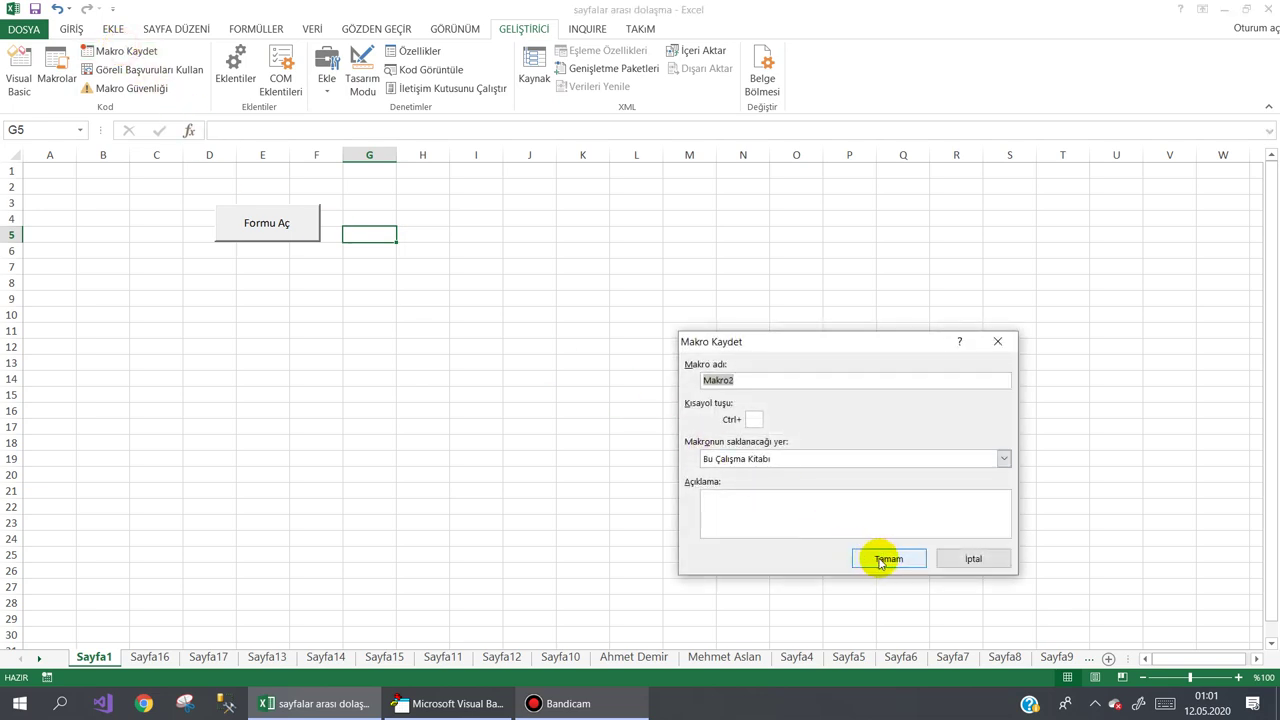
click(886, 557)
click(440, 657)
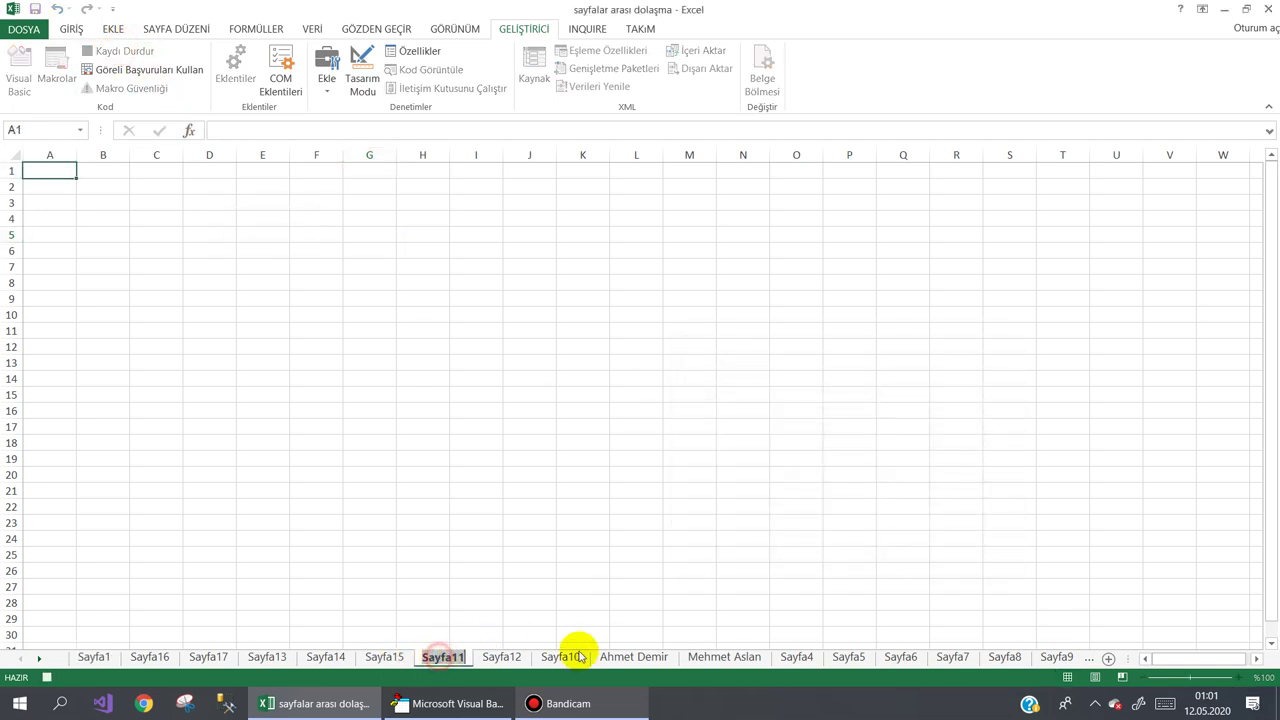
text(d)
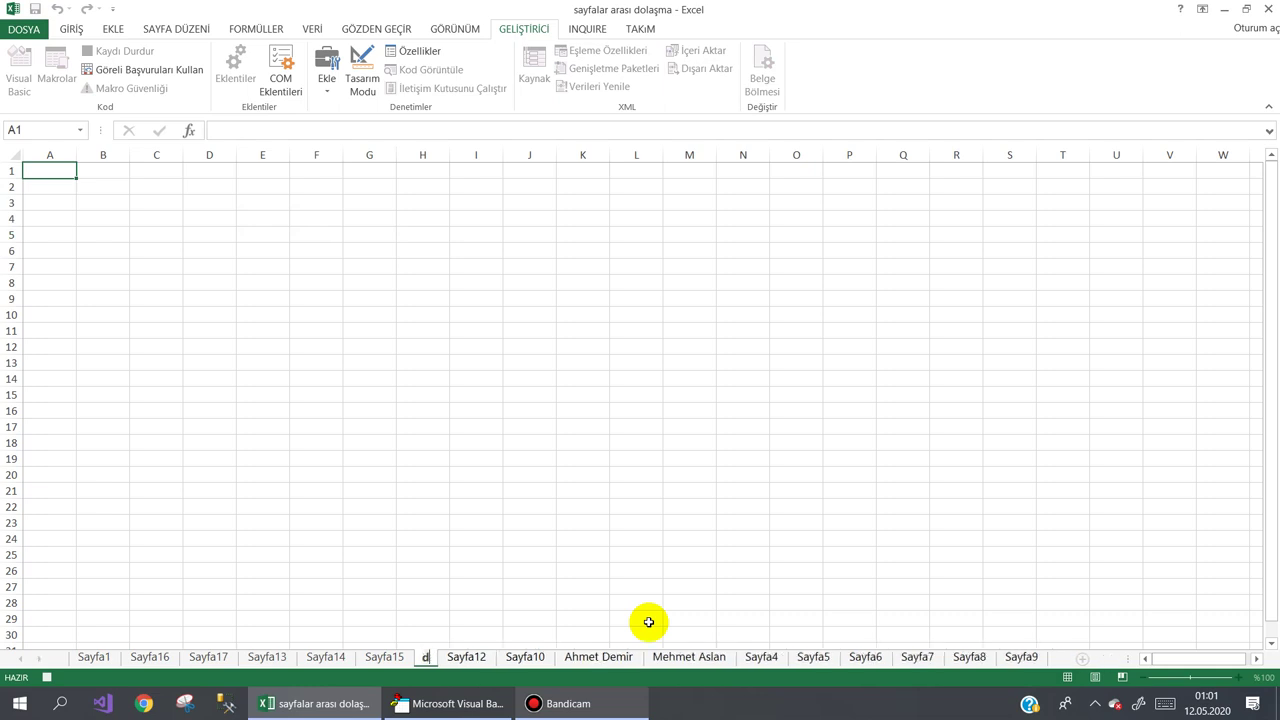
text(eneme)
key(Return)
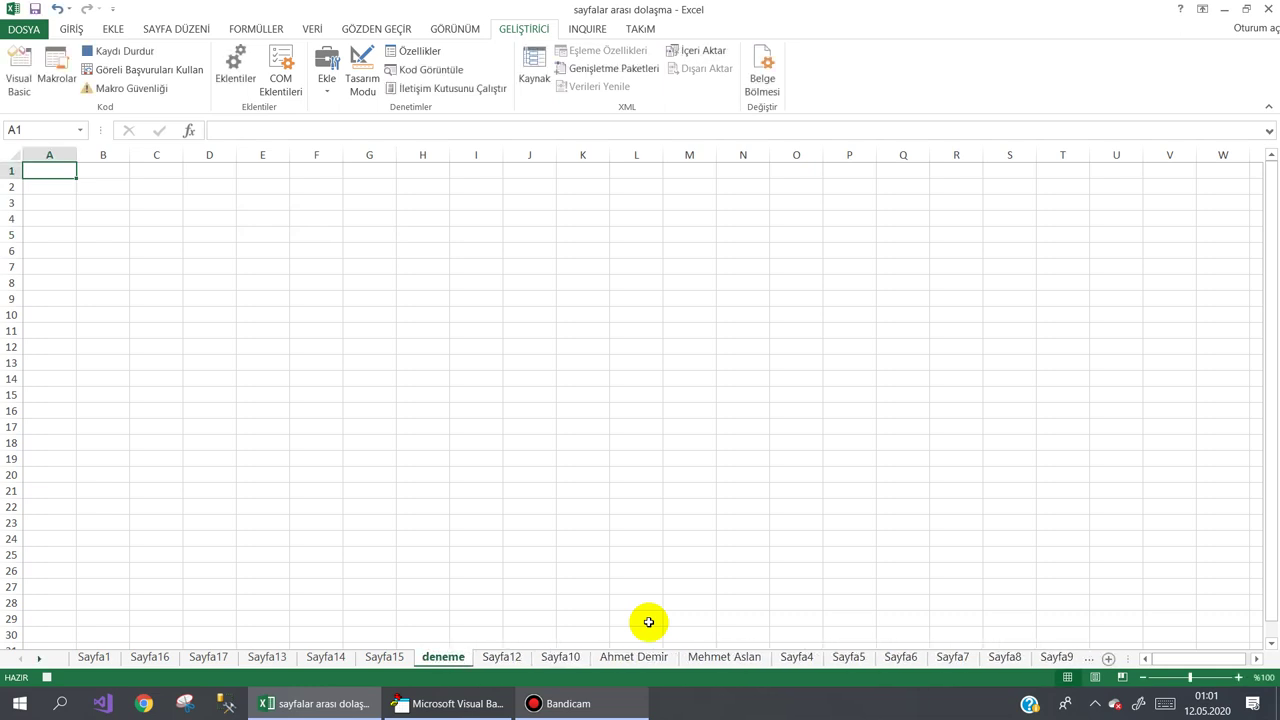
click(122, 50)
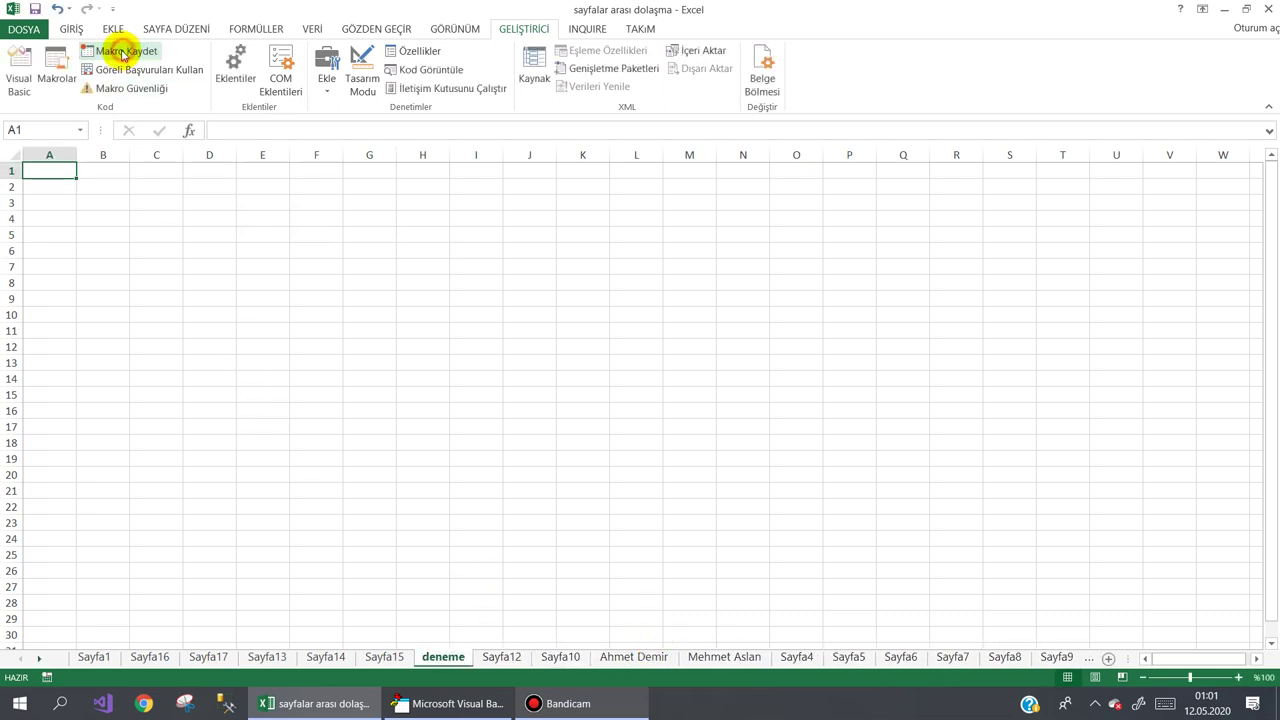
Open Module1 and cut Makro2's recorded sheet-rename line.
click(19, 78)
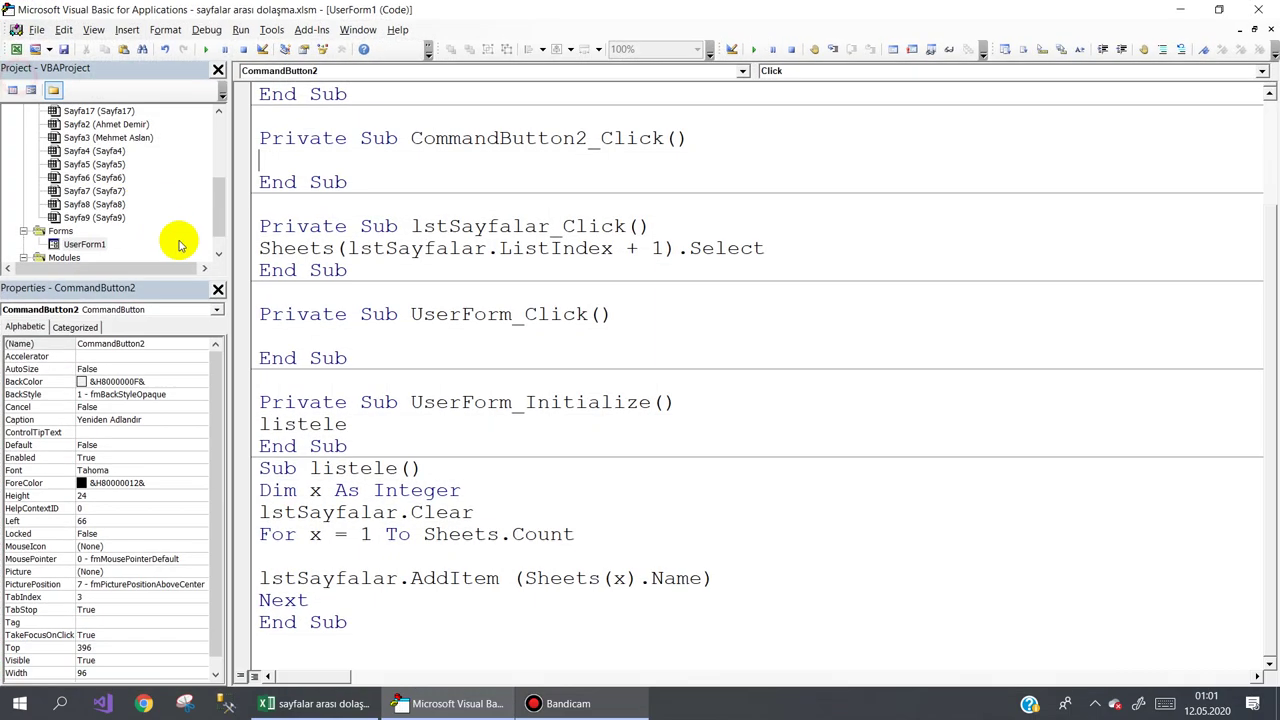
drag(215, 210, 202, 263)
double_click(64, 245)
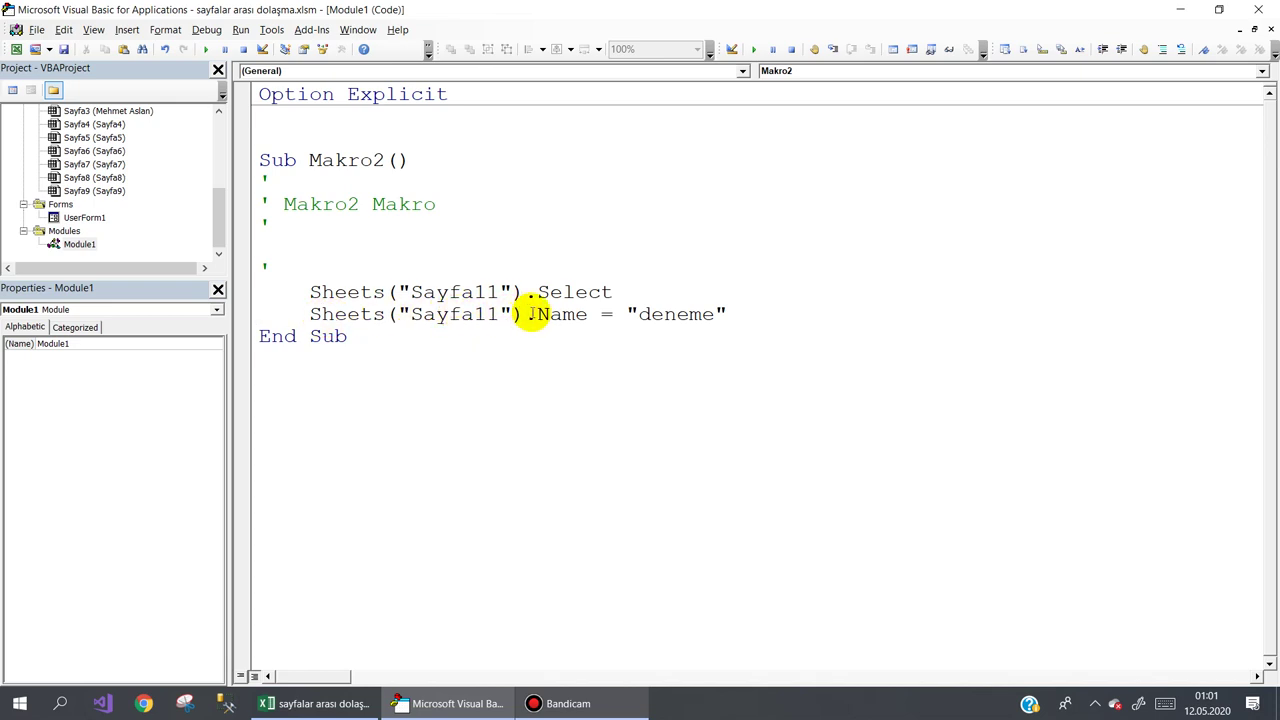
drag(733, 313, 298, 322)
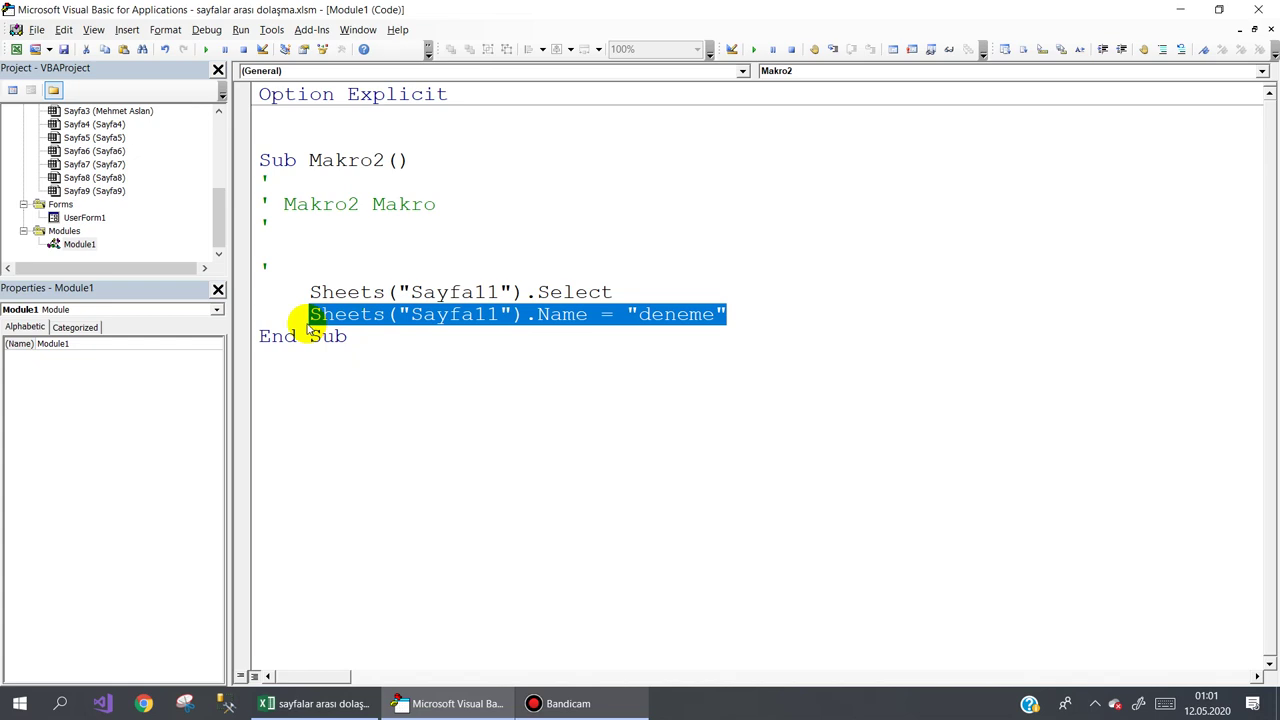
key(Delete)
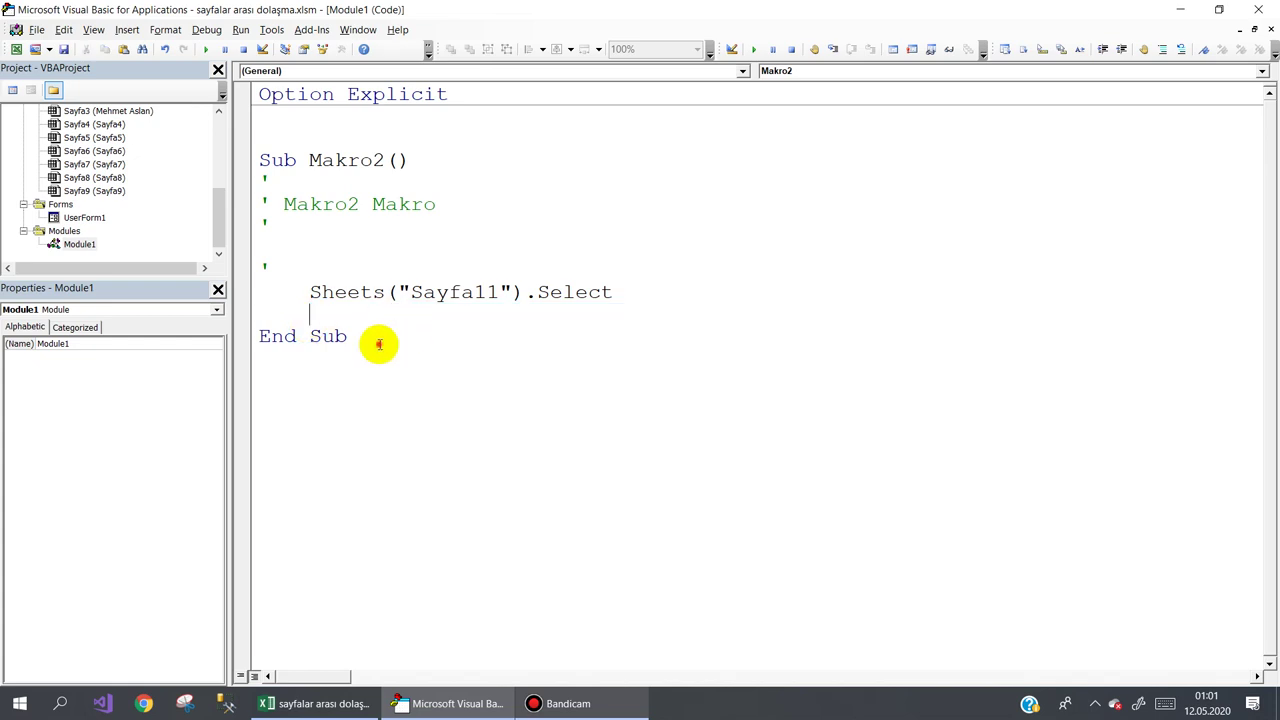
Delete the rest of Makro2 and reopen the UserForm1 design.
drag(377, 343, 244, 168)
key(Delete)
click(88, 218)
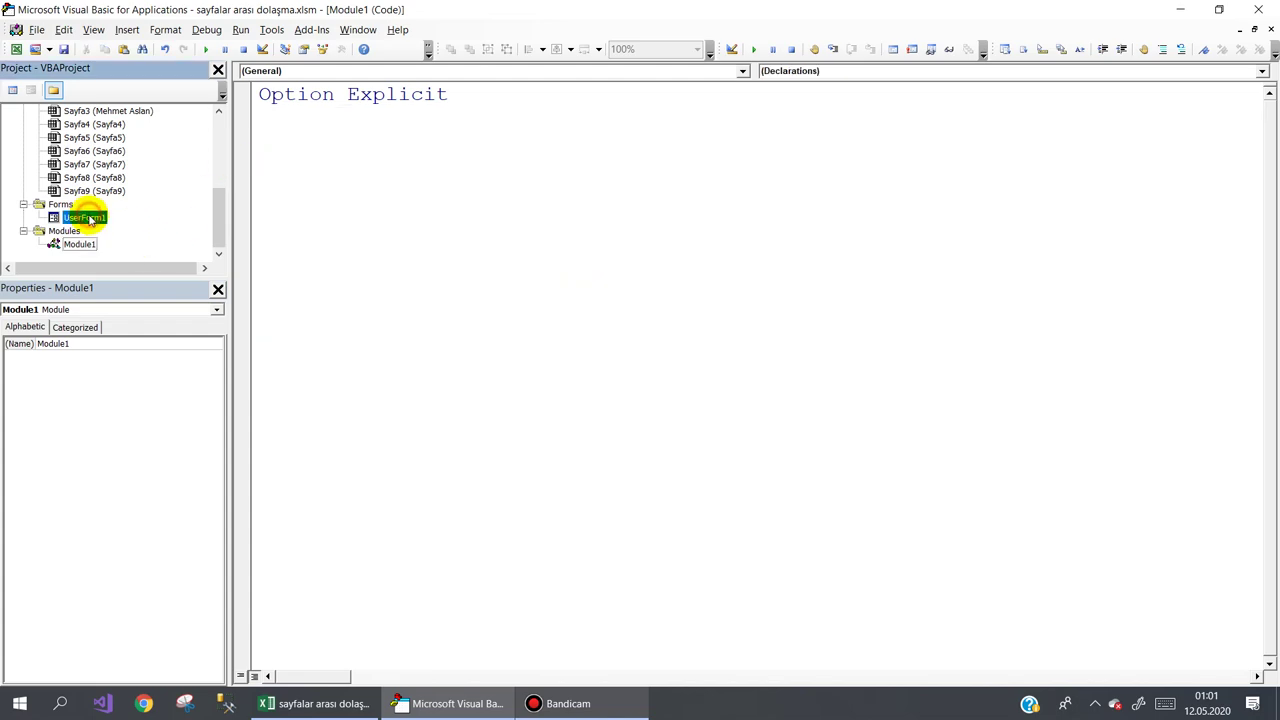
double_click(88, 218)
click(424, 515)
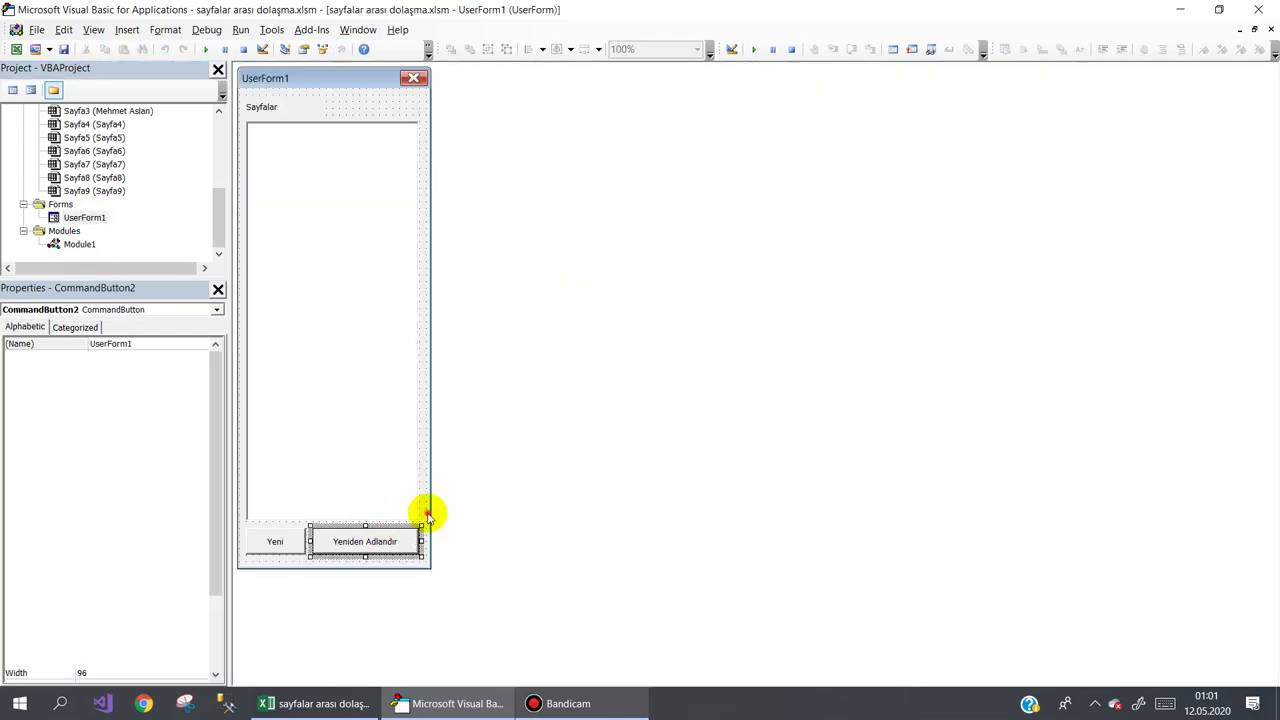
Write ActiveSheet.Name = "deneme" in CommandButton2_Click and check the deneme sheet in the workbook.
double_click(376, 545)
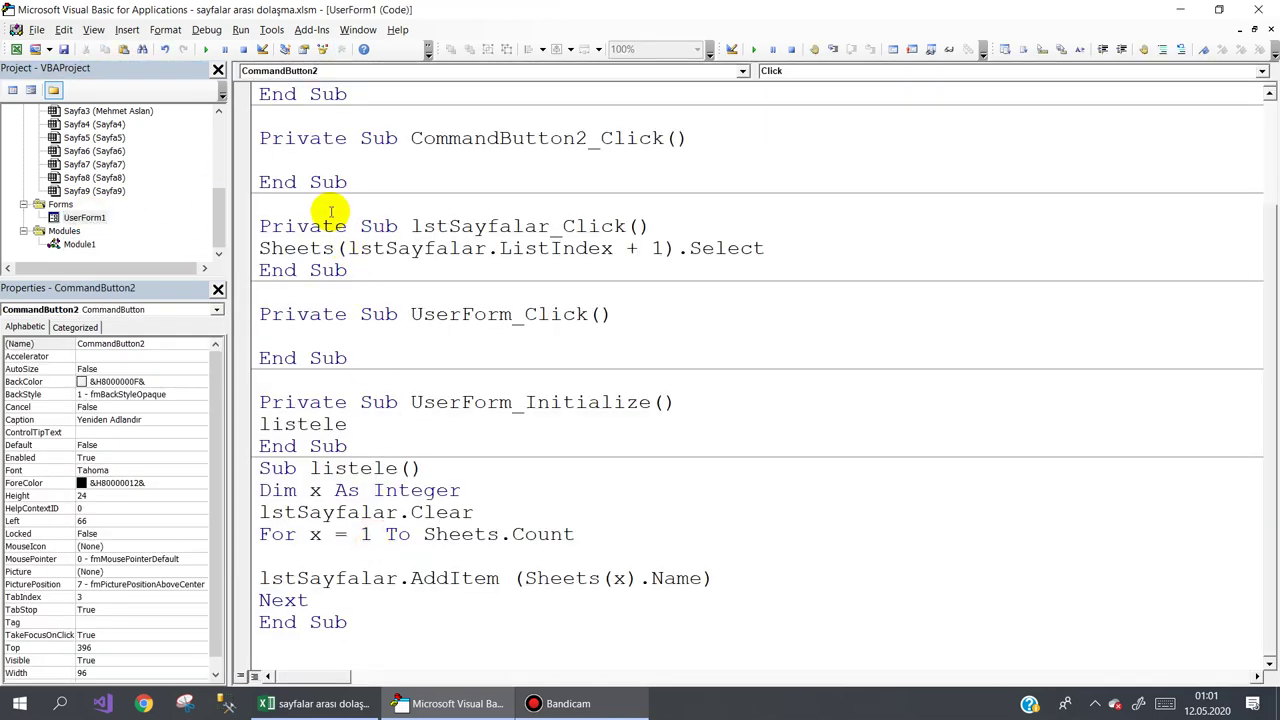
text(Sheets("Sayfa11").Name = "deneme")
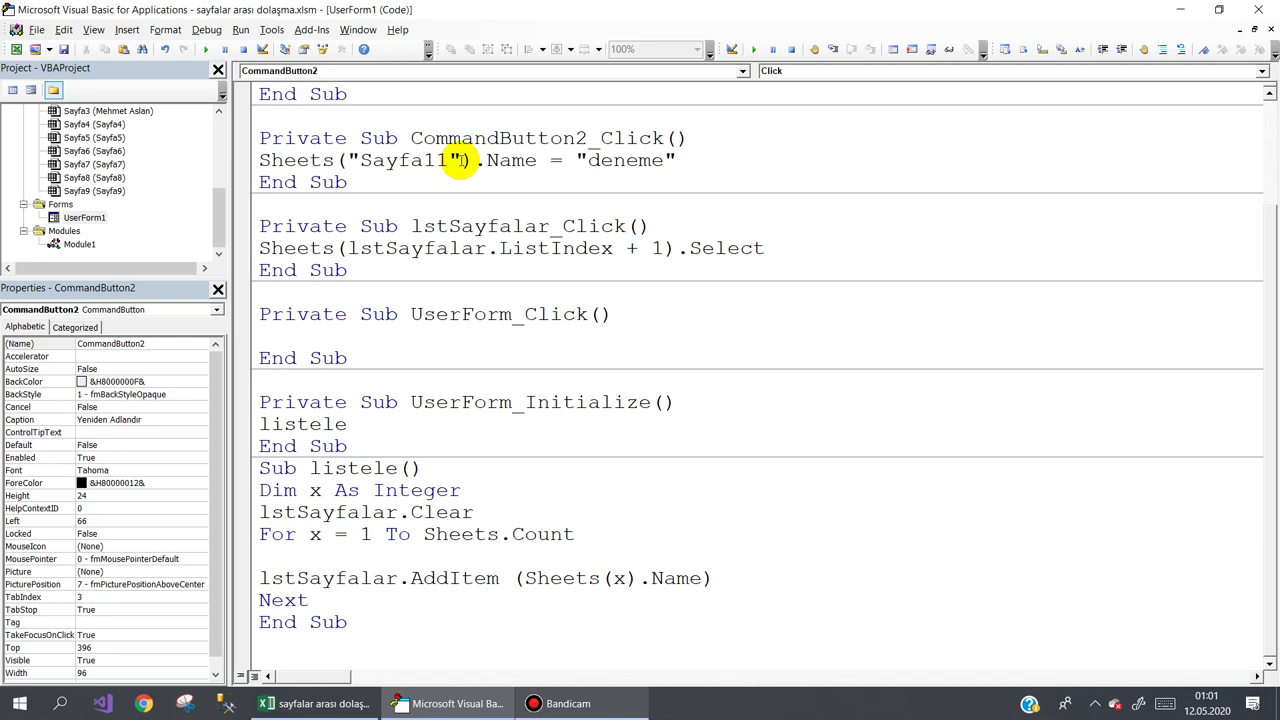
drag(470, 160, 263, 160)
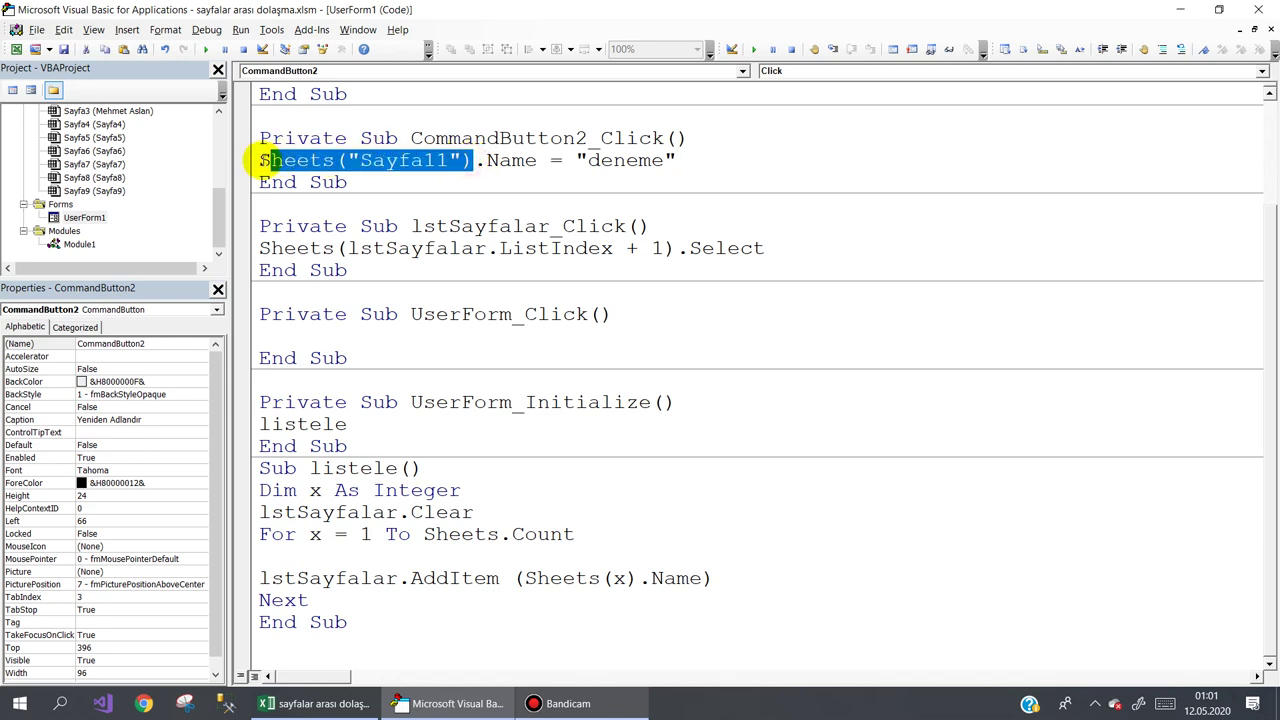
text(act)
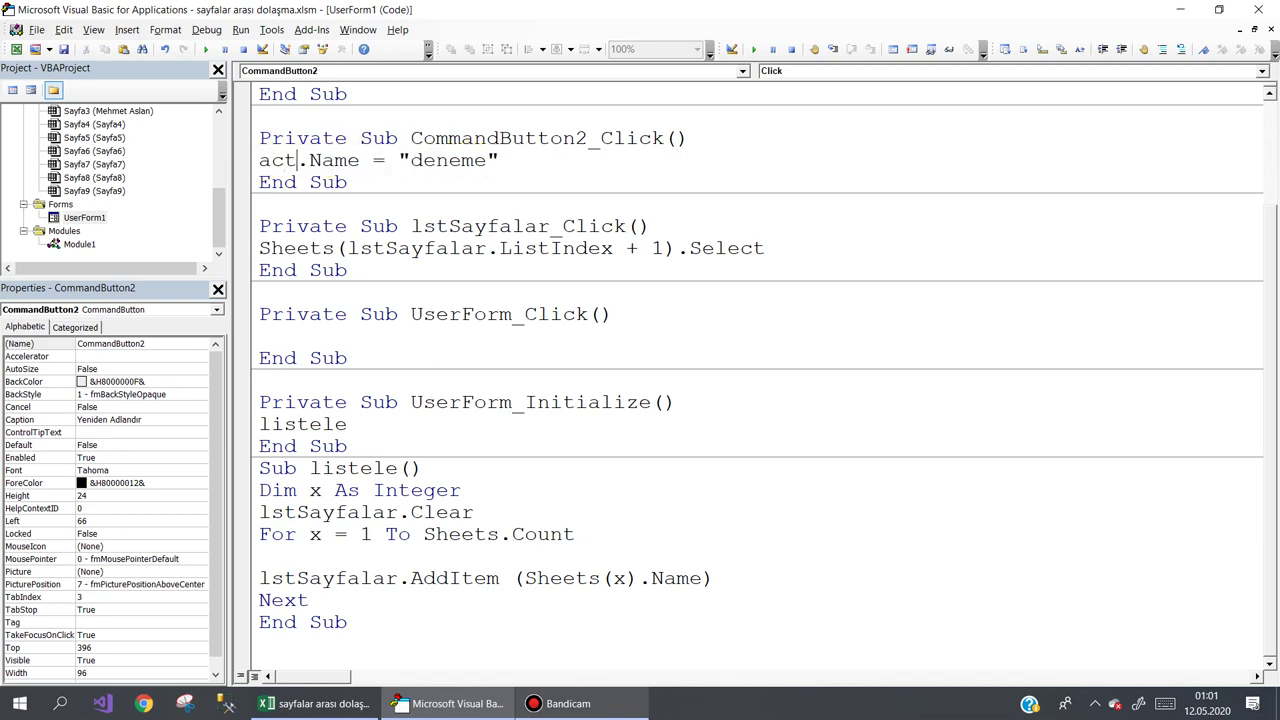
key(ctrl+space)
key(Down)
key(Down)
key(Down)
key(Down)
key(Tab)
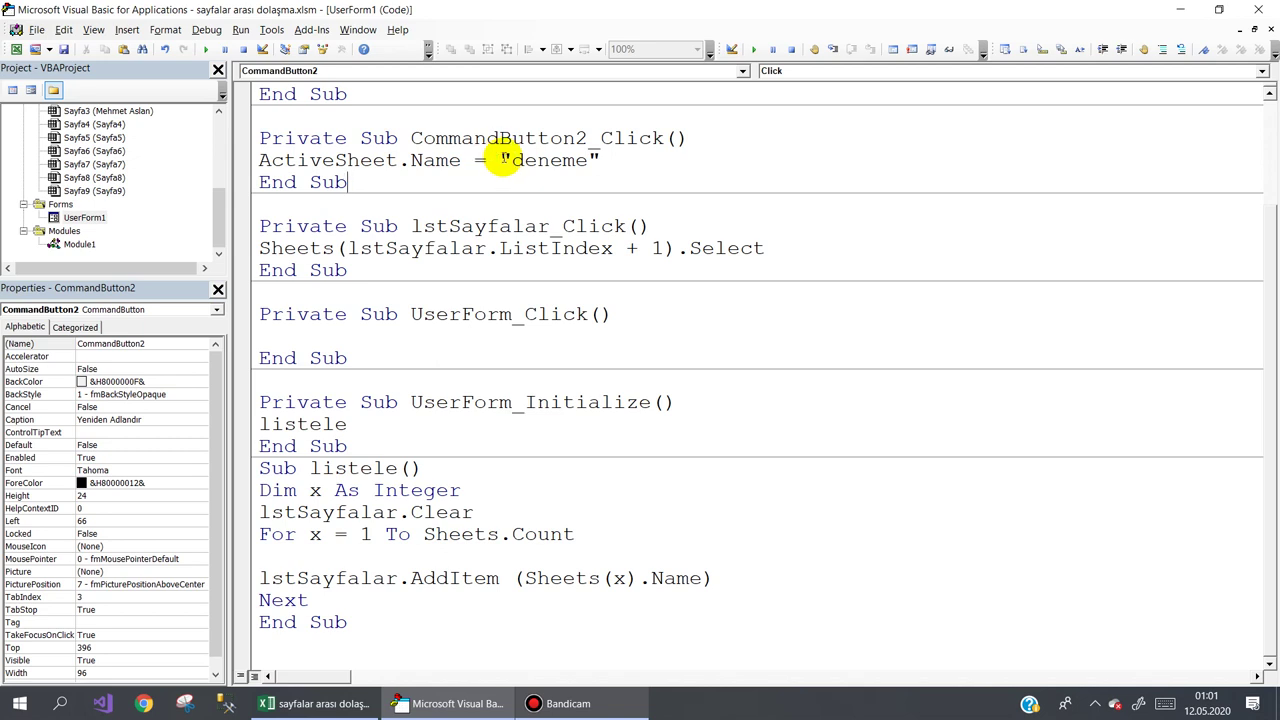
click(320, 703)
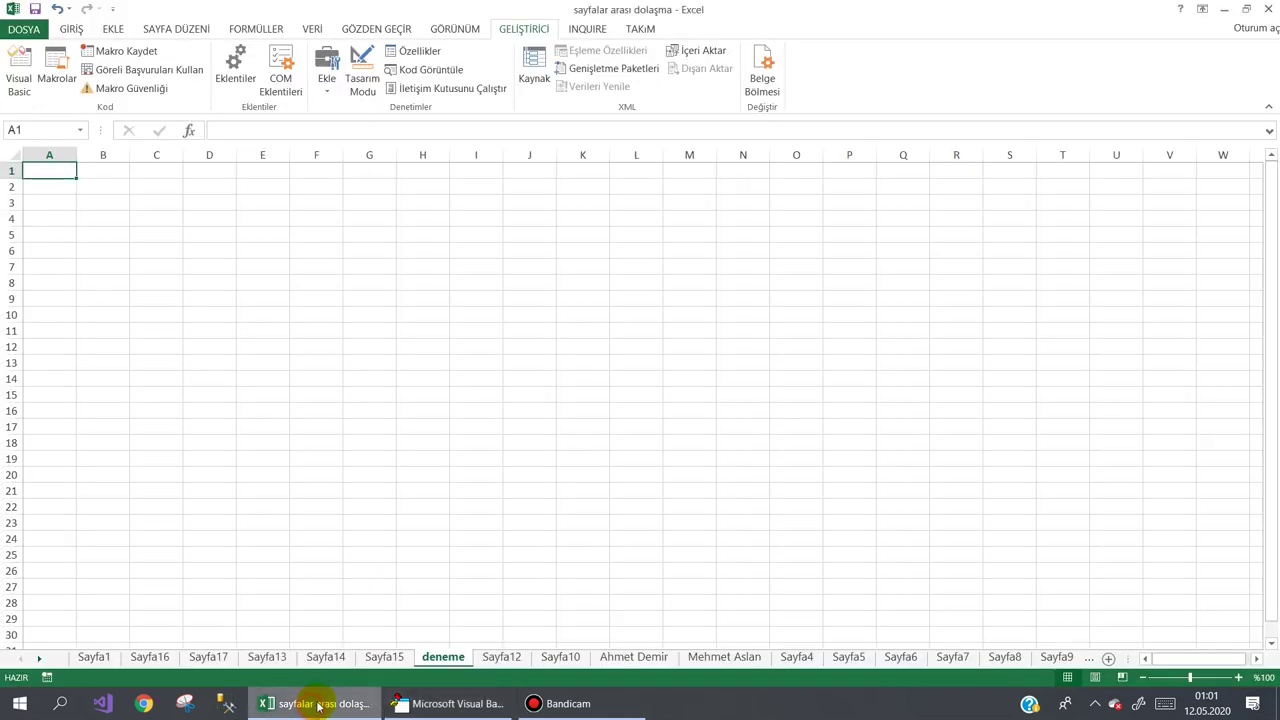
click(405, 708)
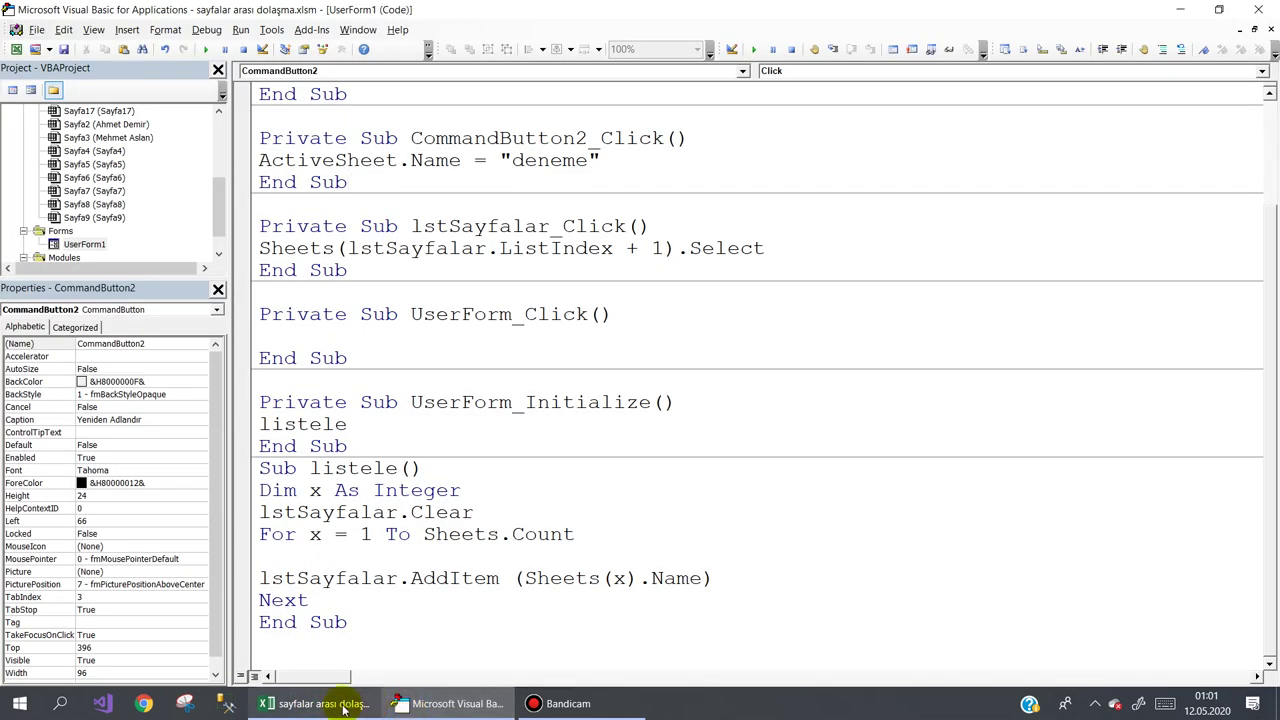
Make UserForm1 taller and move the Yeniden Adlandır button lower.
double_click(86, 244)
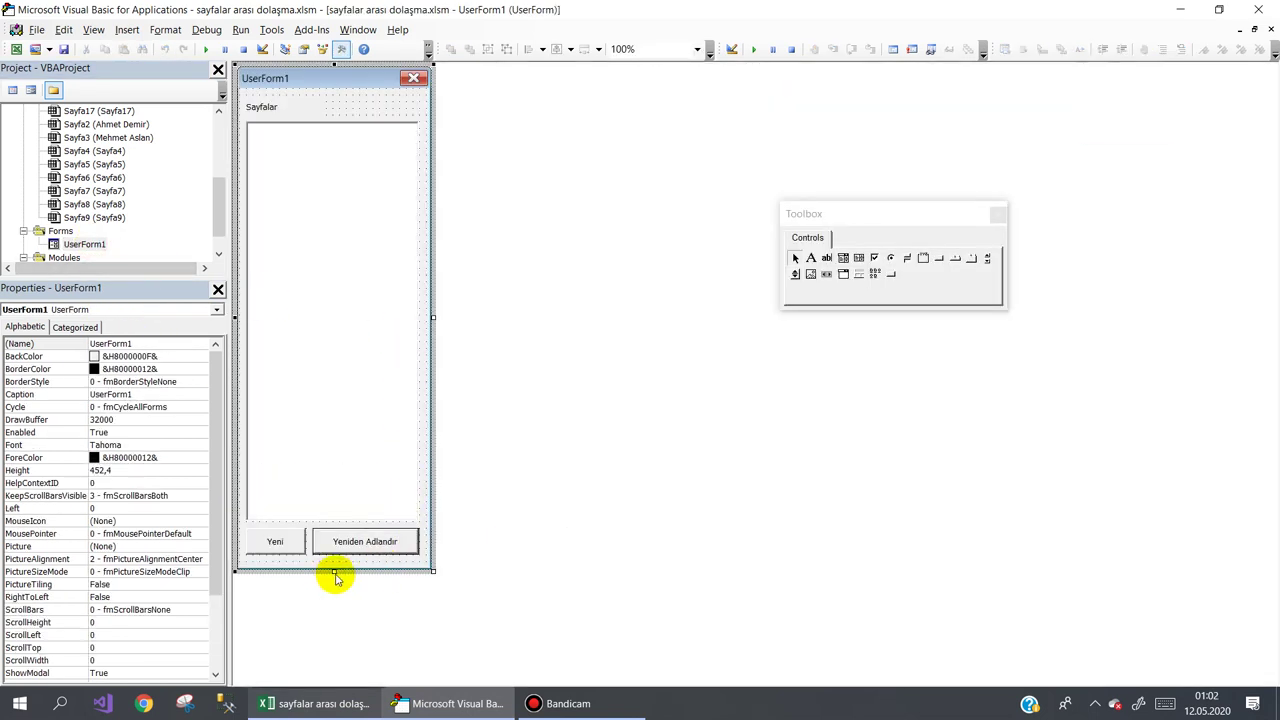
drag(334, 571, 334, 617)
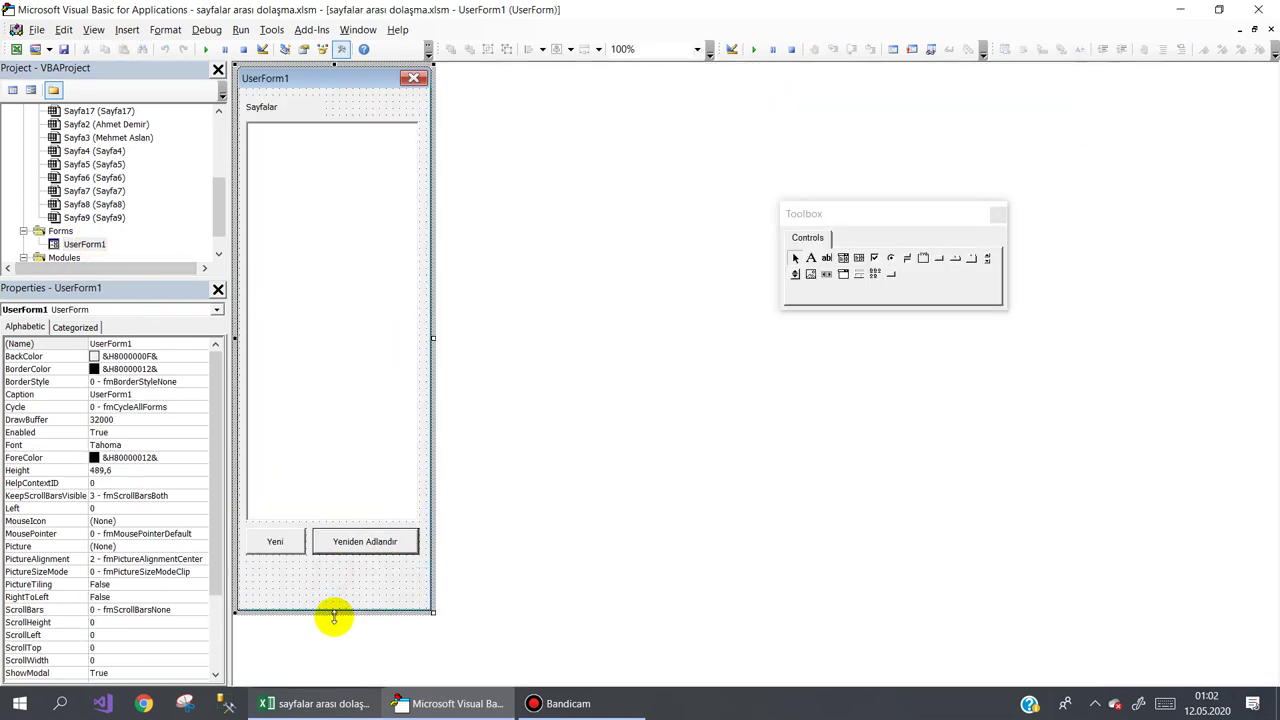
click(360, 553)
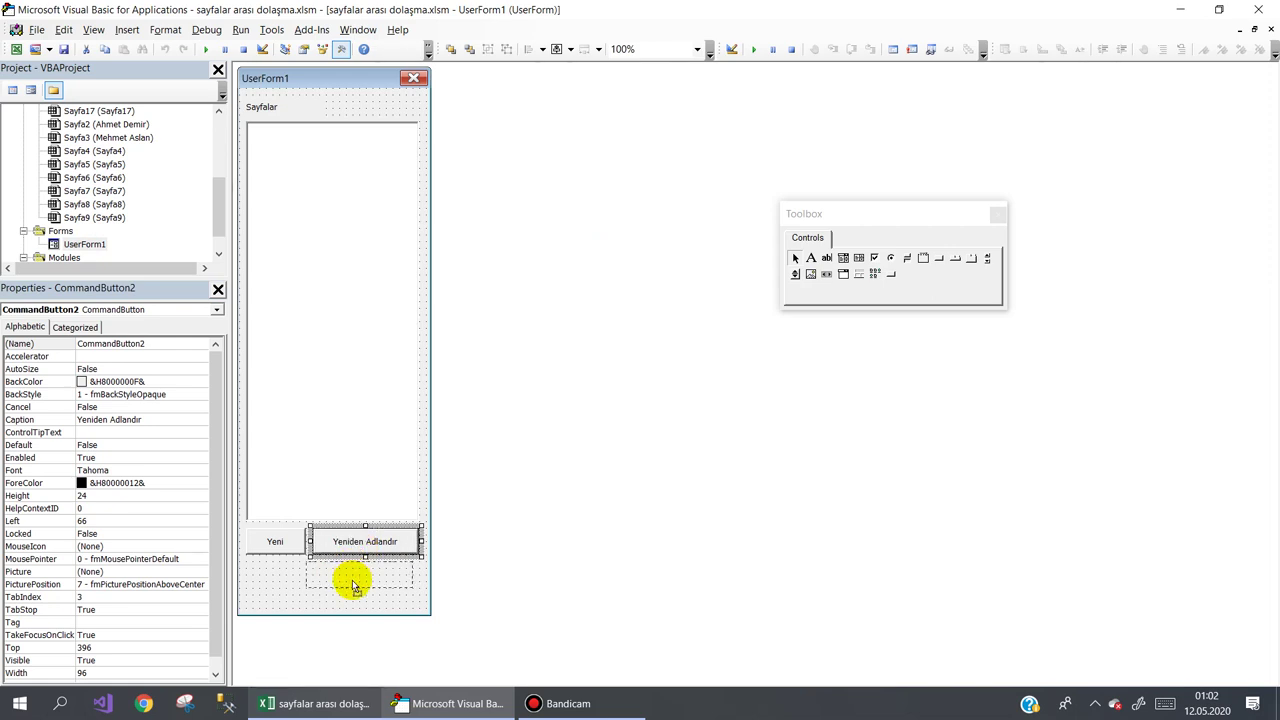
mouse_move(352, 585)
mouse_down()
mouse_move(350, 602)
mouse_move(360, 598)
mouse_up()
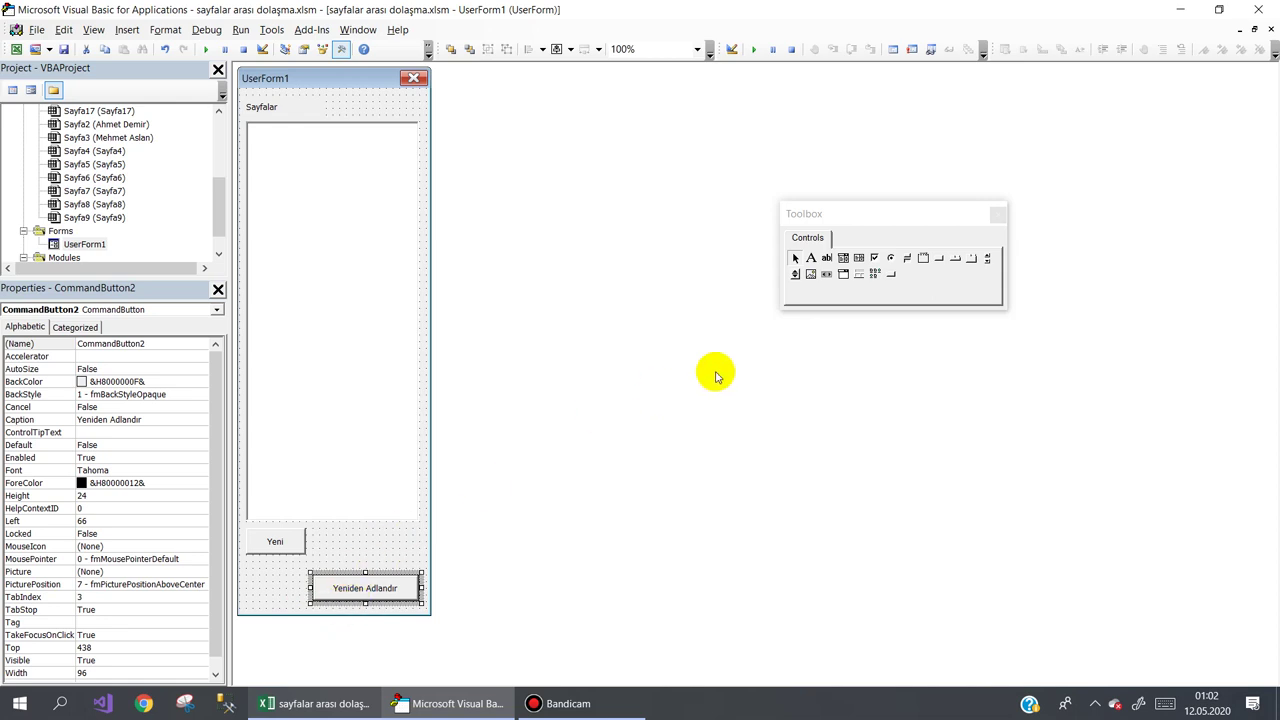
Draw TextBox1 beside Yeni and nudge the rename button up slightly.
click(826, 257)
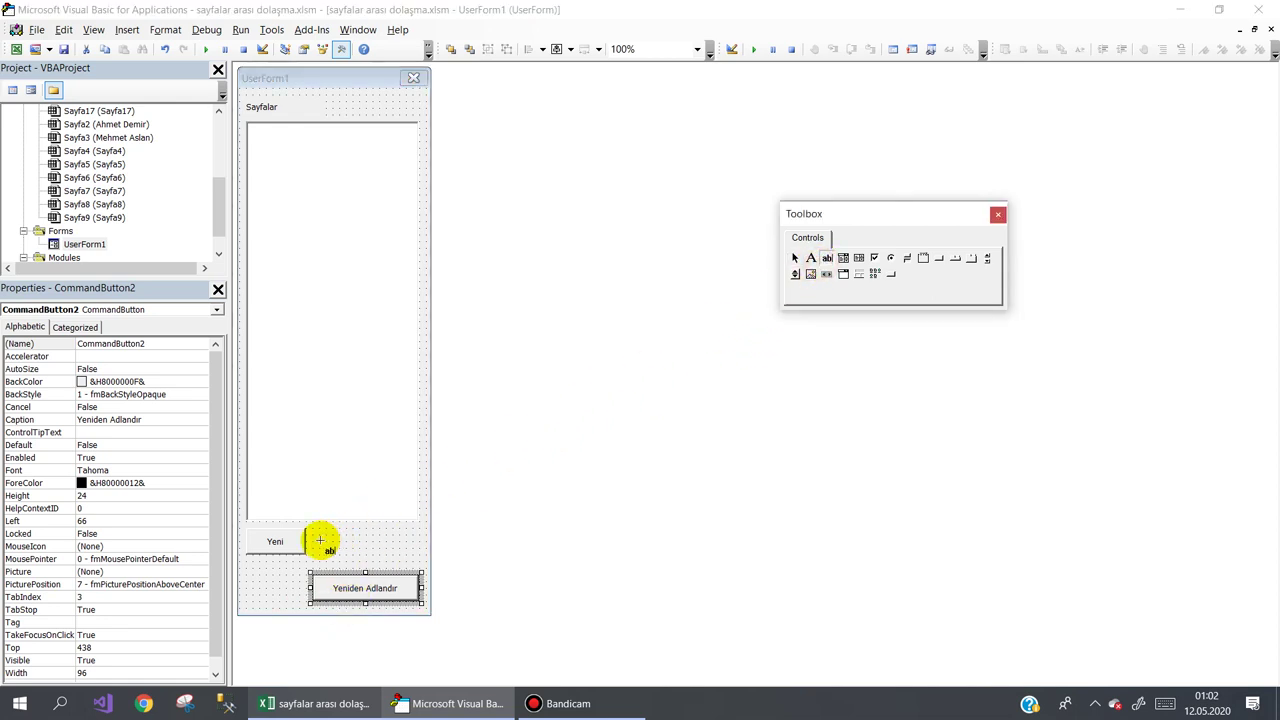
drag(311, 542, 407, 563)
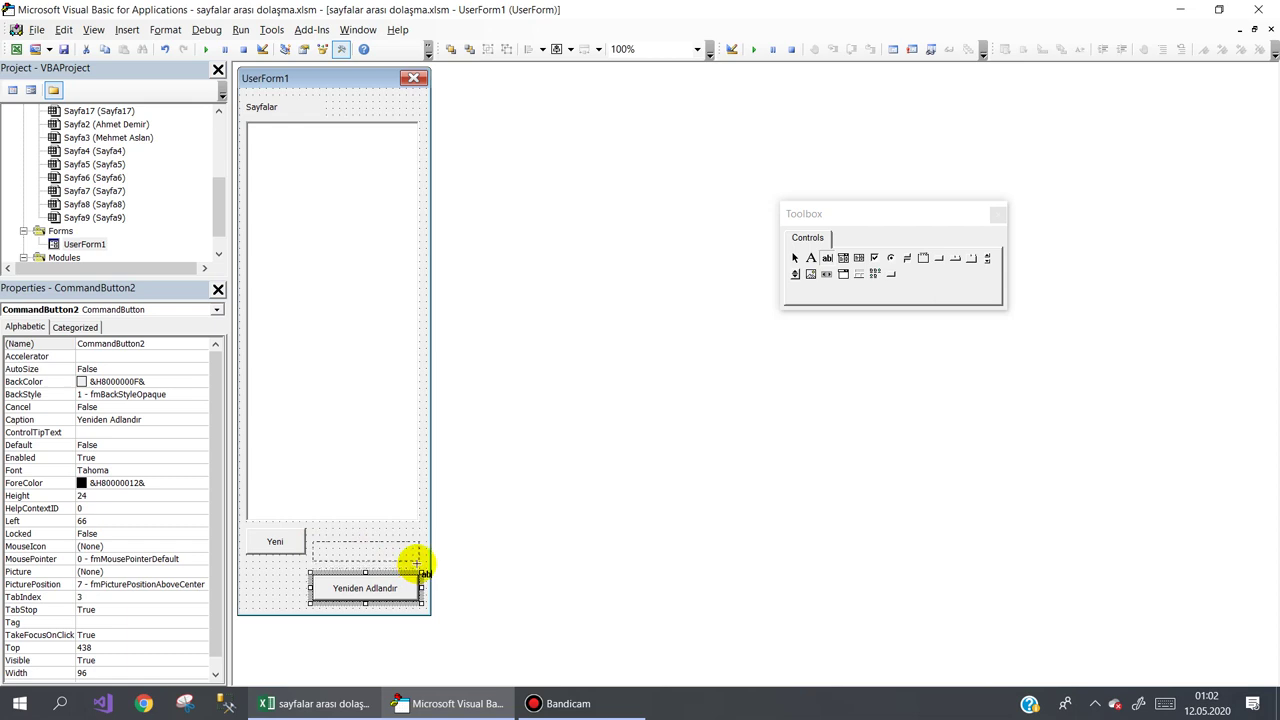
drag(411, 562, 414, 563)
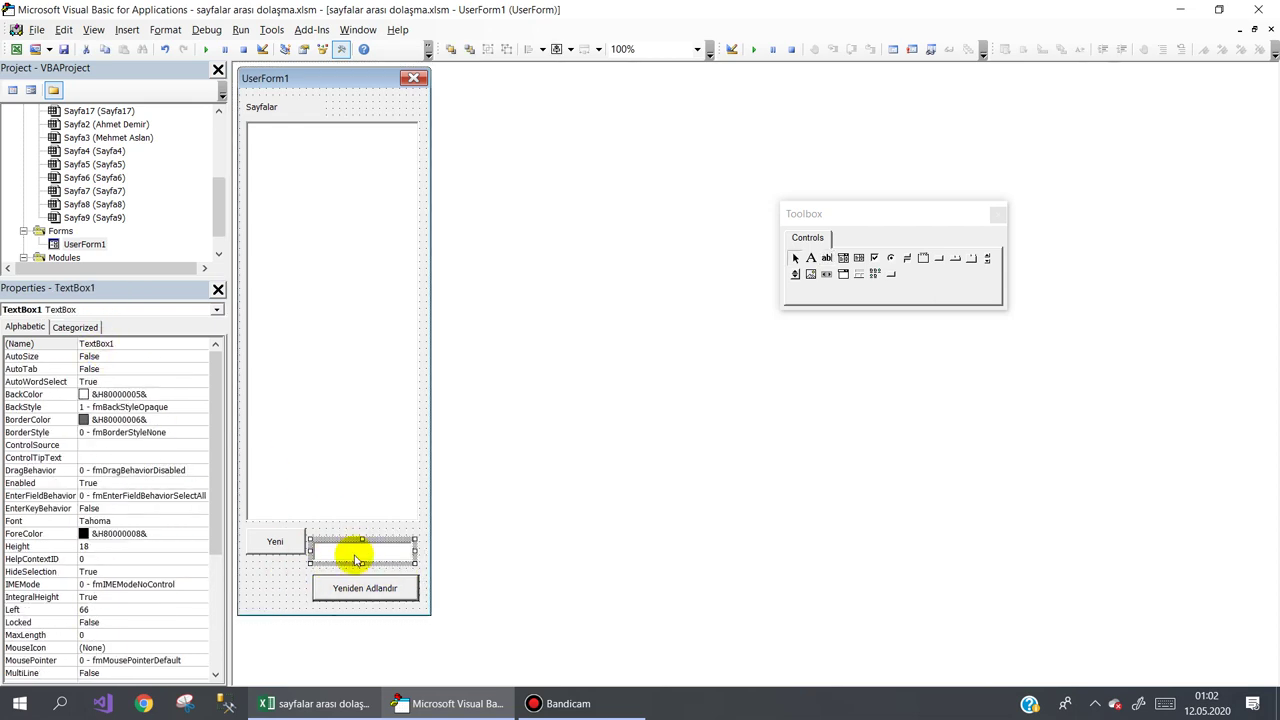
drag(370, 590, 362, 585)
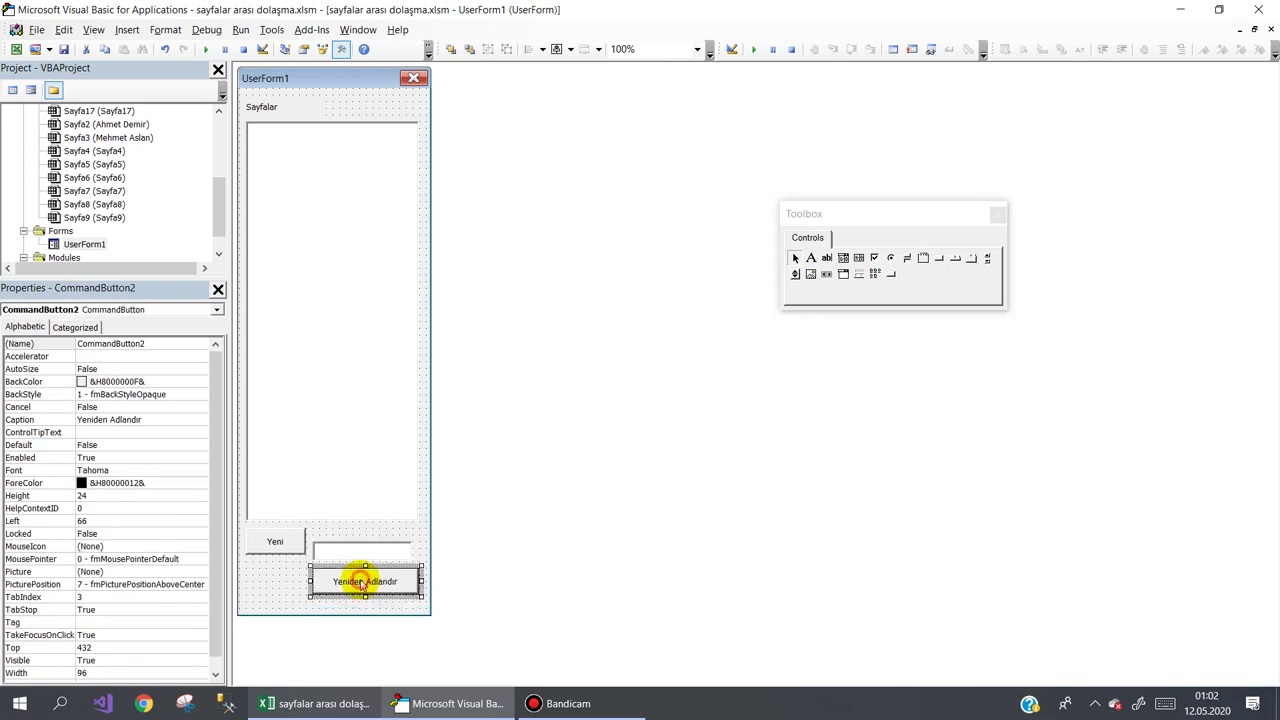
double_click(362, 583)
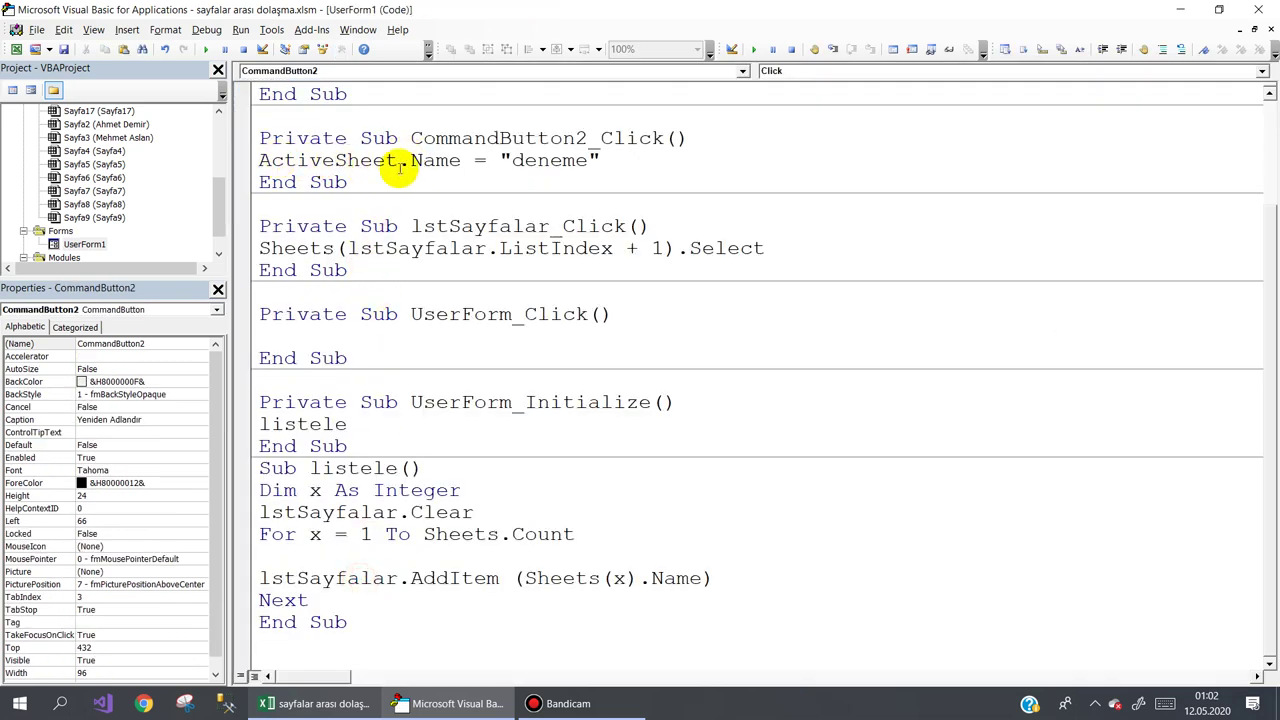
Make the rename button use TextBox1.Value, add a listele call, and go back to Sayfa1.
mouse_move(499, 160)
mouse_down()
mouse_move(684, 174)
mouse_move(500, 162)
mouse_up()
click(640, 176)
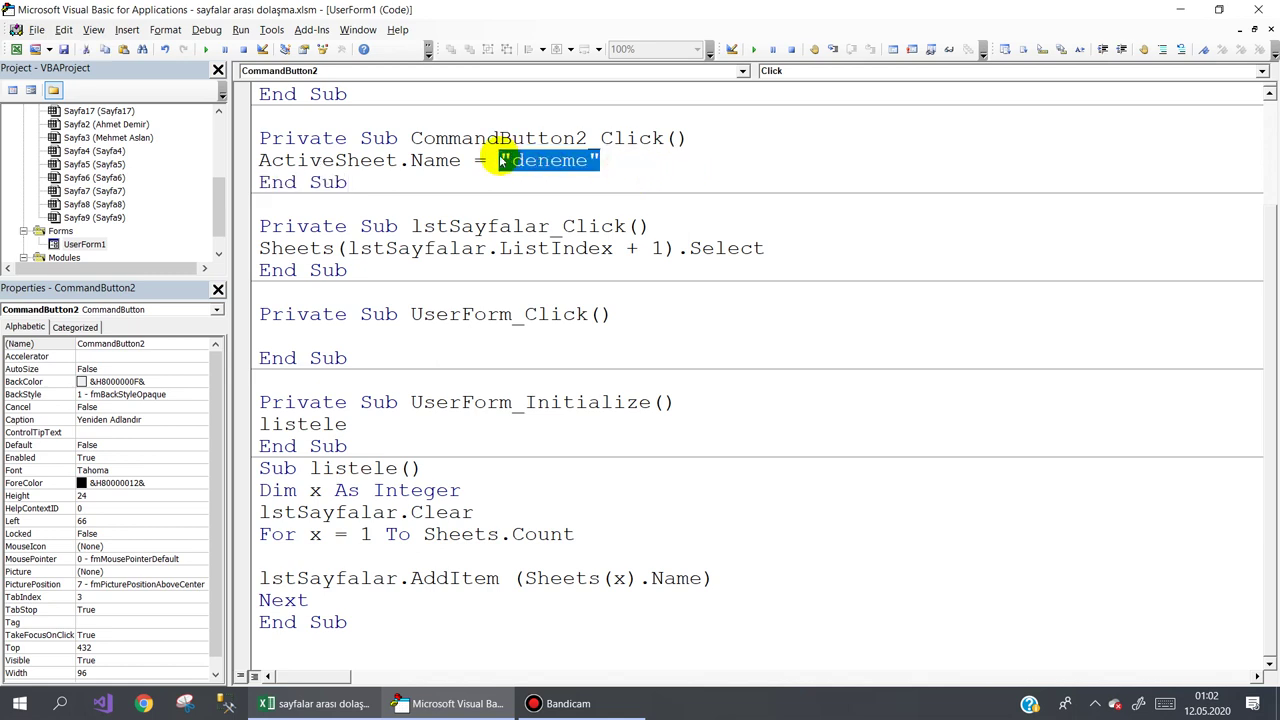
text(tex)
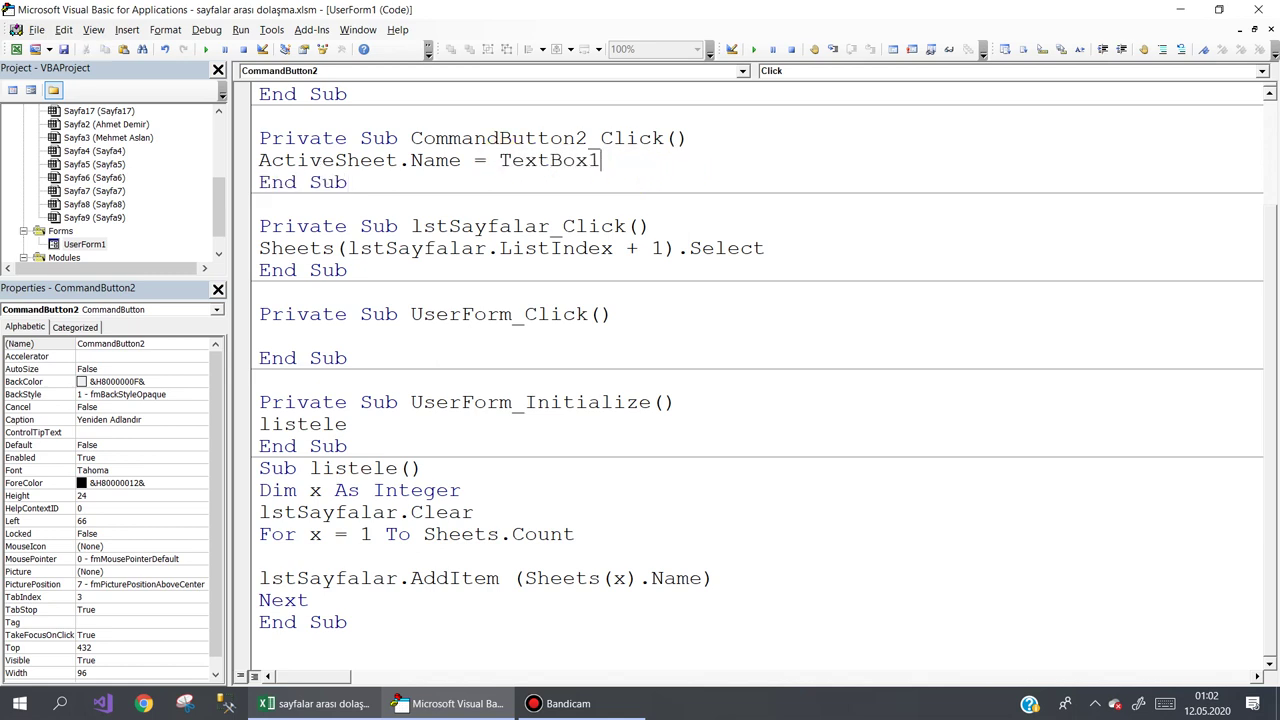
text(.v)
key(space)
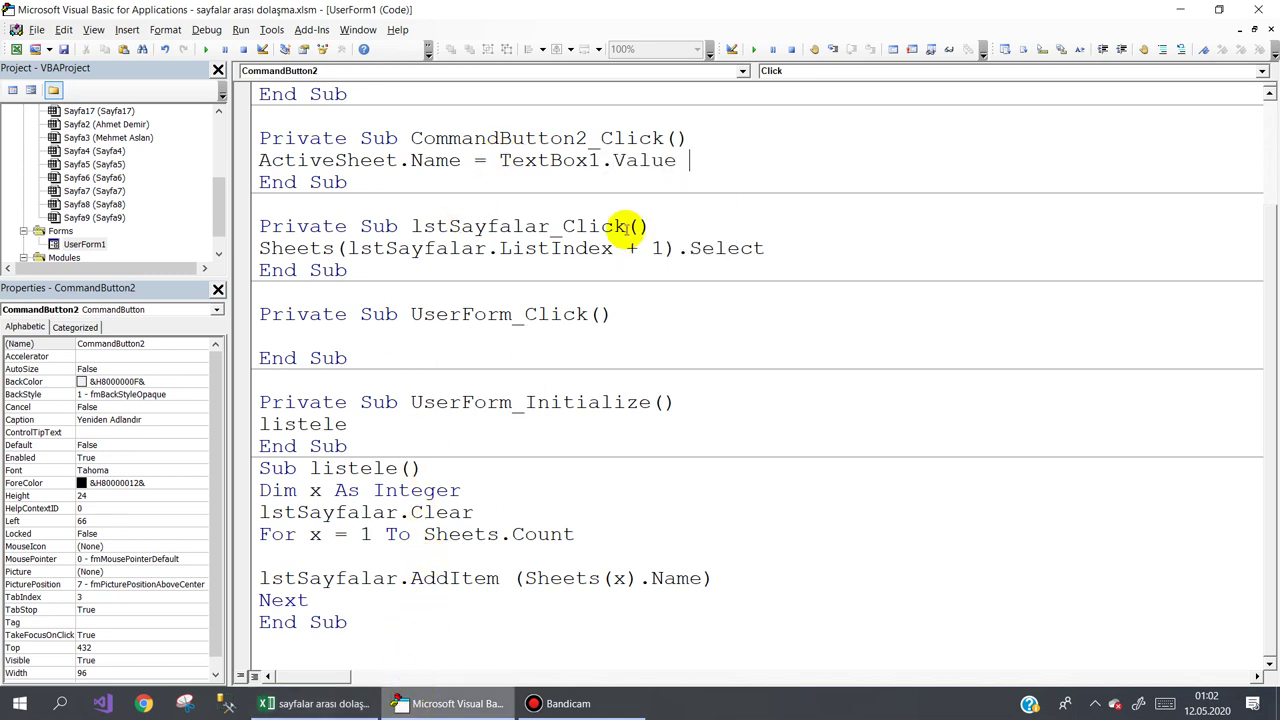
key(Return)
text(listele)
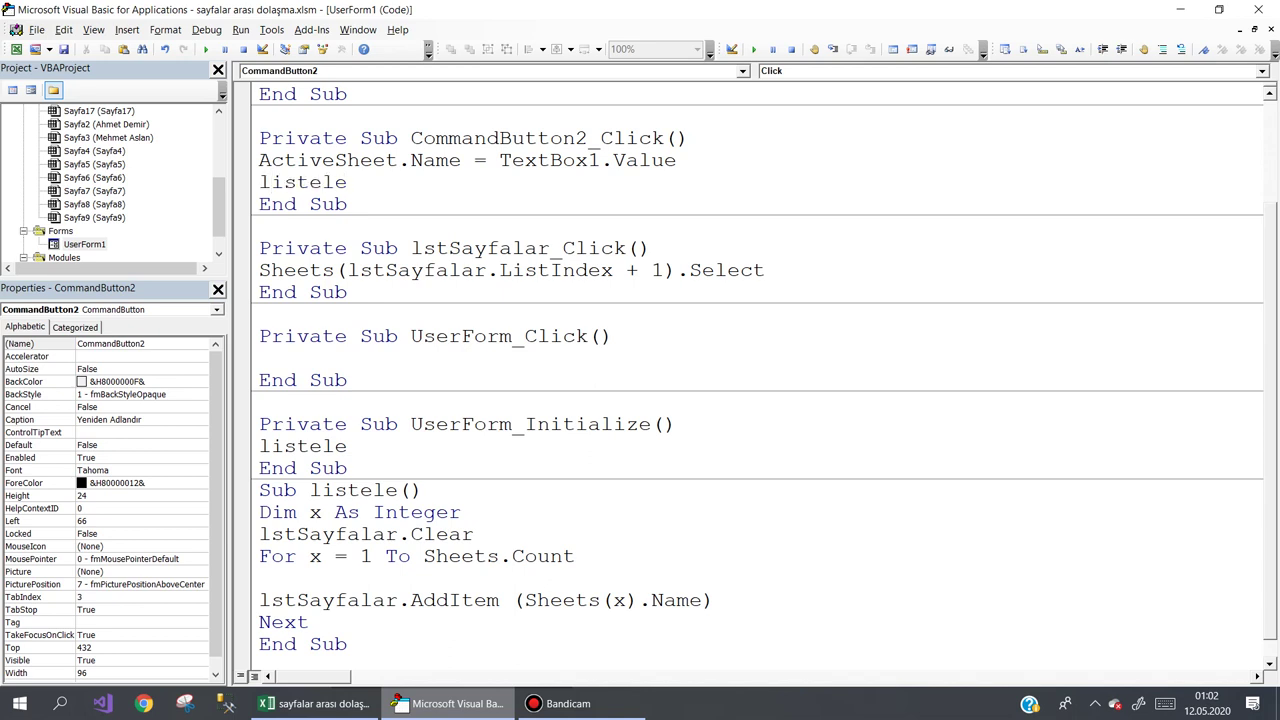
click(337, 702)
click(97, 654)
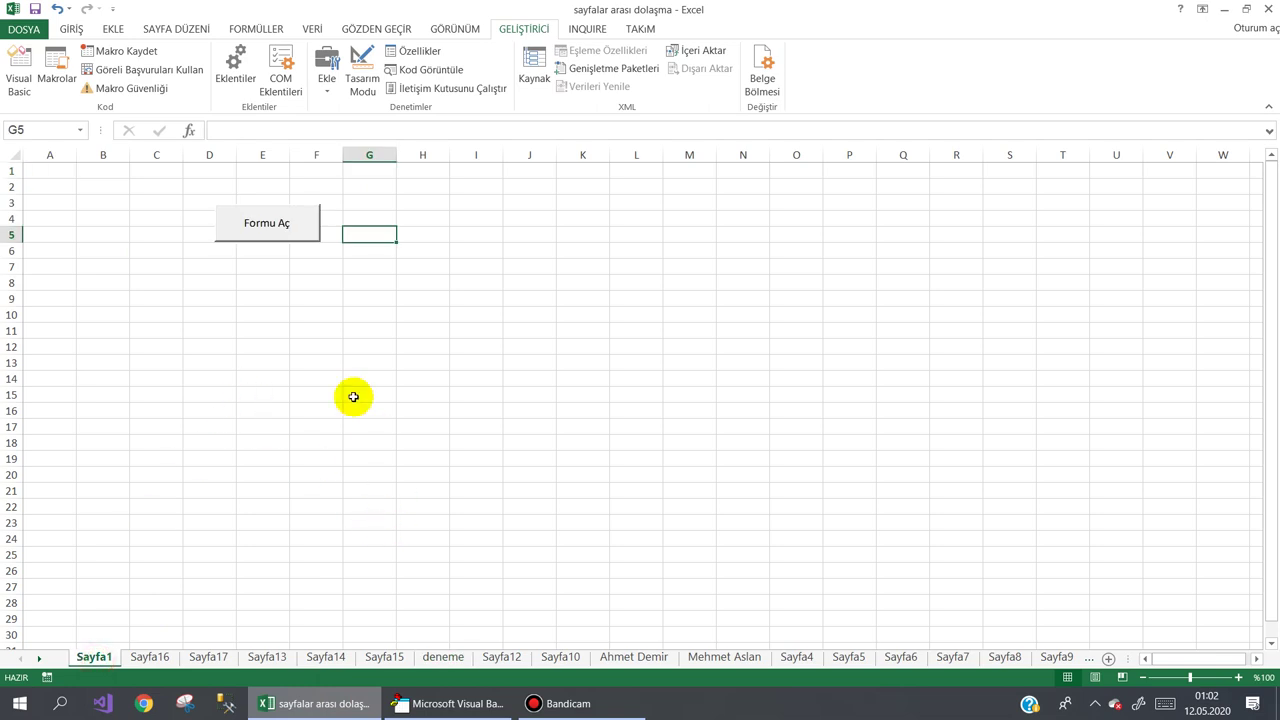
Open the form and rename Sayfa9 to 'ali' with the text box.
click(283, 228)
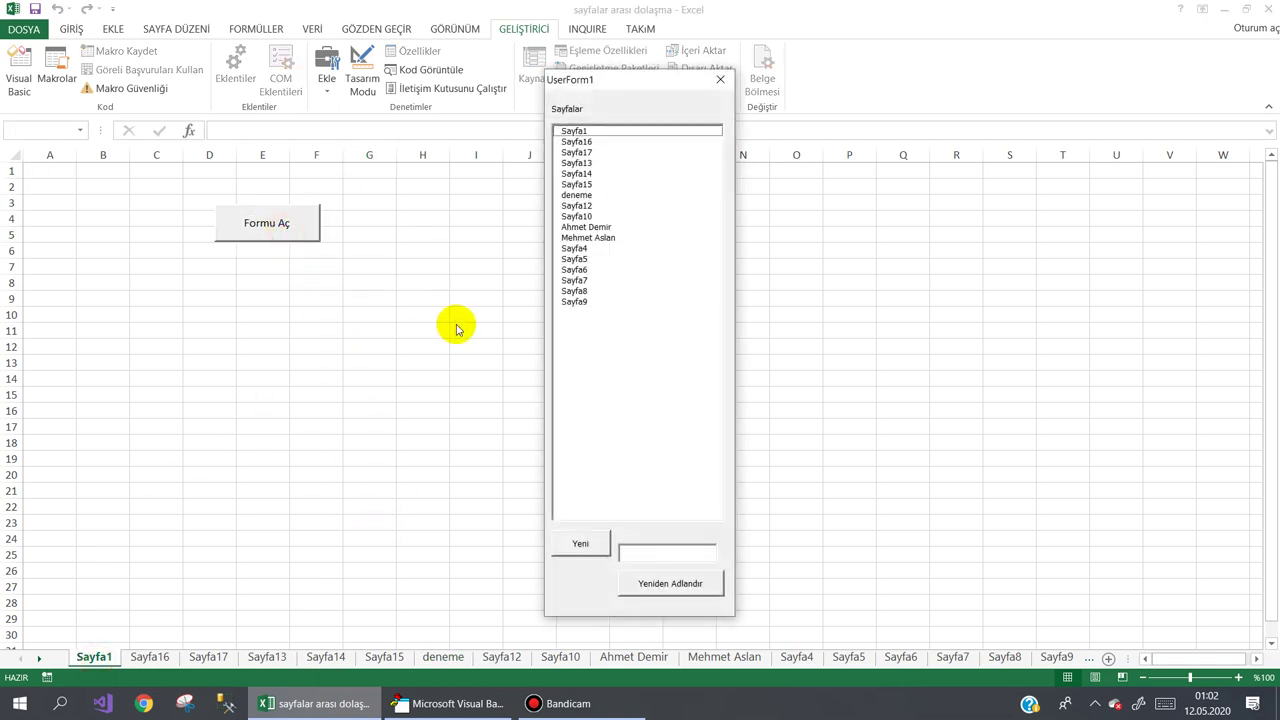
click(583, 302)
text(ali)
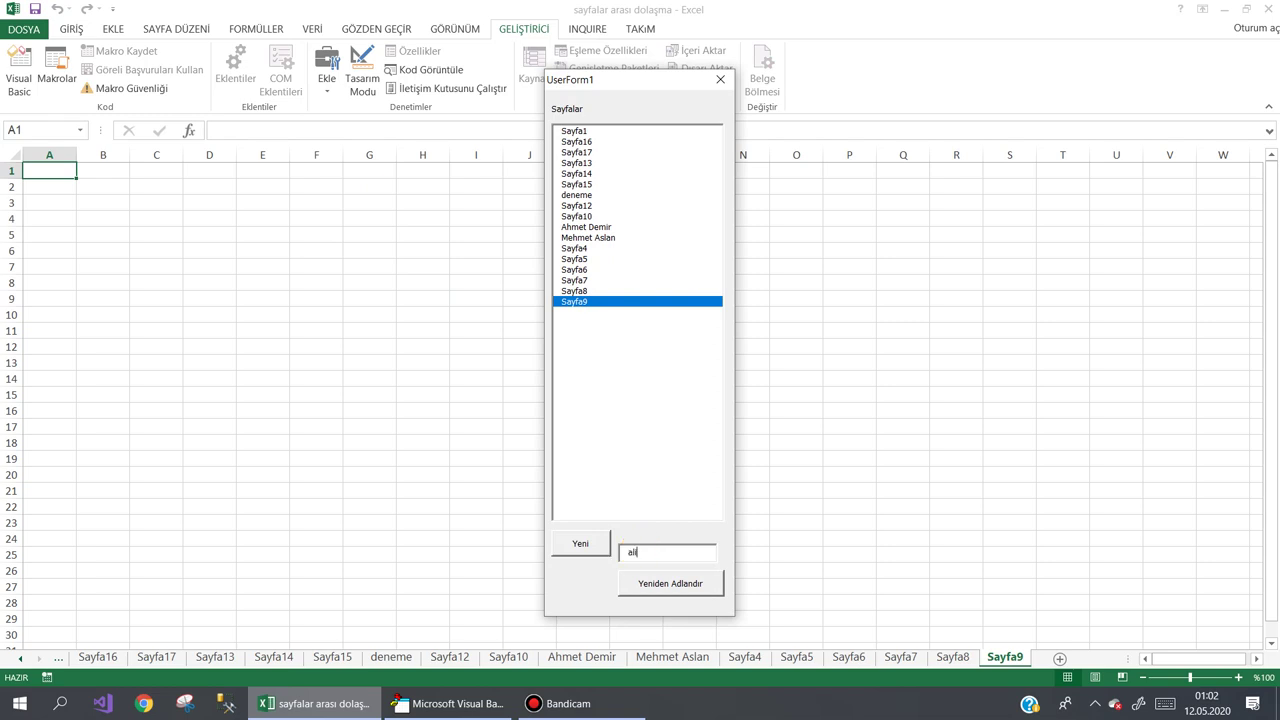
click(670, 583)
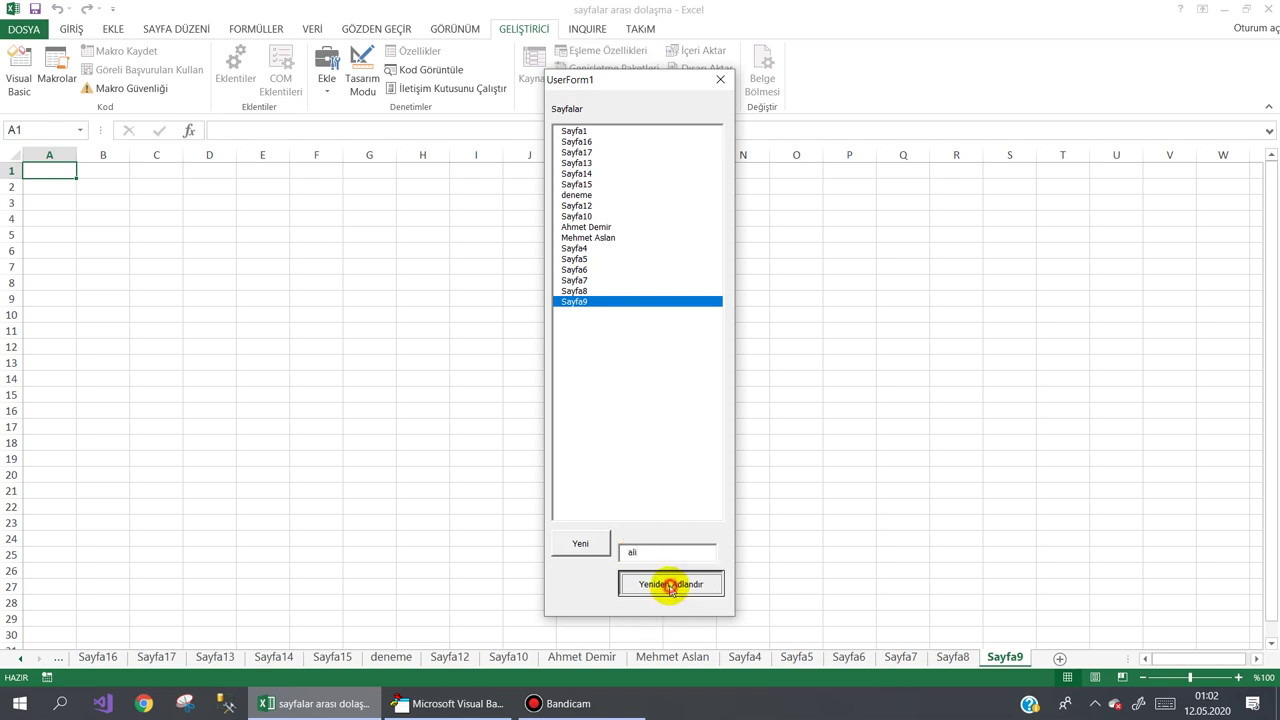
click(572, 303)
Rename Sayfa8 to 'mavi bilgisayar' through the form's text box.
click(594, 291)
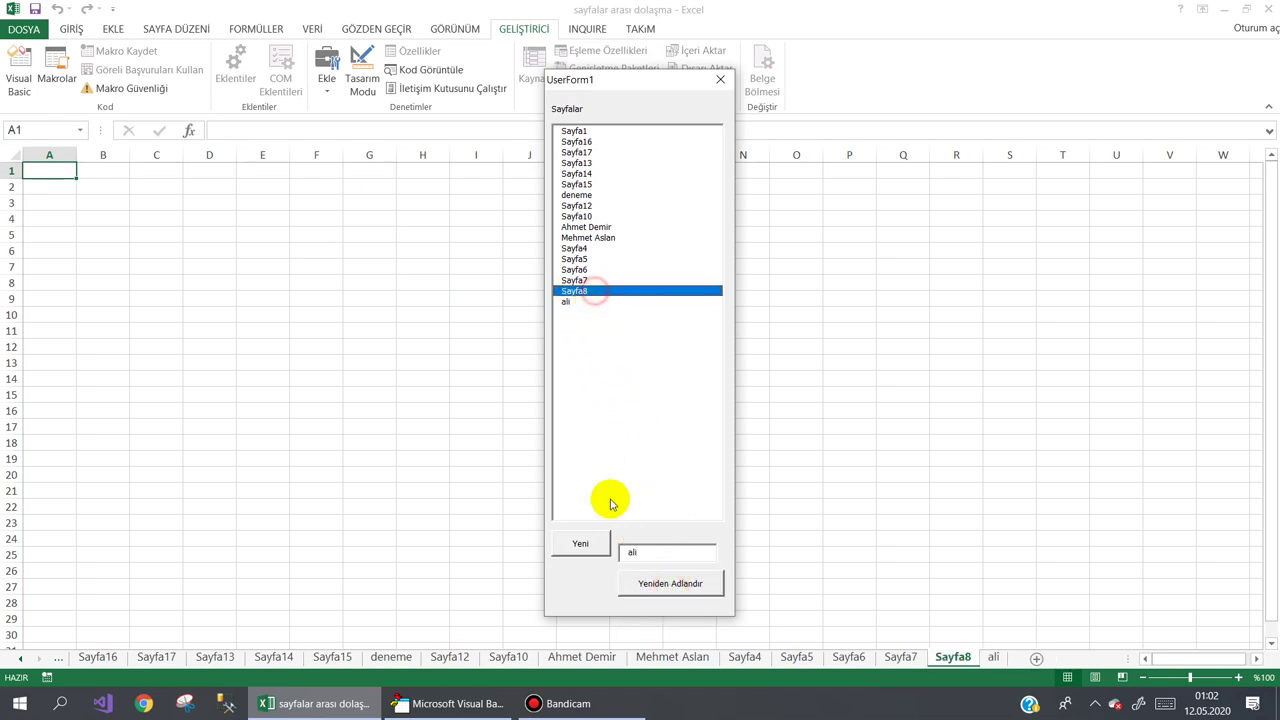
drag(657, 555, 612, 555)
text(mavi bilgisayar)
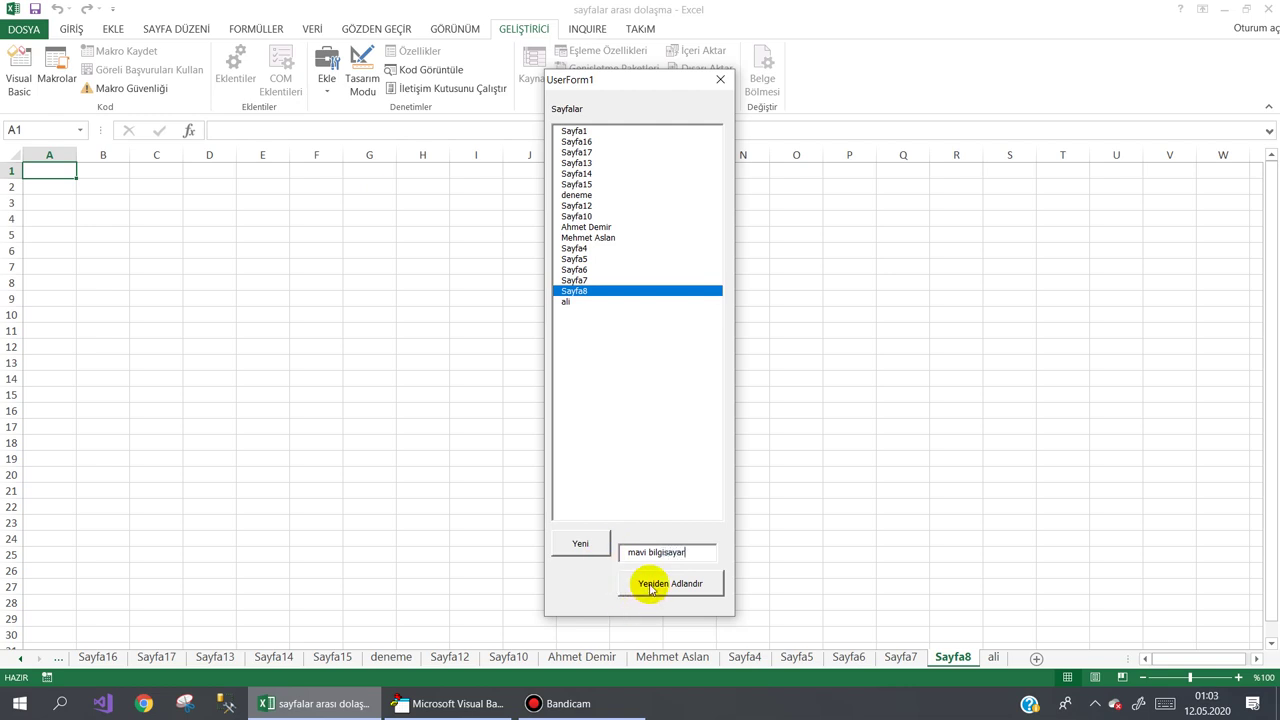
click(645, 583)
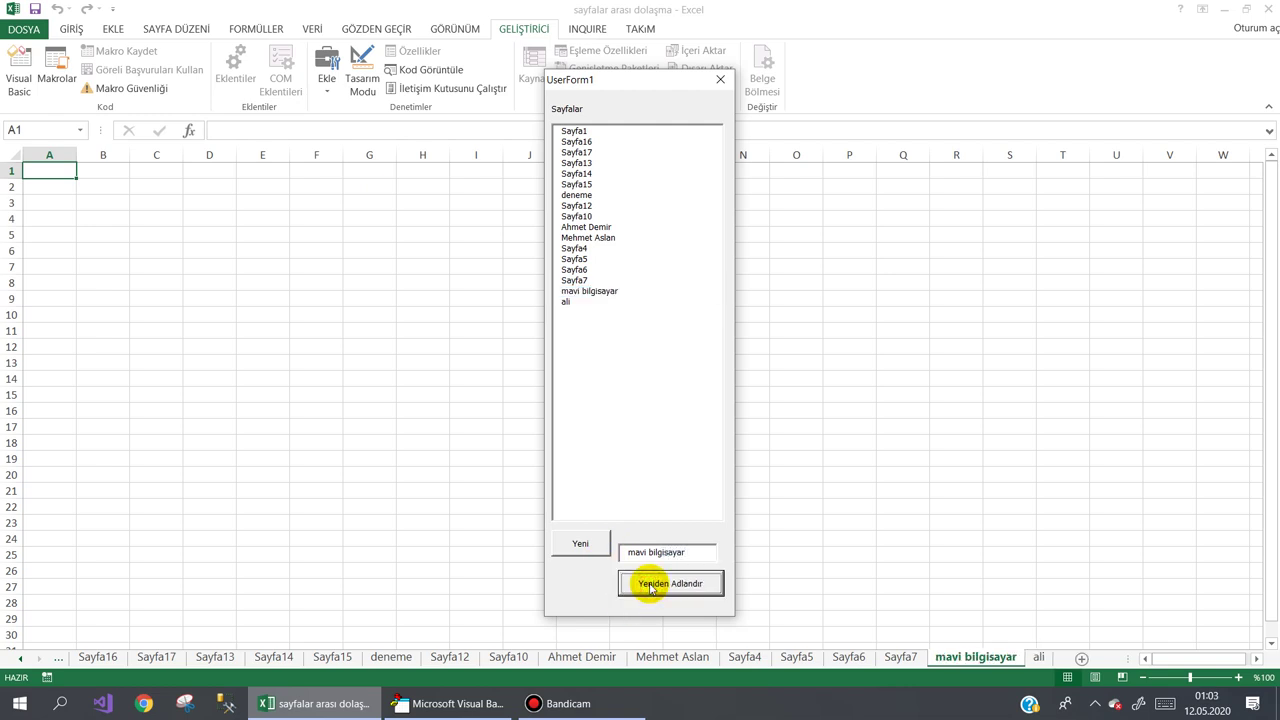
click(610, 296)
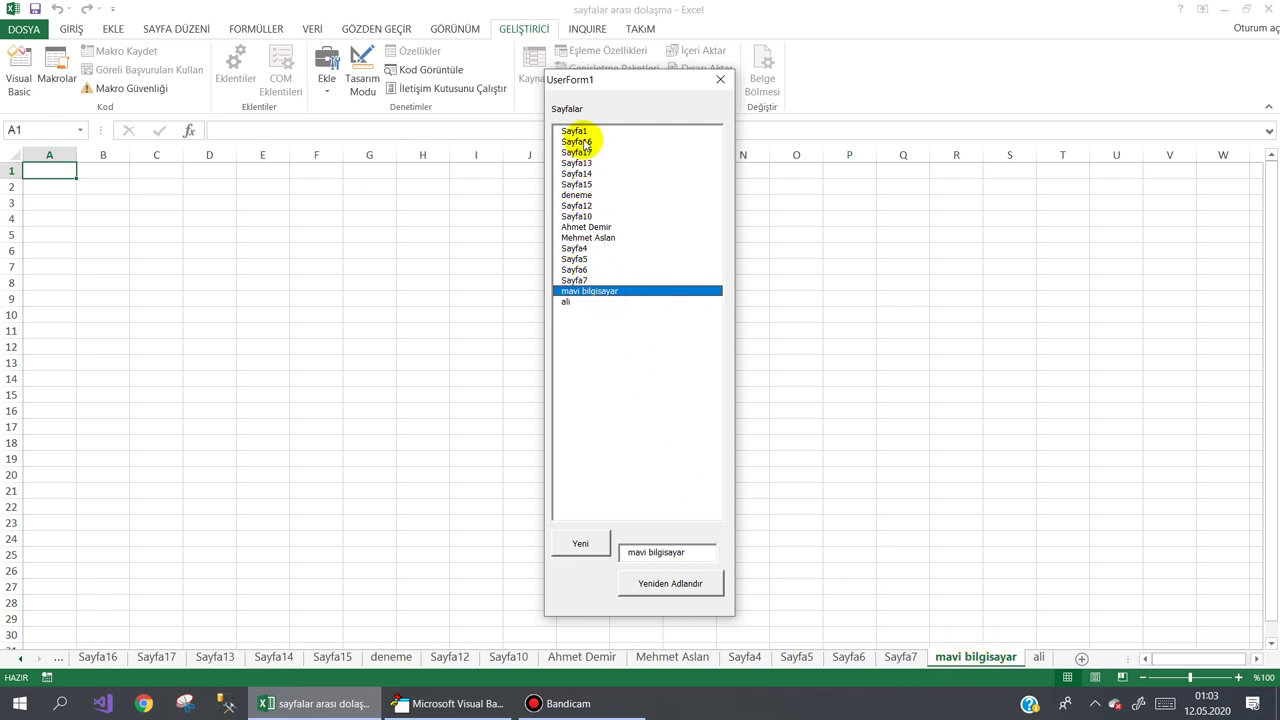
Rename Sayfa1 to 'Ana Sayfa' through the form's text box.
click(576, 132)
click(694, 551)
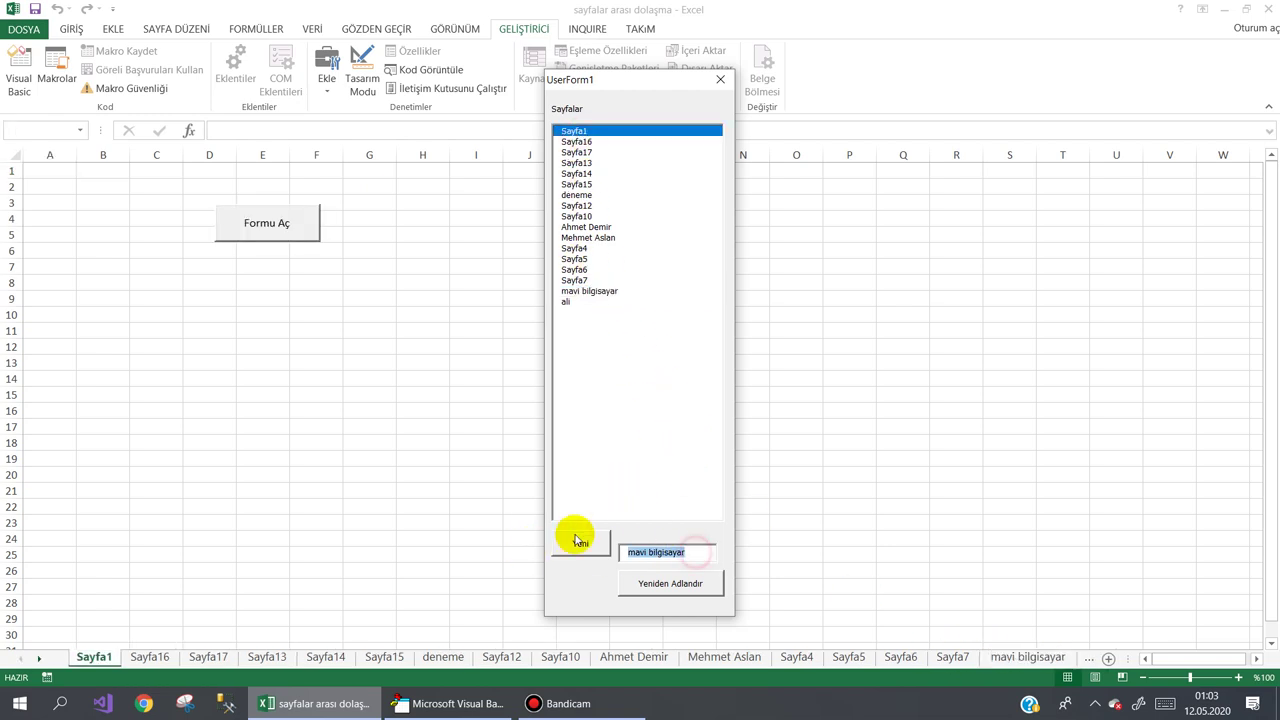
text(Ana Sayfa)
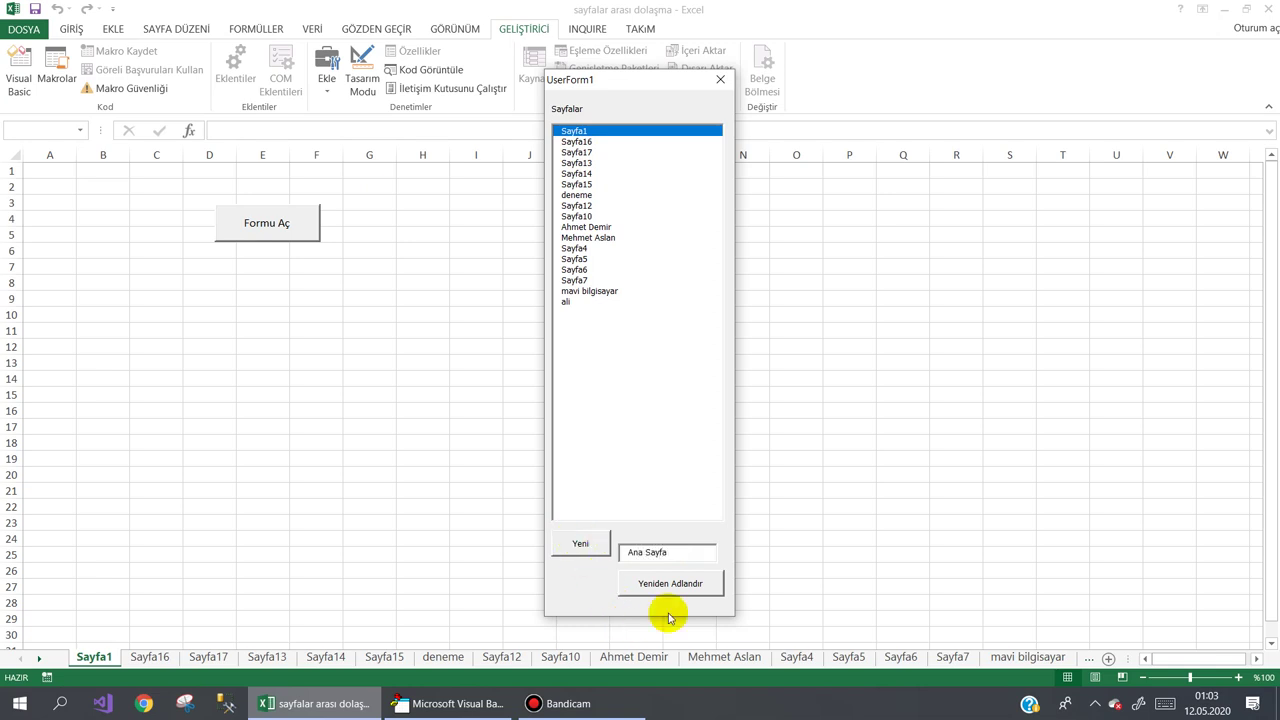
click(672, 586)
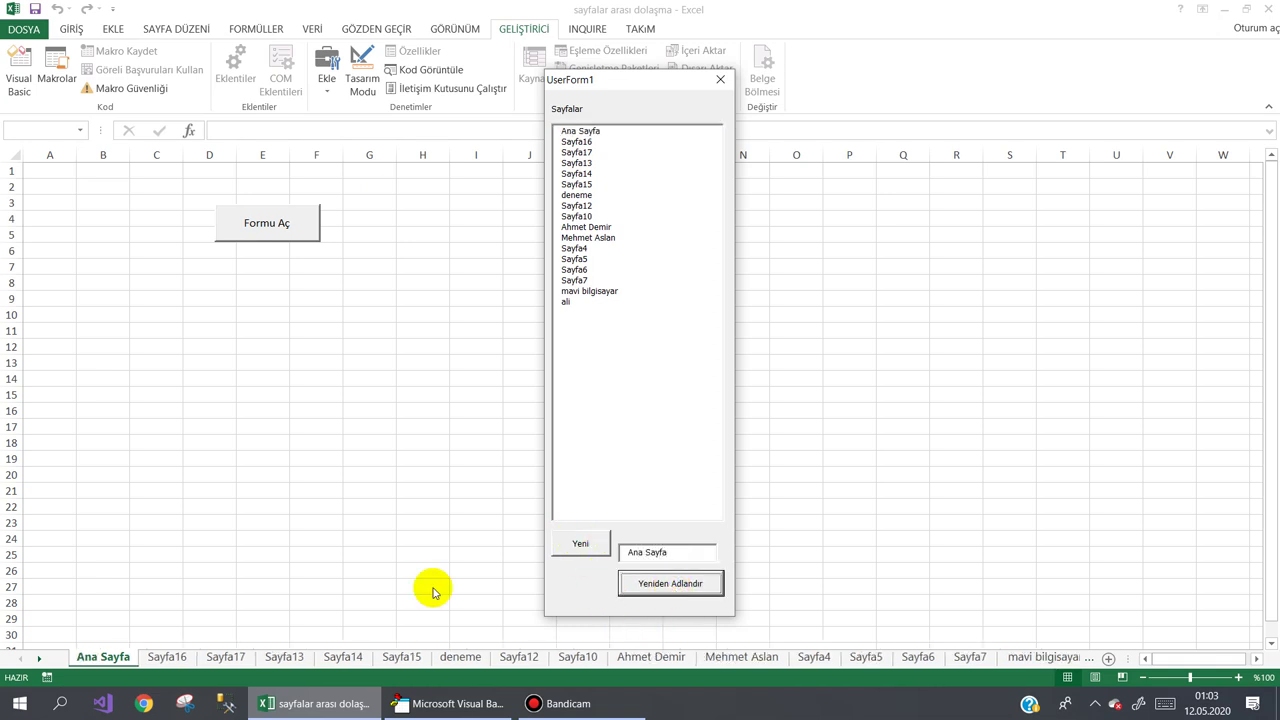
click(576, 132)
Jump between sheets from the list, including mavi bilgisayar, ali and Sayfa15, ending on Sayfa17.
click(577, 163)
click(578, 184)
click(580, 216)
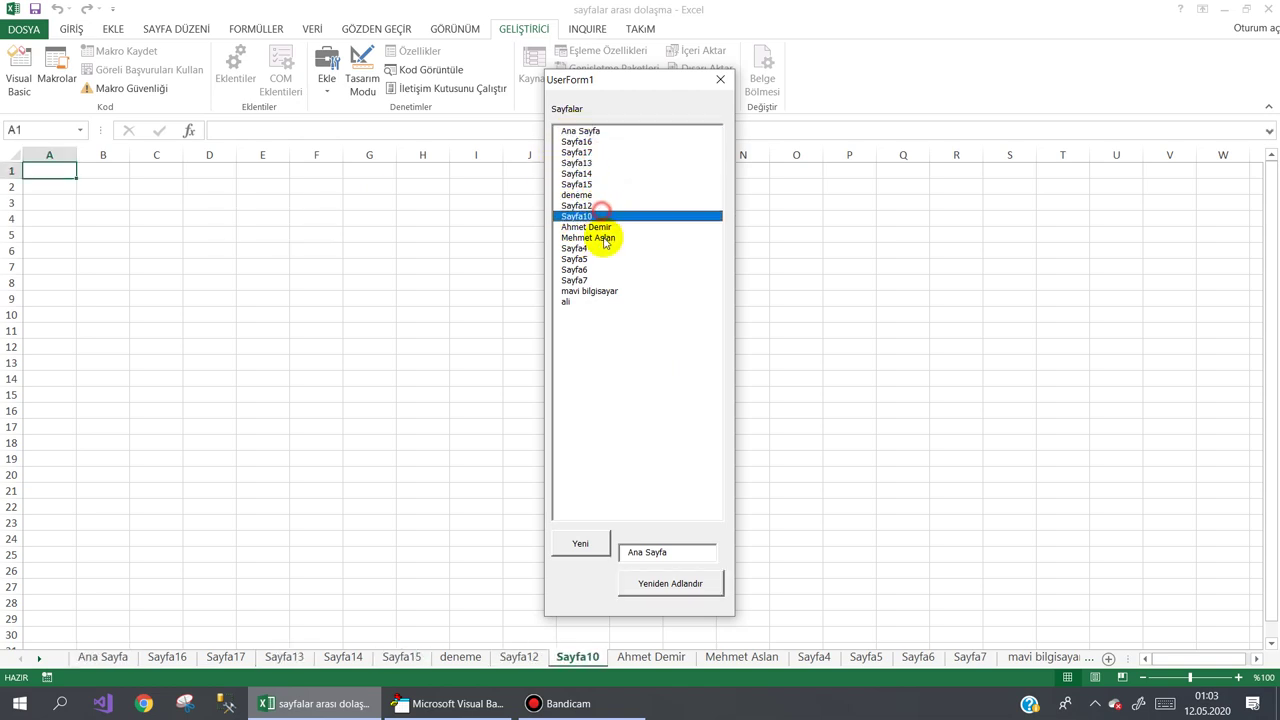
click(590, 237)
click(590, 291)
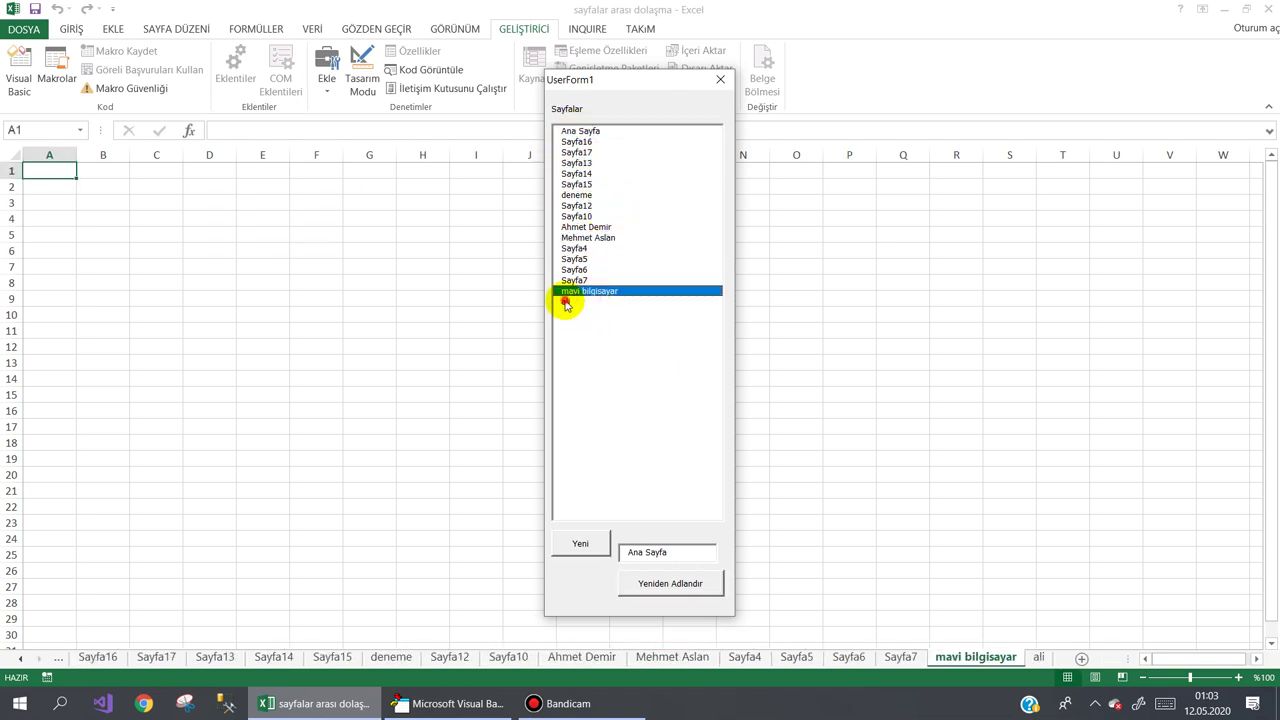
click(566, 301)
click(590, 248)
click(600, 184)
click(605, 153)
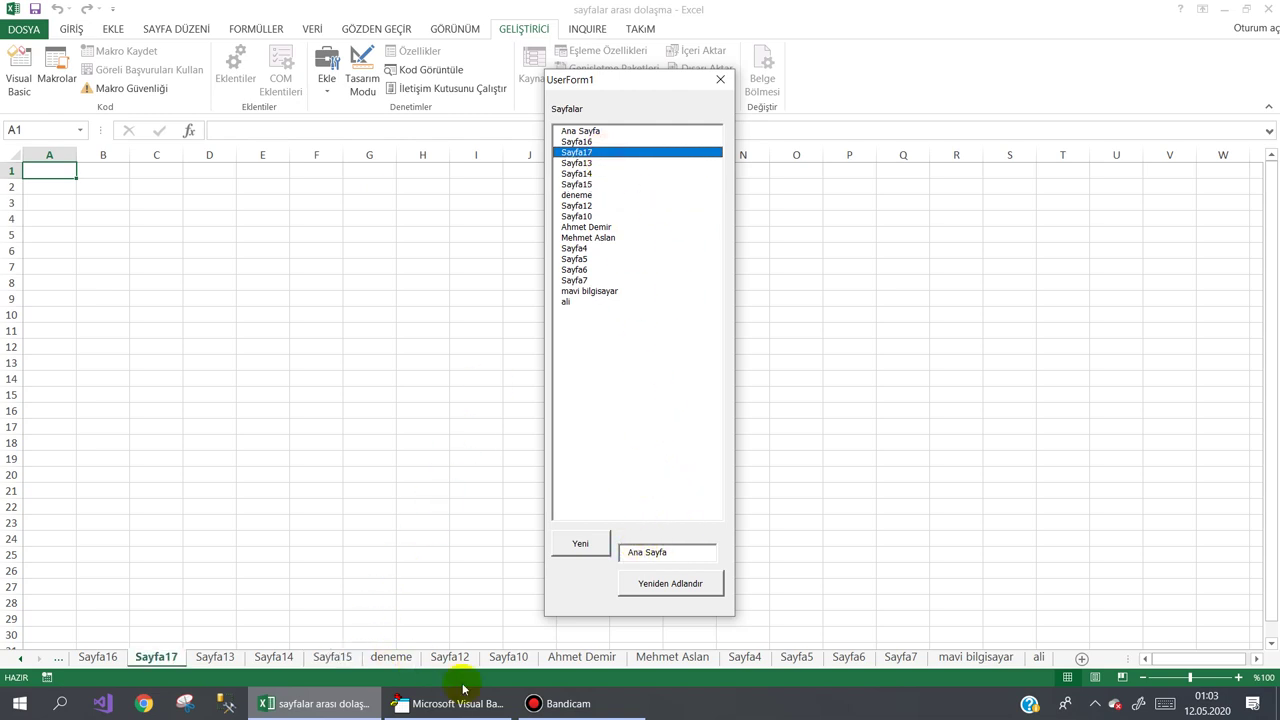
click(541, 707)
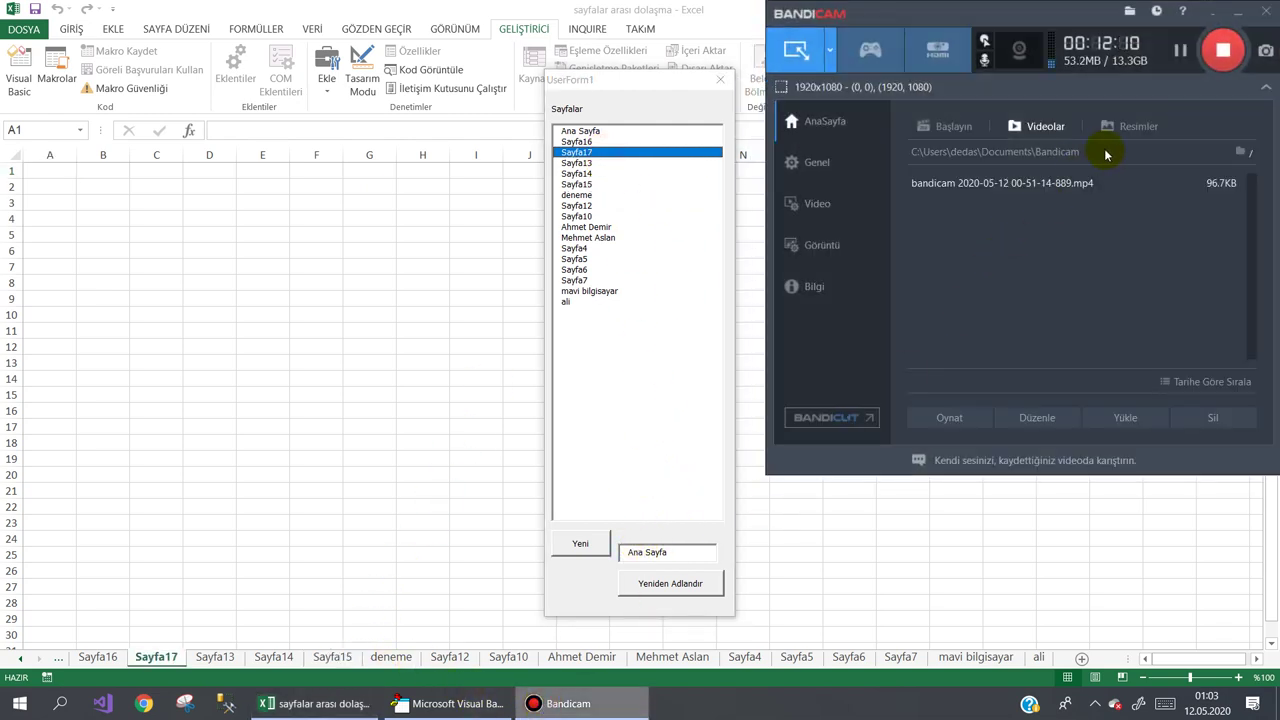